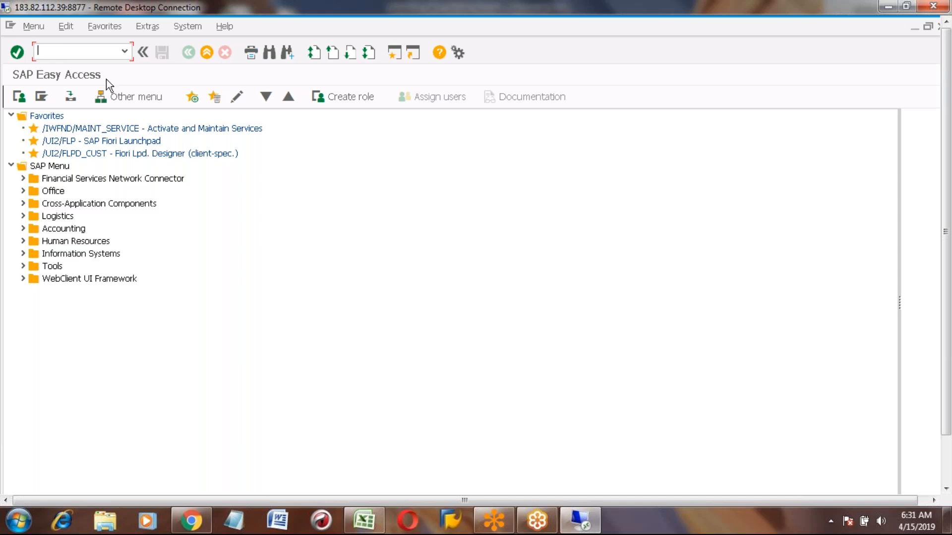
# - Open Change Planned Independent Requirements for material HONDA_CAR in plant 3001 and examine the planned quantities and values in its schedule lines
pyautogui.write('md6')
pyautogui.press('Return')
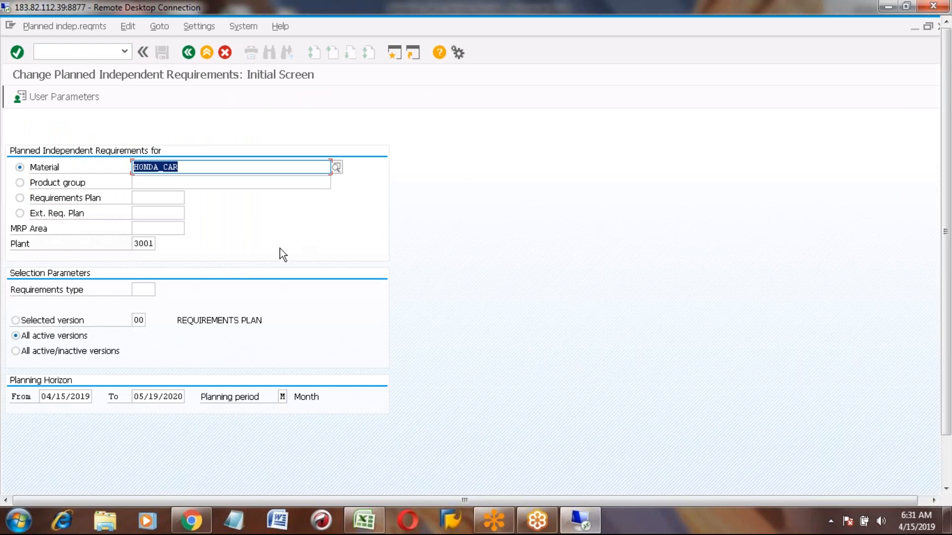
pyautogui.click(194, 168)
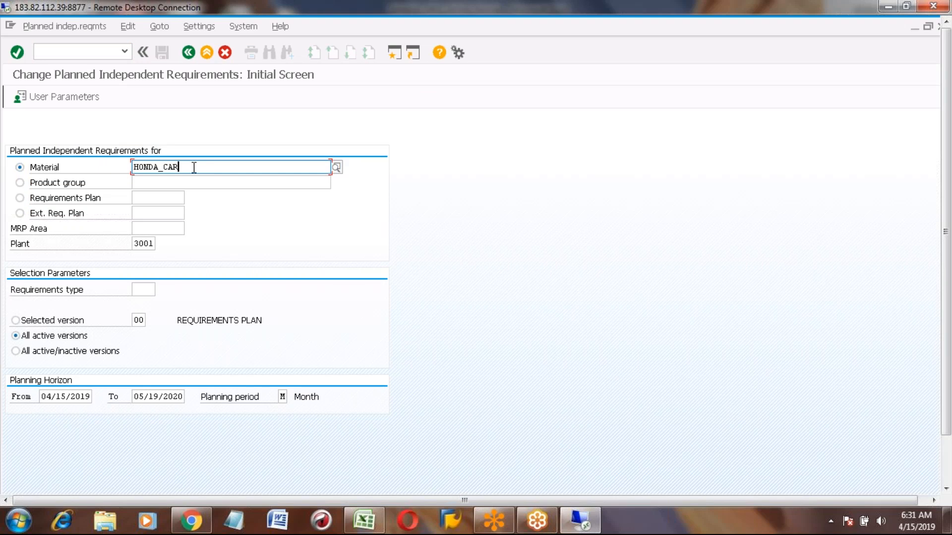
pyautogui.press('Return')
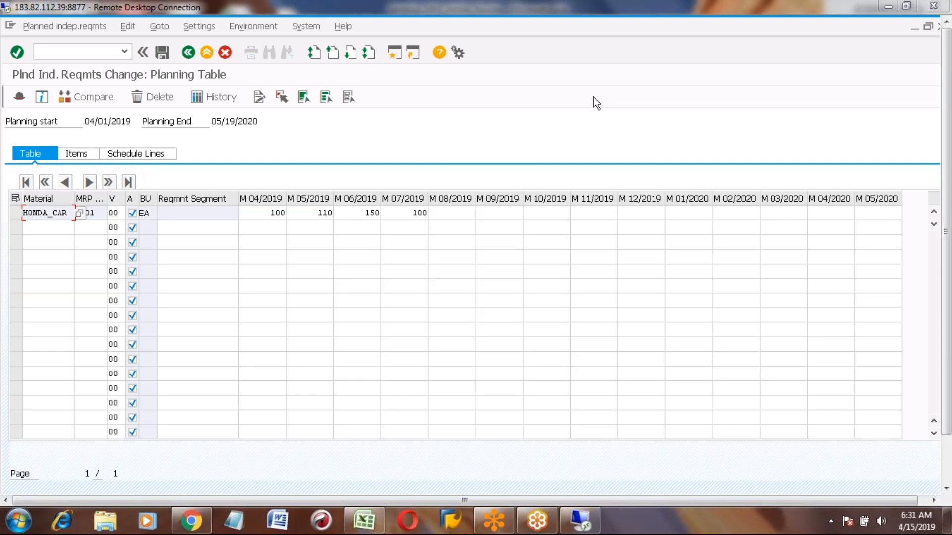
pyautogui.click(153, 156)
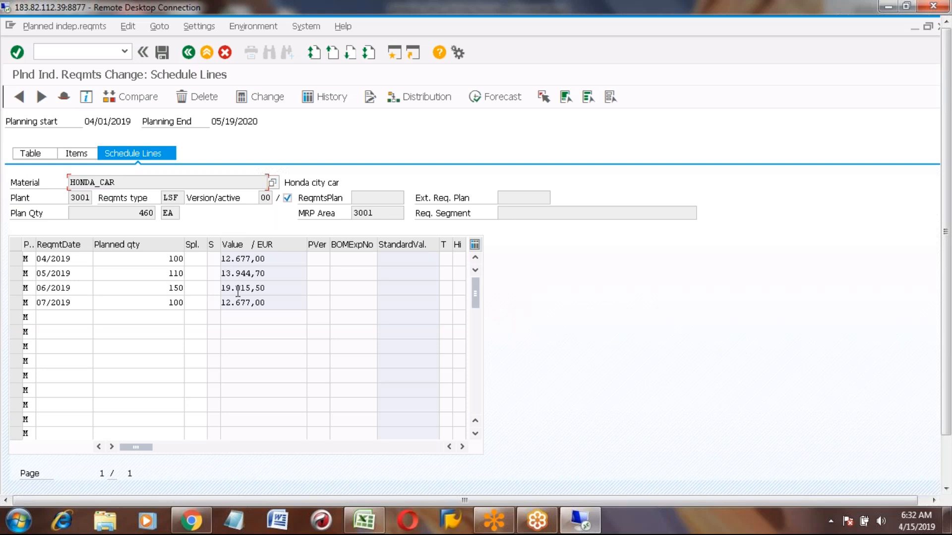
pyautogui.click(164, 259)
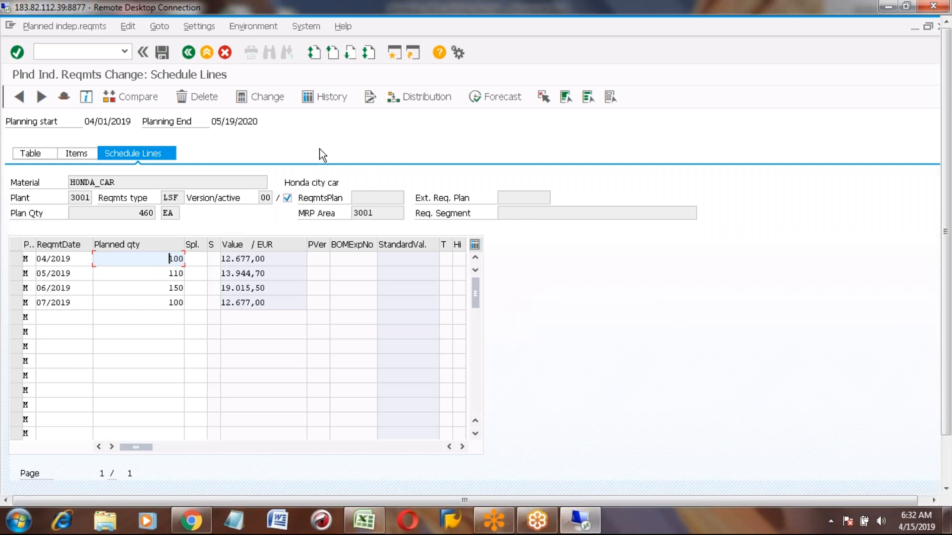
# - Open the material display transaction MM03 in a new session
pyautogui.click(395, 54)
pyautogui.write('mm03')
pyautogui.press('Return')
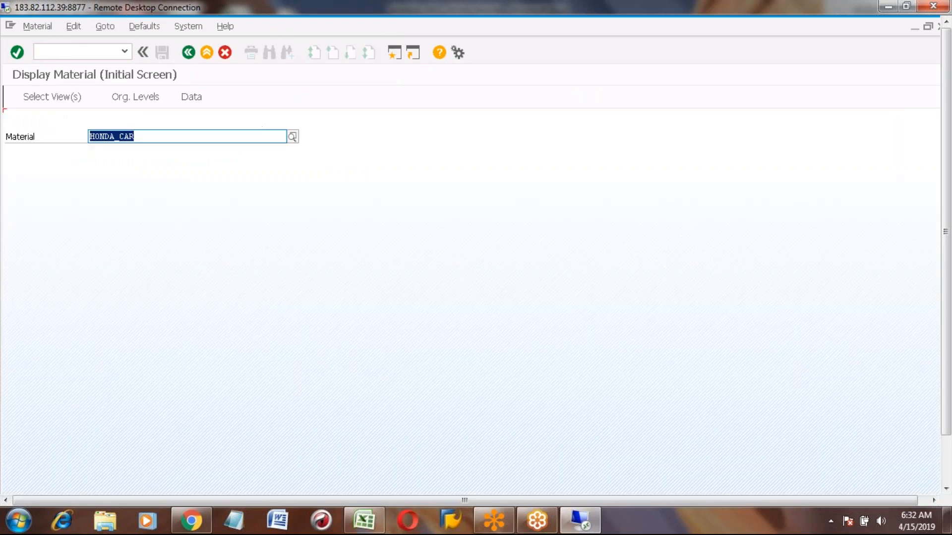
# - Display only the Accounting 1 view of HONDA_CAR for plant 3001 and check its standard price
pyautogui.press('Return')
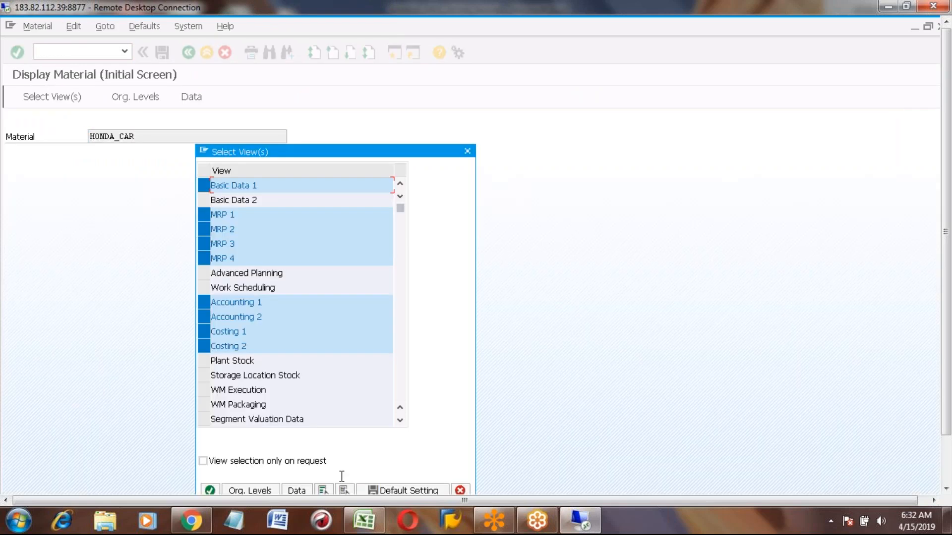
pyautogui.click(343, 490)
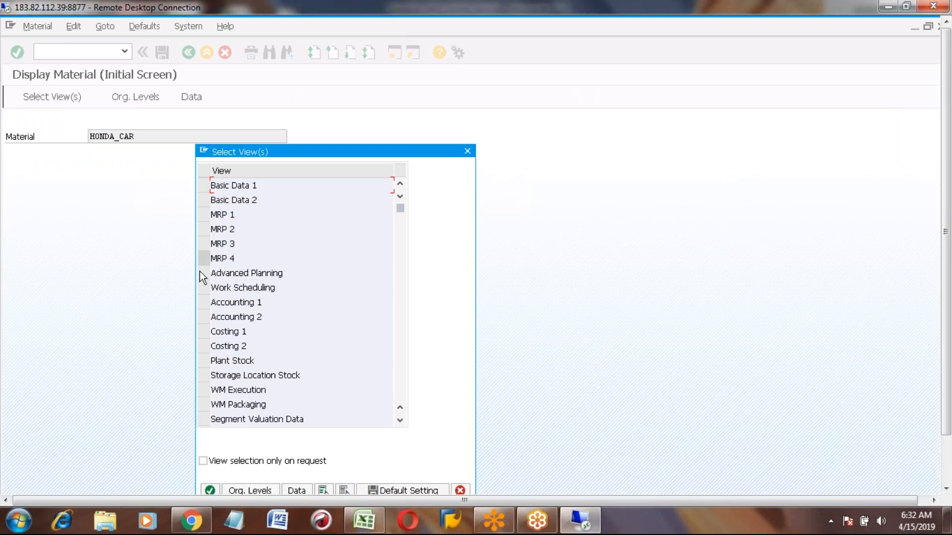
pyautogui.click(204, 302)
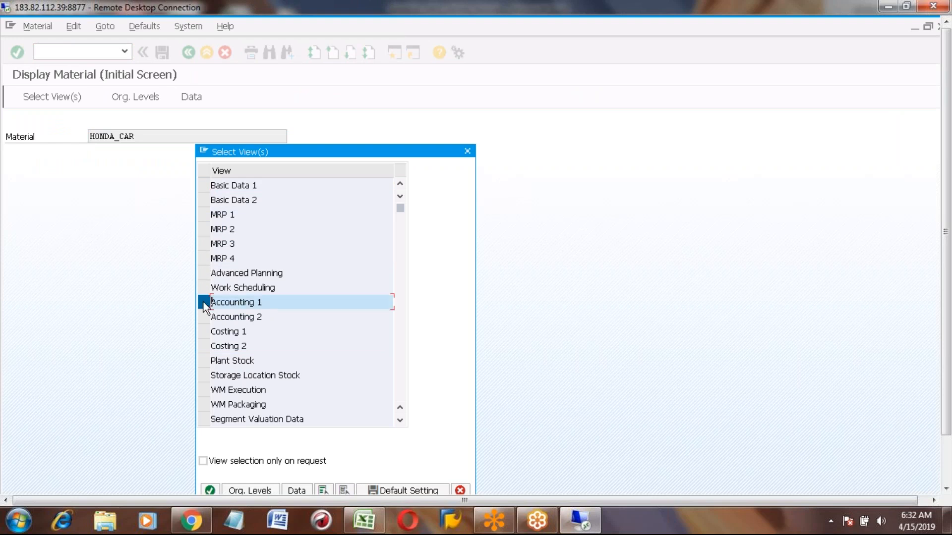
pyautogui.press('Return')
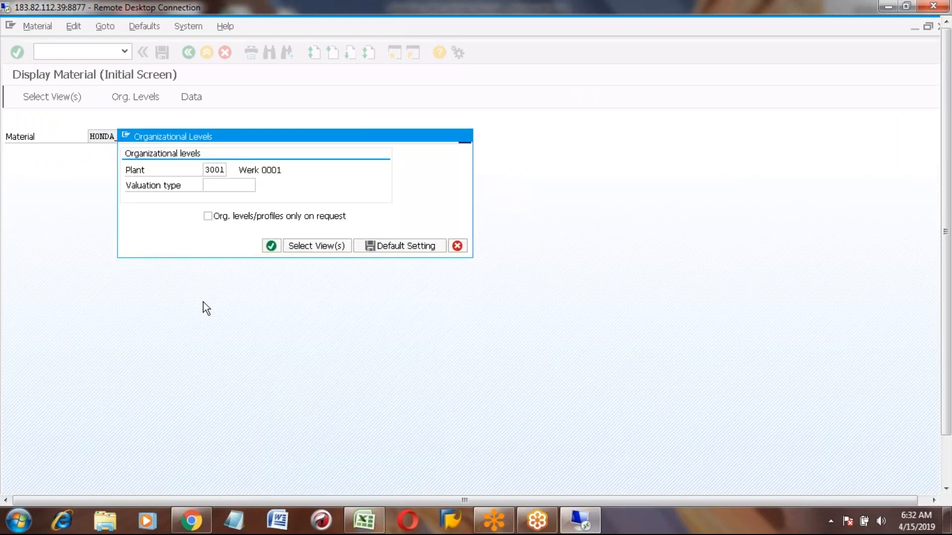
pyautogui.press('Return')
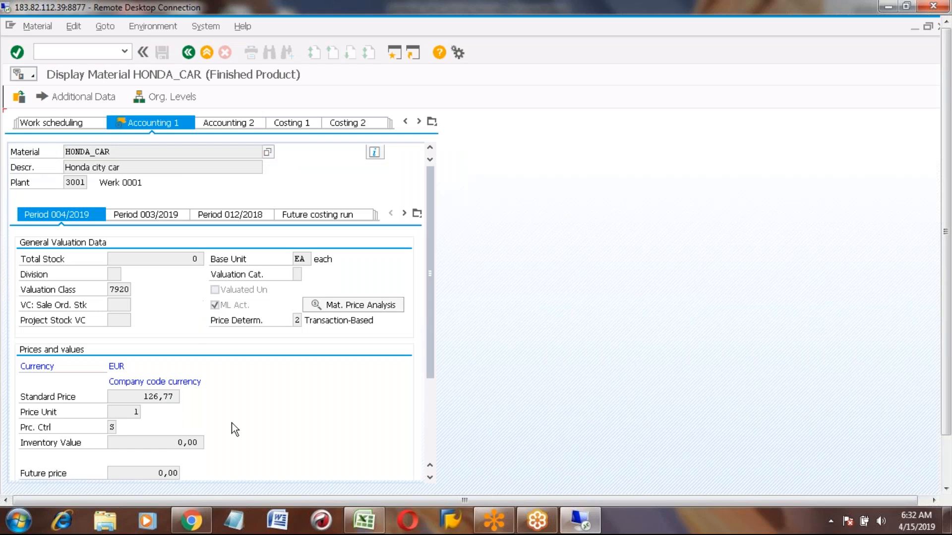
pyautogui.click(144, 397)
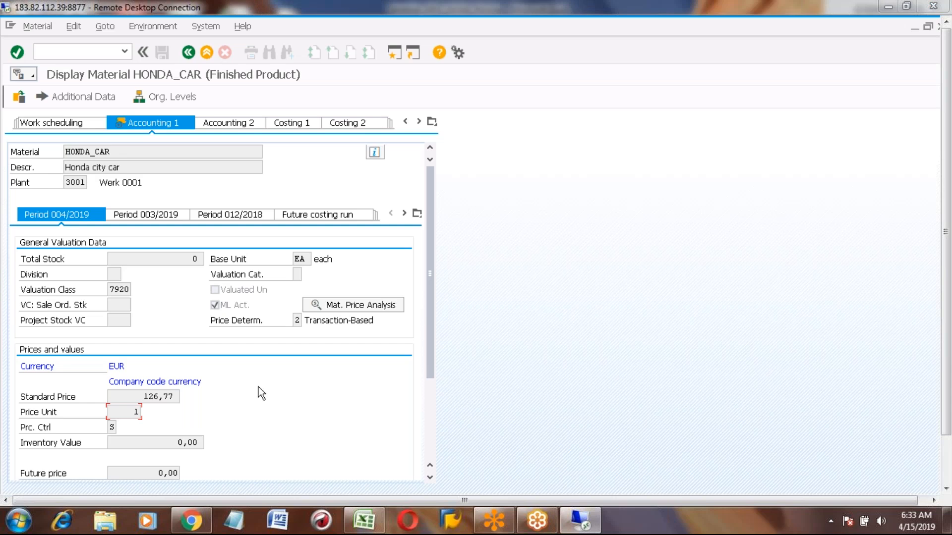
pyautogui.hotkey('alt', 'Tab')
pyautogui.hotkey('alt', 'Tab')
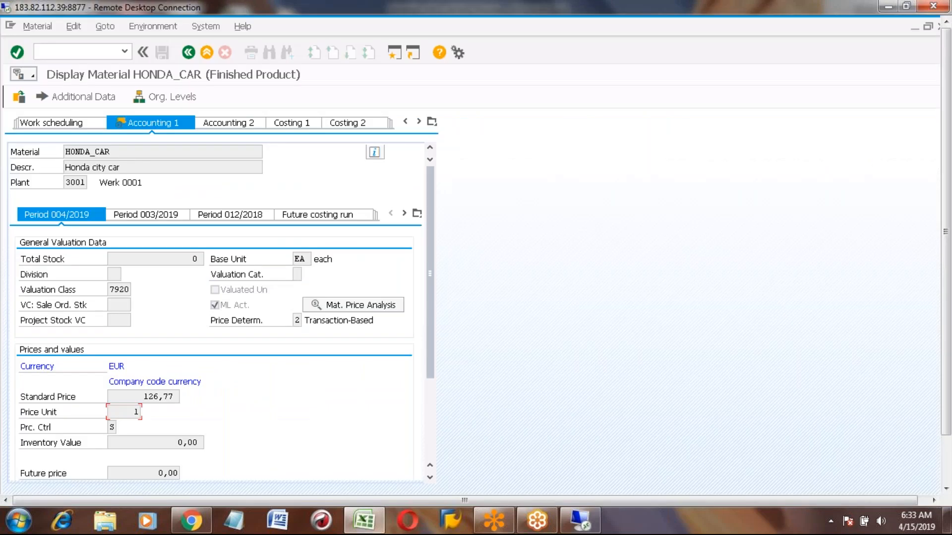
pyautogui.hotkey('alt', 'm')
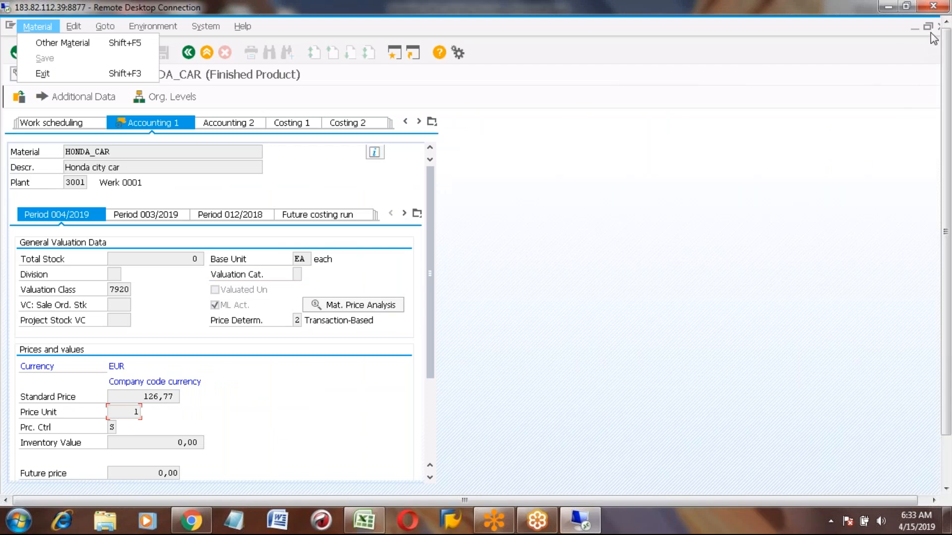
pyautogui.click(629, 211)
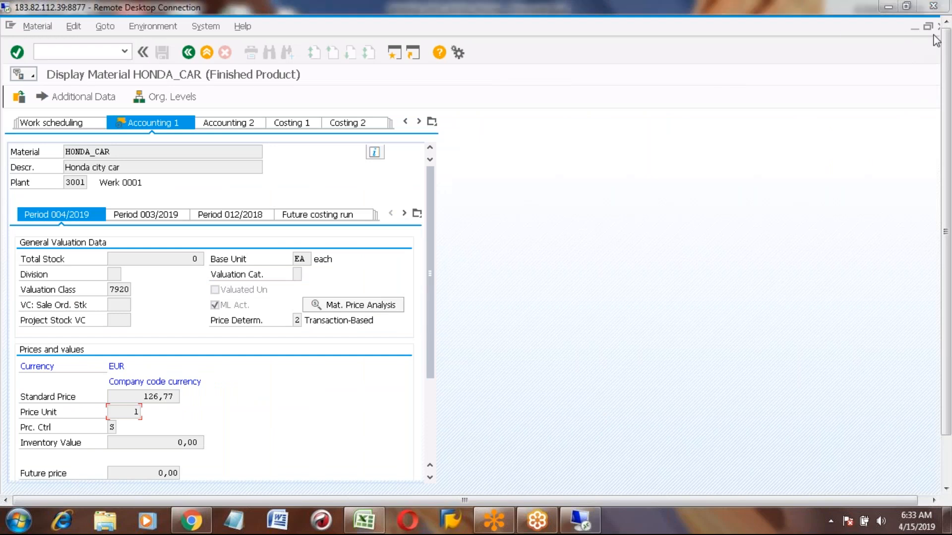
# - Switch back to the SAP session showing the schedule lines of the planned independent requirements
pyautogui.click(947, 473)
pyautogui.click(196, 480)
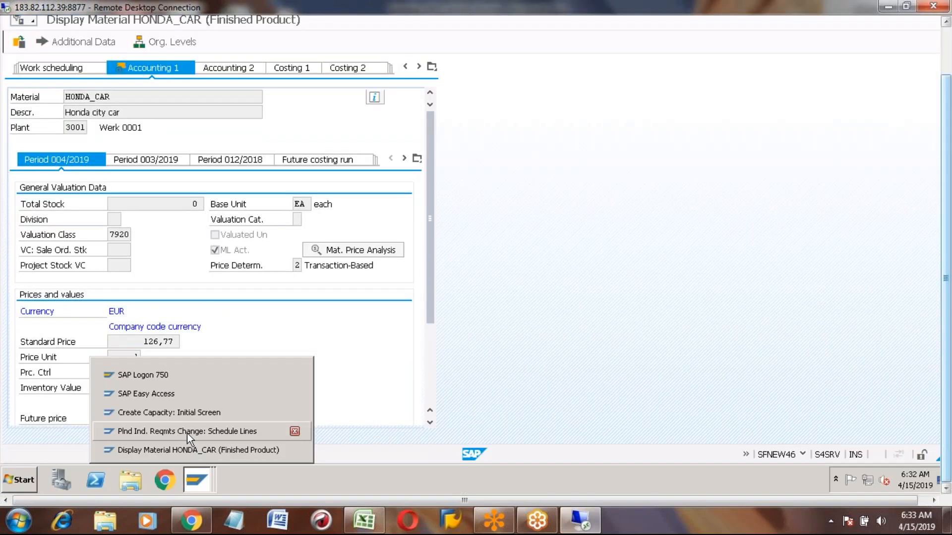
pyautogui.press('F3')
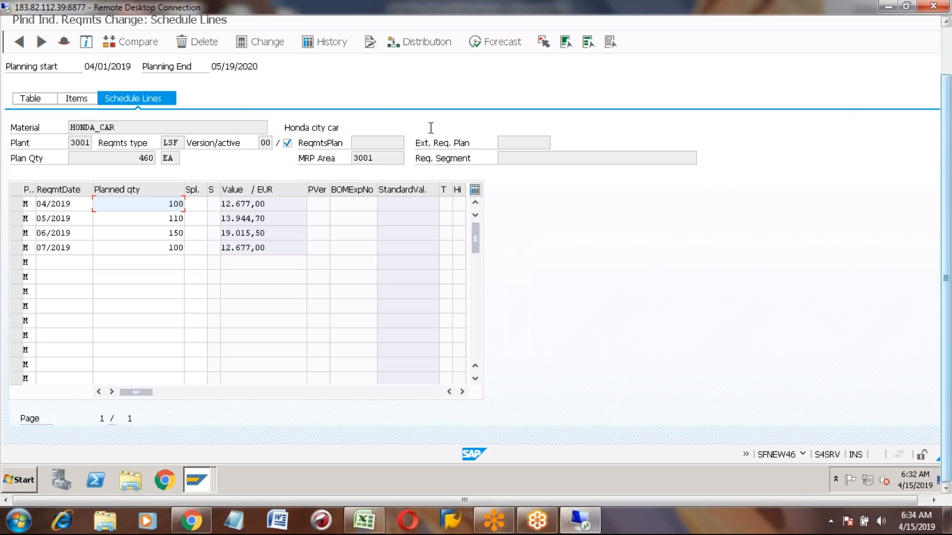
pyautogui.click(947, 56)
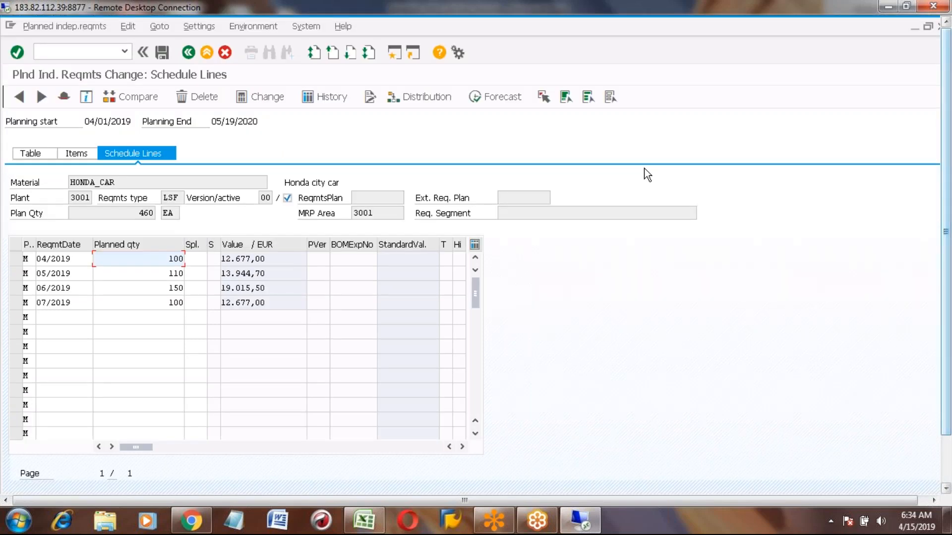
# - Leave the change screens and open the planned independent requirements of HONDA_CAR in create mode
pyautogui.click(84, 154)
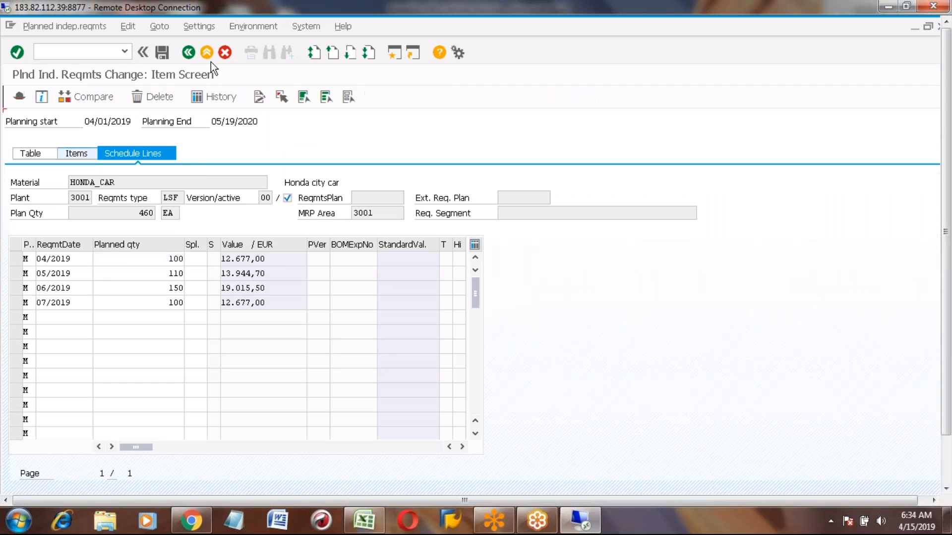
pyautogui.click(187, 52)
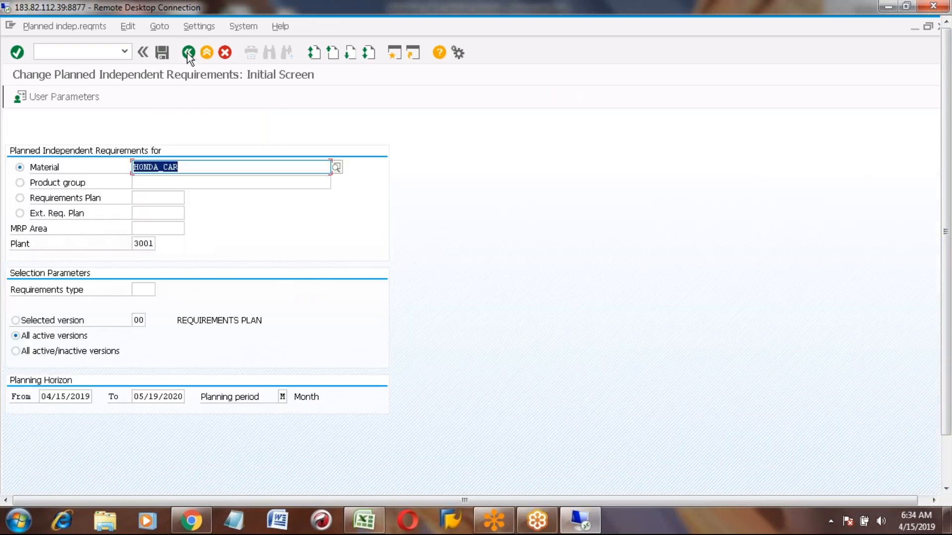
pyautogui.click(60, 26)
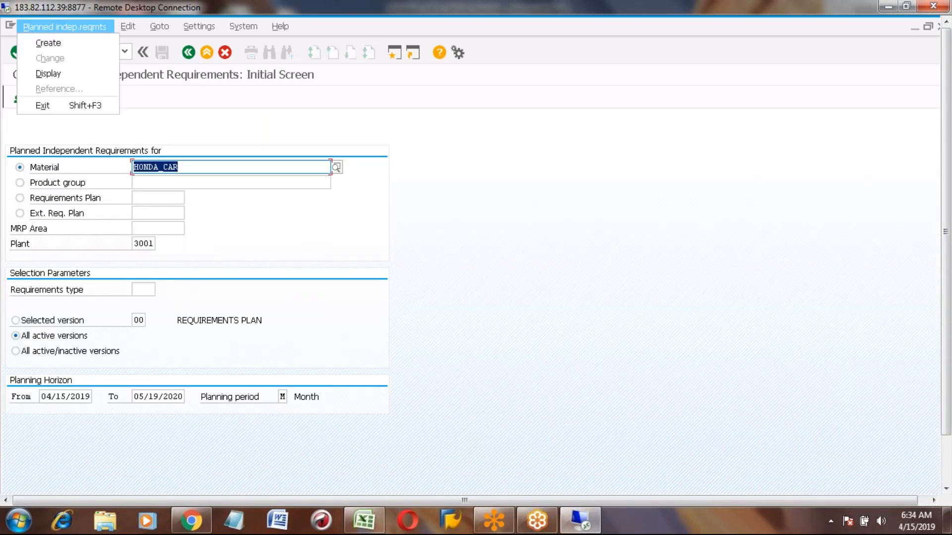
pyautogui.click(49, 43)
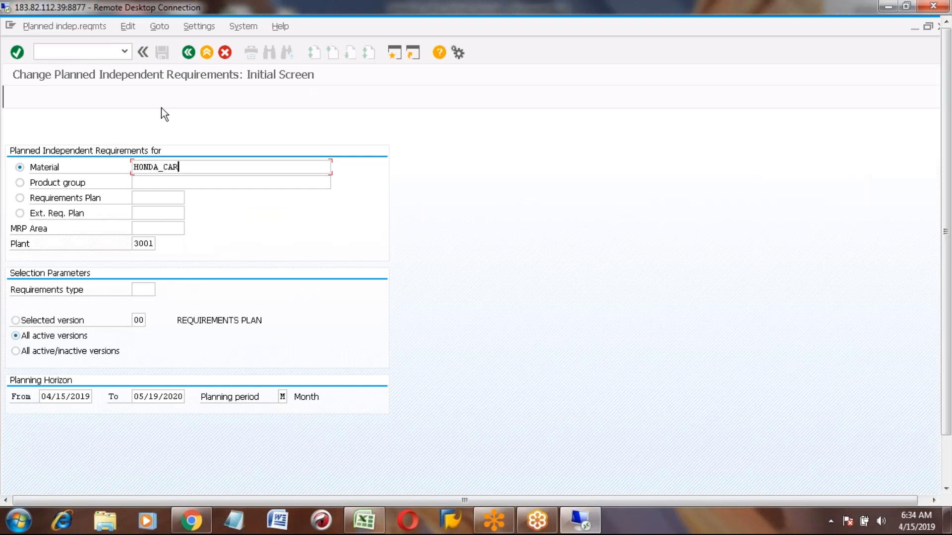
pyautogui.press('Return')
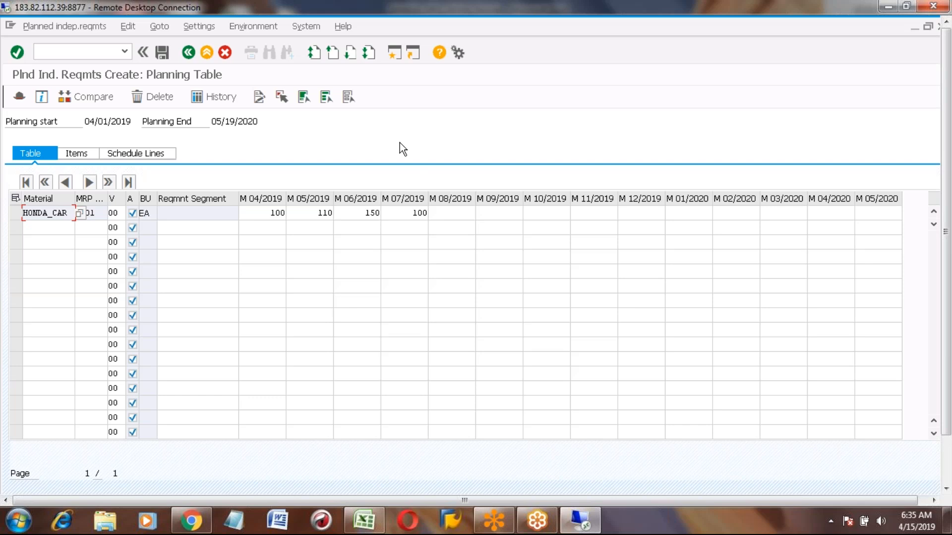
# - Examine the schedule lines of HONDA_CAR in create mode and exit to the SAP Easy Access screen
pyautogui.click(153, 153)
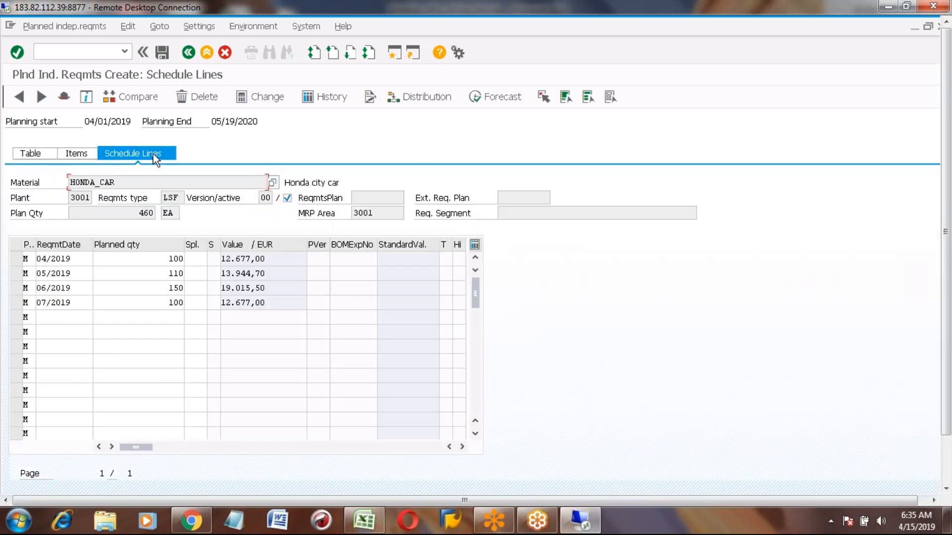
pyautogui.click(235, 263)
pyautogui.click(207, 53)
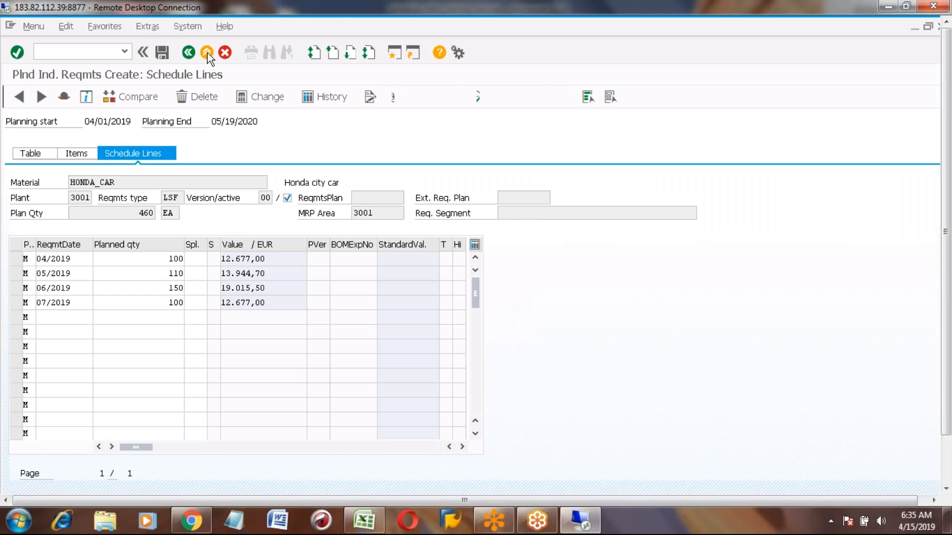
# - Switch to the Excel process notes and review the entries on planned order conversion and production order release
pyautogui.click(363, 520)
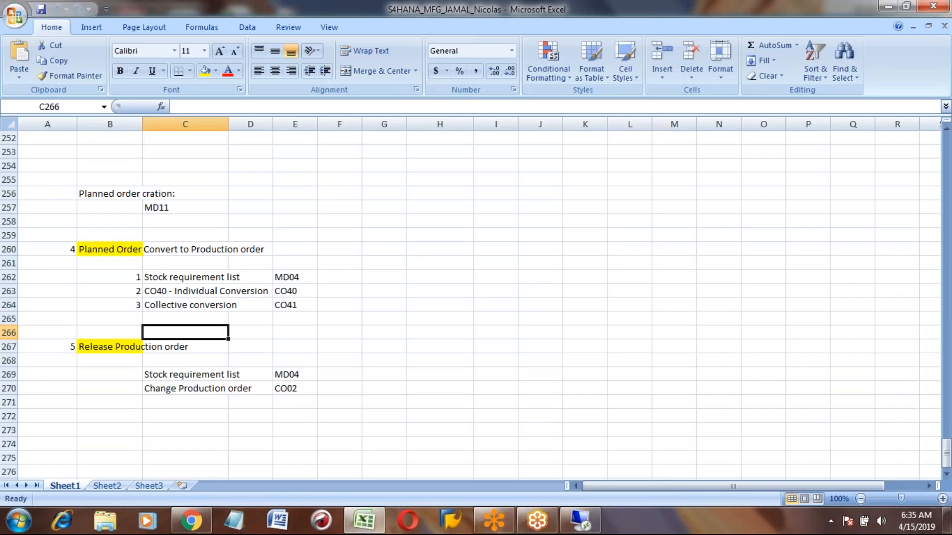
pyautogui.press('Up')
pyautogui.press('Up')
pyautogui.press('Up')
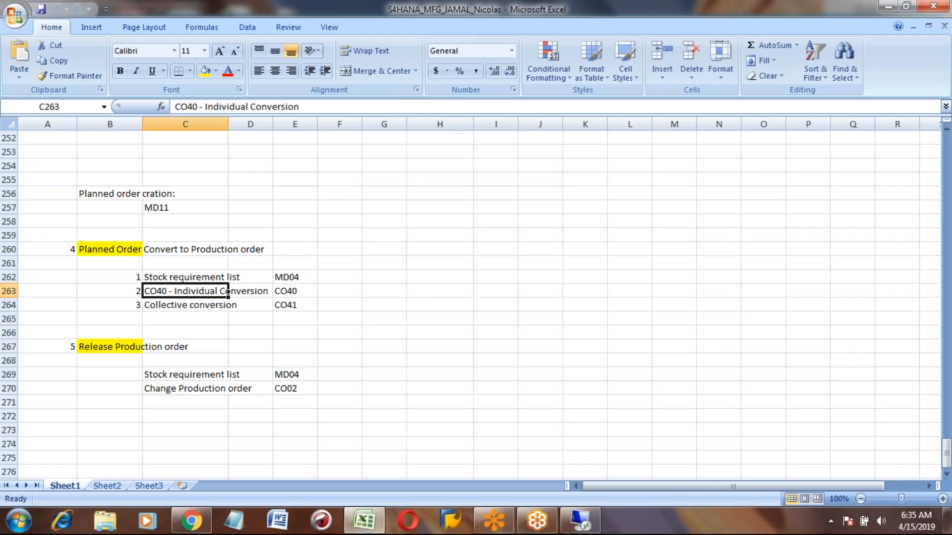
pyautogui.press('Up')
pyautogui.press('Up')
pyautogui.press('Up')
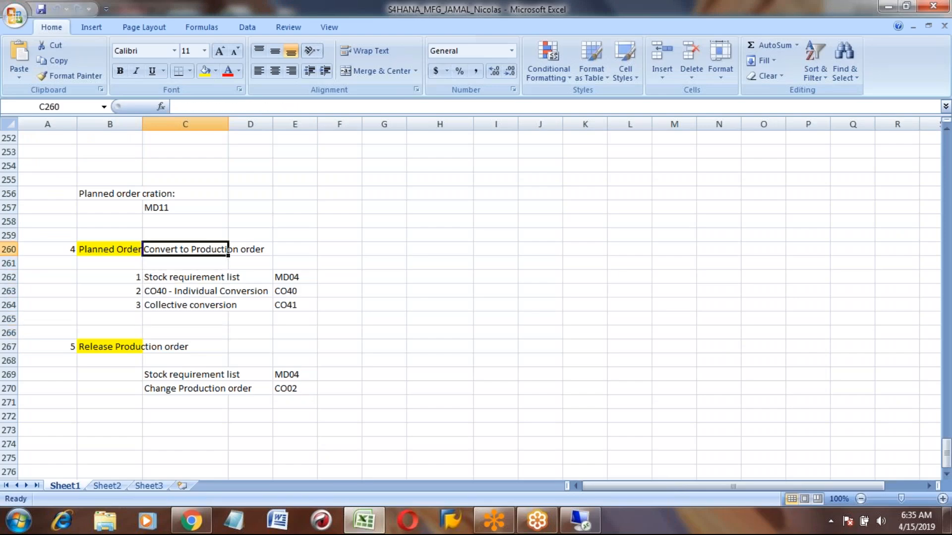
pyautogui.press('Left')
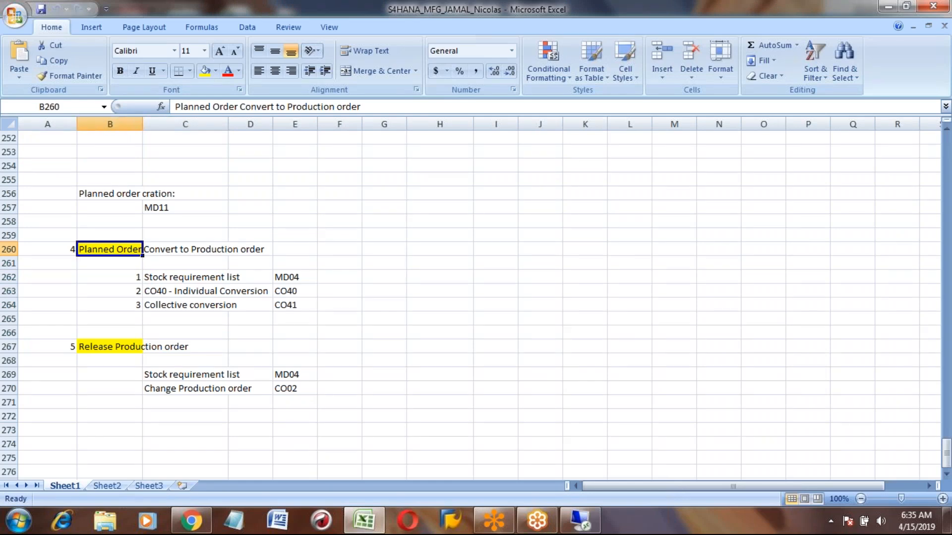
pyautogui.press('Right')
pyautogui.press('Left')
pyautogui.press('Down')
pyautogui.press('Down')
pyautogui.press('Down')
pyautogui.press('Down')
pyautogui.press('Down')
pyautogui.press('Down')
pyautogui.click(110, 346)
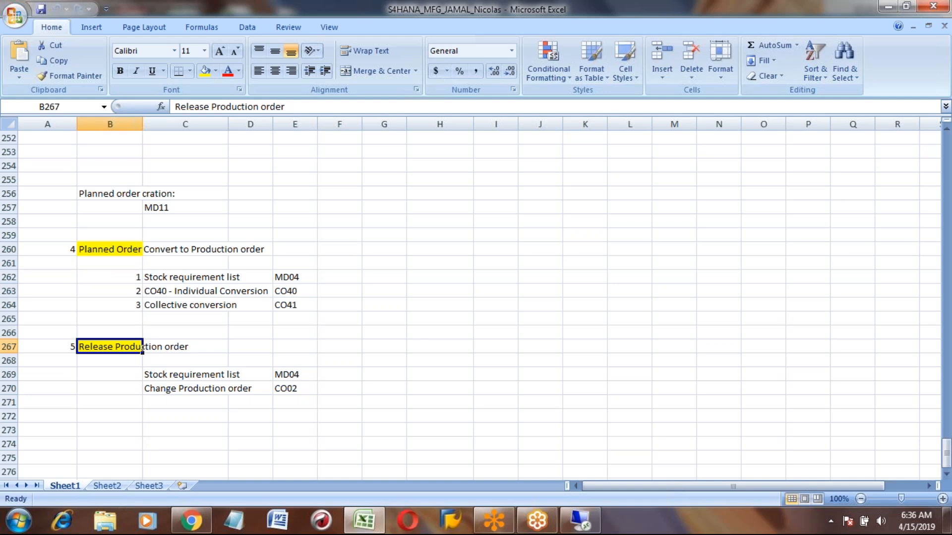
# - Enter the next process number 6 in cell A273 and select the Release Production order heading in B267
pyautogui.press('Down')
pyautogui.press('Down')
pyautogui.press('Down')
pyautogui.press('Down')
pyautogui.press('Down')
pyautogui.press('Down')
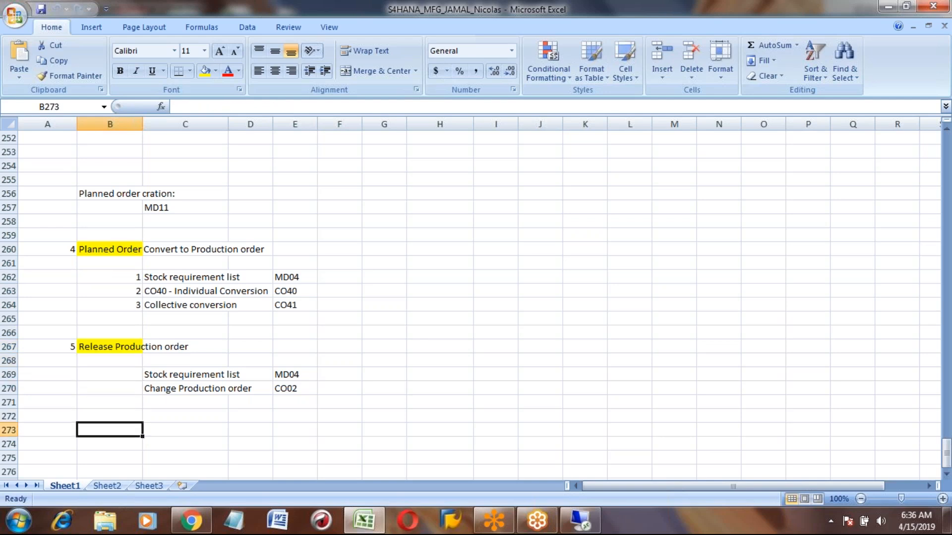
pyautogui.press('Left')
pyautogui.write('6')
pyautogui.press('Tab')
pyautogui.press('Up')
pyautogui.press('Up')
pyautogui.press('Up')
pyautogui.press('Up')
pyautogui.press('Up')
pyautogui.press('Up')
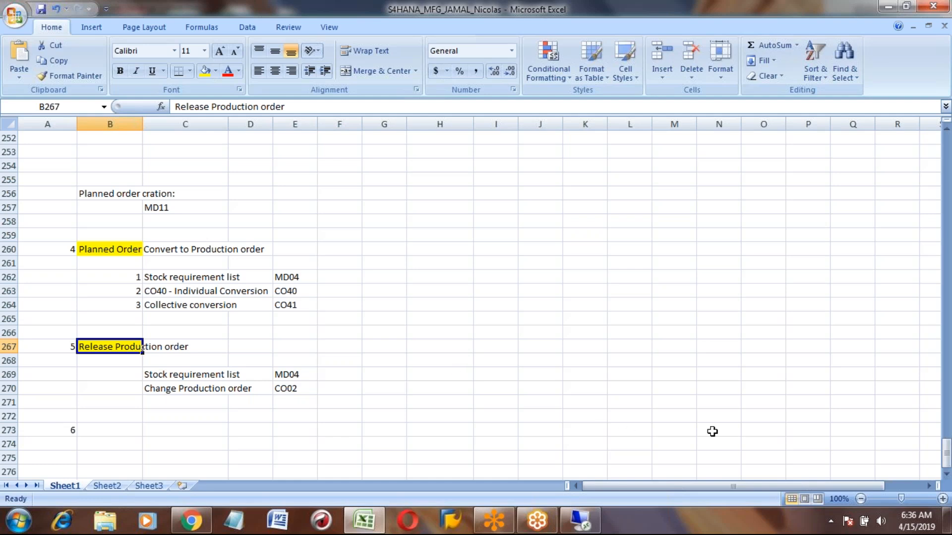
# - Switch to the SAP remote session and open the production order change transaction CO02
pyautogui.moveTo(585, 522)
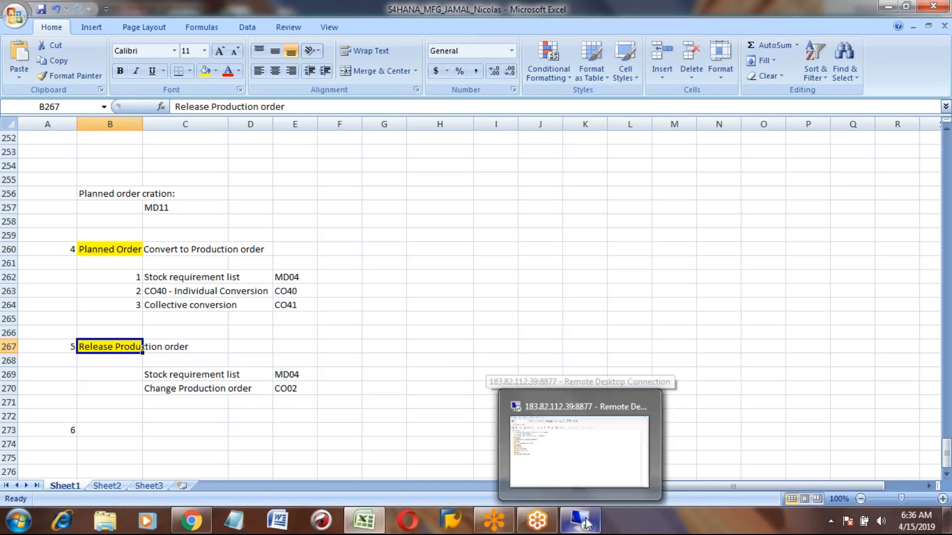
pyautogui.click(587, 523)
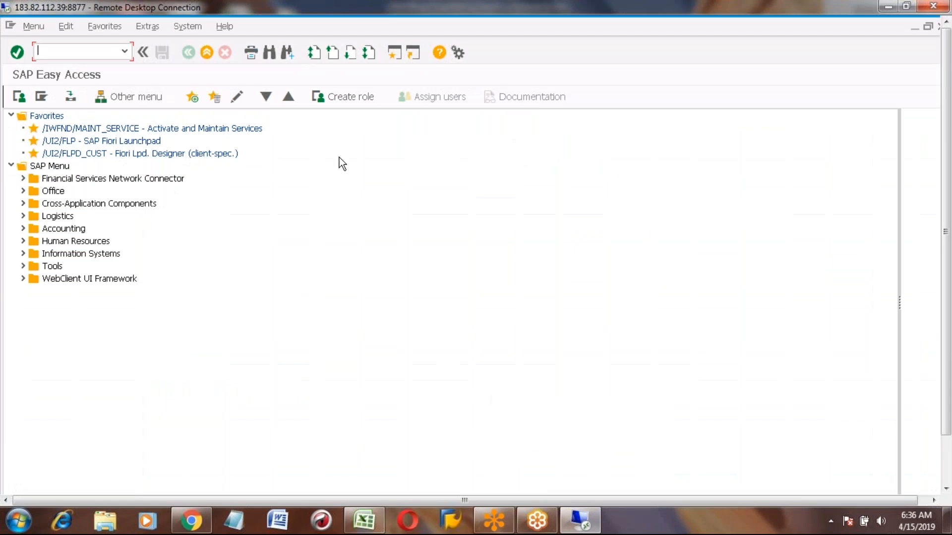
pyautogui.write('co02')
pyautogui.press('Return')
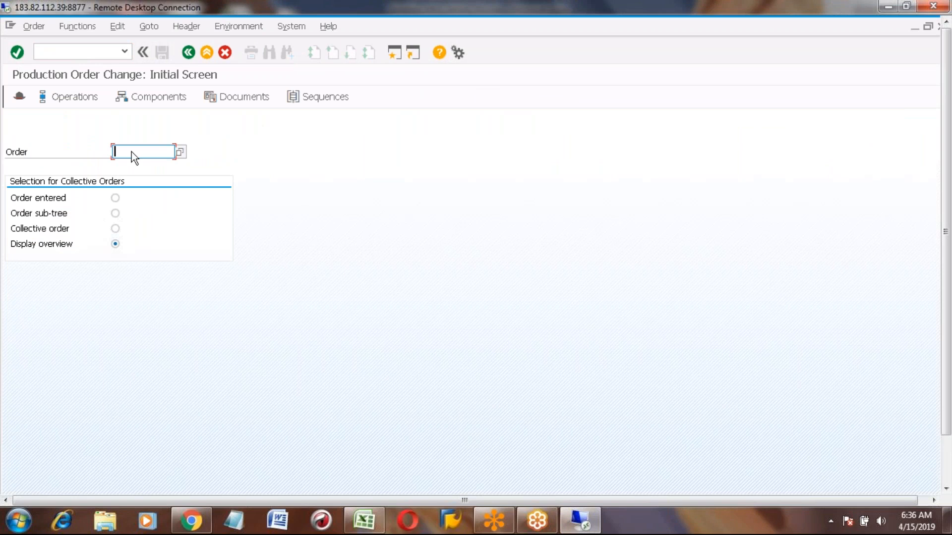
# - Display the MD04 stock/requirements list for HONDA_CAR in plant 3001 and copy the order number of the 04/23/2019 production order
pyautogui.click(206, 52)
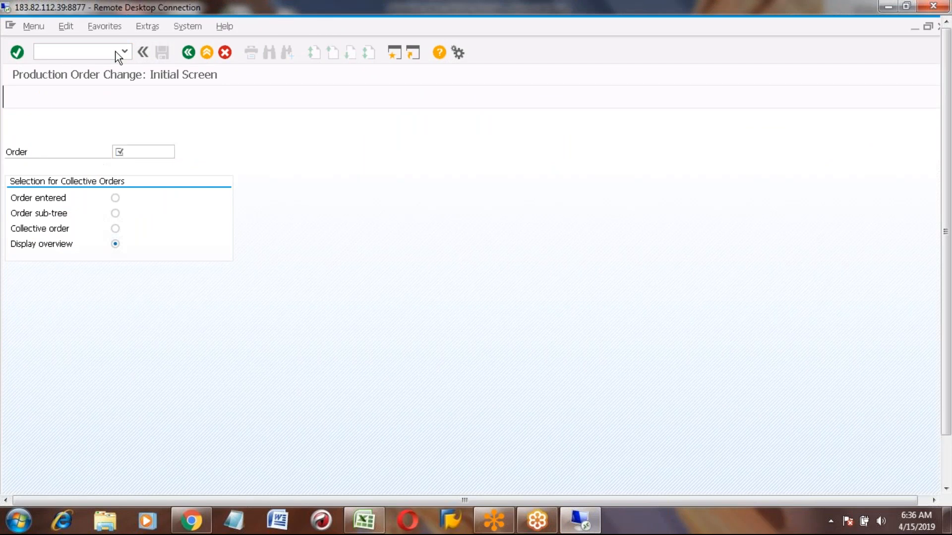
pyautogui.write('md04')
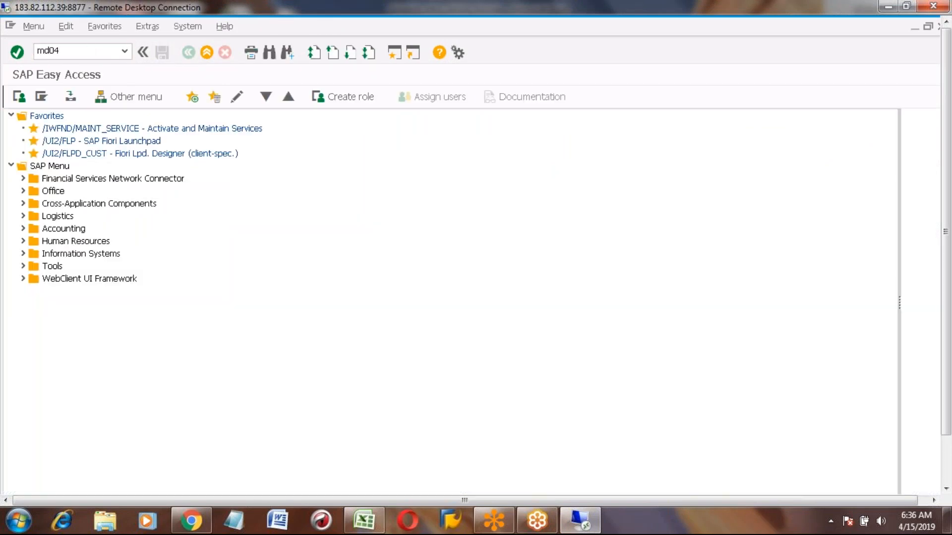
pyautogui.press('Return')
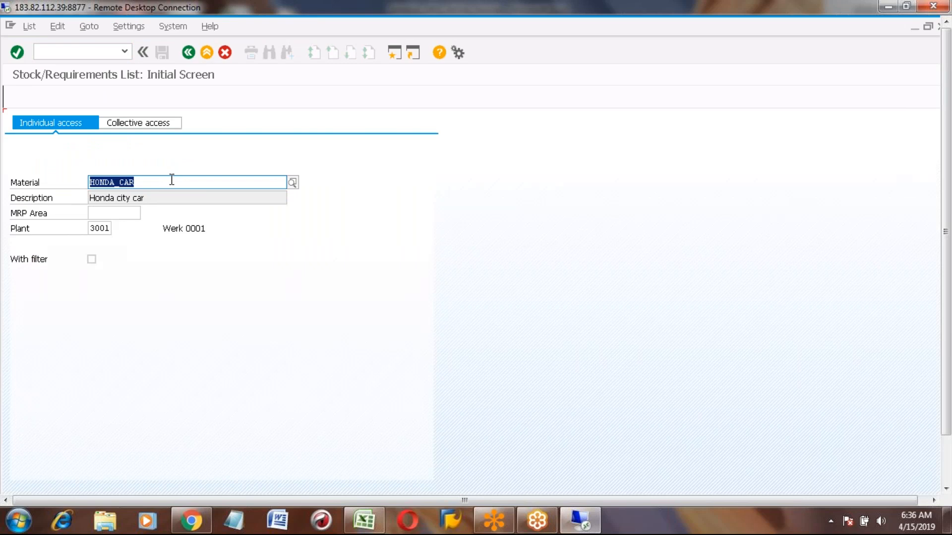
pyautogui.press('Return')
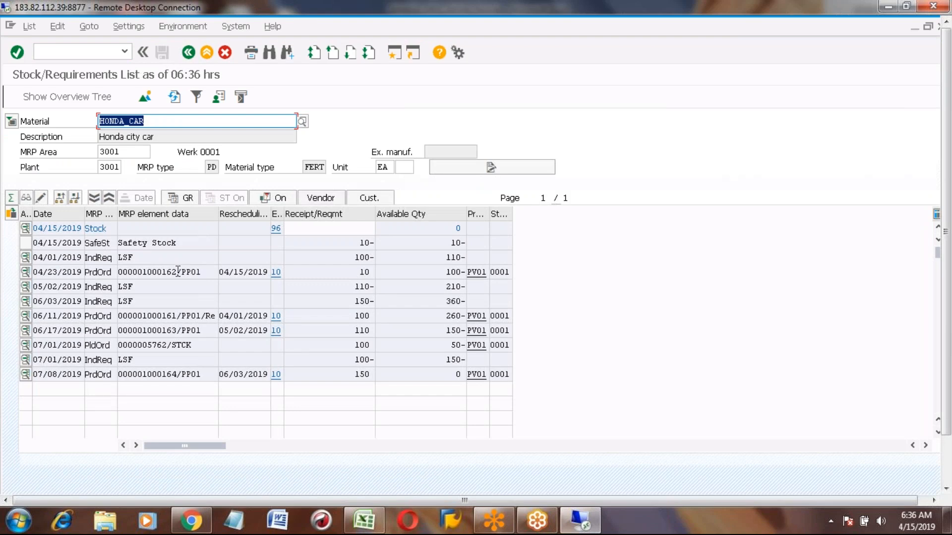
pyautogui.moveTo(177, 272); pyautogui.dragTo(143, 280)
pyautogui.hotkey('ctrl', 'c')
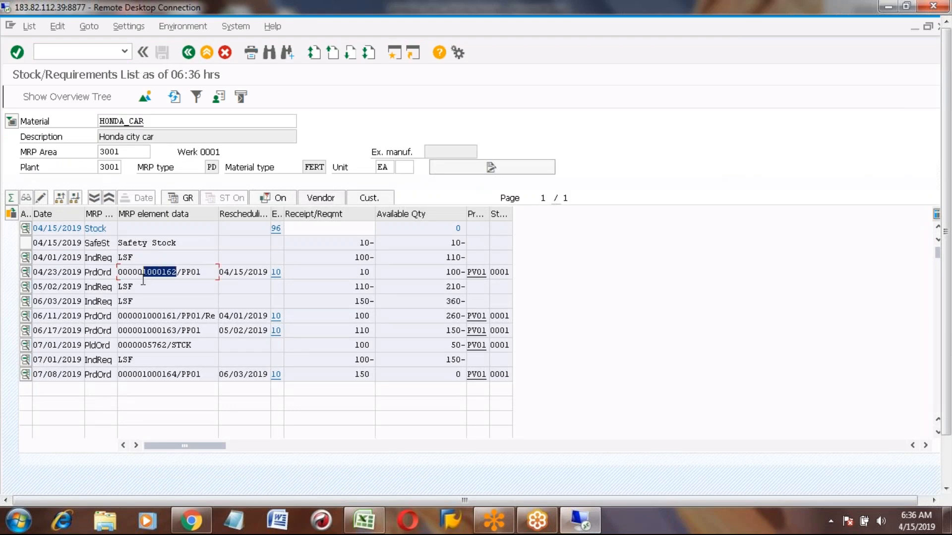
# - Open the copied production order in transaction CO02 and look through its order functions
pyautogui.click(204, 52)
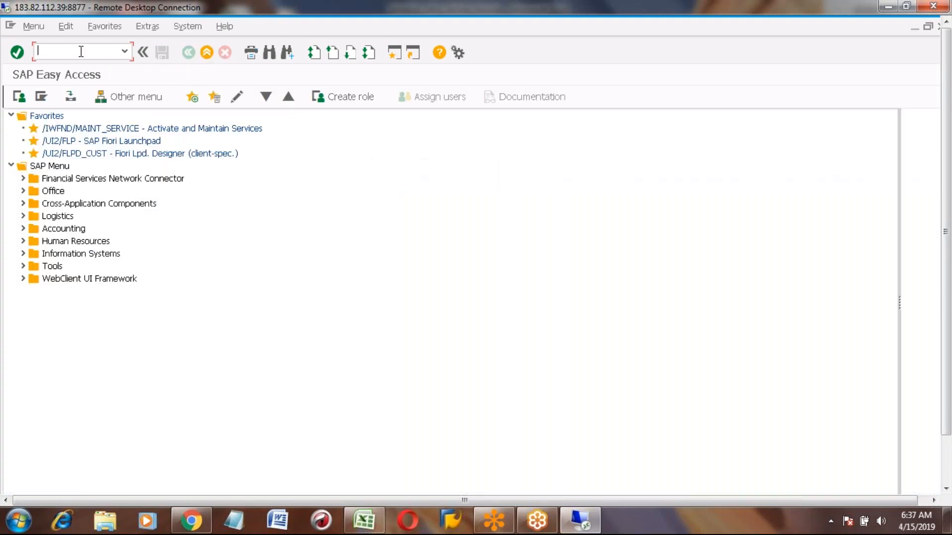
pyautogui.write('co02')
pyautogui.press('Return')
pyautogui.hotkey('ctrl', 'v')
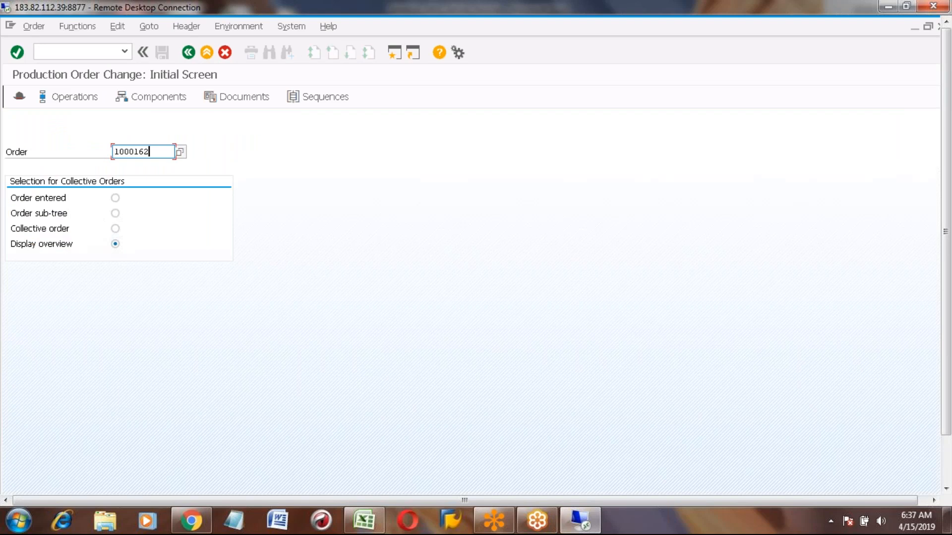
pyautogui.press('Return')
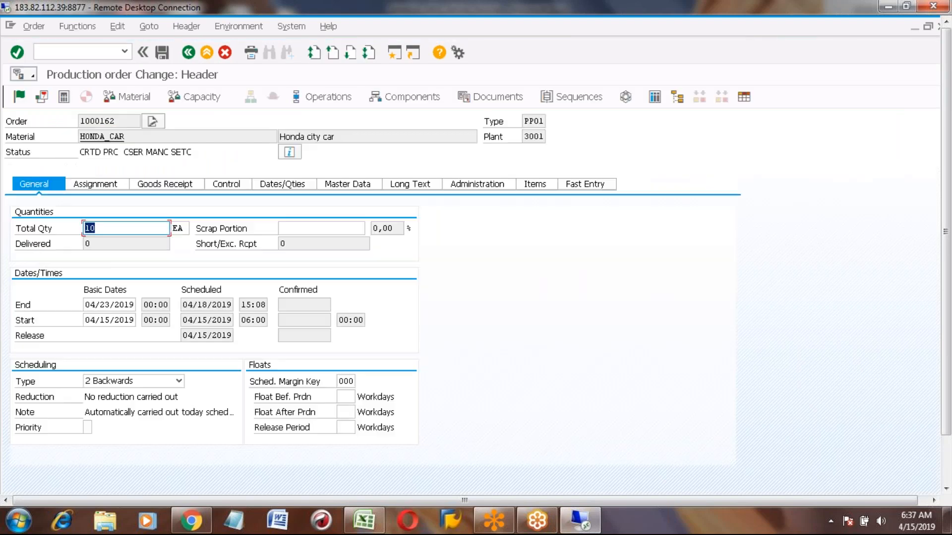
pyautogui.click(35, 26)
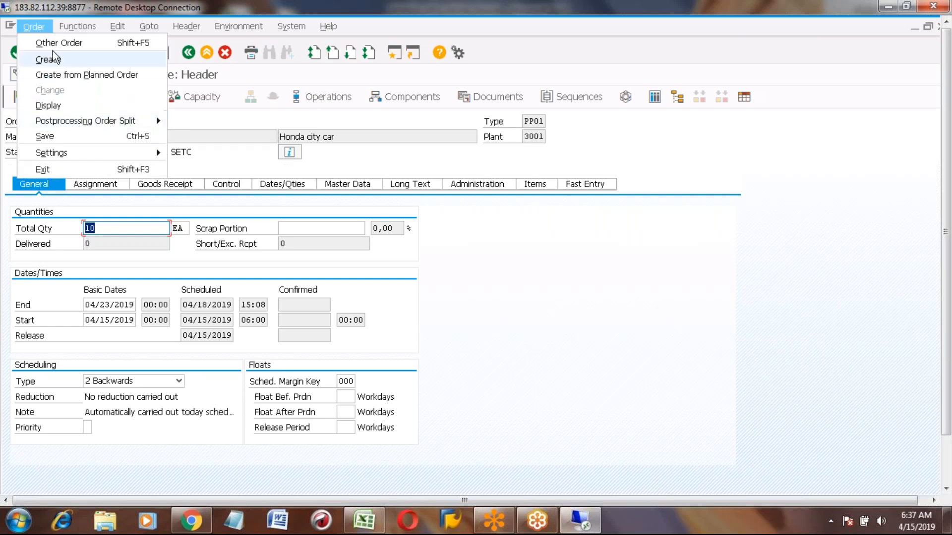
pyautogui.press('Escape')
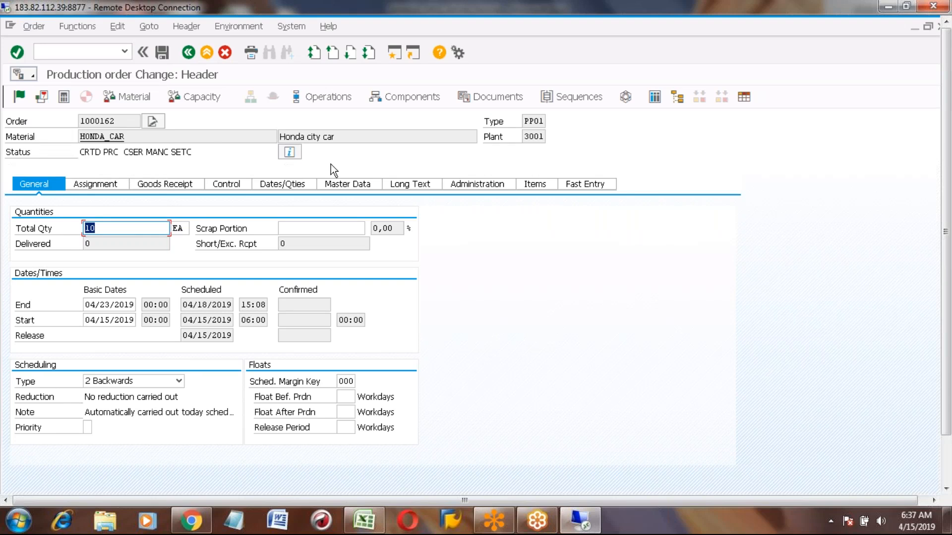
# - Return to the initial order screen and open the preceding production order by changing the last digit of the order number to 1
pyautogui.click(189, 53)
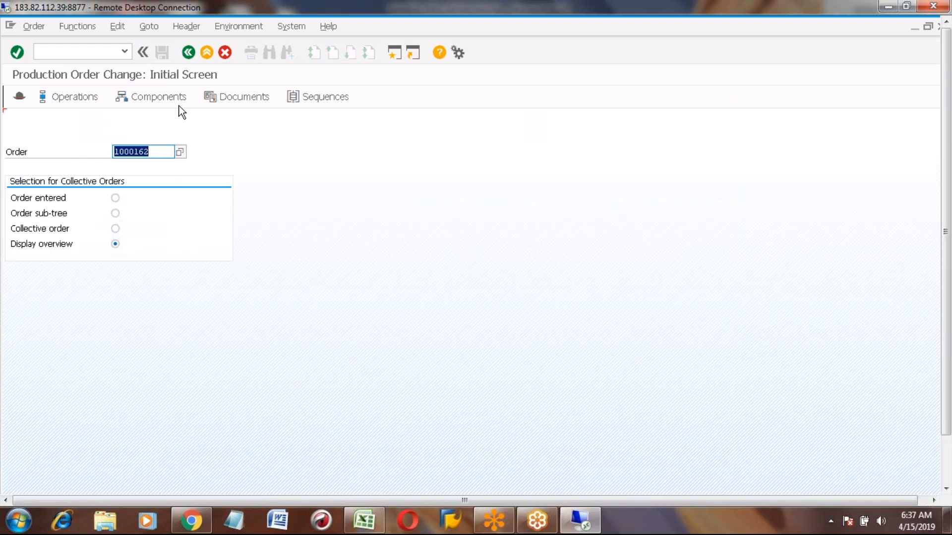
pyautogui.click(158, 151)
pyautogui.press('BackSpace')
pyautogui.write('1')
pyautogui.press('Return')
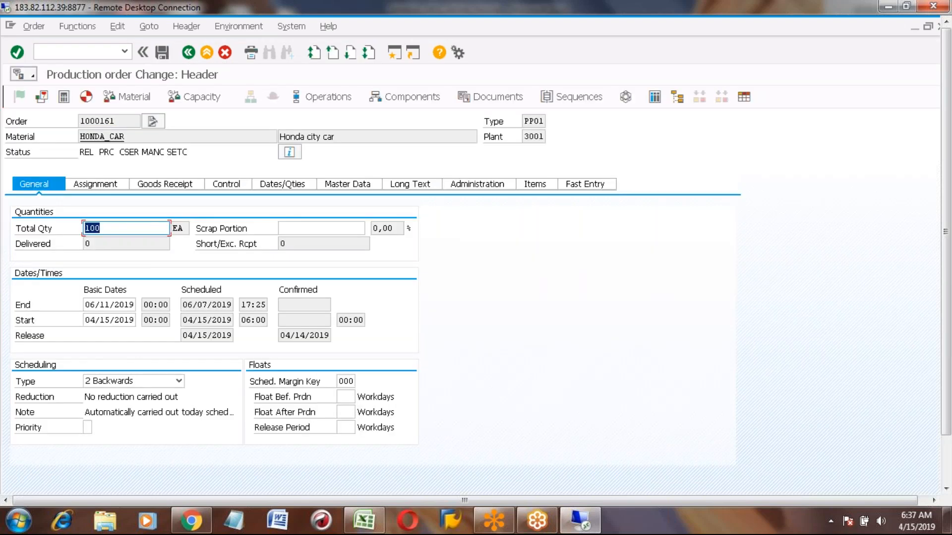
# - Review the list control spool parameters and the print mode options in the production order's settings
pyautogui.click(34, 25)
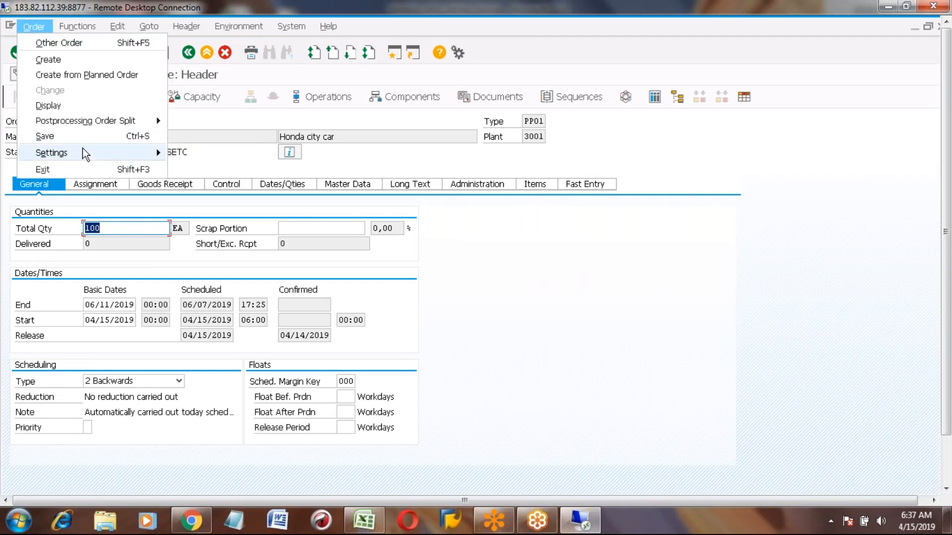
pyautogui.moveTo(83, 151)
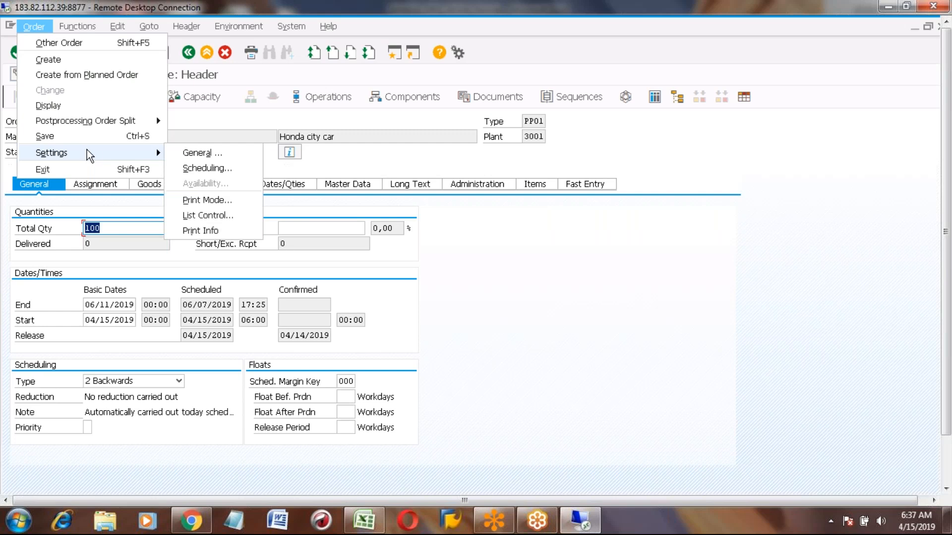
pyautogui.click(209, 217)
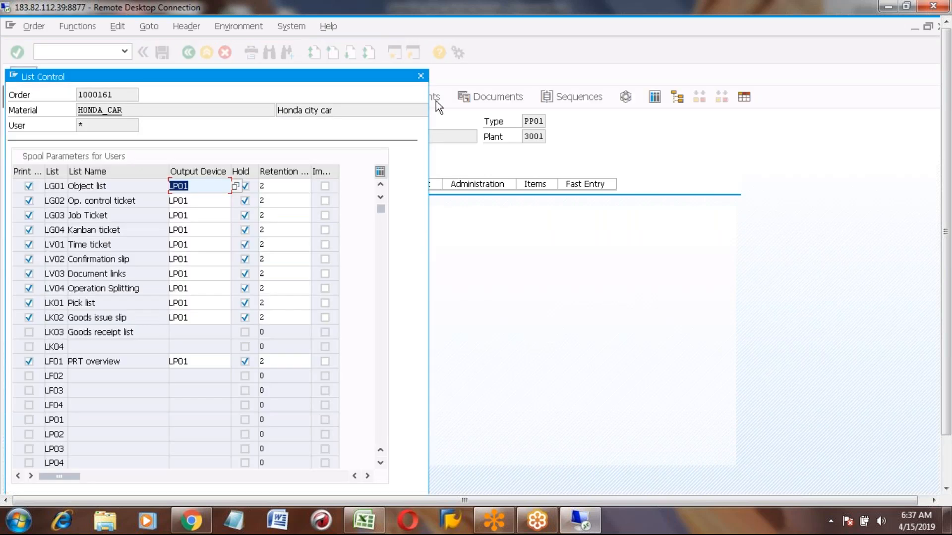
pyautogui.click(421, 76)
pyautogui.click(30, 24)
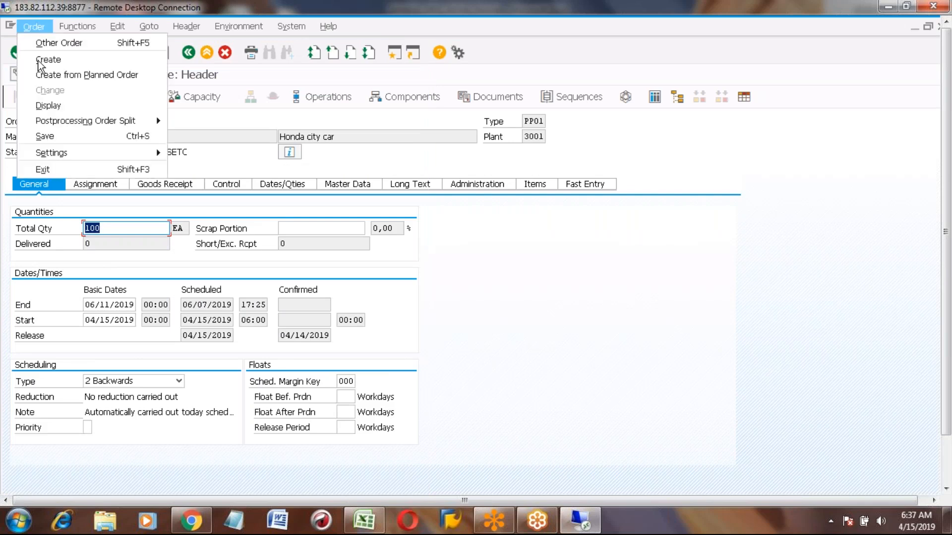
pyautogui.moveTo(121, 158)
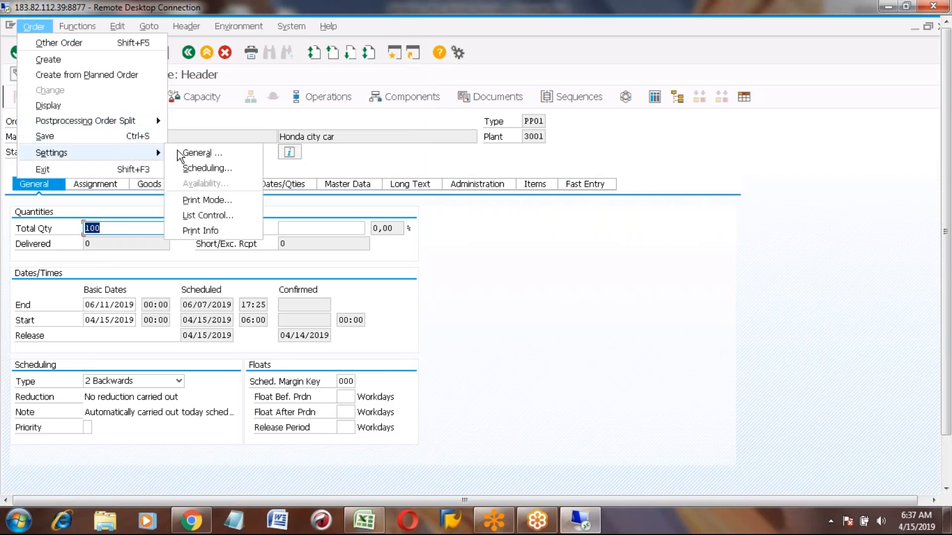
pyautogui.click(193, 200)
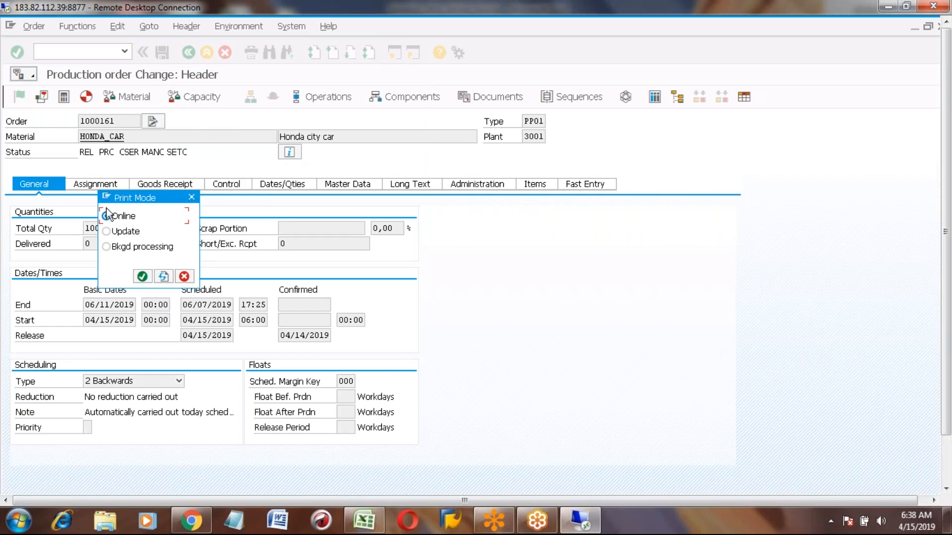
pyautogui.click(192, 200)
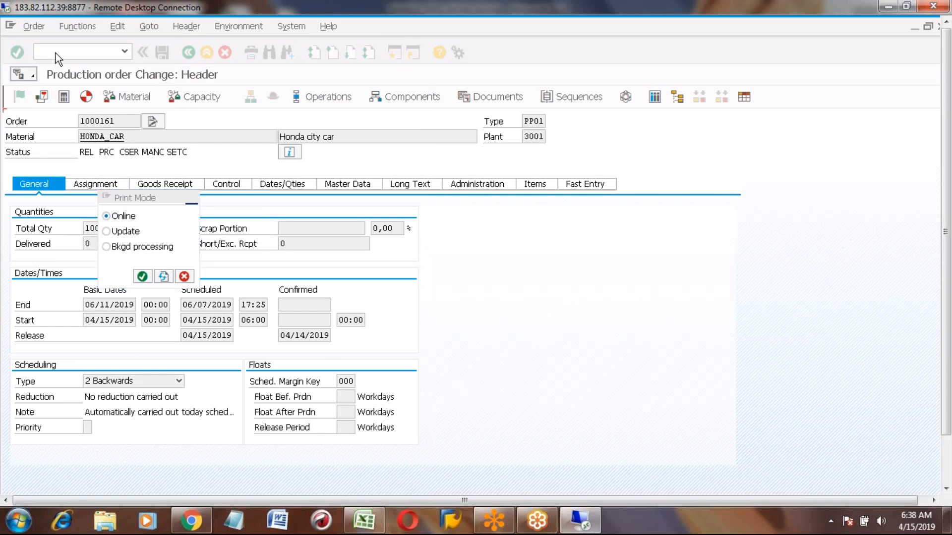
# - Confirm the Online print mode for the production order, and return to the initial order screen without saving
pyautogui.click(34, 26)
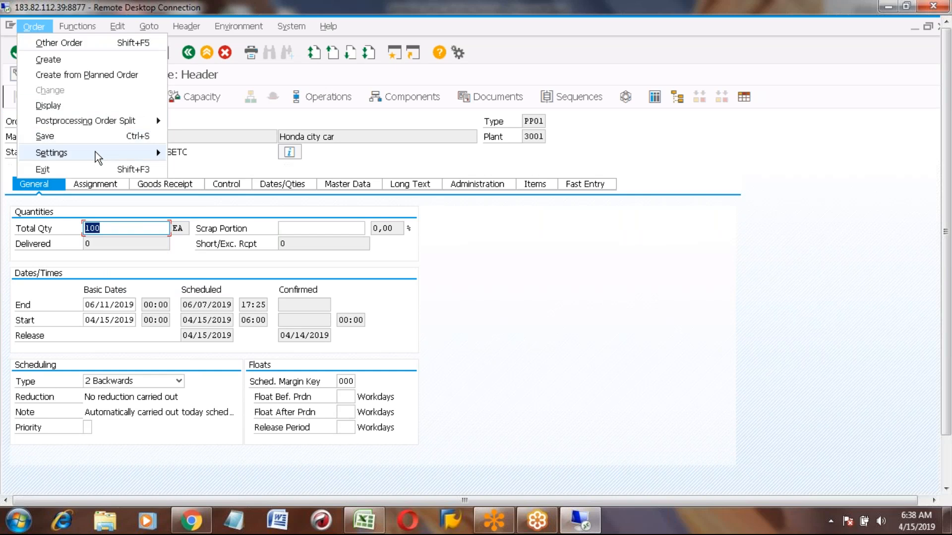
pyautogui.moveTo(109, 152)
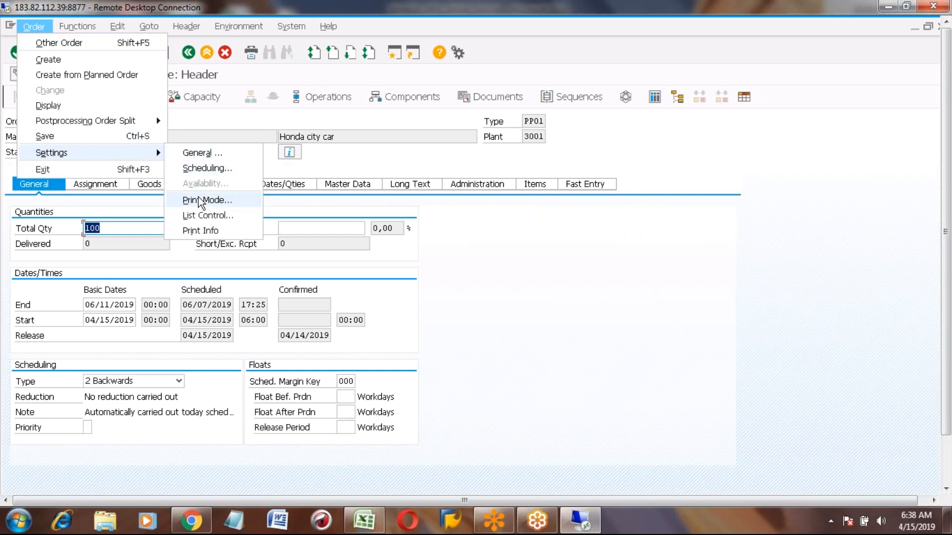
pyautogui.click(216, 202)
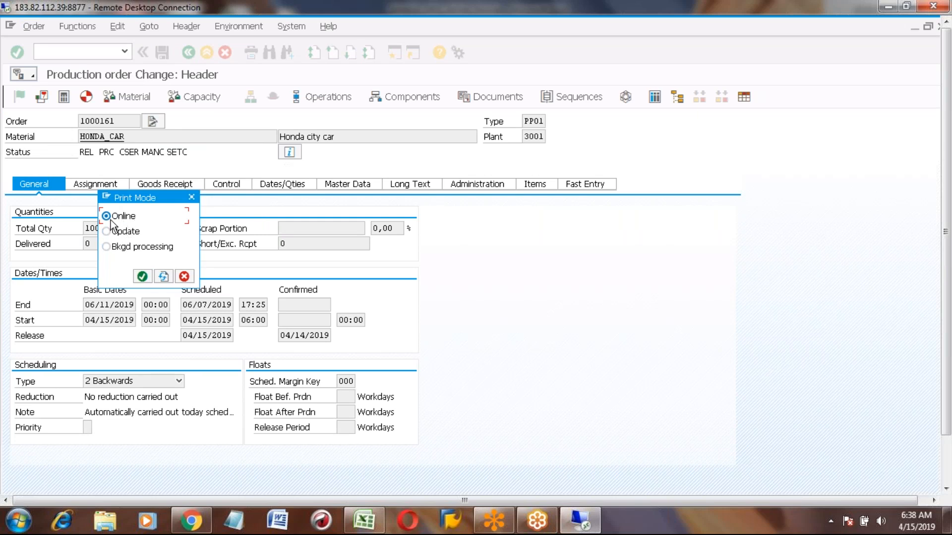
pyautogui.click(143, 276)
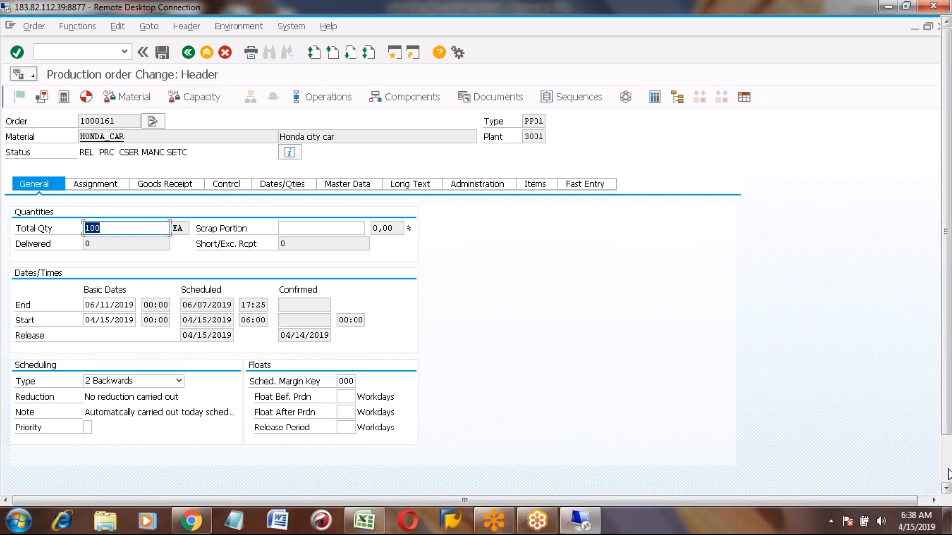
pyautogui.click(38, 27)
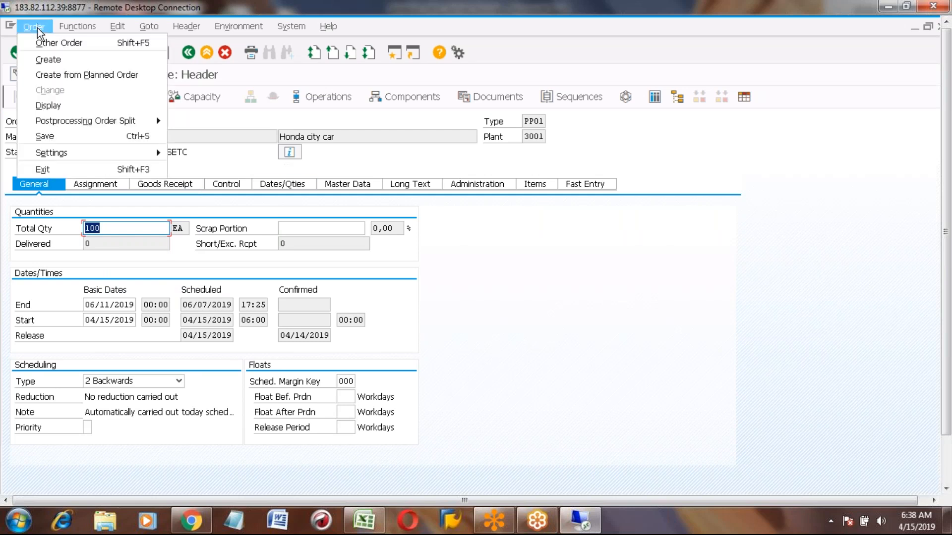
pyautogui.moveTo(133, 153)
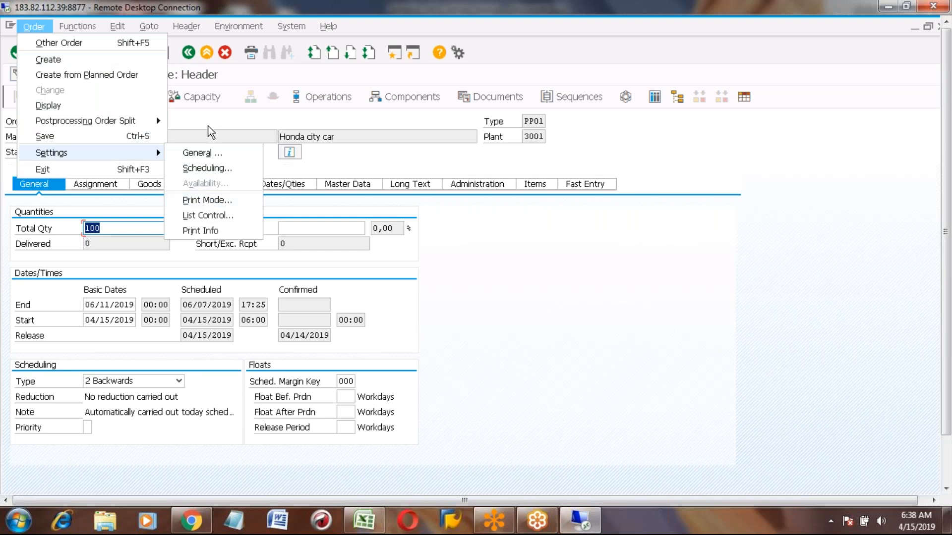
pyautogui.click(189, 55)
pyautogui.click(188, 53)
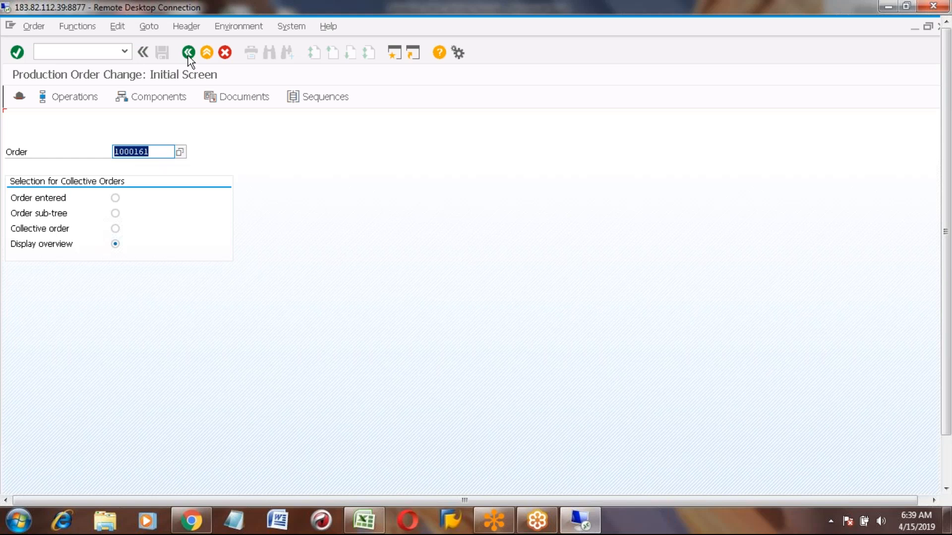
# - Reopen the same production order and confirm Online as its print mode
pyautogui.press('Return')
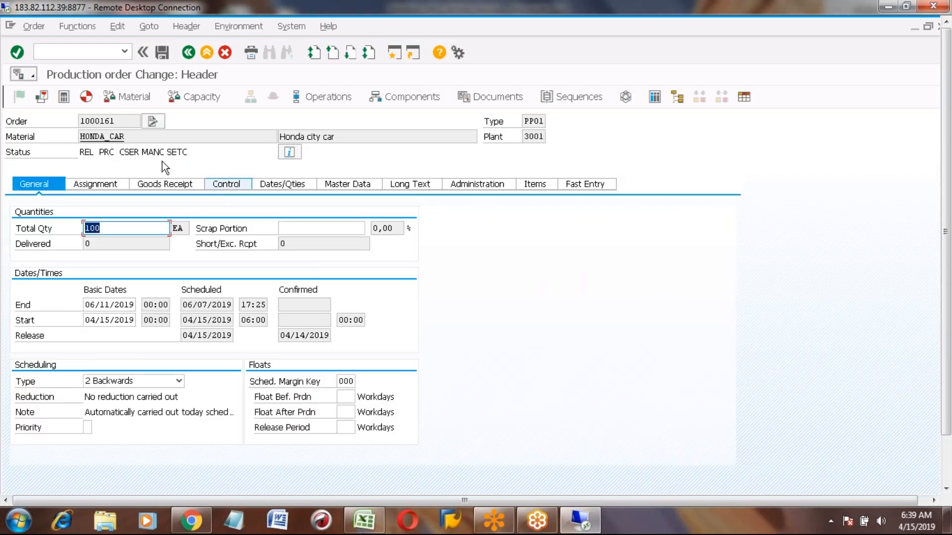
pyautogui.click(34, 28)
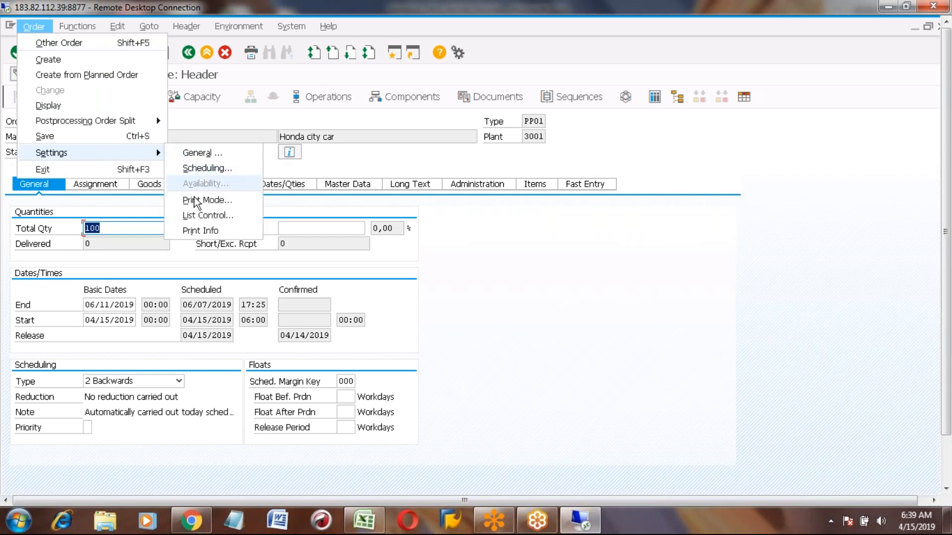
pyautogui.click(239, 200)
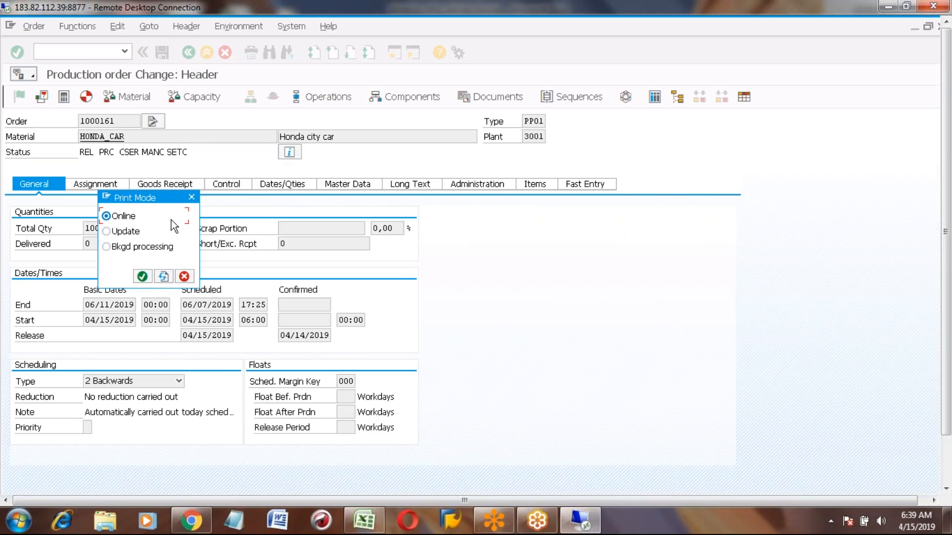
pyautogui.click(141, 276)
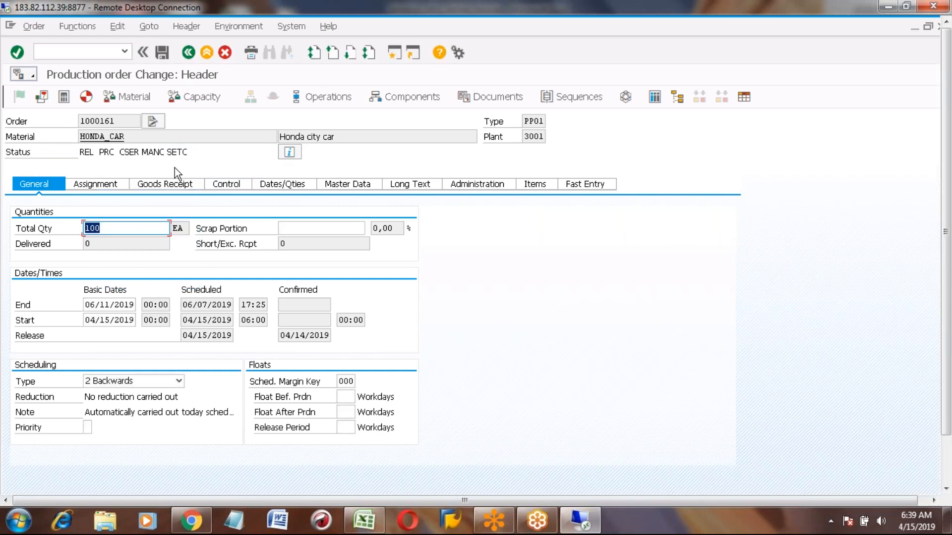
# - Save the production order and check the status message
pyautogui.click(162, 53)
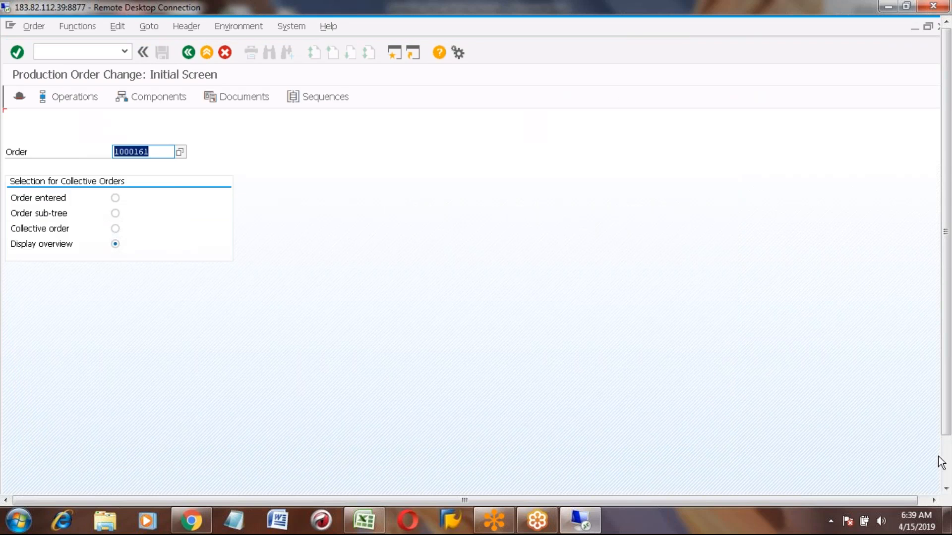
pyautogui.click(945, 479)
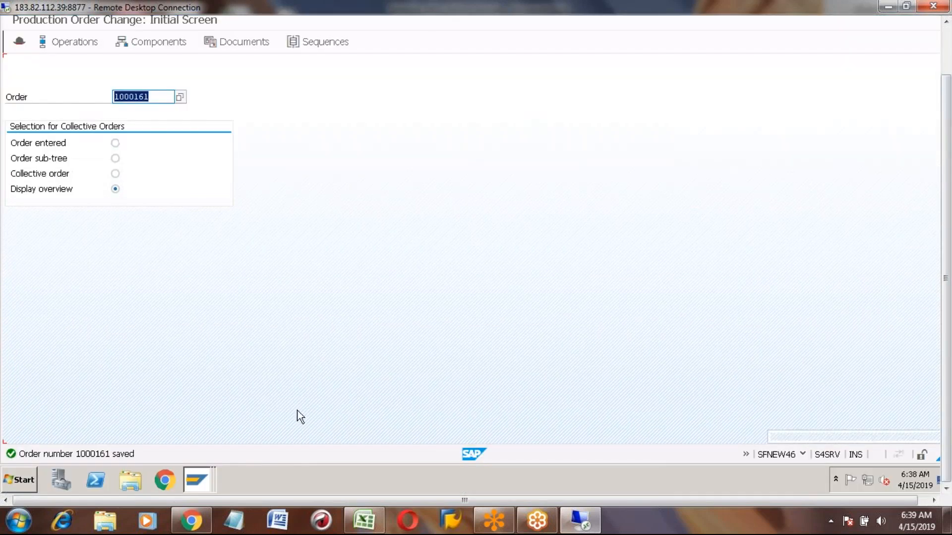
pyautogui.click(946, 54)
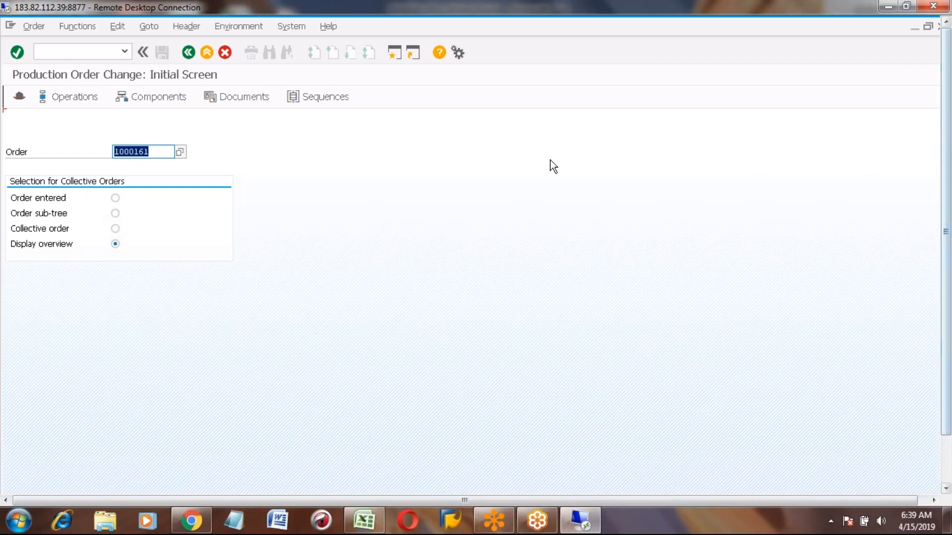
# - Exit order change and open the list of spool requests with transaction SP02
pyautogui.click(206, 51)
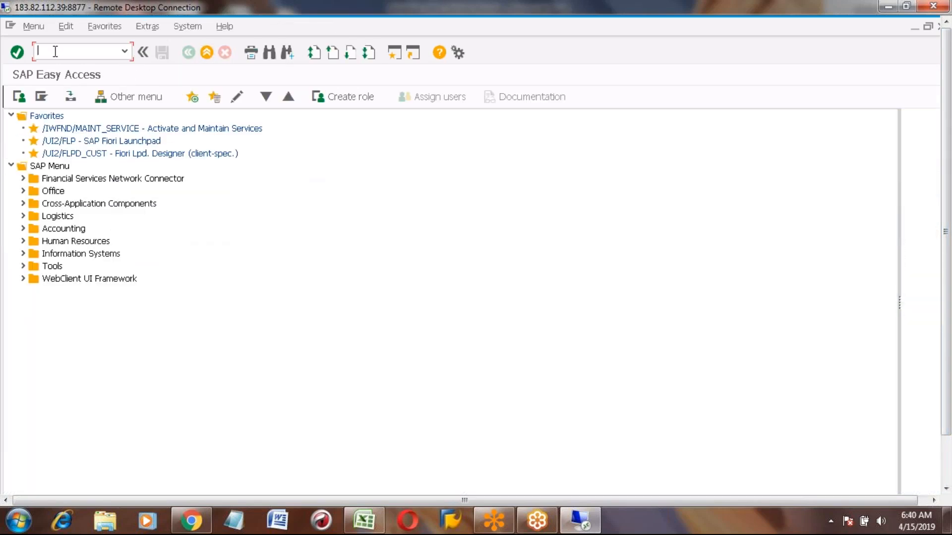
pyautogui.write('sp02')
pyautogui.press('Return')
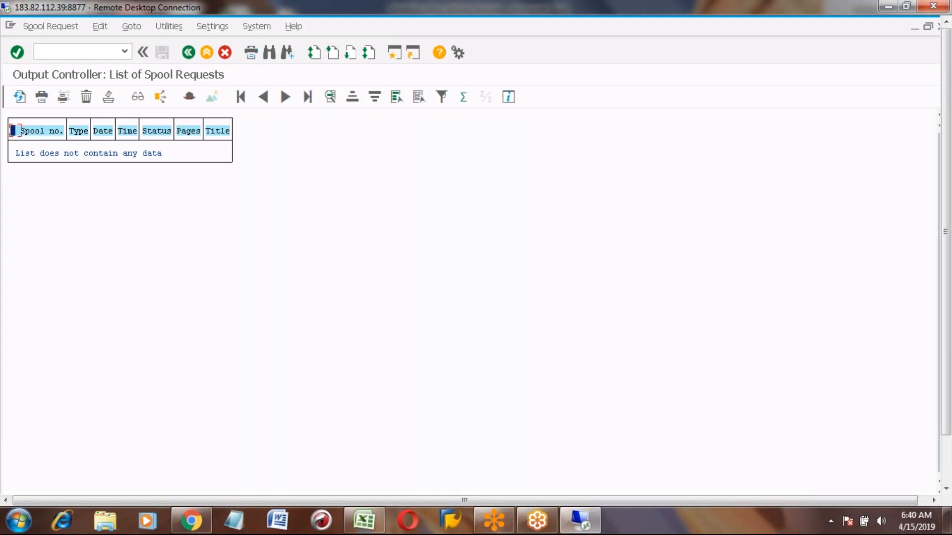
# - Leave the spool list and open the spool request selection screen with transaction SP01
pyautogui.click(205, 53)
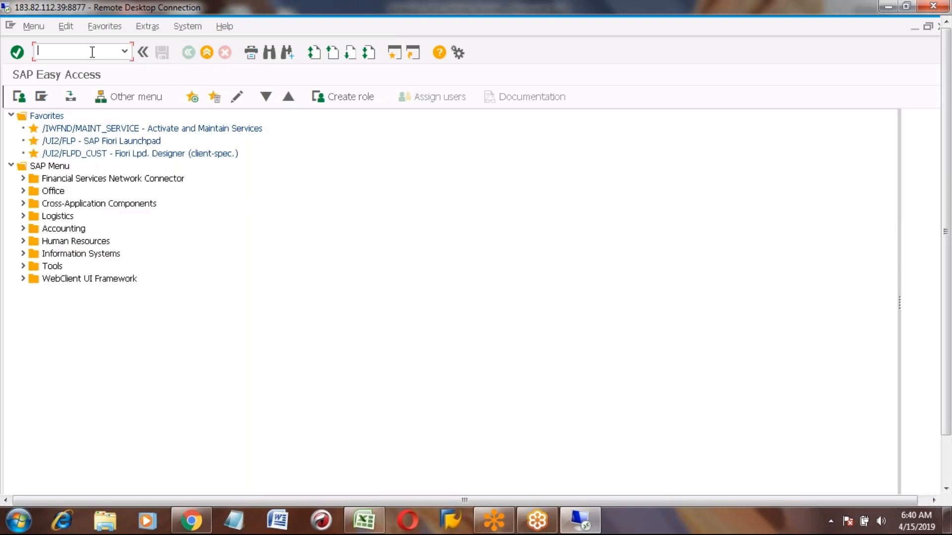
pyautogui.write('sp01')
pyautogui.press('Return')
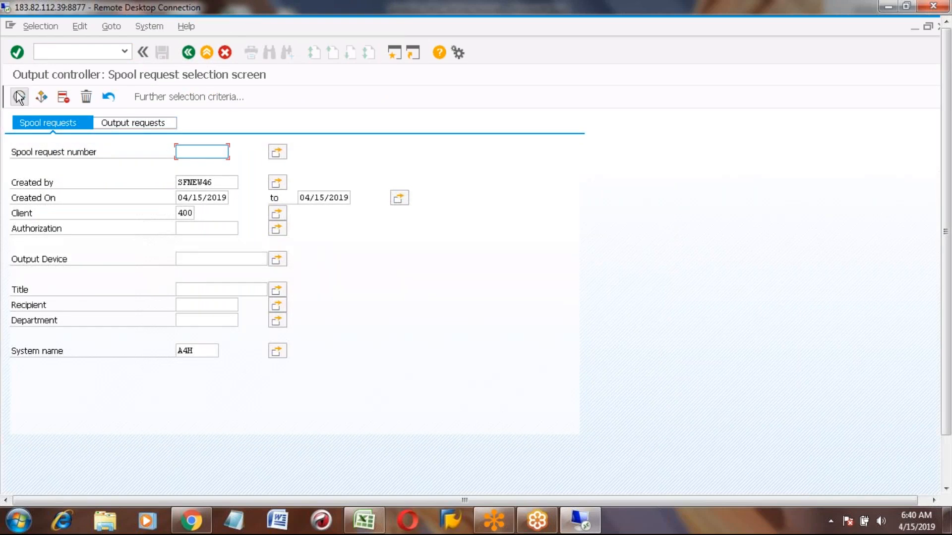
# - Clear the Created by filter, list the client 400 spool requests dated 04/15/2019 and look through them
pyautogui.click(222, 177)
pyautogui.press('BackSpace')
pyautogui.press('BackSpace')
pyautogui.press('BackSpace')
pyautogui.press('BackSpace')
pyautogui.press('BackSpace')
pyautogui.press('BackSpace')
pyautogui.press('BackSpace')
pyautogui.press('F8')
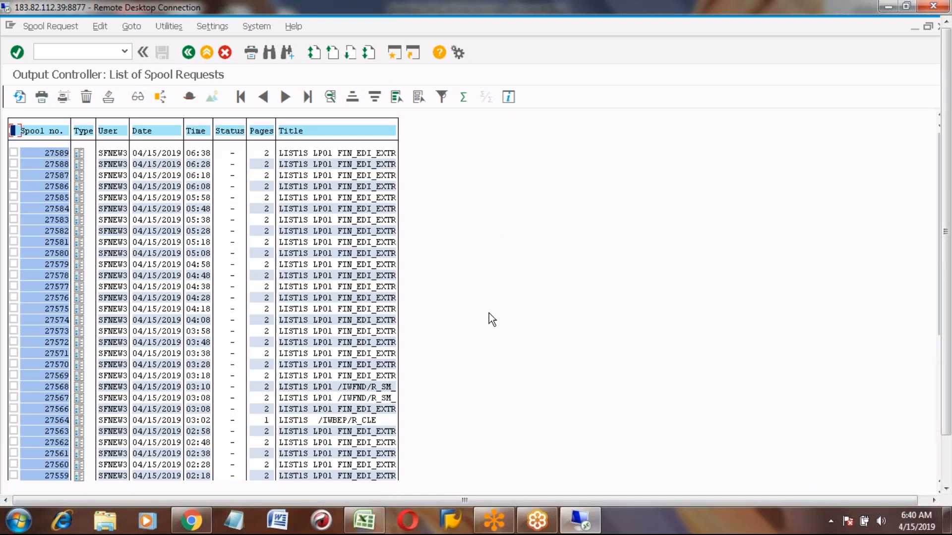
pyautogui.press('pagedown')
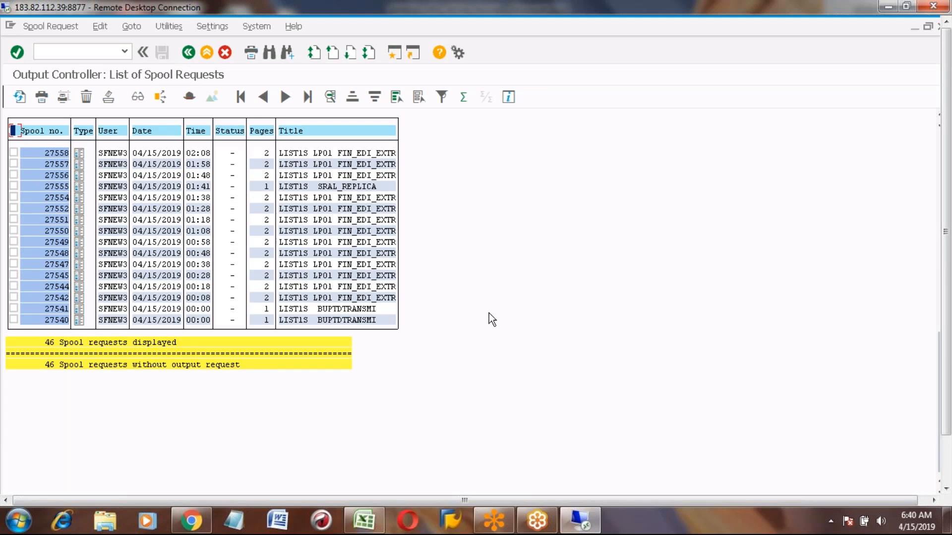
pyautogui.press('F8')
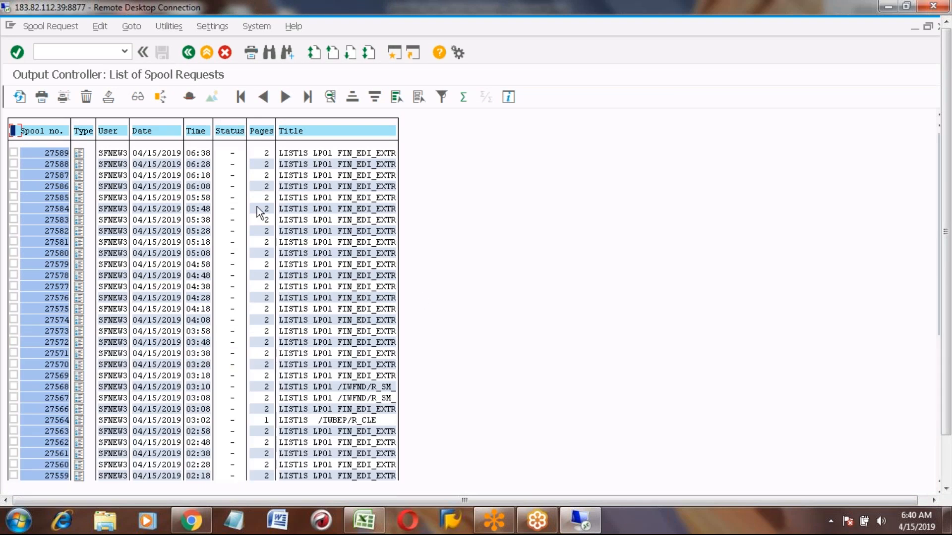
# - Open the production scheduling profiles with transaction OPKP and display the details of plant 3001's profile 000001
pyautogui.click(207, 54)
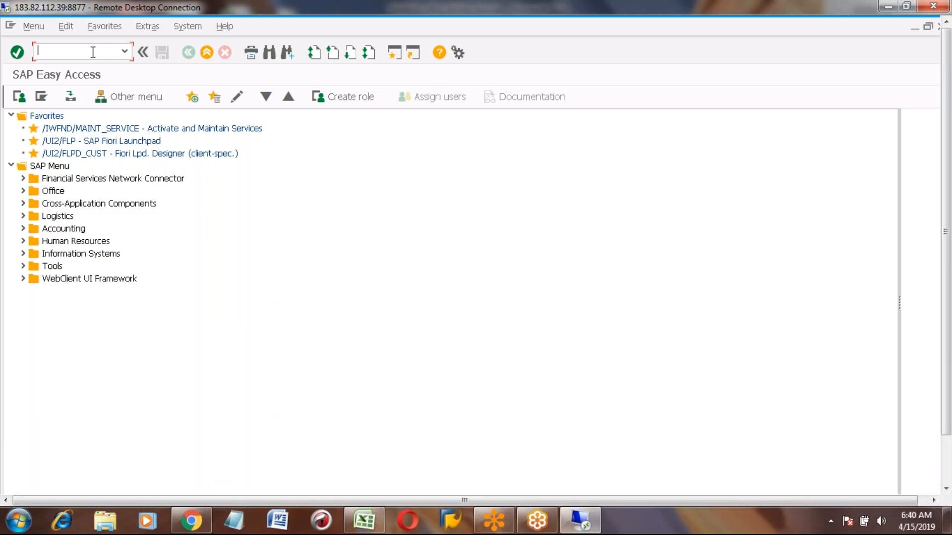
pyautogui.write('opkp')
pyautogui.press('Return')
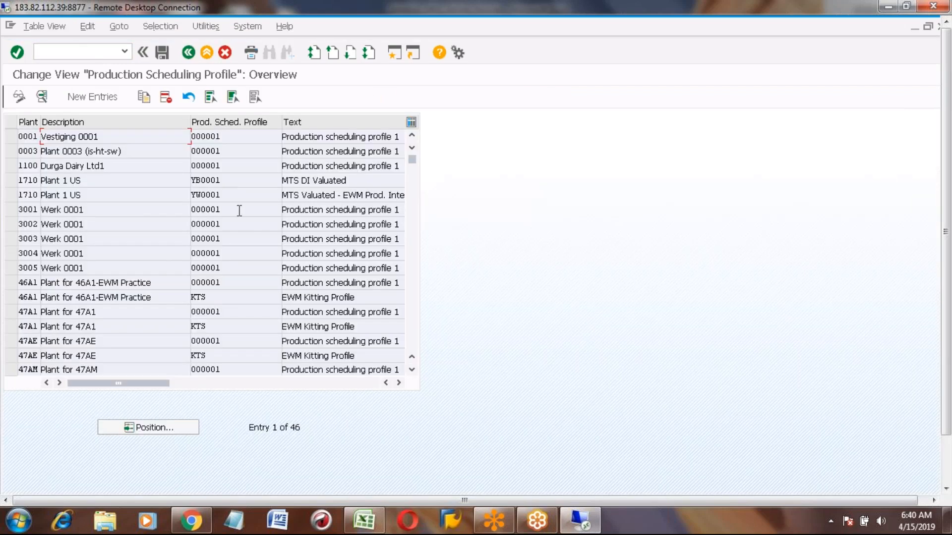
pyautogui.click(10, 212)
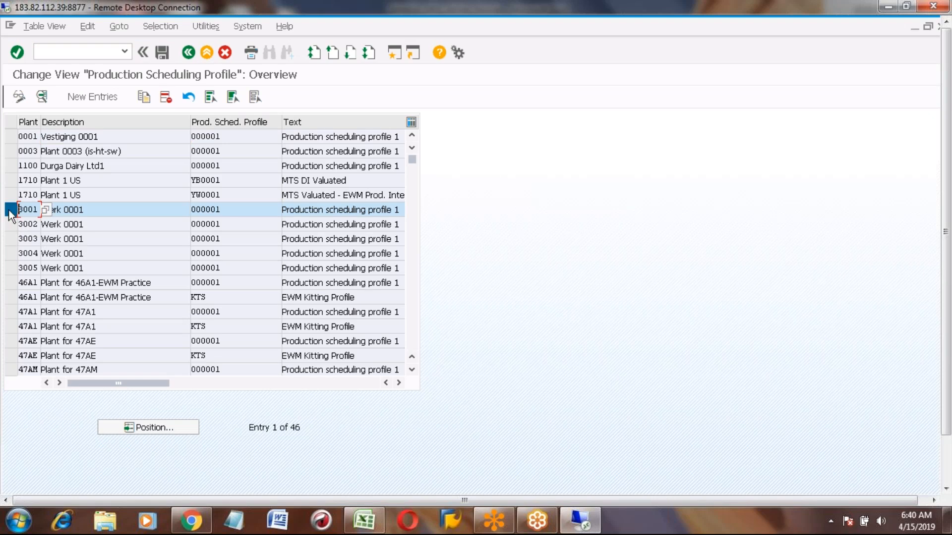
pyautogui.click(42, 96)
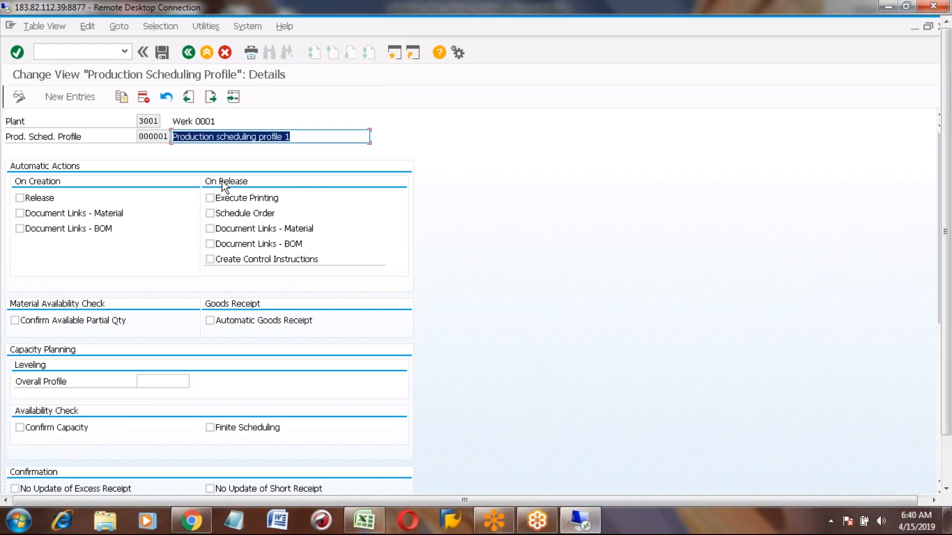
# - Enable Execute Printing on release in the scheduling profile and save it to customizing request A4HK900397
pyautogui.click(210, 199)
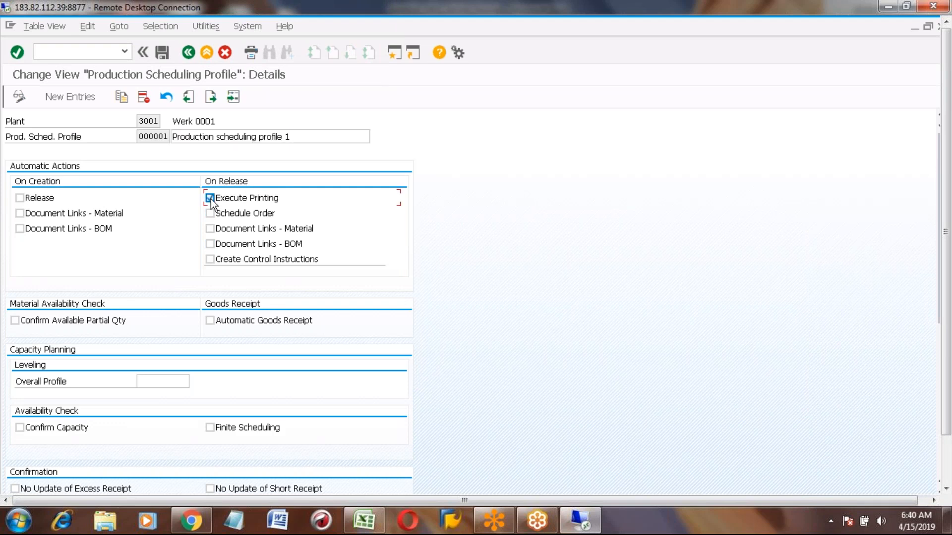
pyautogui.click(160, 51)
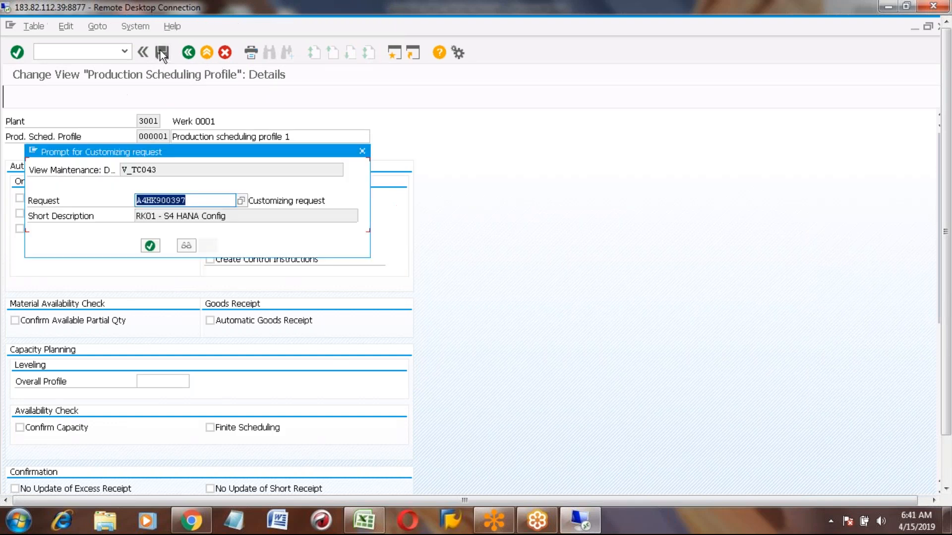
pyautogui.click(150, 247)
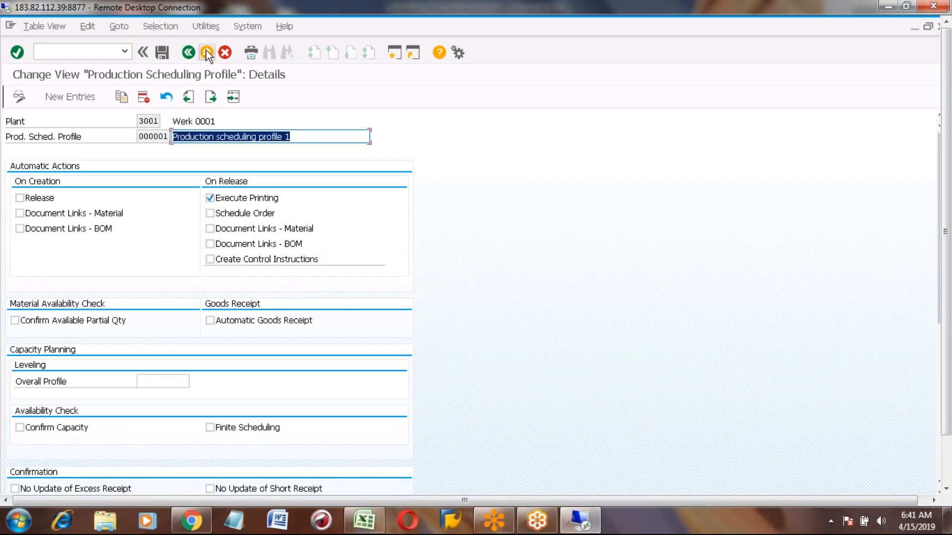
# - Exit the configuration and material display, and open the MD04 stock/requirements list for HONDA_CAR in plant 3001
pyautogui.click(205, 51)
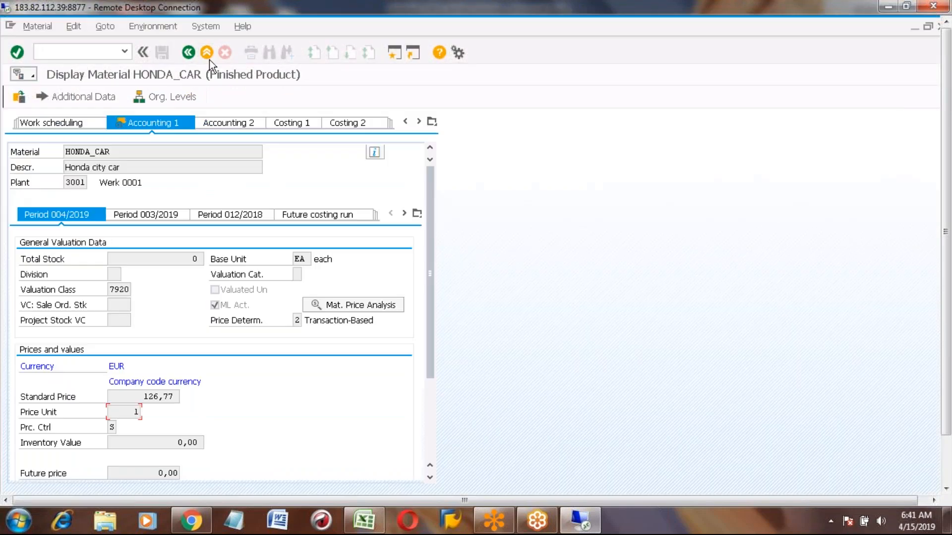
pyautogui.click(207, 50)
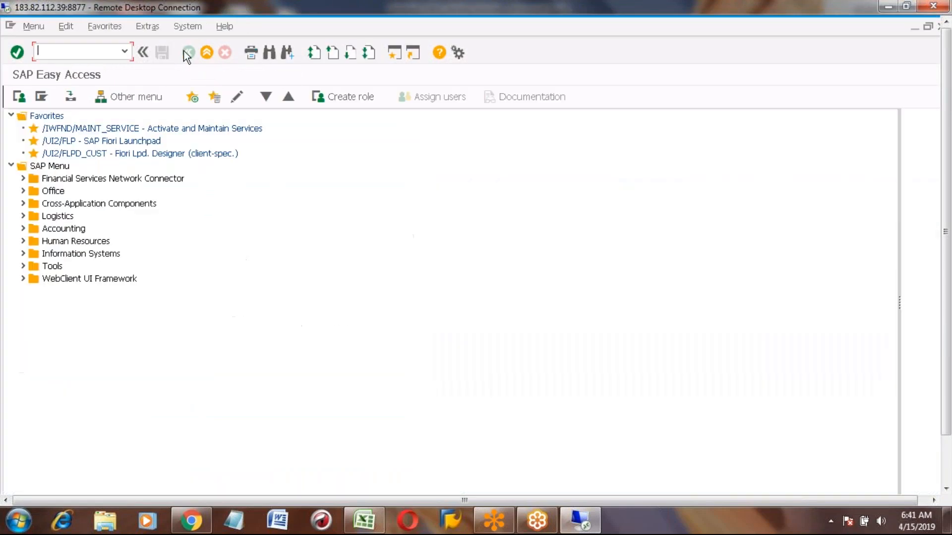
pyautogui.write('md04')
pyautogui.press('Return')
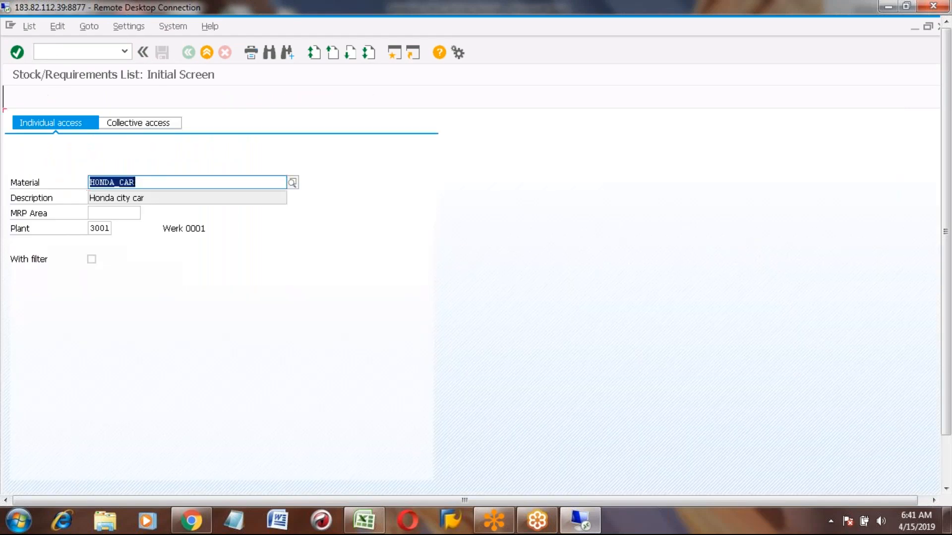
pyautogui.press('Return')
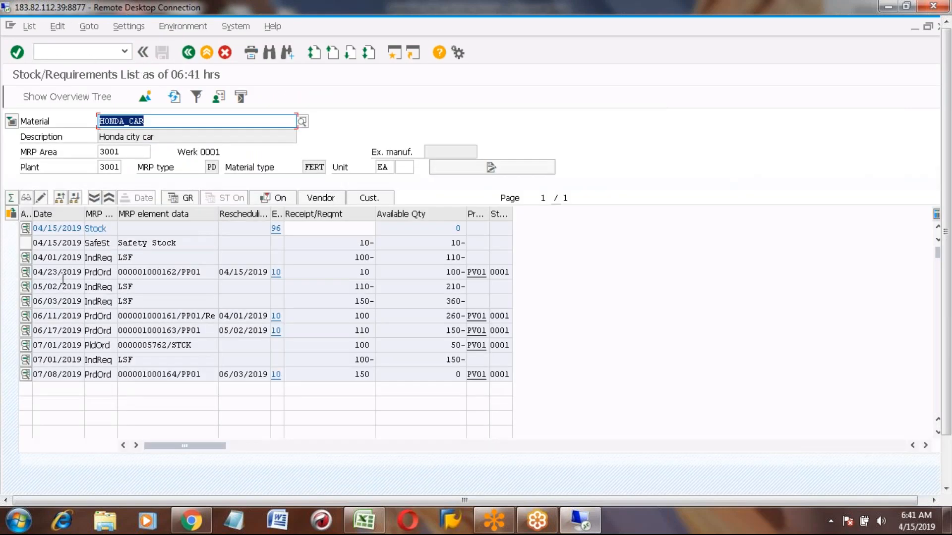
# - Open the 10 EA production order dated 04/23/2019 for changing and release it
pyautogui.click(26, 272)
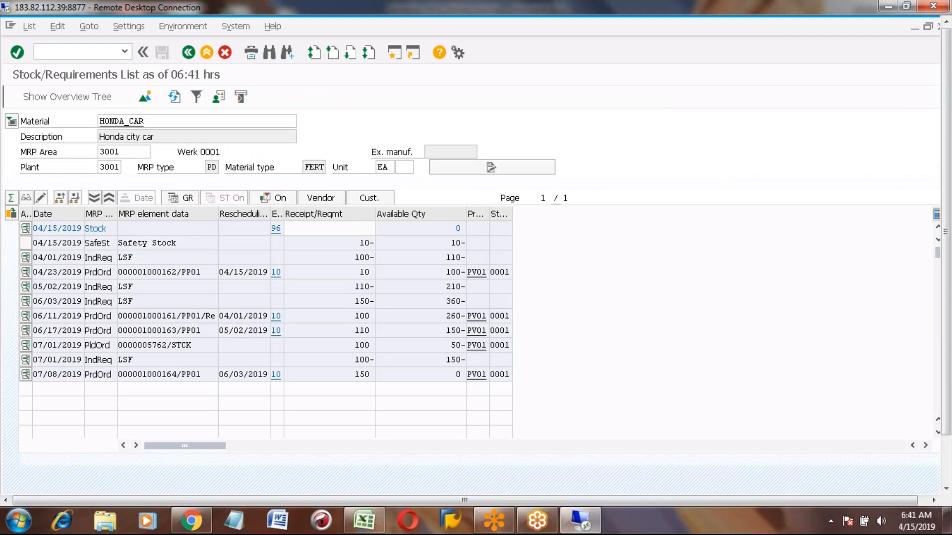
pyautogui.click(294, 353)
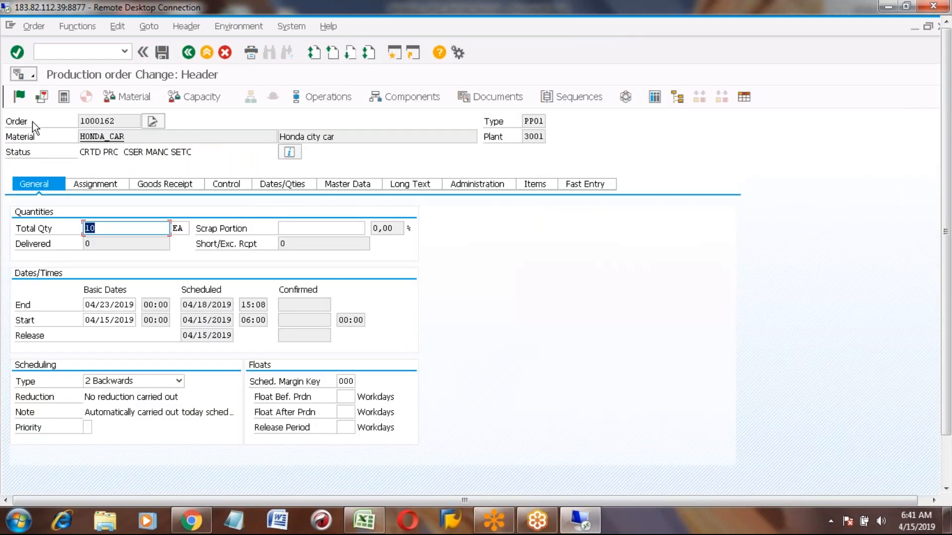
pyautogui.click(19, 97)
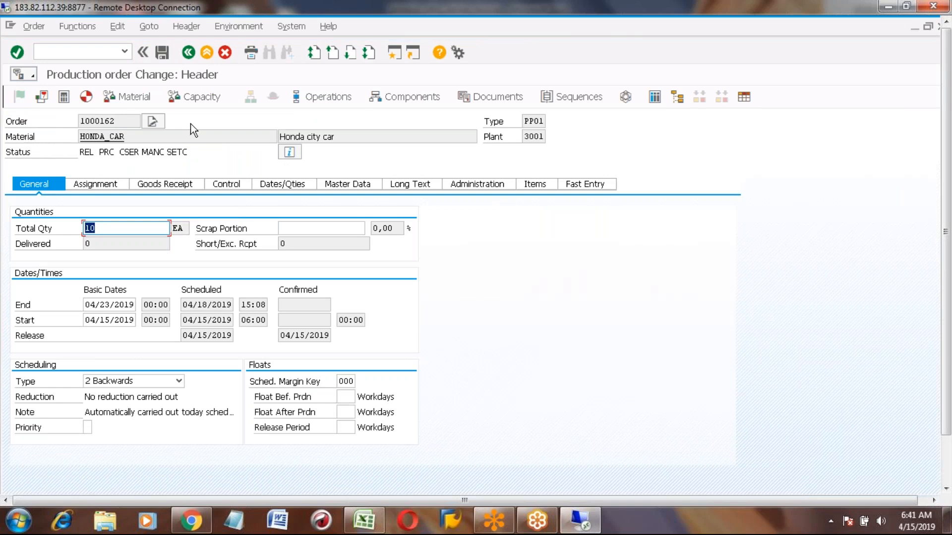
# - Save the released order despite the cost calculation error, and refresh the stock/requirements list
pyautogui.click(162, 53)
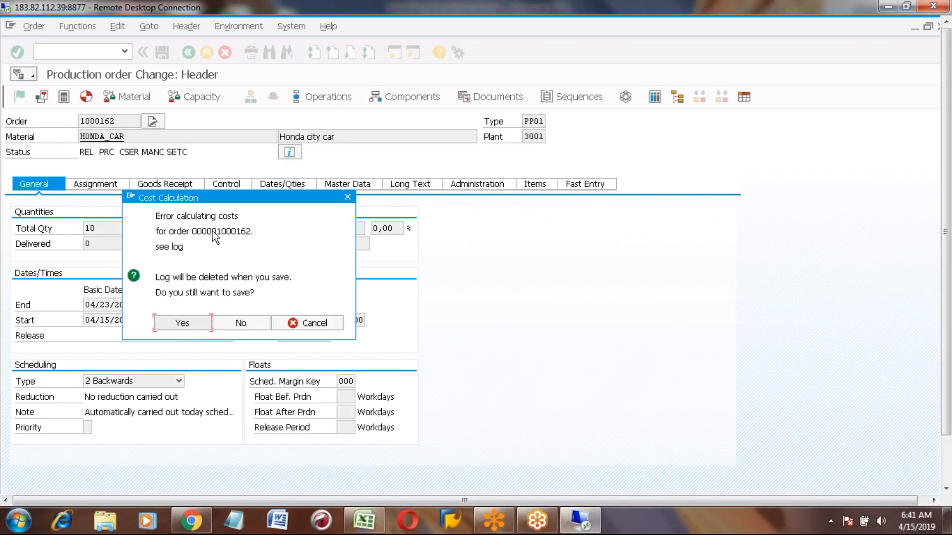
pyautogui.click(184, 323)
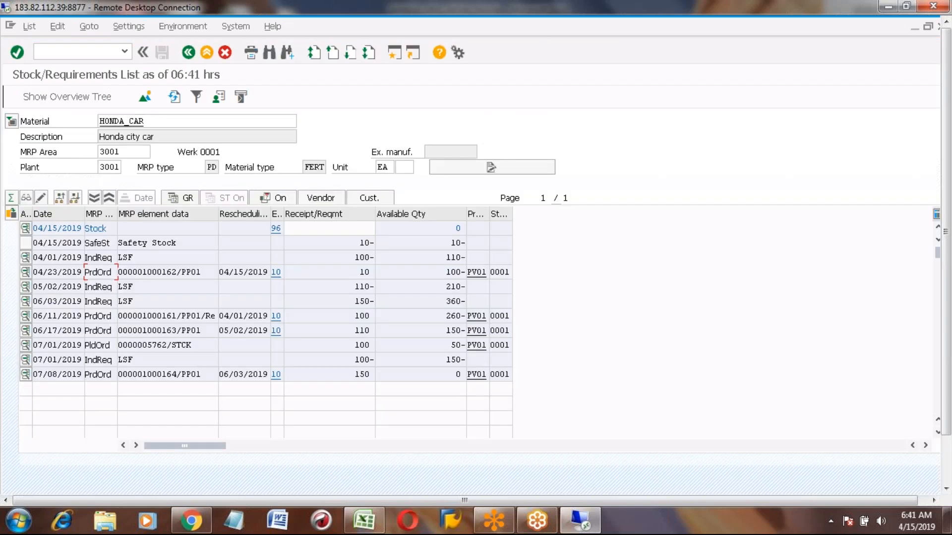
pyautogui.click(173, 96)
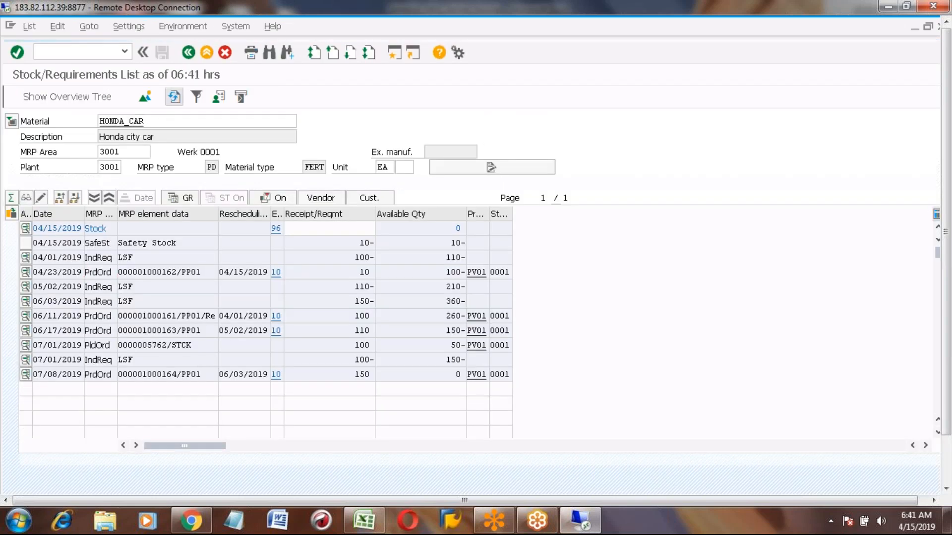
# - List the spool requests with transaction SP02, preview the released order's output, and return to the start screen
pyautogui.click(208, 53)
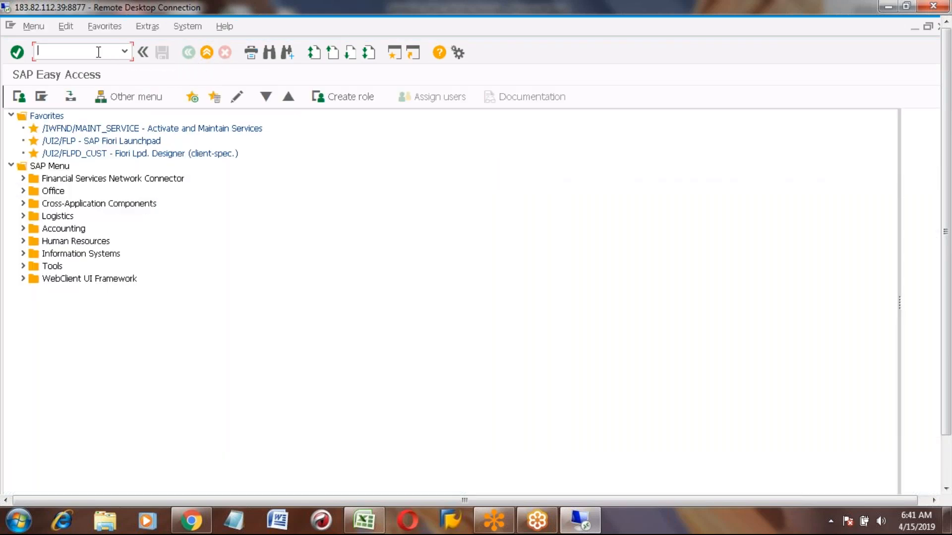
pyautogui.write('sp02')
pyautogui.press('Return')
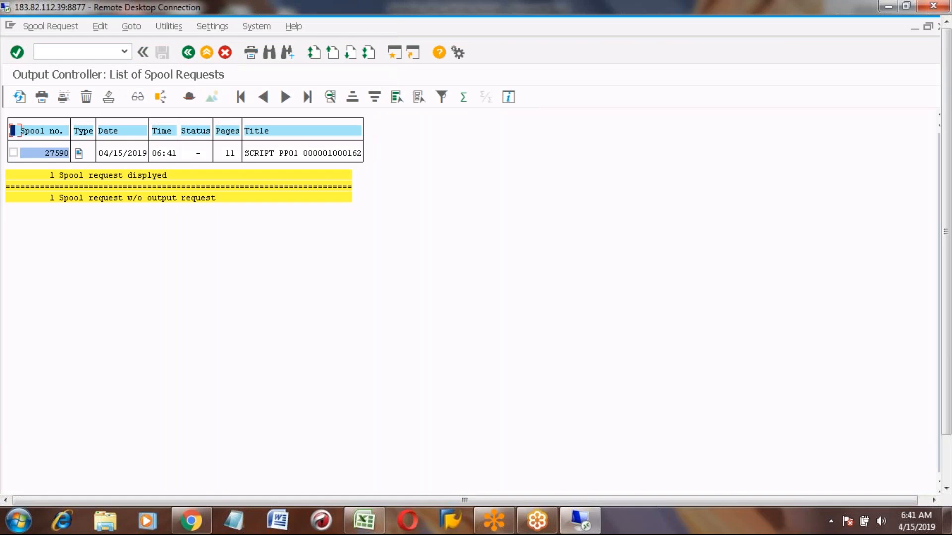
pyautogui.click(13, 152)
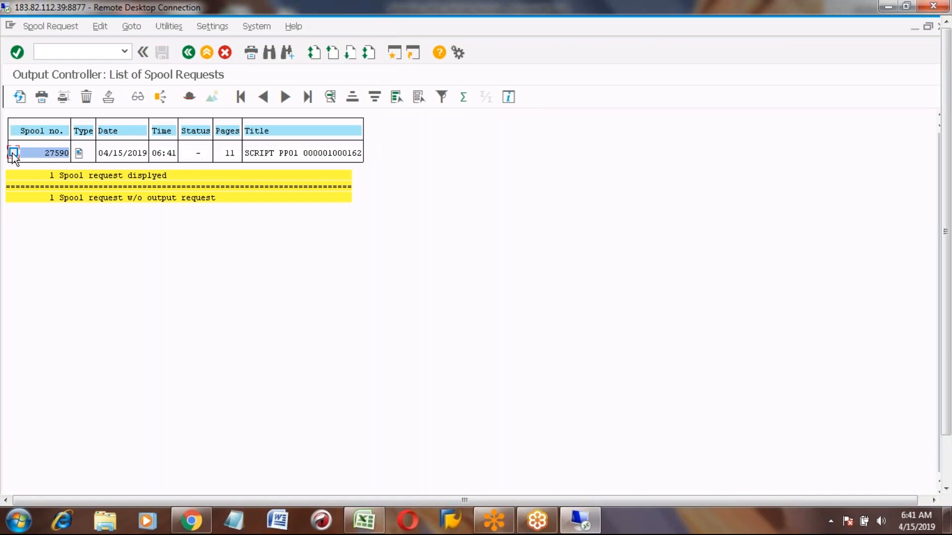
pyautogui.click(79, 153)
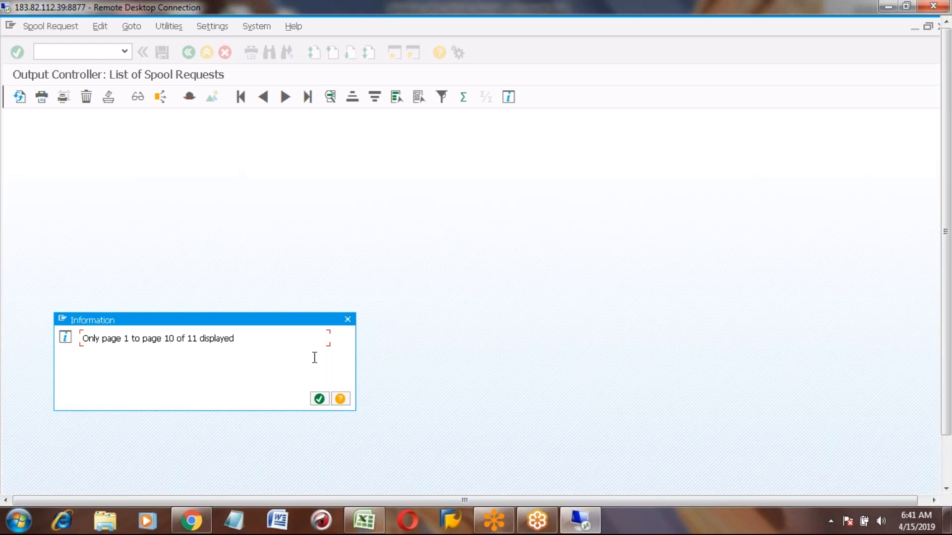
pyautogui.click(319, 399)
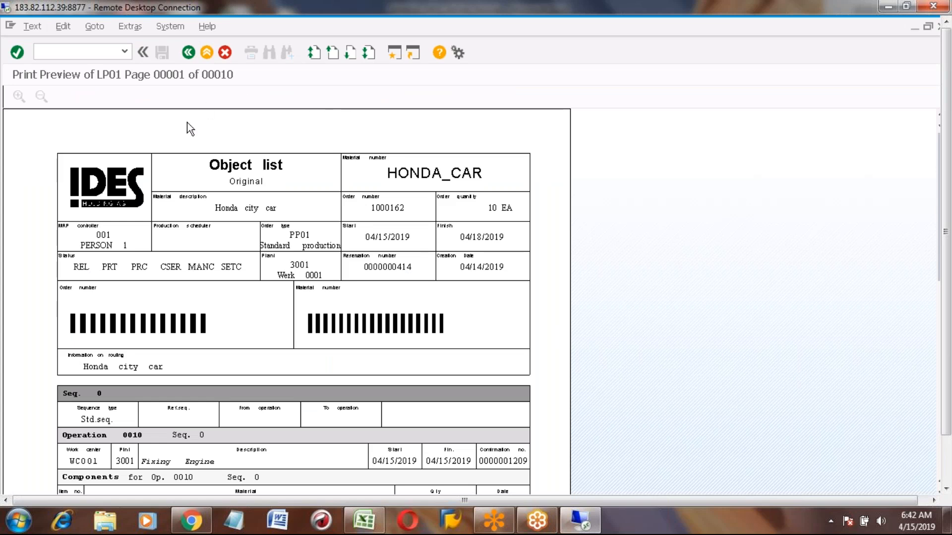
pyautogui.click(189, 51)
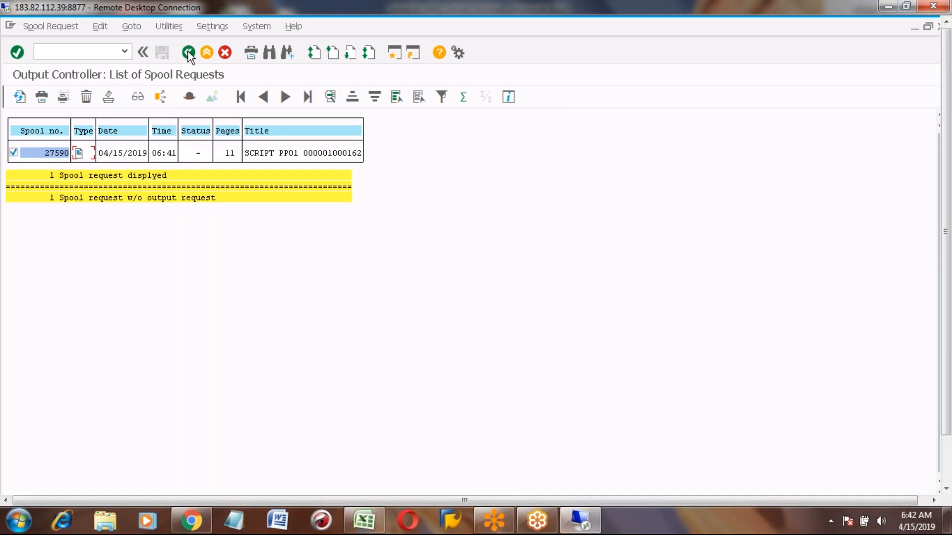
pyautogui.click(189, 51)
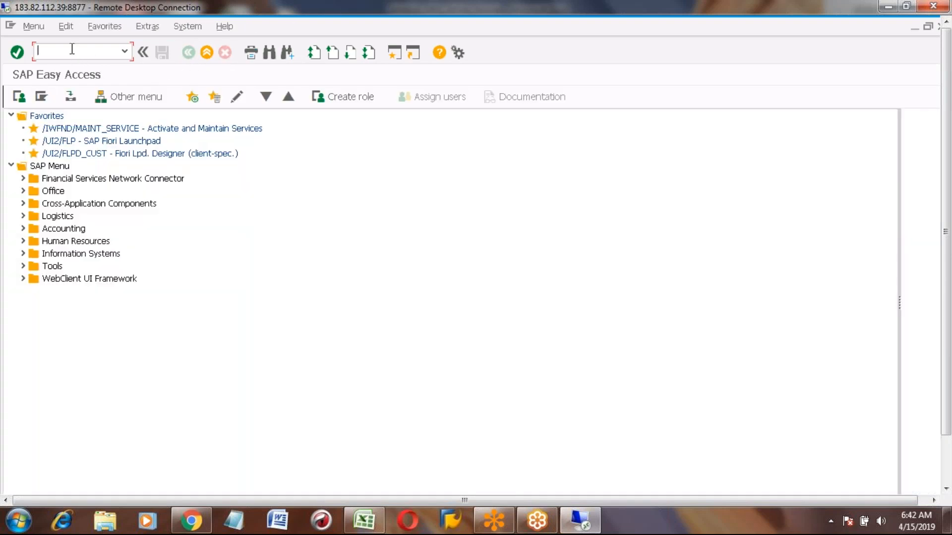
# - Reopen the SP02 spool list, preview the order's SAPscript request, and examine the object list with its operations and components
pyautogui.write('SP02')
pyautogui.press('Return')
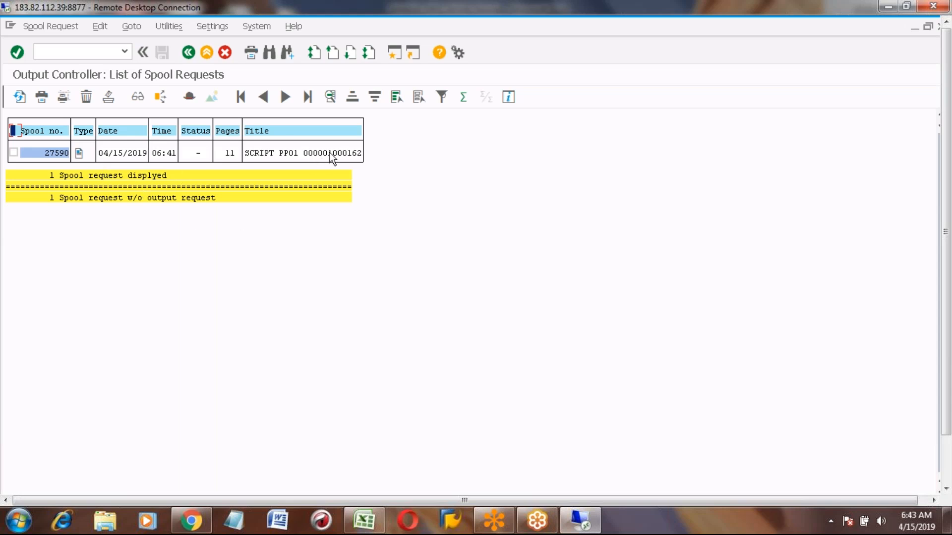
pyautogui.click(355, 153)
pyautogui.moveTo(79, 155)
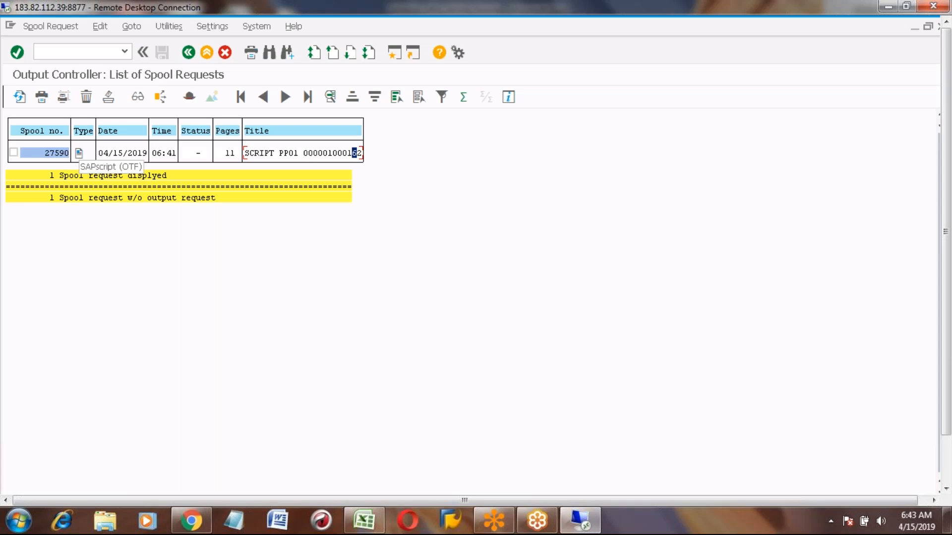
pyautogui.click(78, 154)
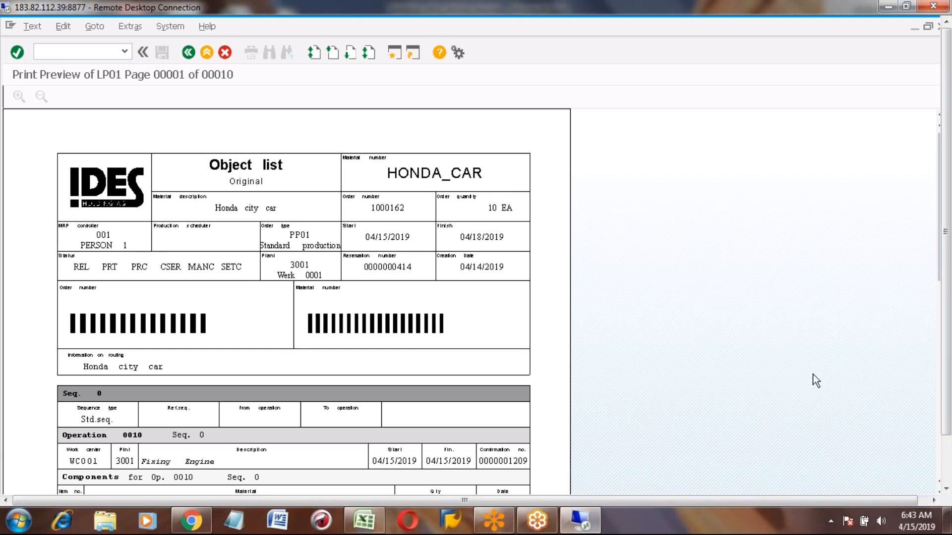
pyautogui.click(945, 489)
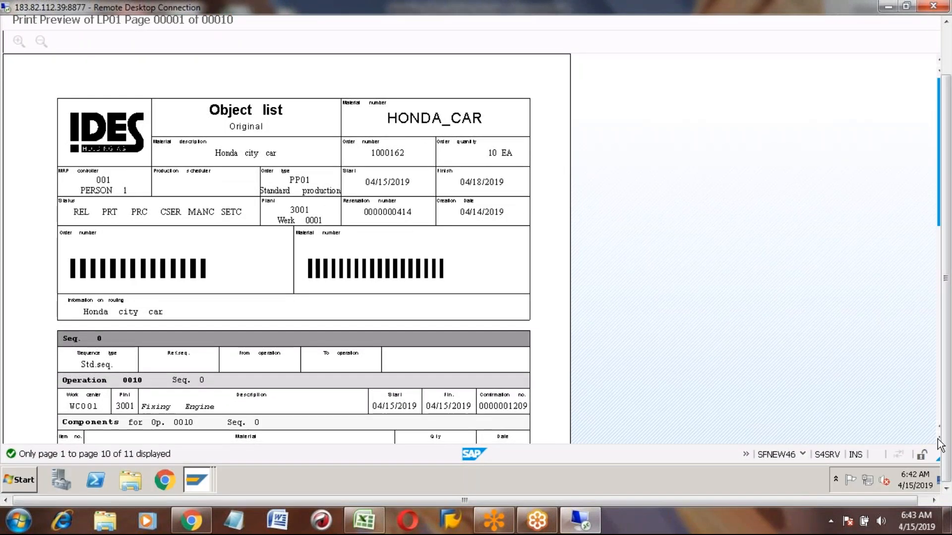
pyautogui.scroll(-4, 940, 443)
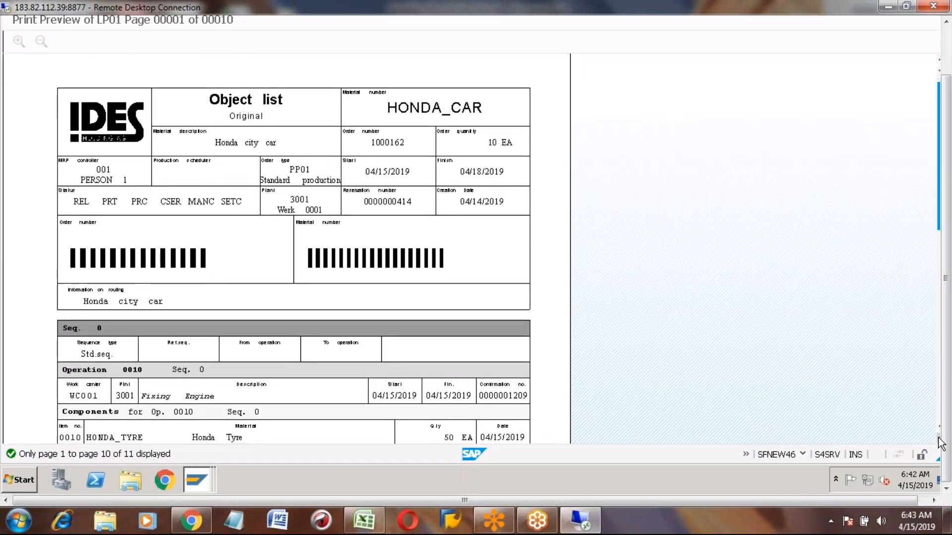
pyautogui.scroll(-5, 940, 443)
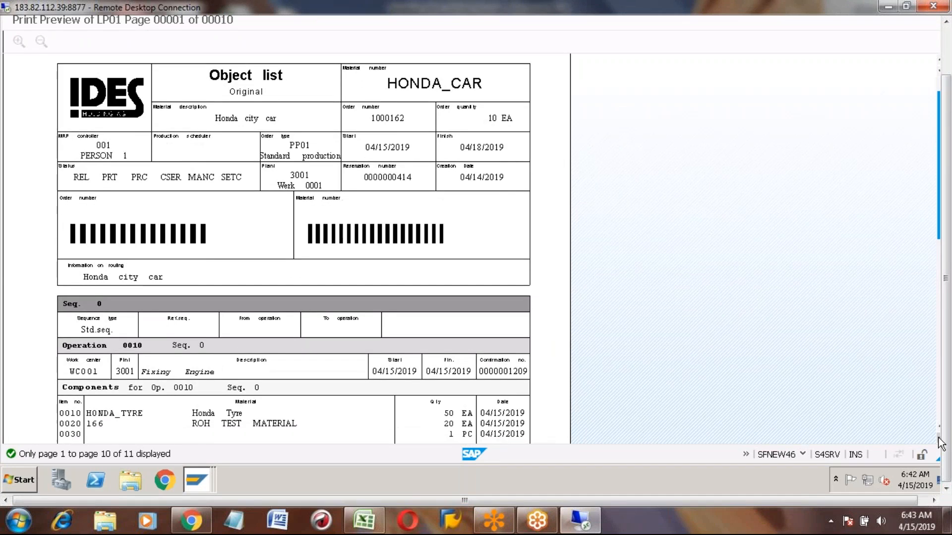
# - Review the remaining operations 0020 to 0040 and the components of operation 0010 in the previewed object list
pyautogui.scroll(-5, 940, 443)
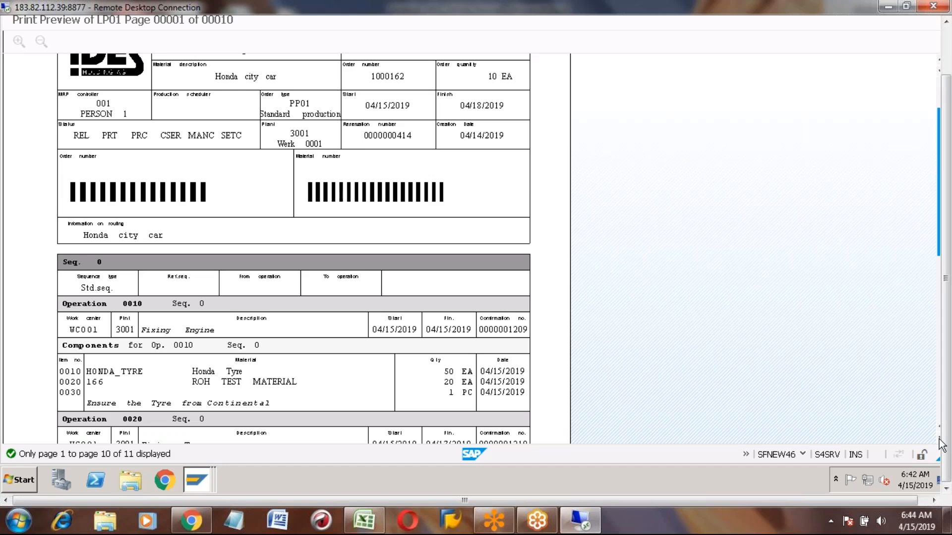
pyautogui.scroll(-2, 941, 443)
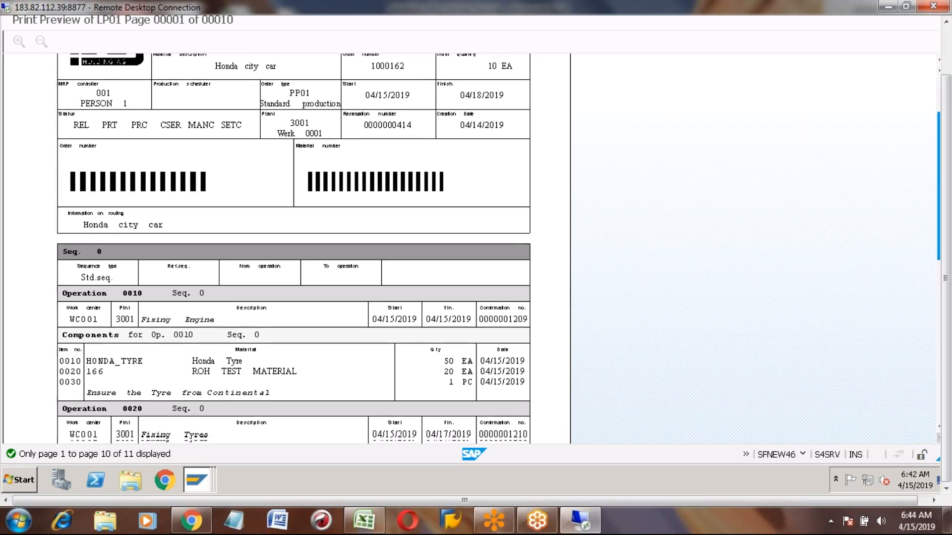
pyautogui.scroll(-4, 940, 442)
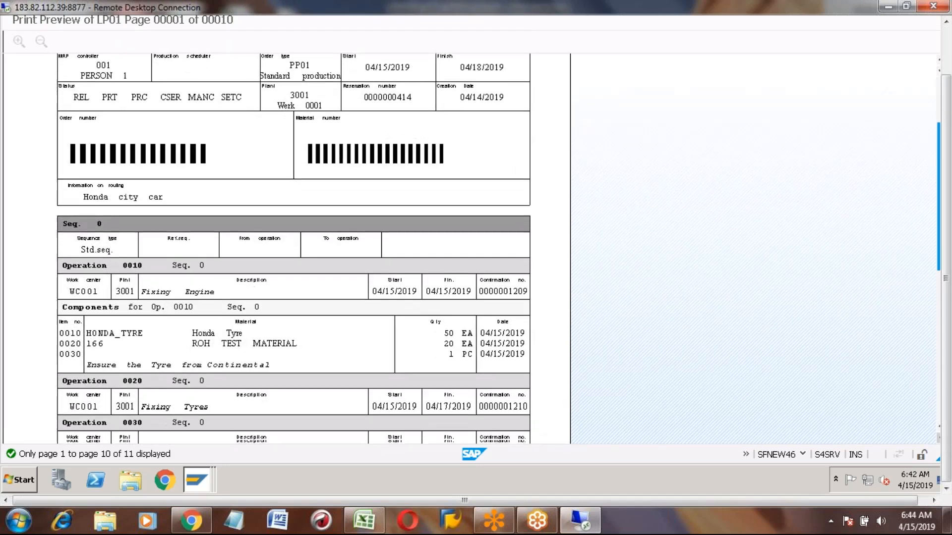
pyautogui.scroll(-4, 941, 443)
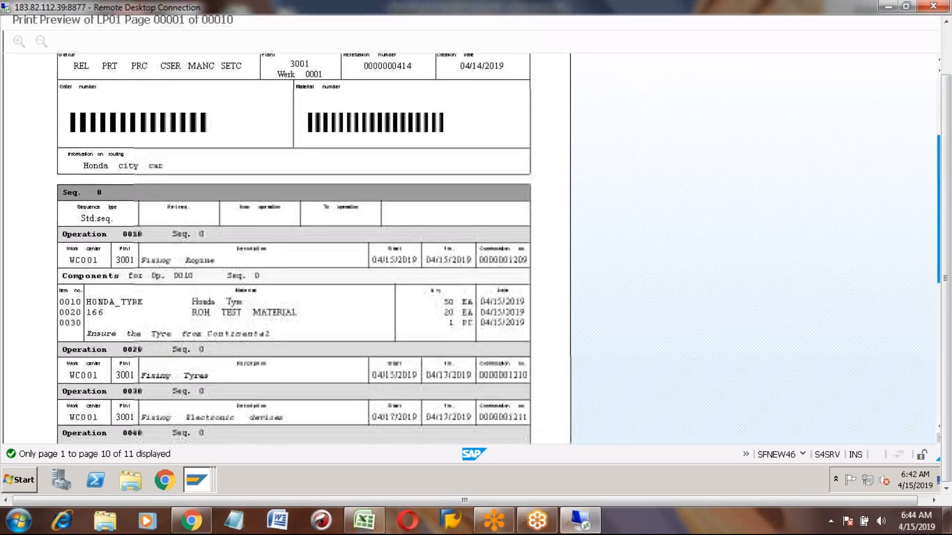
pyautogui.scroll(-3, 684, 389)
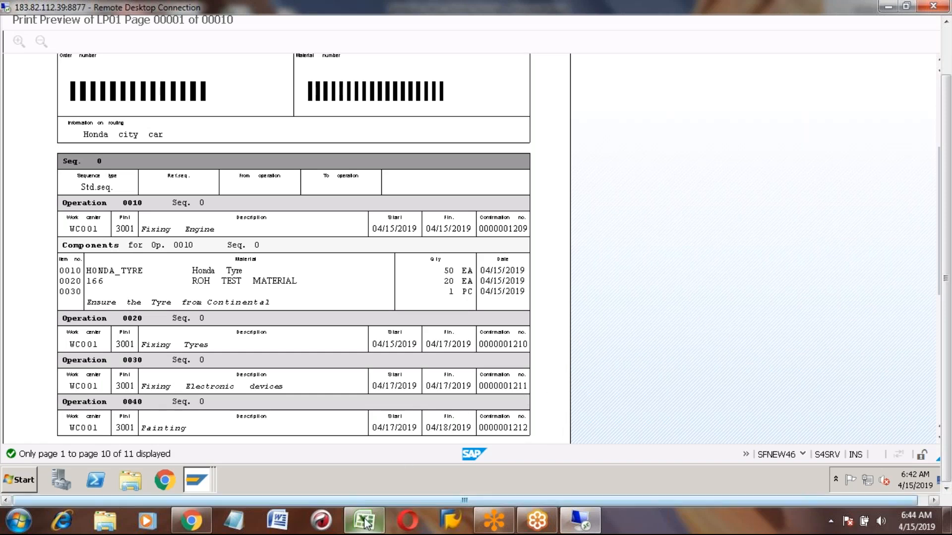
# - Switch to the Excel notes workbook and enter "Print production order" in cell B272
pyautogui.moveTo(366, 523)
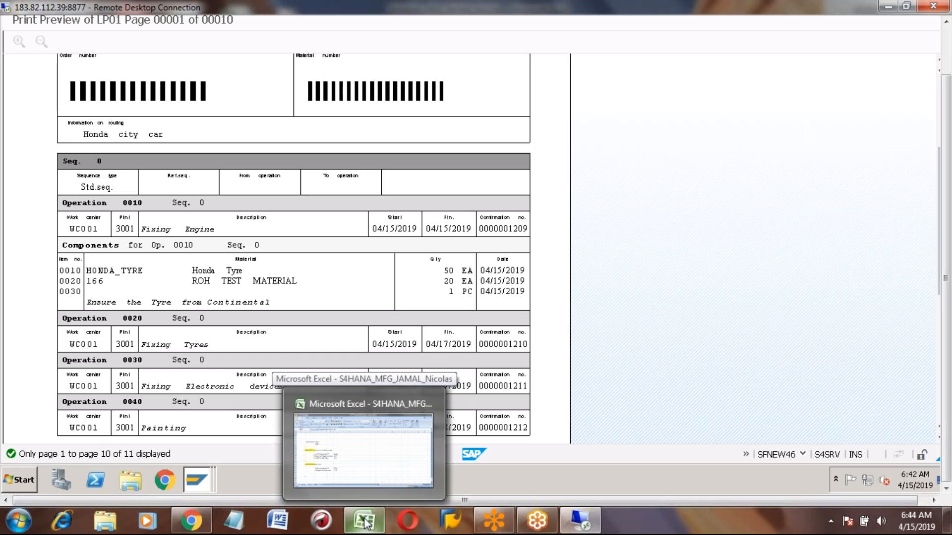
pyautogui.click(366, 523)
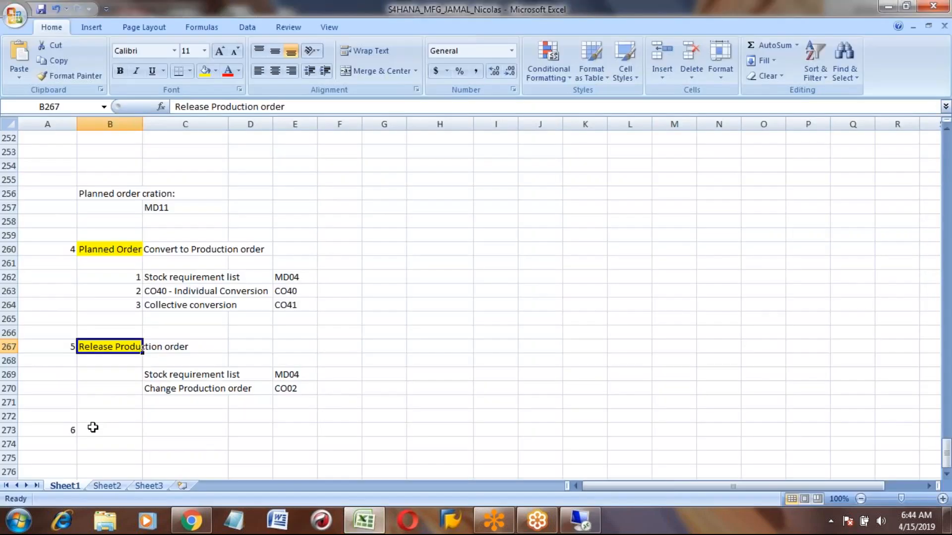
pyautogui.click(106, 422)
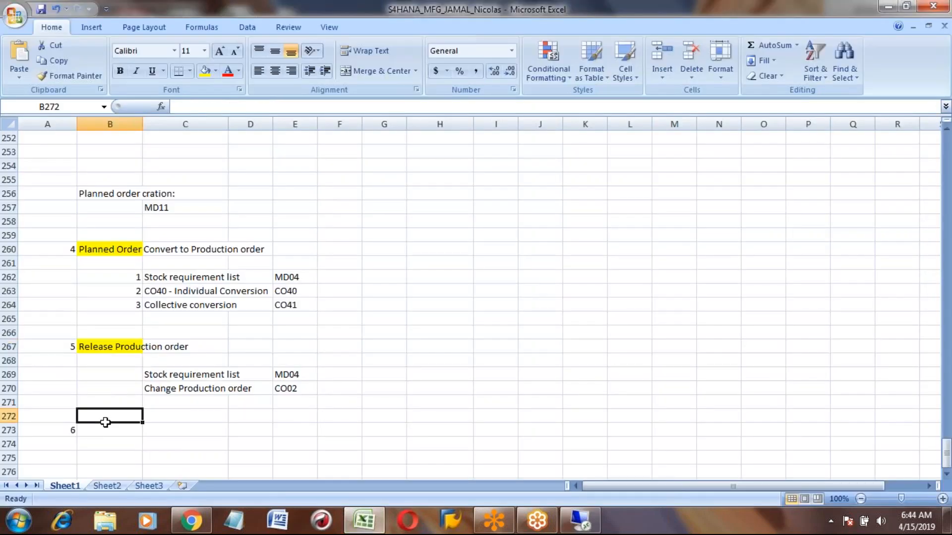
pyautogui.write('P')
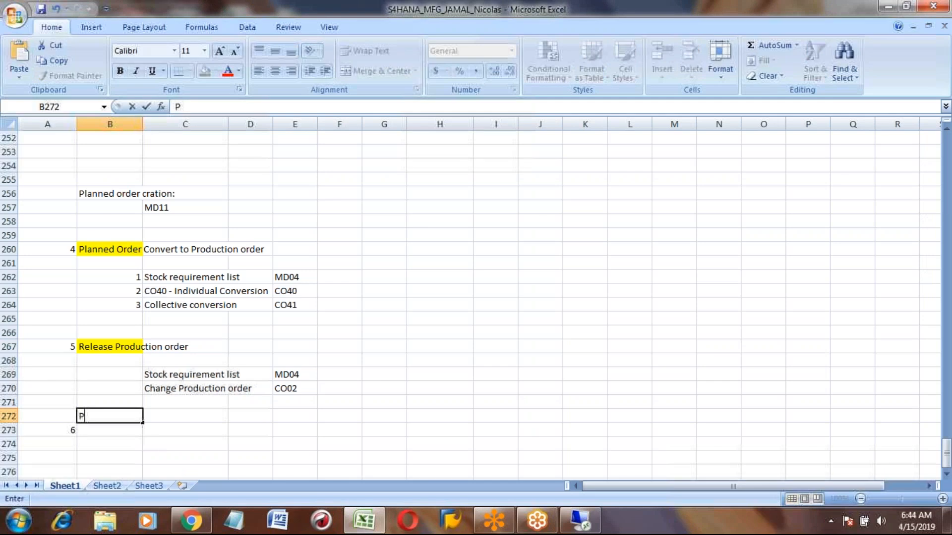
pyautogui.write('rint production order')
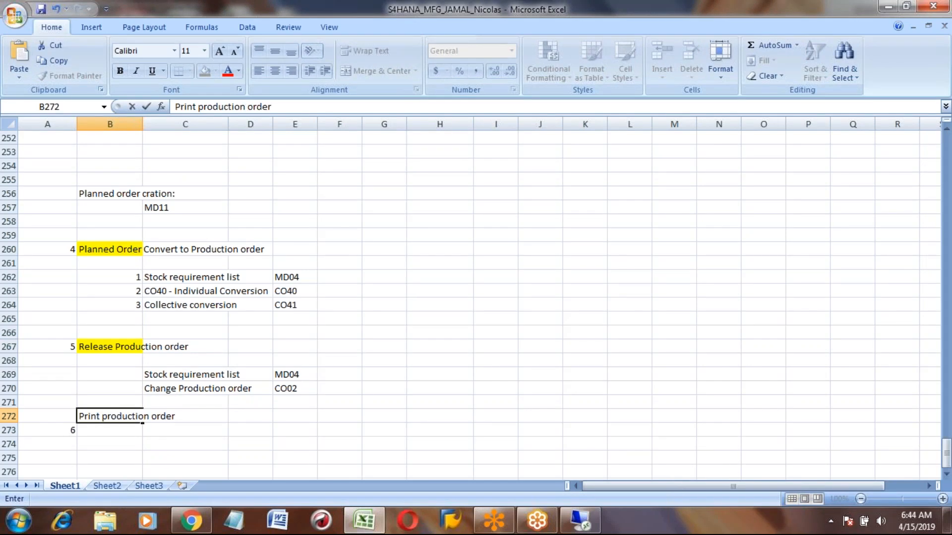
pyautogui.press('Return')
# - Add "Display Spool" in cell C273 with its transaction code SP02 in cell E273
pyautogui.click(185, 430)
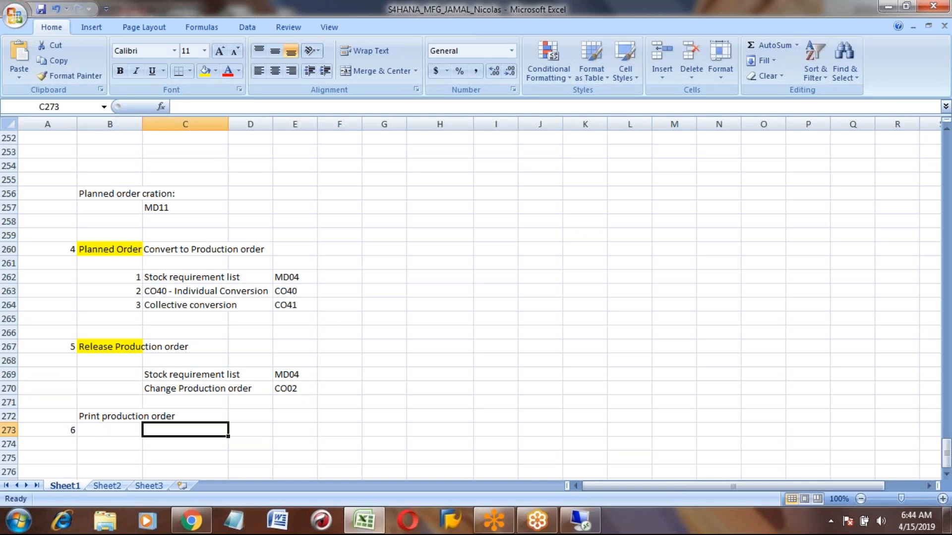
pyautogui.write('Spool')
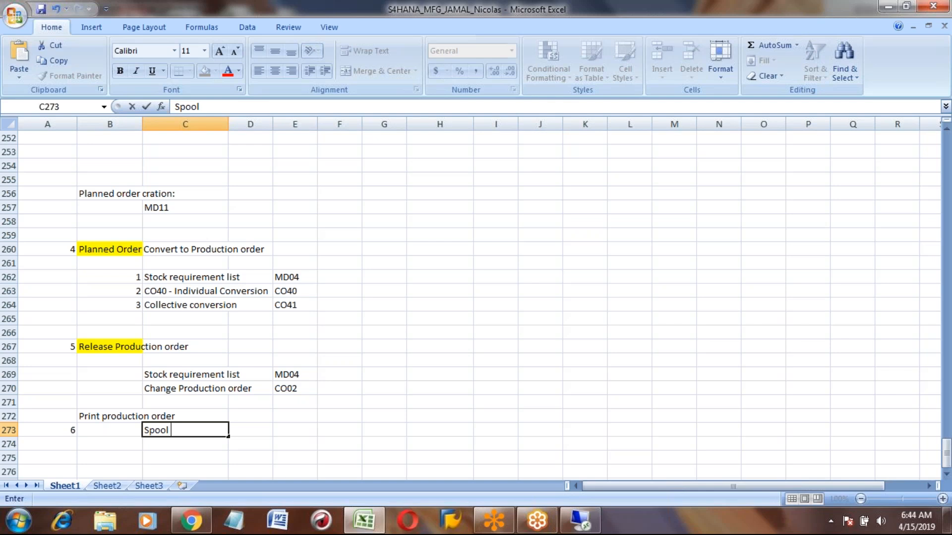
pyautogui.click(175, 106)
pyautogui.write('Display')
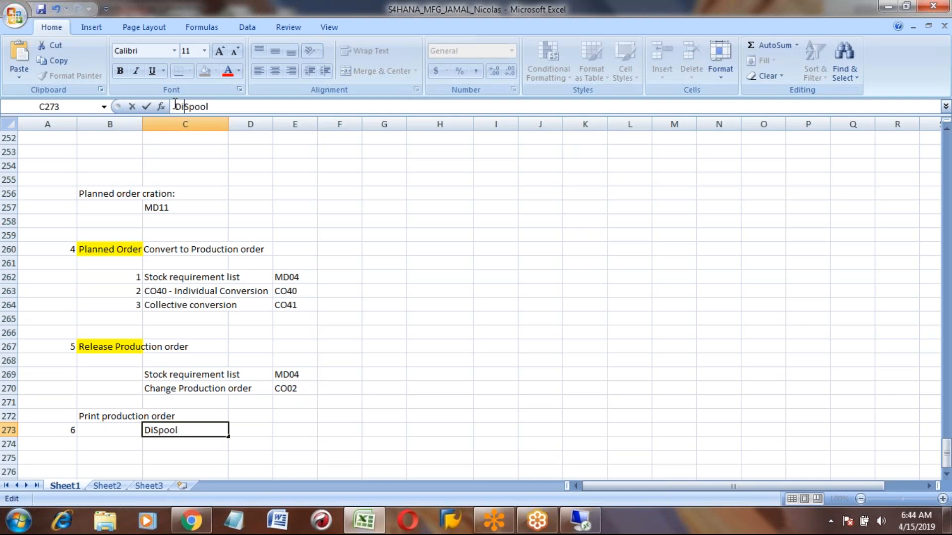
pyautogui.press('Return')
pyautogui.press('Up')
pyautogui.press('Right')
pyautogui.press('Right')
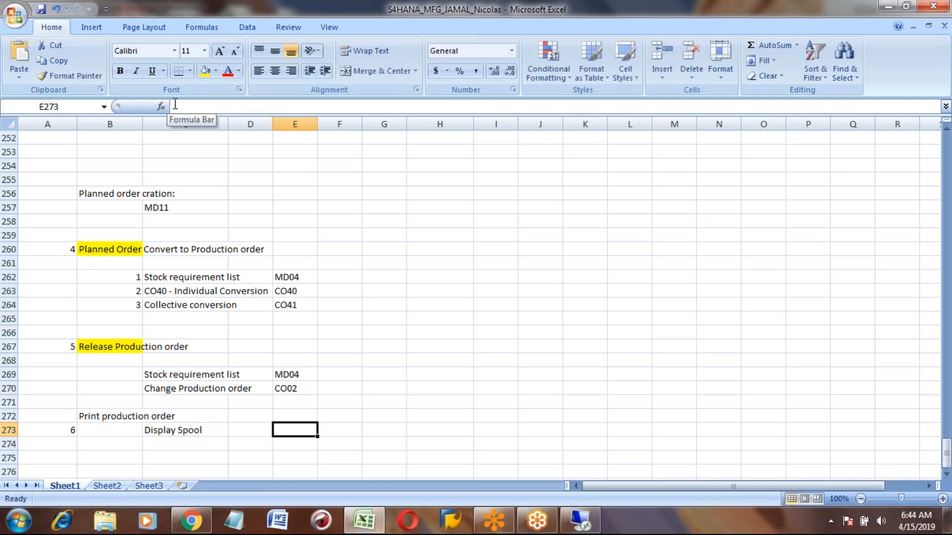
pyautogui.write('SP02')
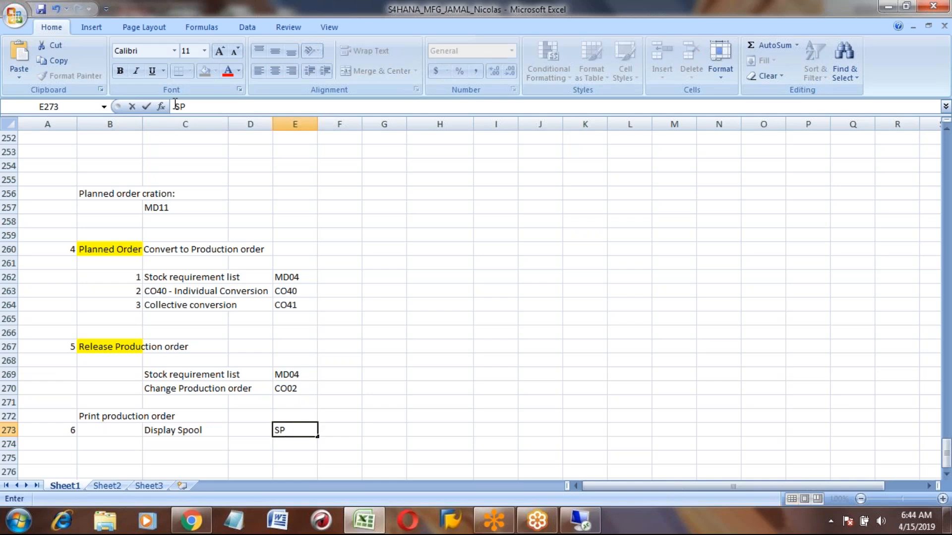
pyautogui.press('Return')
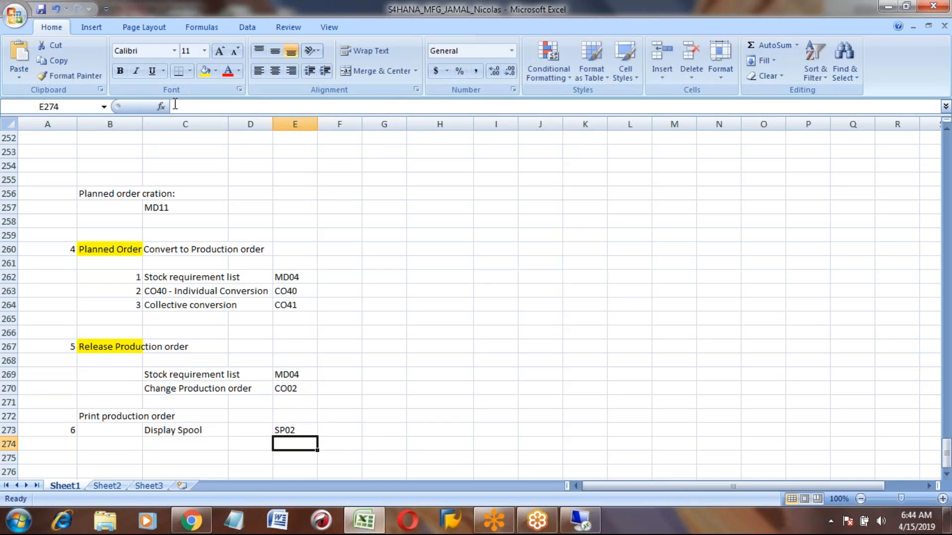
# - Clear the step number 6 from cell A273
pyautogui.press('Up')
pyautogui.press('Left')
pyautogui.press('Left')
pyautogui.press('Left')
pyautogui.press('Left')
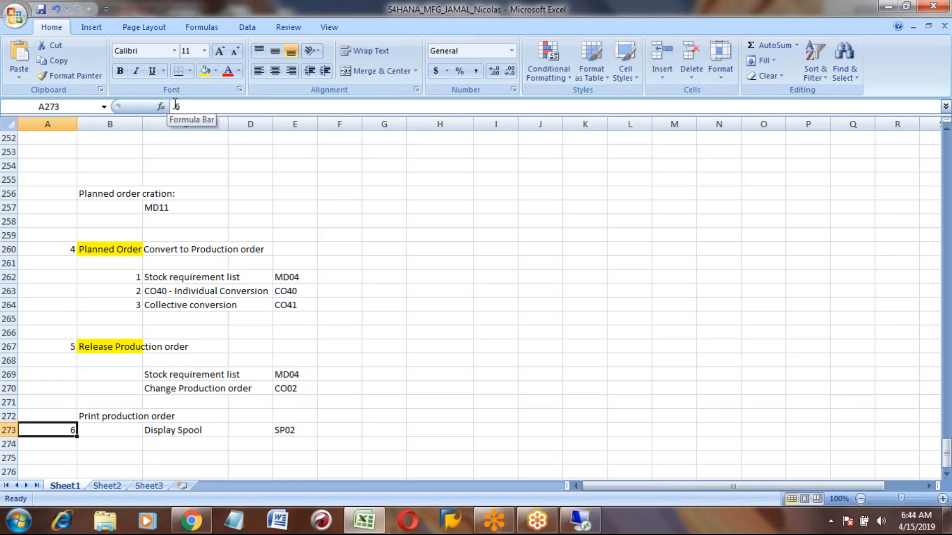
pyautogui.press('Right')
pyautogui.press('Up')
pyautogui.press('Down')
pyautogui.press('Down')
pyautogui.press('Down')
pyautogui.press('Down')
pyautogui.press('Up')
pyautogui.press('Up')
pyautogui.press('Up')
pyautogui.press('Up')
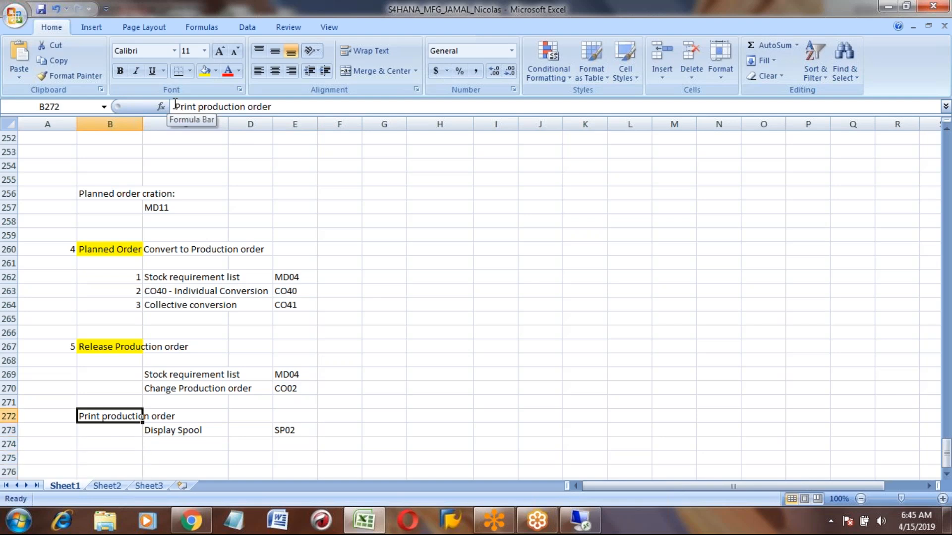
# - Enter the transaction code CO02 in cell E272 for the print production order entry
pyautogui.press('Right')
pyautogui.press('Right')
pyautogui.press('Right')
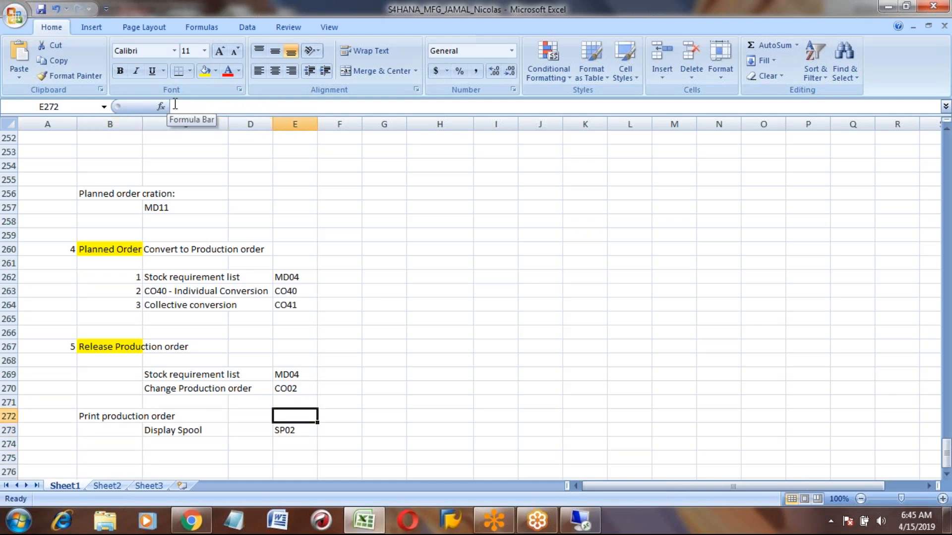
pyautogui.write('CO02')
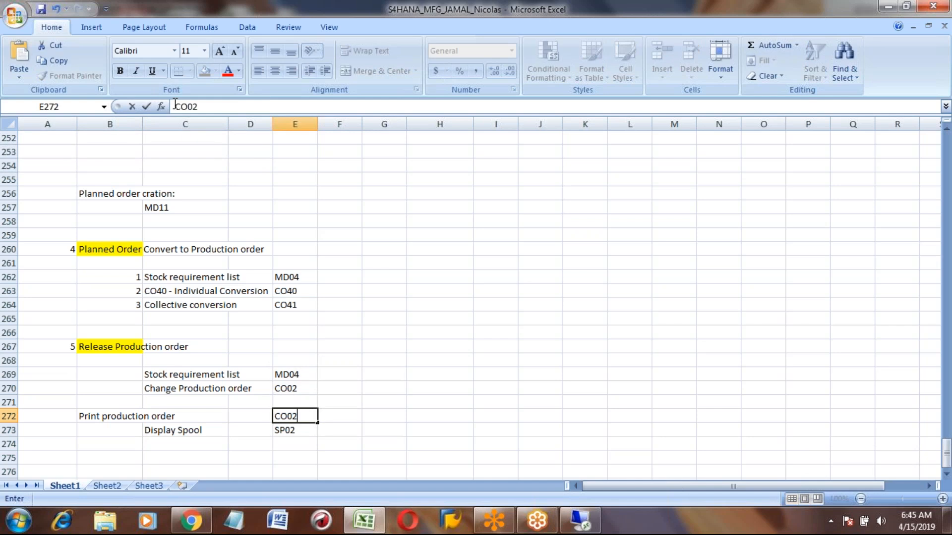
pyautogui.press('Return')
# - Enter the step number 6 in cell A275, below the spool display notes
pyautogui.press('Up')
pyautogui.press('Left')
pyautogui.press('Left')
pyautogui.press('Left')
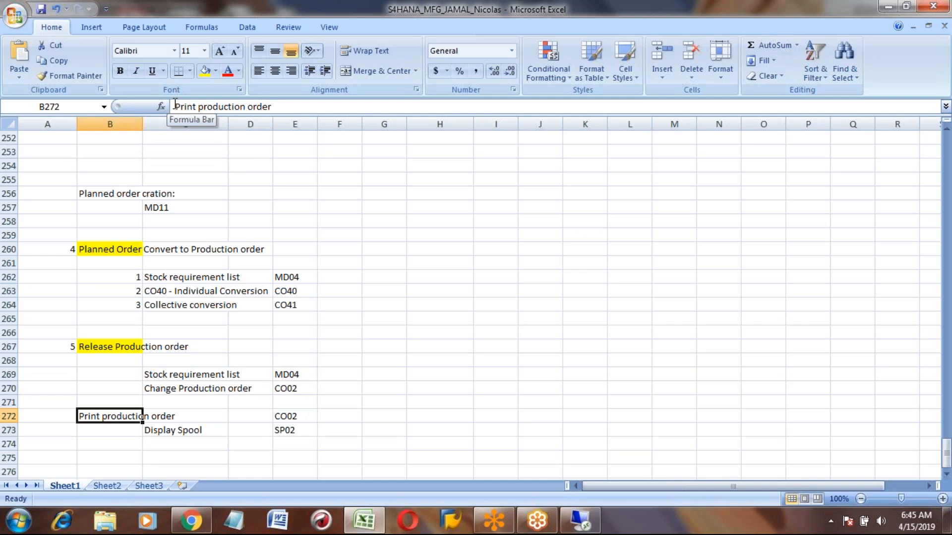
pyautogui.press('Left')
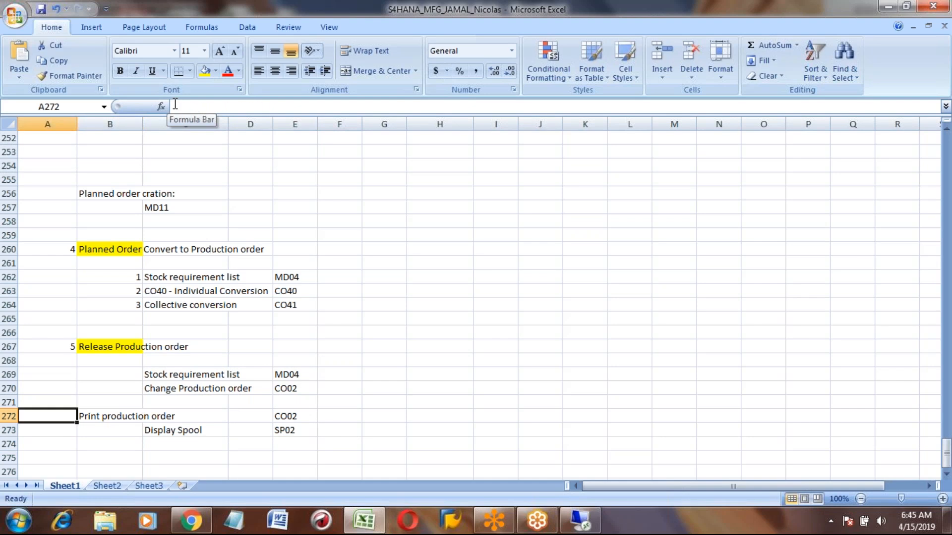
pyautogui.press('Down')
pyautogui.press('Down')
pyautogui.press('Down')
pyautogui.press('Down')
pyautogui.press('Down')
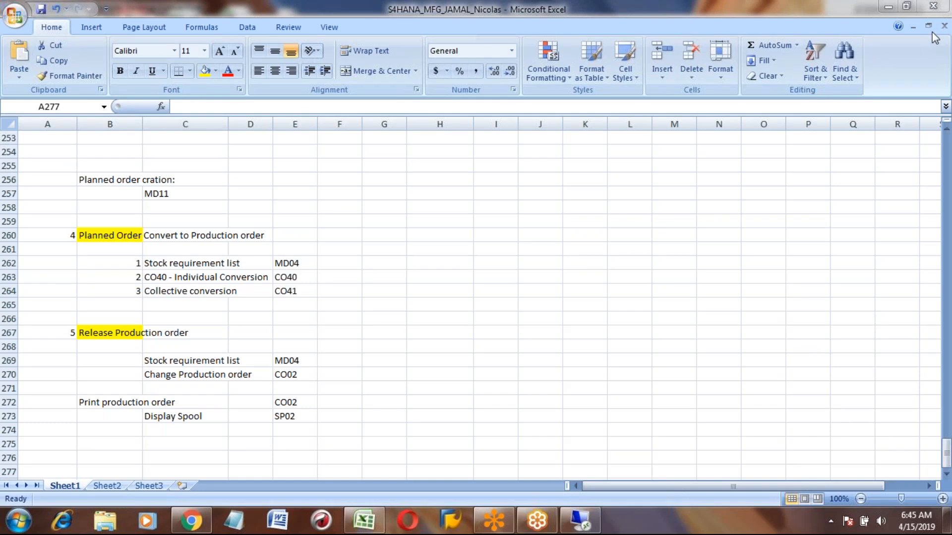
pyautogui.click(96, 419)
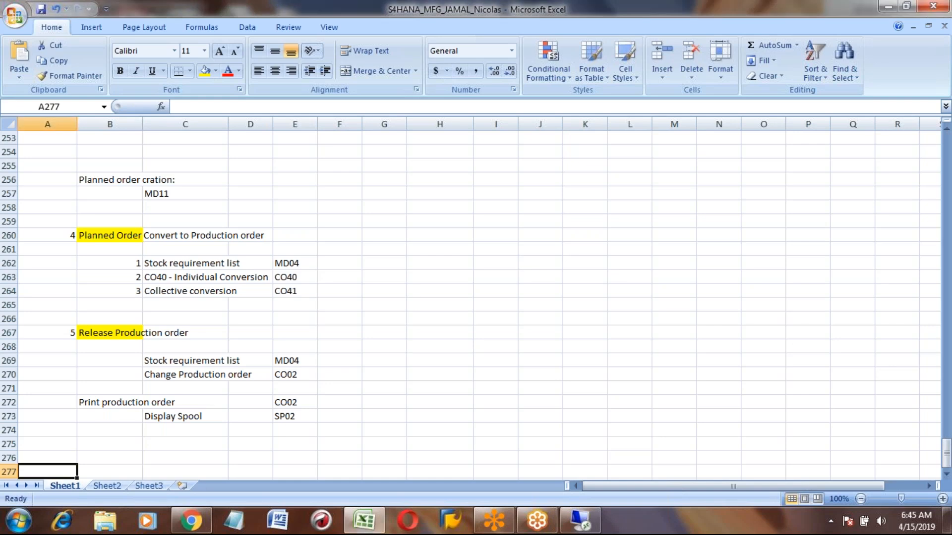
pyautogui.press('Up')
pyautogui.press('Up')
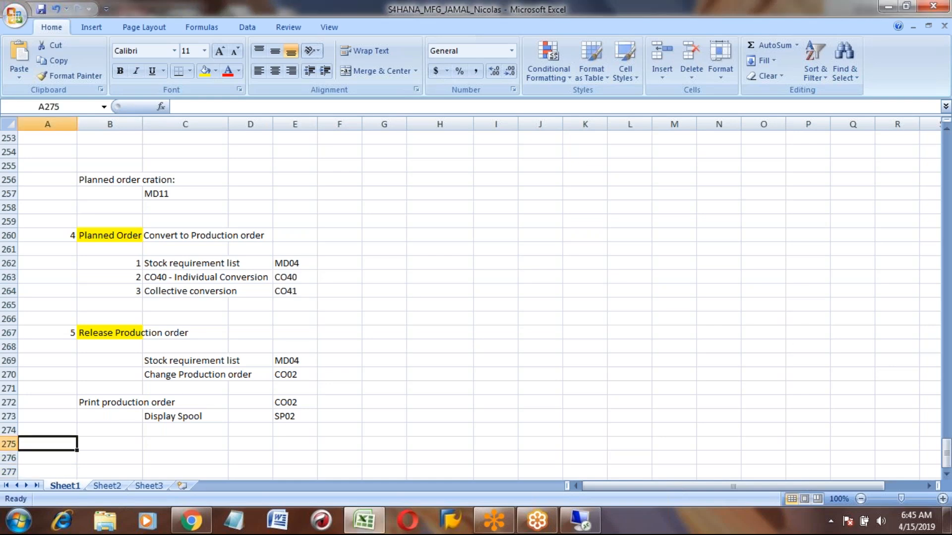
pyautogui.press('Right')
pyautogui.press('Left')
pyautogui.write('6')
pyautogui.press('Right')
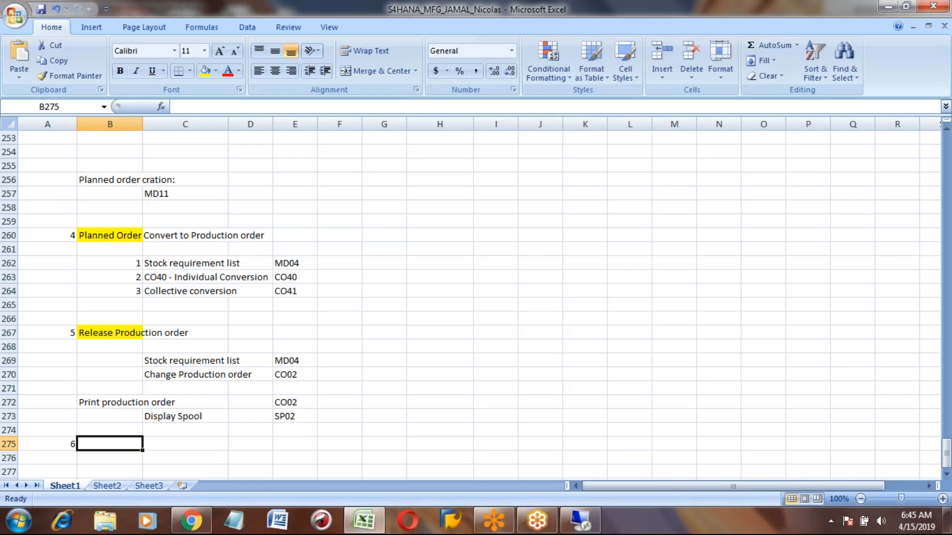
# - Copy the highlighted "Production confirmation" heading from cell E25 in the Make To Stock process list
pyautogui.press('pageup')
pyautogui.press('pageup')
pyautogui.press('pageup')
pyautogui.press('pageup')
pyautogui.press('pageup')
pyautogui.press('pageup')
pyautogui.press('pageup')
pyautogui.press('pageup')
pyautogui.press('pageup')
pyautogui.press('pageup')
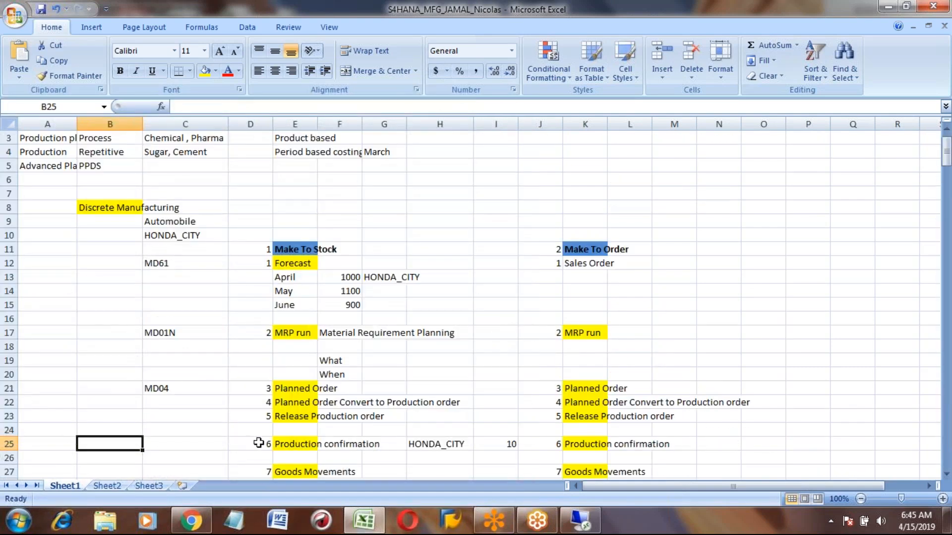
pyautogui.click(296, 445)
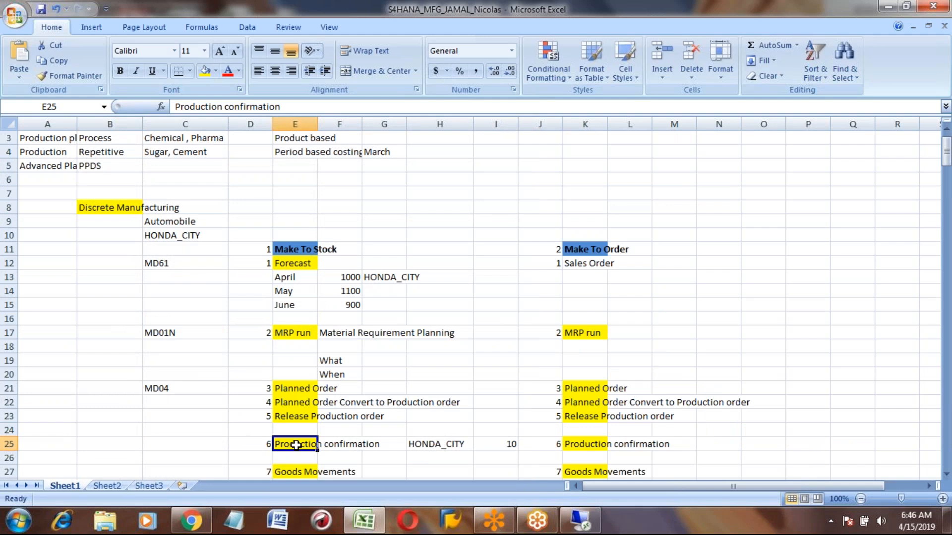
pyautogui.hotkey('ctrl', 'c')
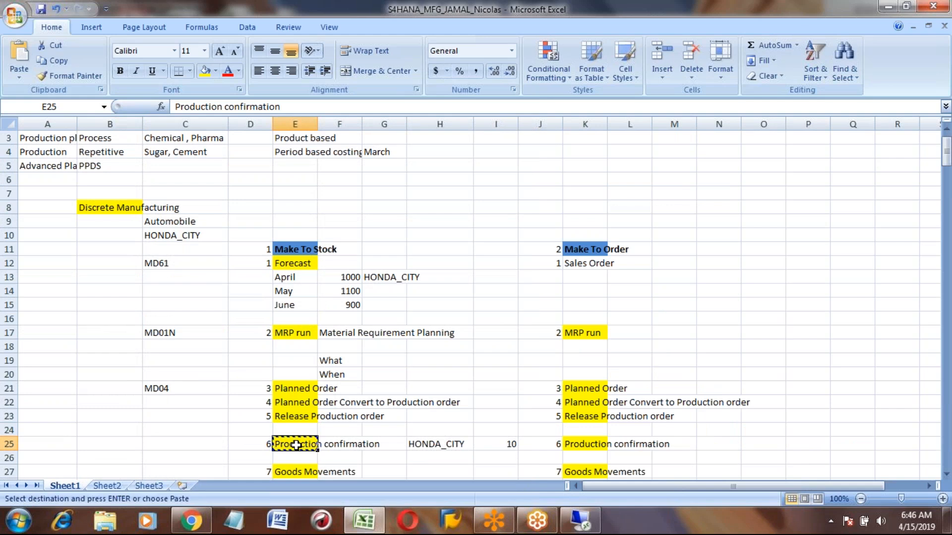
# - Paste the copied "Production confirmation" heading into cell B275 beside step number 6
pyautogui.press('pagedown')
pyautogui.press('pagedown')
pyautogui.press('pagedown')
pyautogui.press('pagedown')
pyautogui.press('pagedown')
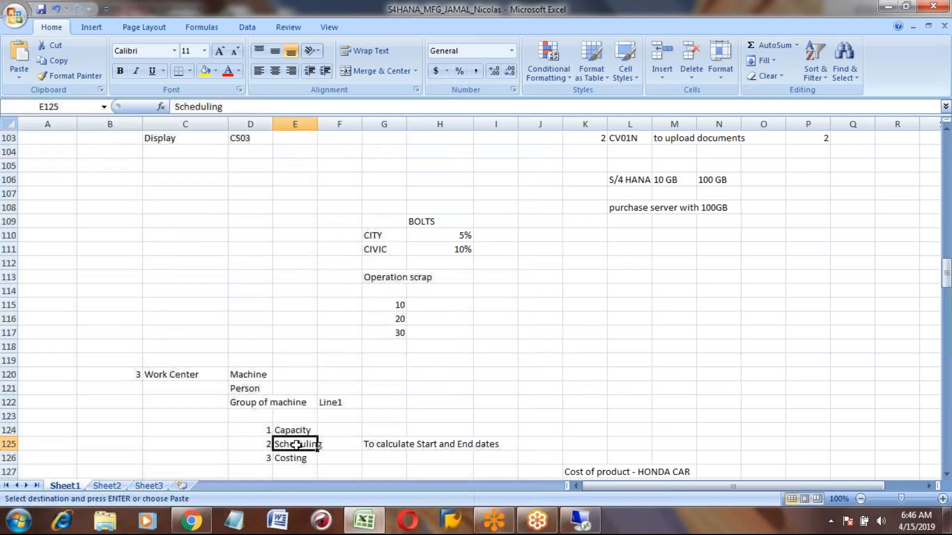
pyautogui.press('pagedown')
pyautogui.press('pagedown')
pyautogui.press('pagedown')
pyautogui.press('pagedown')
pyautogui.press('pagedown')
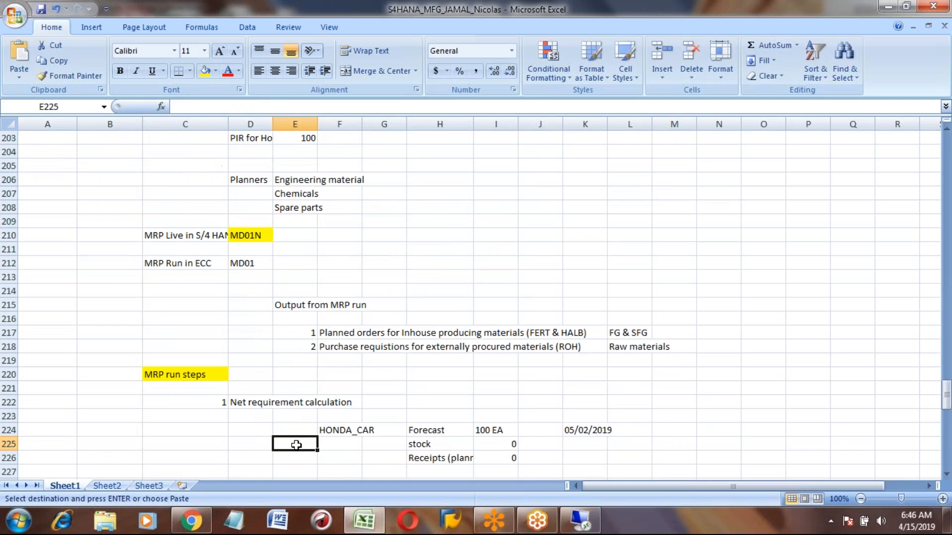
pyautogui.click(129, 443)
pyautogui.hotkey('ctrl', 'v')
# - Enter "Time ticket confirmation (Operation wise confirmation)" in cell C277 below the Production confirmation heading
pyautogui.press('Down')
pyautogui.press('Down')
pyautogui.press('Down')
pyautogui.press('Down')
pyautogui.press('Down')
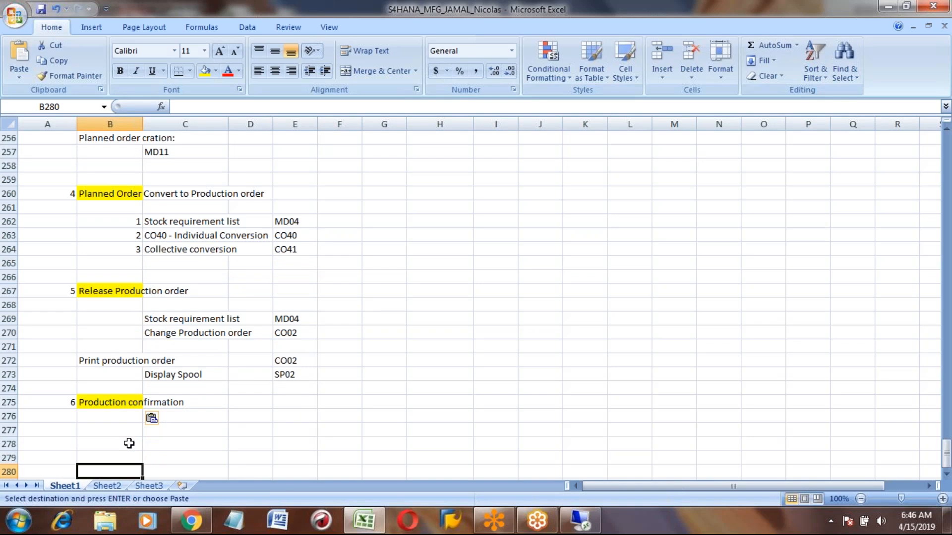
pyautogui.press('Up')
pyautogui.press('Up')
pyautogui.press('Up')
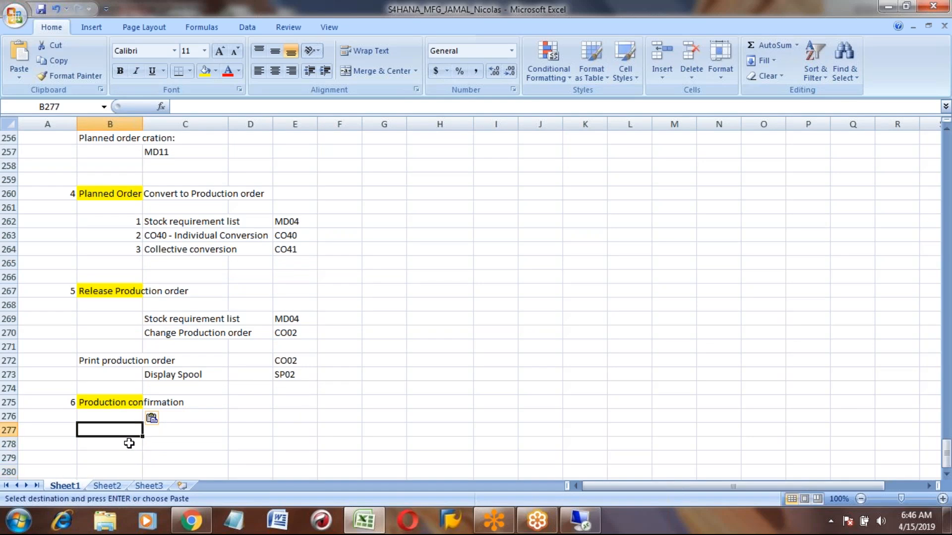
pyautogui.press('Right')
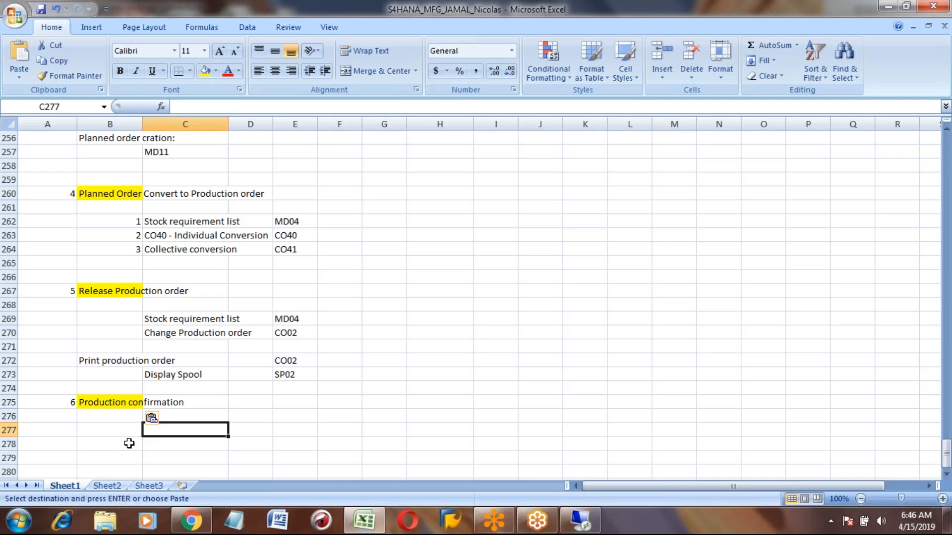
pyautogui.write('Tic')
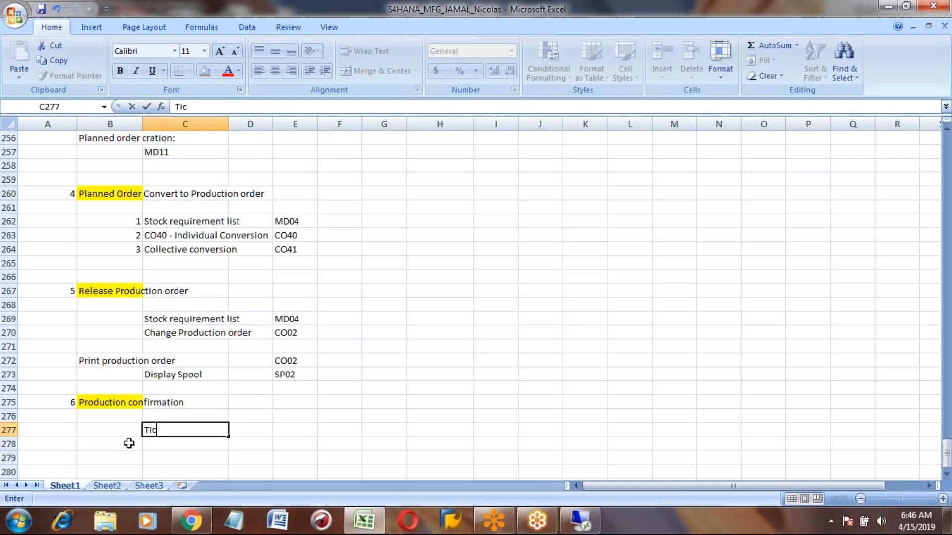
pyautogui.write('me ticket confi')
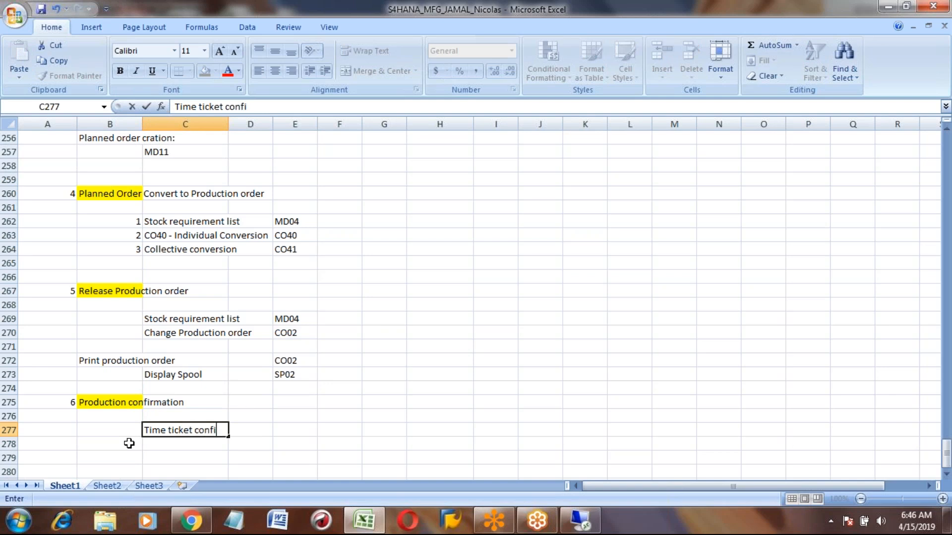
pyautogui.write('rmation (Operation wise confirmation')
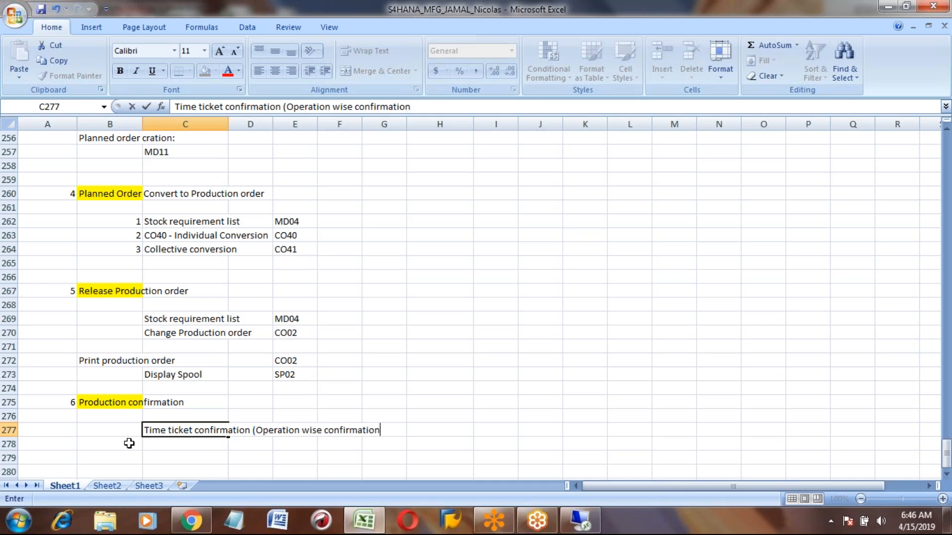
pyautogui.write(')')
pyautogui.press('Return')
# - Number the time ticket confirmation entry 1 in cell B277
pyautogui.press('Left')
pyautogui.press('Up')
pyautogui.write('1')
pyautogui.press('Tab')
# - Add the second confirmation type in row 278, with number 2 in B278 and "Order confirmation" in C278
pyautogui.press('Down')
pyautogui.press('Left')
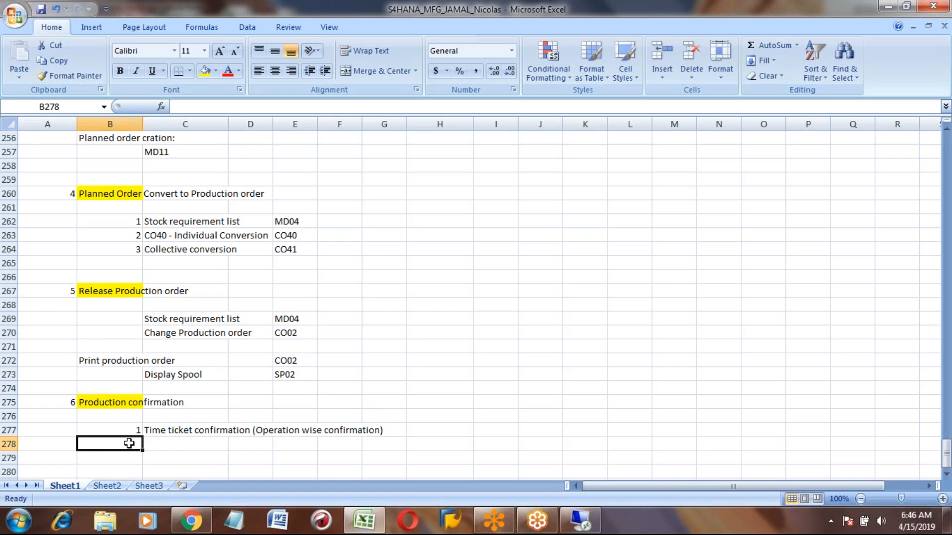
pyautogui.write('2')
pyautogui.press('Tab')
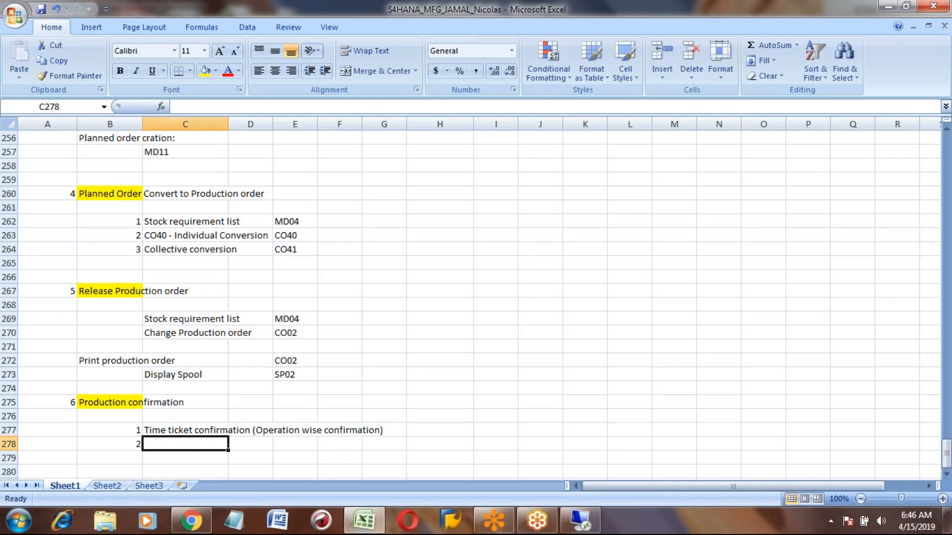
pyautogui.write('Order confirmation')
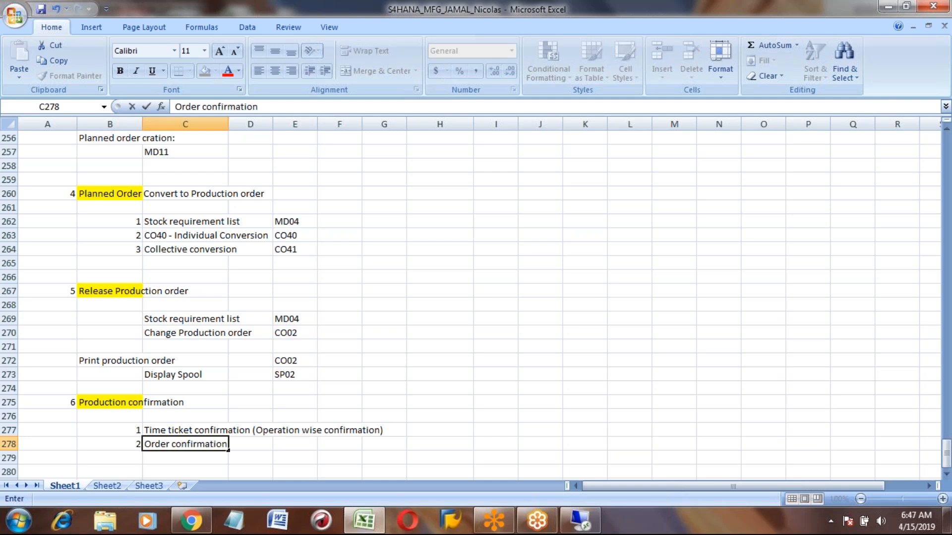
pyautogui.press('Return')
pyautogui.click(184, 429)
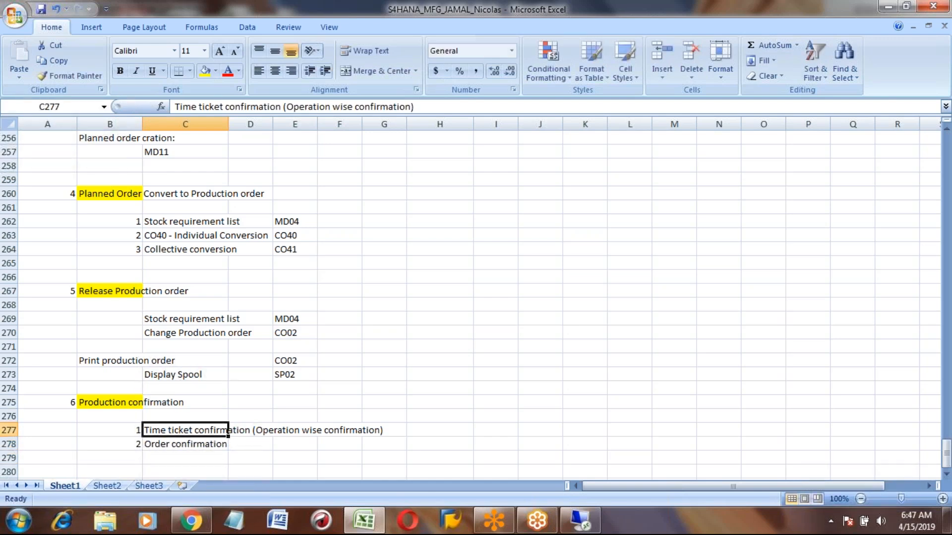
pyautogui.press('Down')
pyautogui.press('Down')
pyautogui.press('Down')
pyautogui.press('Down')
pyautogui.press('Down')
pyautogui.press('Down')
pyautogui.press('Up')
pyautogui.press('Up')
pyautogui.press('Up')
pyautogui.press('Up')
pyautogui.click(185, 388)
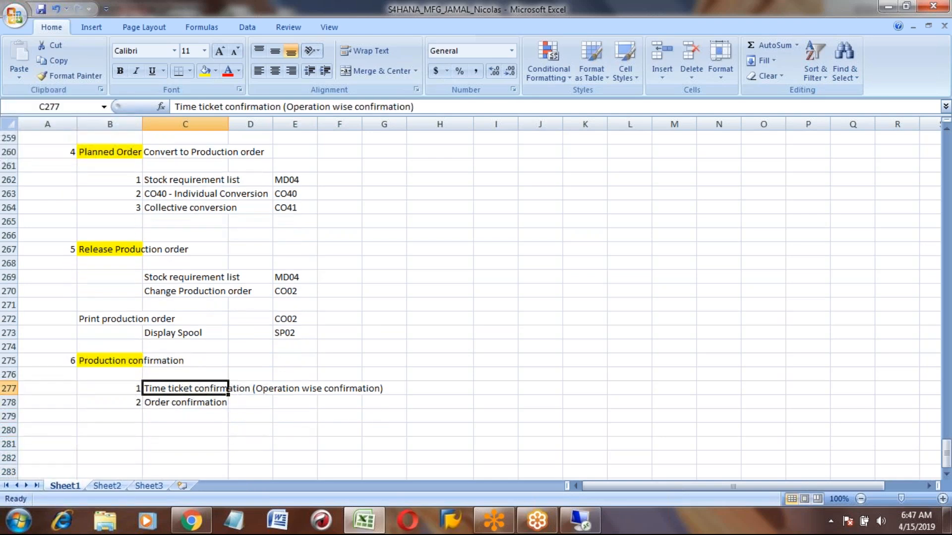
pyautogui.press('Down')
pyautogui.press('Up')
# - Enter the transaction code CO11N in cell H277 for the time ticket confirmation entry
pyautogui.press('Right')
pyautogui.press('Right')
pyautogui.press('Right')
pyautogui.press('Right')
pyautogui.press('Right')
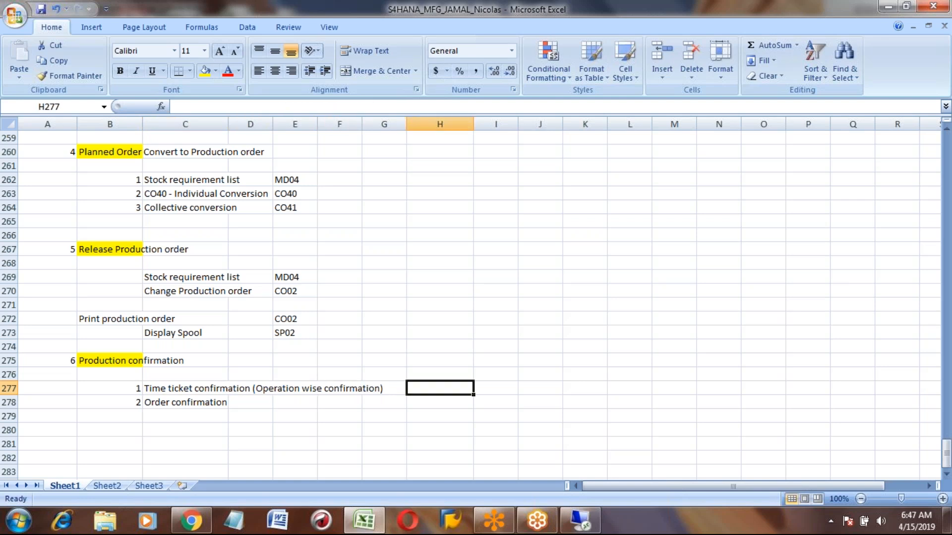
pyautogui.write('CO11N')
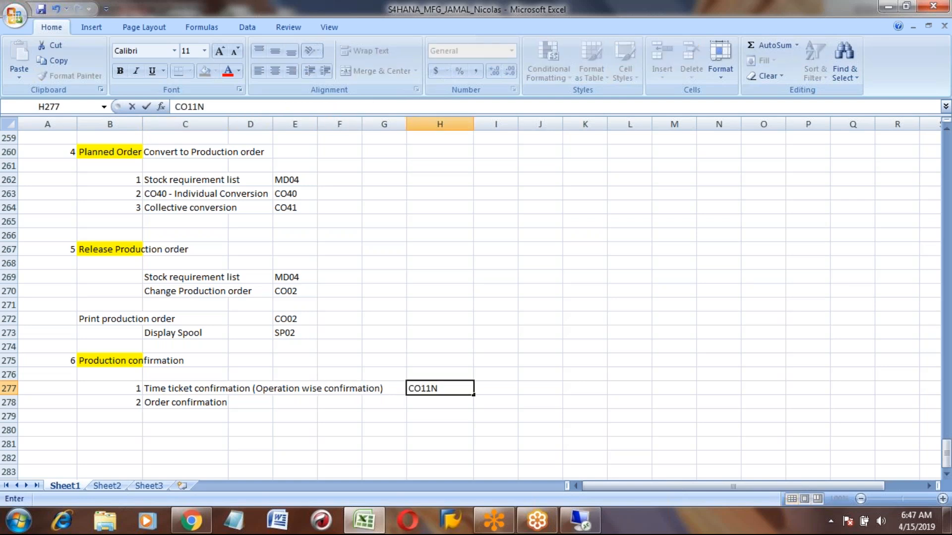
pyautogui.press('Return')
pyautogui.press('Up')
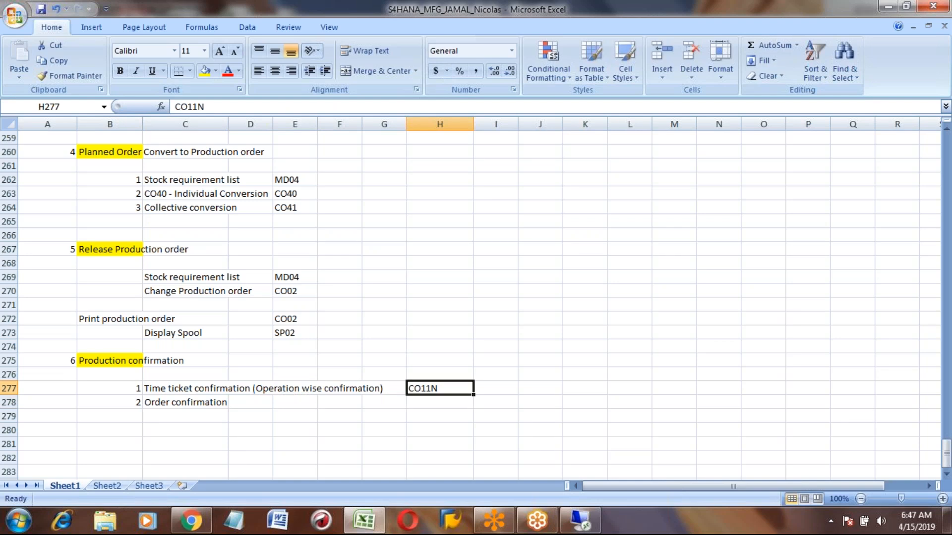
# - Enter the transaction code CO15 in cell H278 for the order confirmation entry
pyautogui.press('Down')
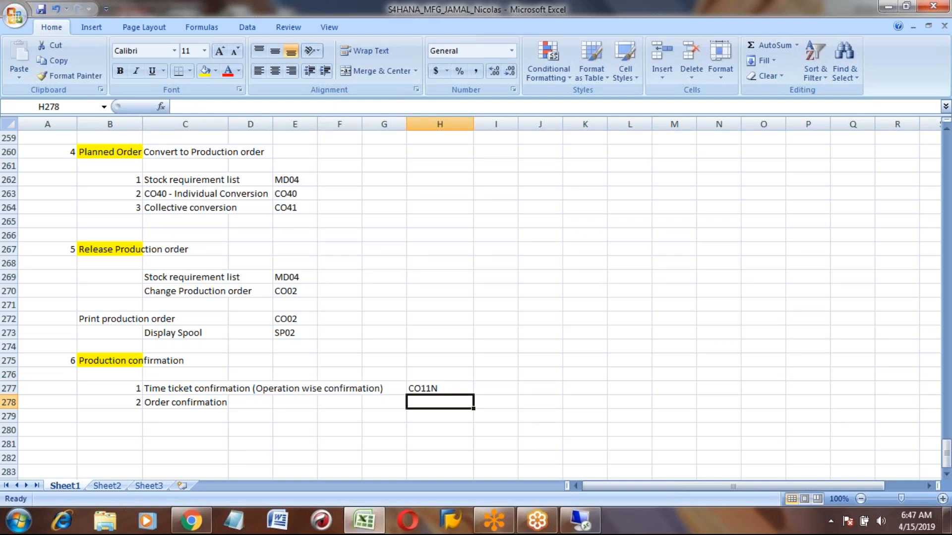
pyautogui.press('Left')
pyautogui.press('Left')
pyautogui.press('Left')
pyautogui.press('Left')
pyautogui.press('Left')
pyautogui.press('Right')
pyautogui.press('Right')
pyautogui.press('Right')
pyautogui.press('Right')
pyautogui.press('Right')
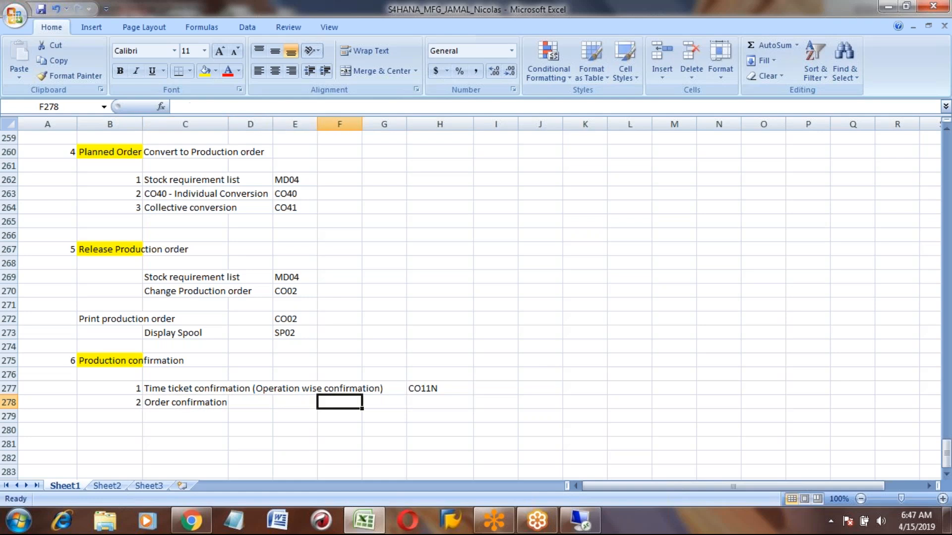
pyautogui.write('CO15')
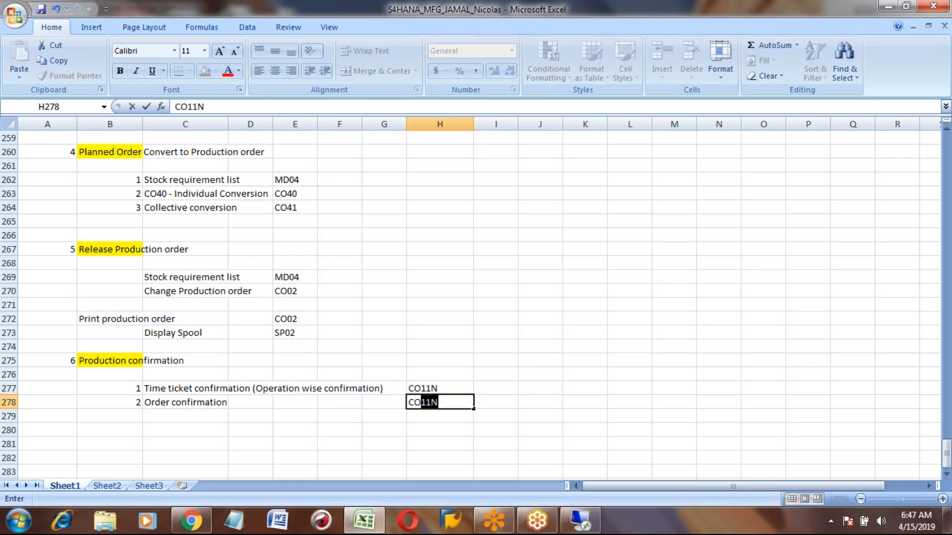
pyautogui.press('Return')
pyautogui.press('Up')
pyautogui.press('Up')
pyautogui.press('Left')
pyautogui.press('Left')
pyautogui.press('Left')
pyautogui.press('Left')
pyautogui.press('Left')
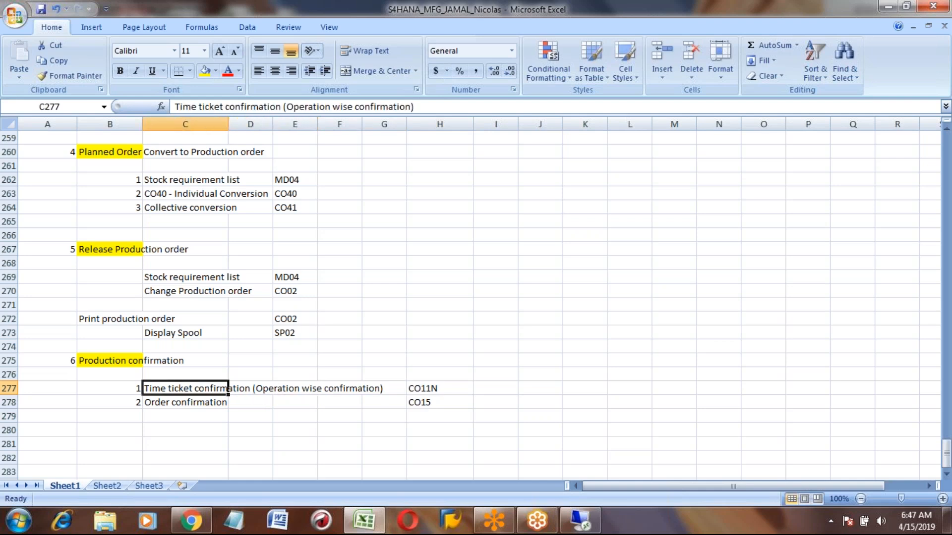
pyautogui.press('Down')
pyautogui.press('Down')
pyautogui.press('Up')
pyautogui.press('Up')
pyautogui.press('Down')
pyautogui.press('Down')
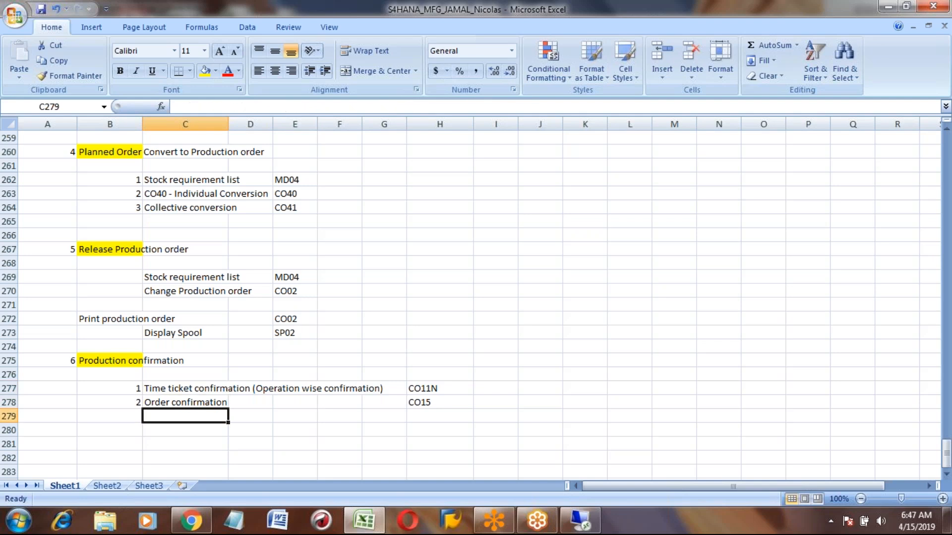
pyautogui.press('Up')
pyautogui.press('Up')
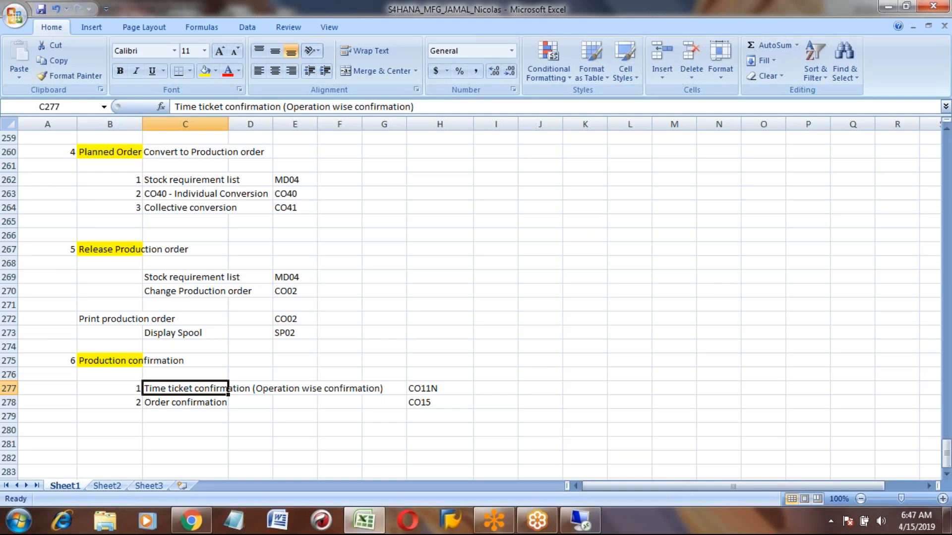
# - Switch to SAP, leave the Create Capacity screen in its session, and open the HONDA_CAR production order for change there
pyautogui.moveTo(586, 523)
pyautogui.click(580, 520)
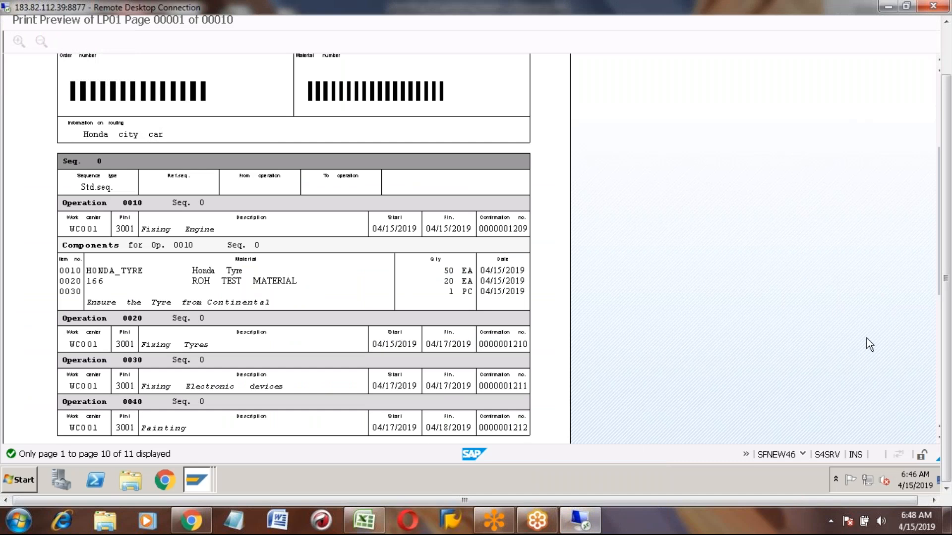
pyautogui.moveTo(201, 475)
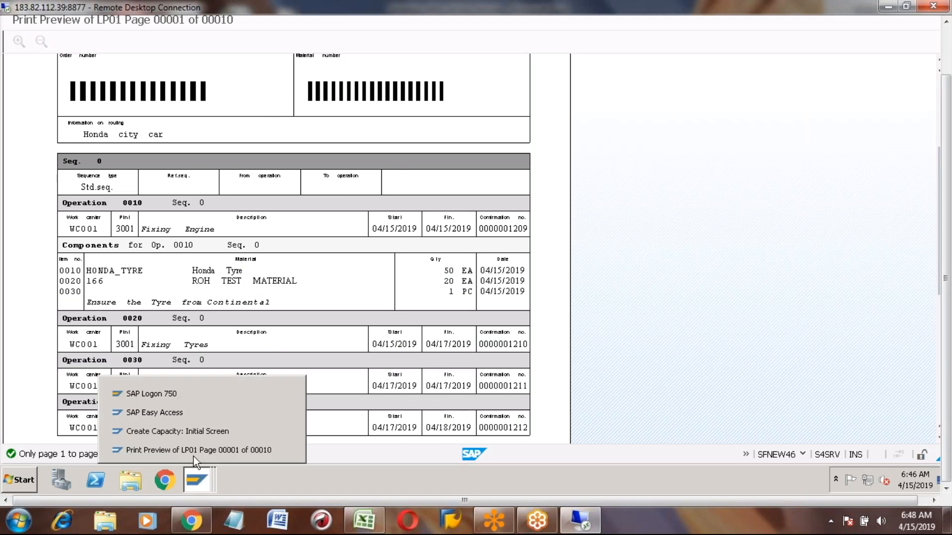
pyautogui.click(178, 430)
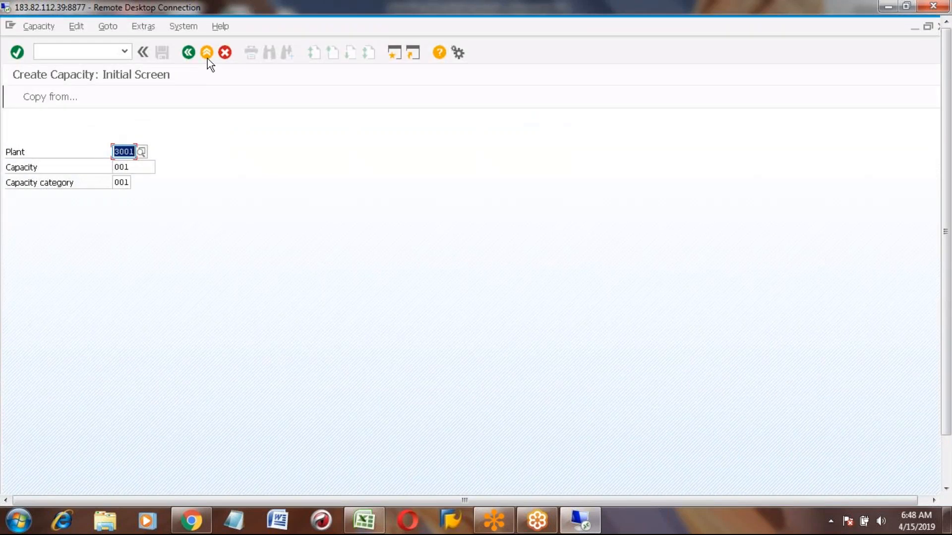
pyautogui.click(207, 57)
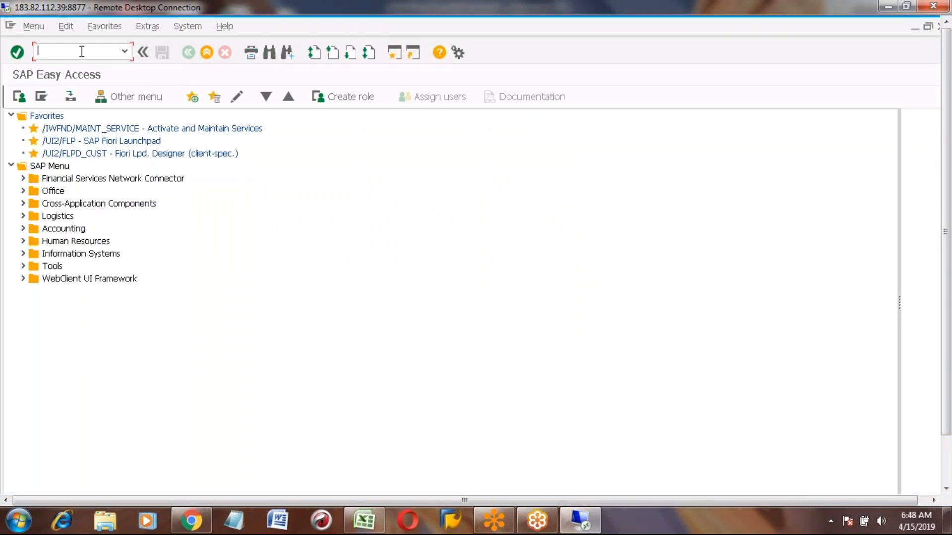
pyautogui.write('se11')
pyautogui.press('Return')
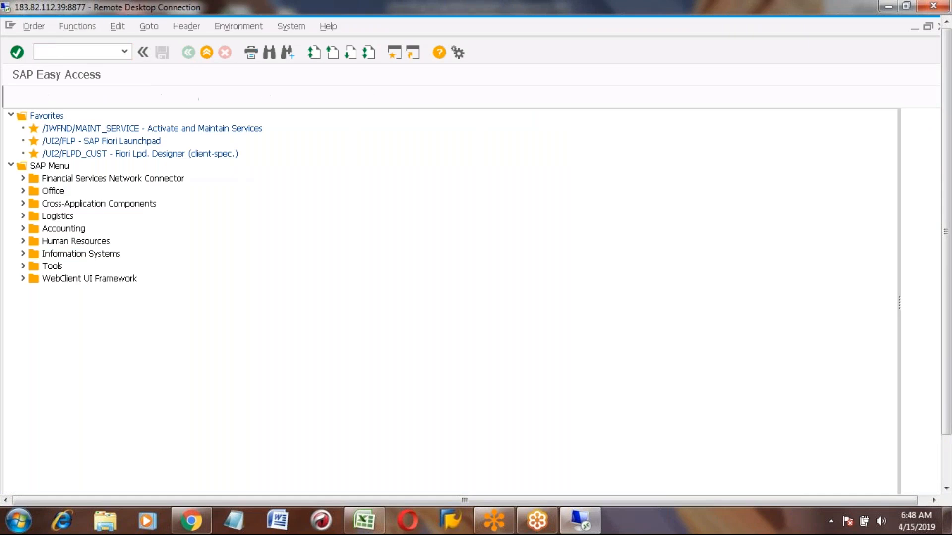
pyautogui.press('Return')
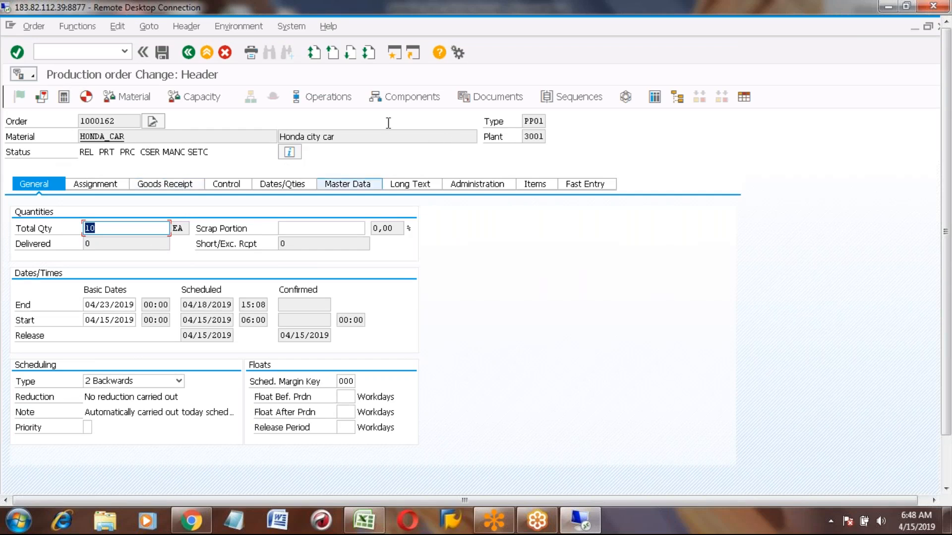
# - Open the production order's operation overview and mark operations 0010, 0020, 0030 and 0040
pyautogui.click(333, 96)
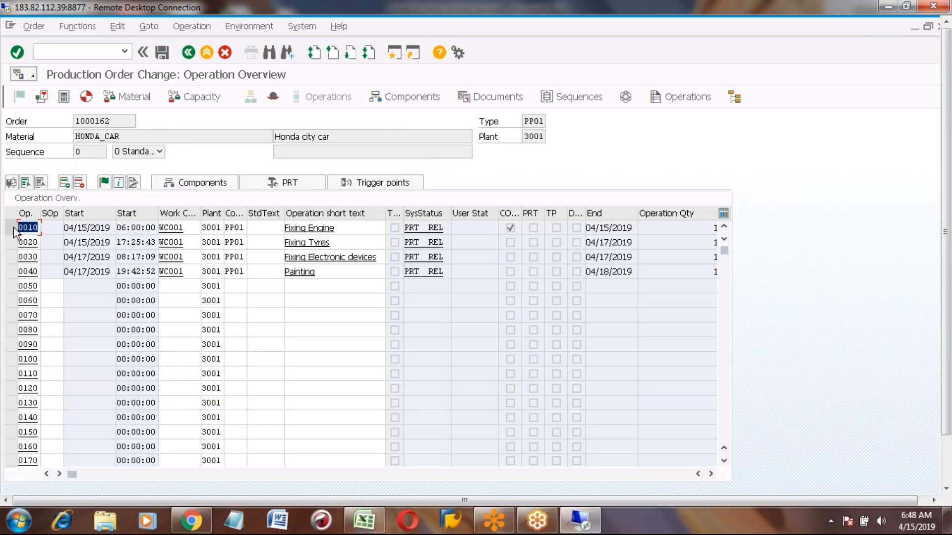
pyautogui.click(12, 228)
pyautogui.click(11, 242)
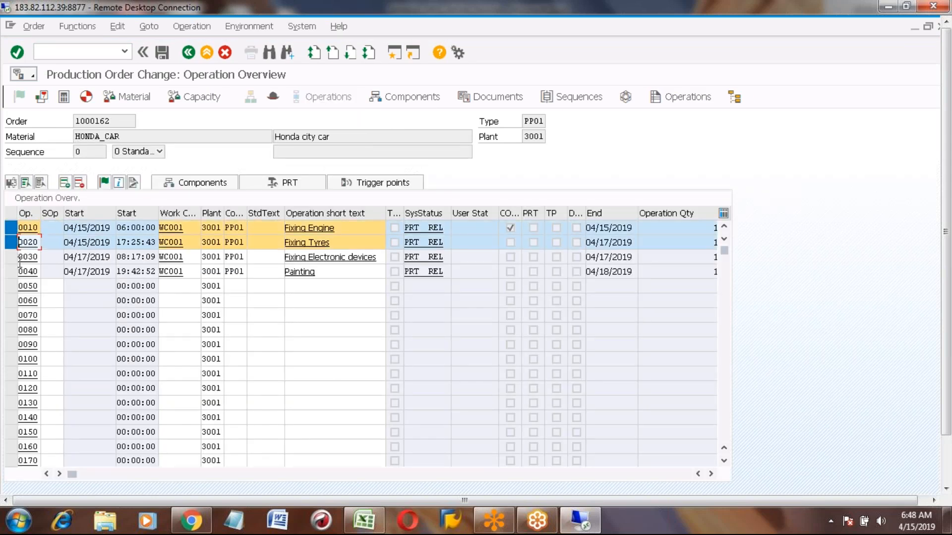
pyautogui.click(11, 258)
pyautogui.click(11, 271)
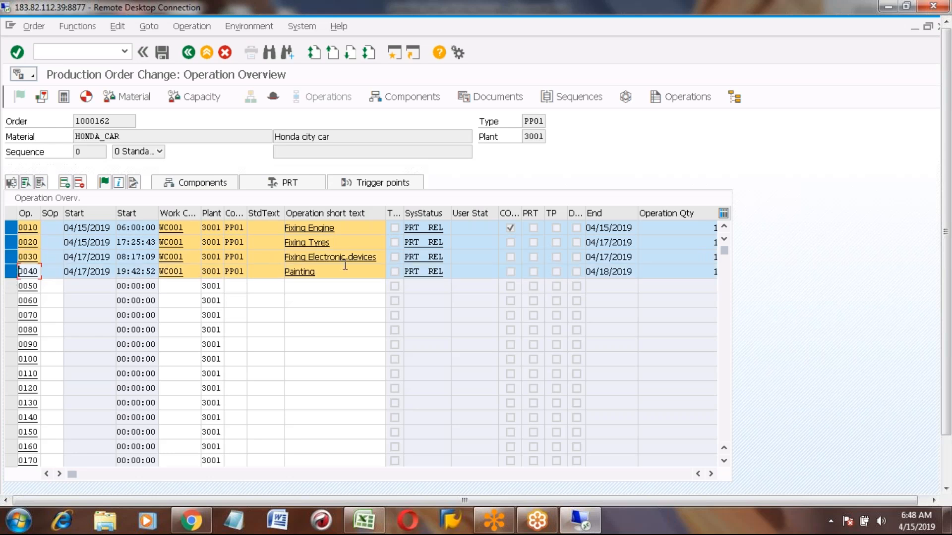
# - Unmark all four operations and select only operation 0010, Fixing Engine
pyautogui.click(9, 272)
pyautogui.click(10, 257)
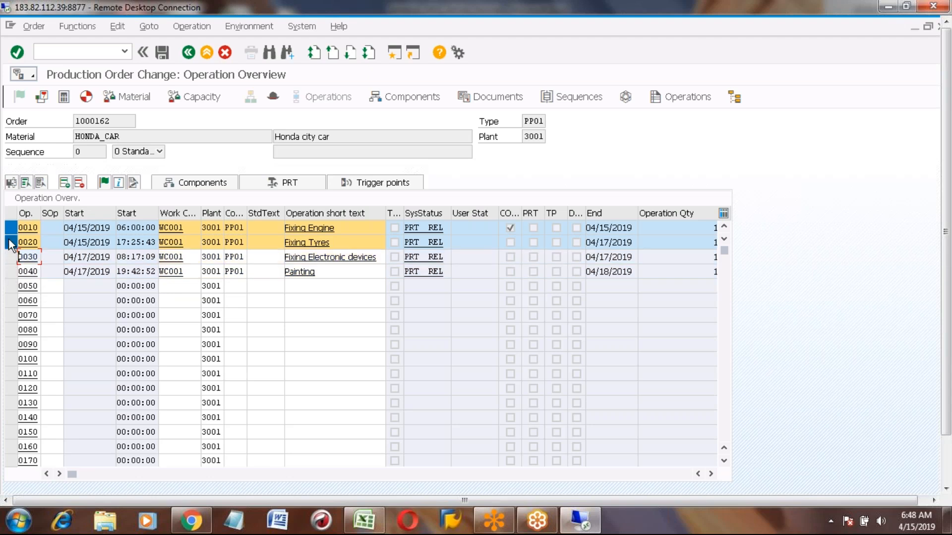
pyautogui.click(11, 243)
pyautogui.click(11, 229)
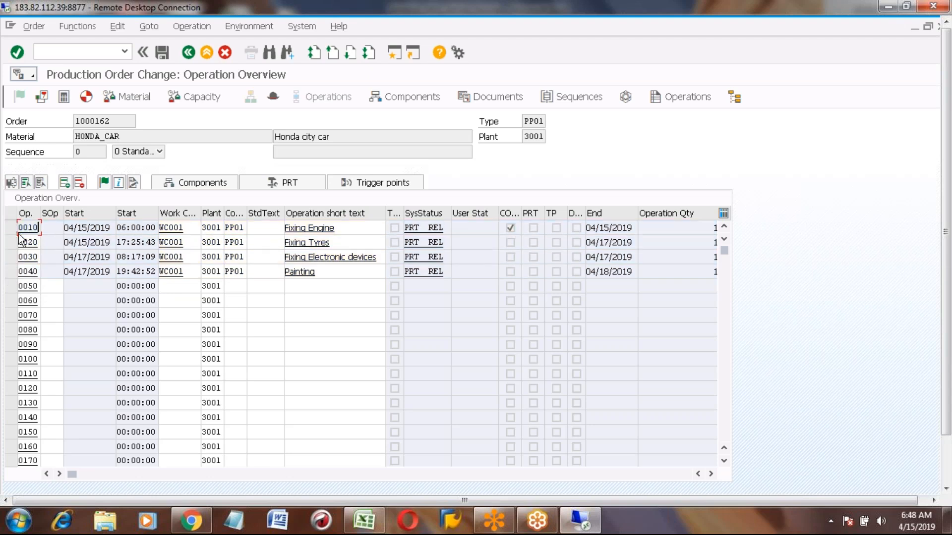
pyautogui.click(11, 229)
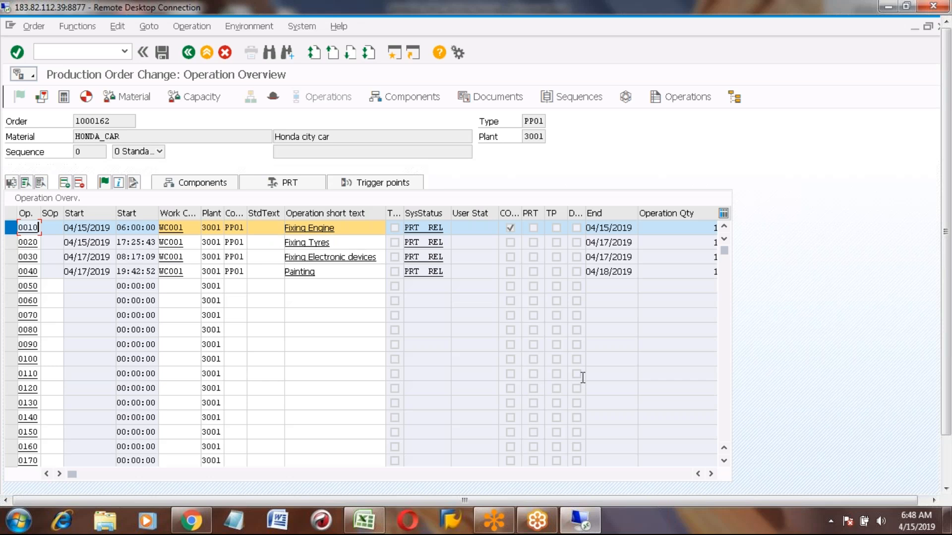
# - Switch to the Excel notes to check the time ticket confirmation code in cell H277, and return to SAP
pyautogui.click(365, 521)
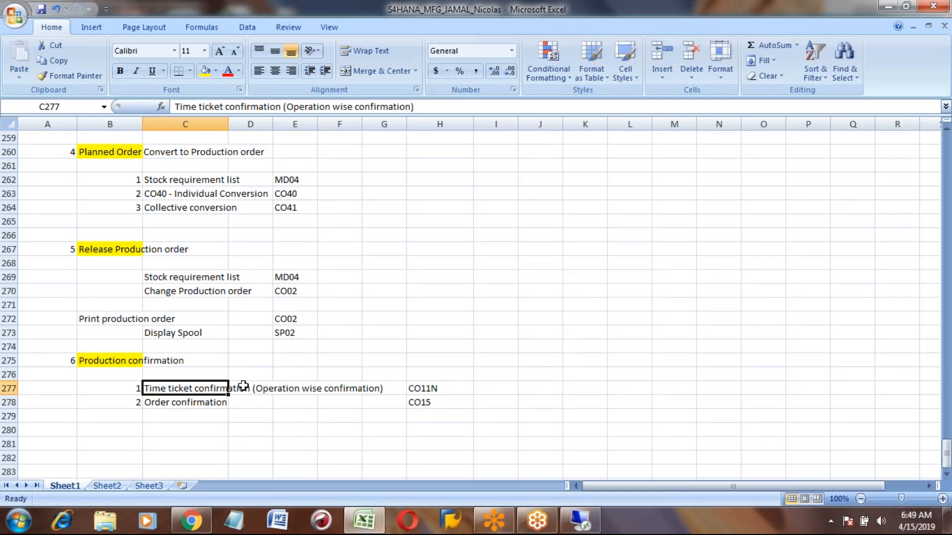
pyautogui.click(428, 386)
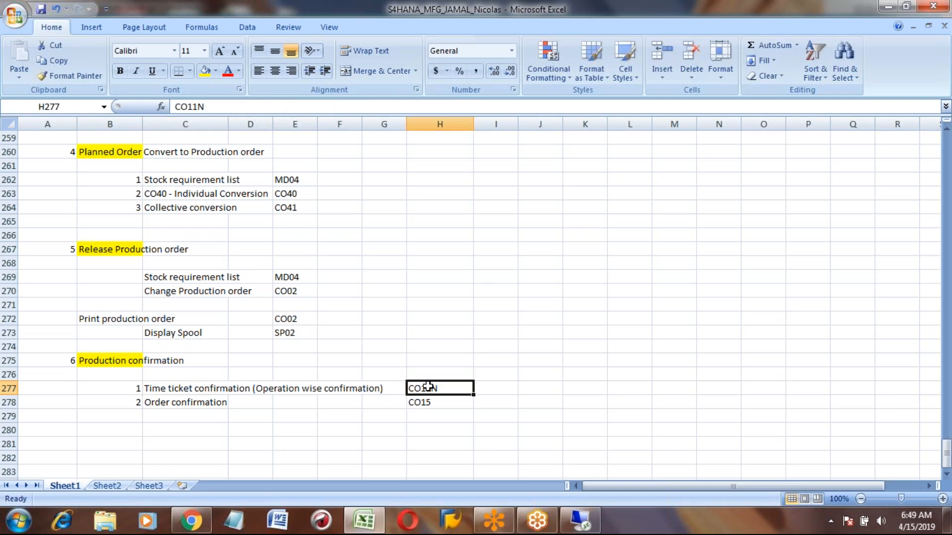
pyautogui.click(580, 520)
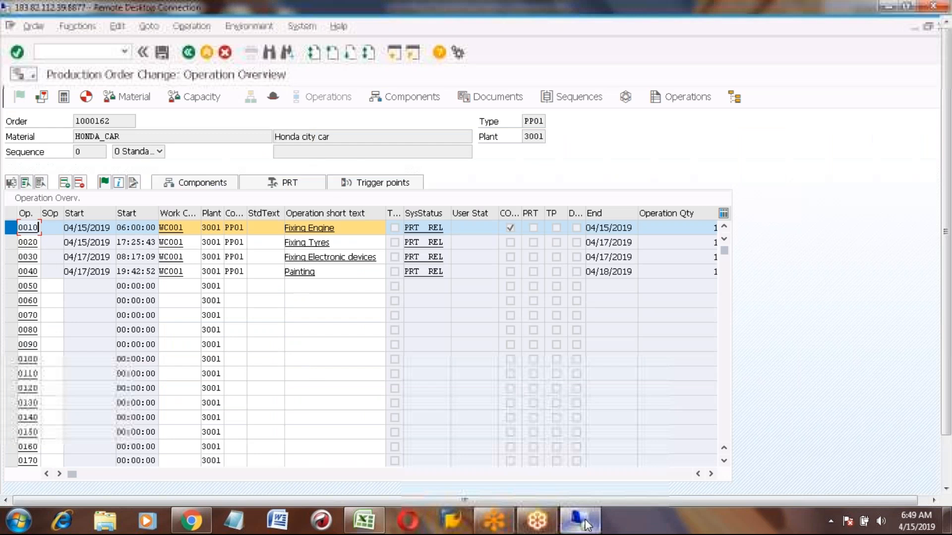
# - Switch to the SAP Easy Access session and expand Logistics, Production and Shop Floor Control in the SAP Menu tree
pyautogui.click(946, 468)
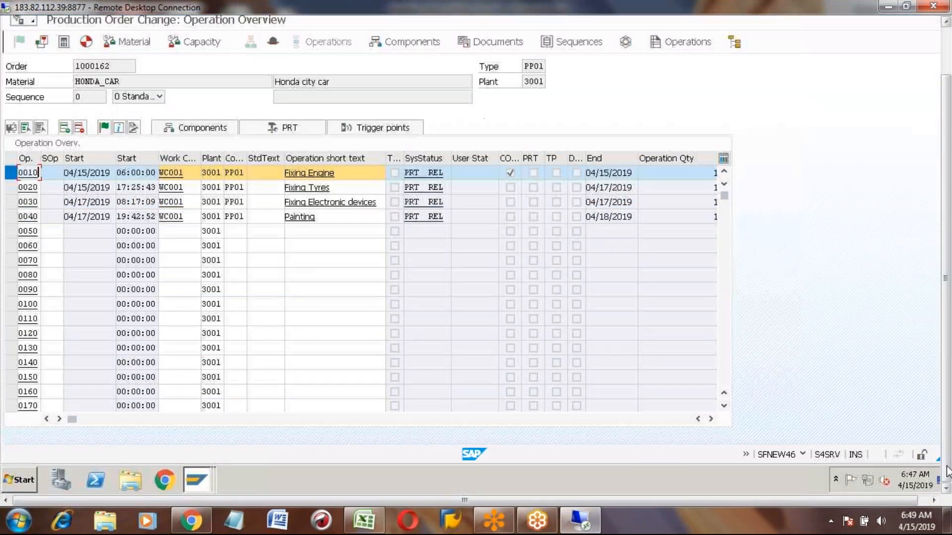
pyautogui.click(200, 475)
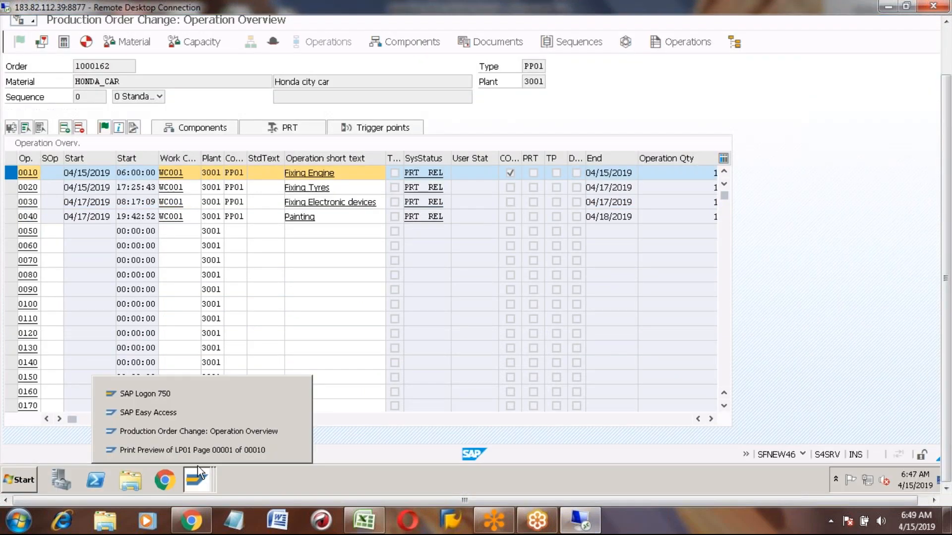
pyautogui.click(167, 414)
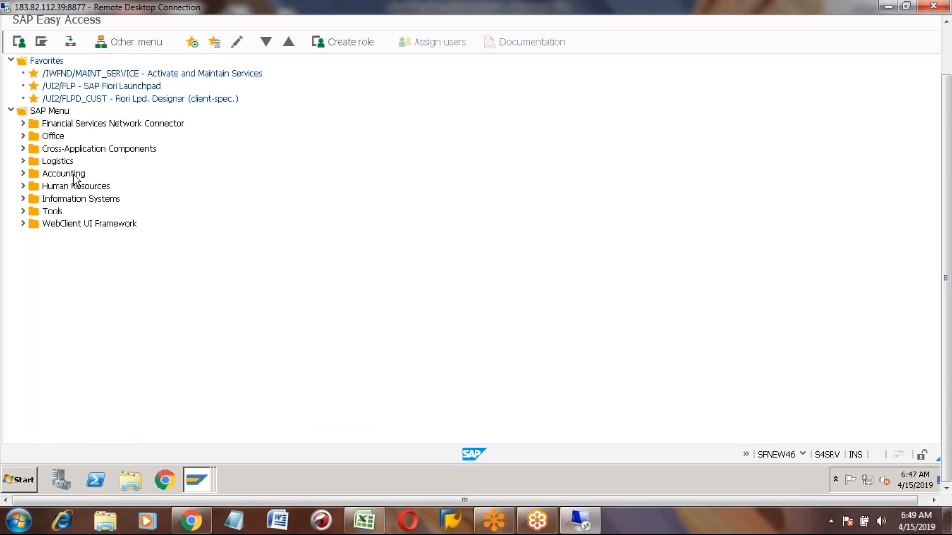
pyautogui.click(23, 161)
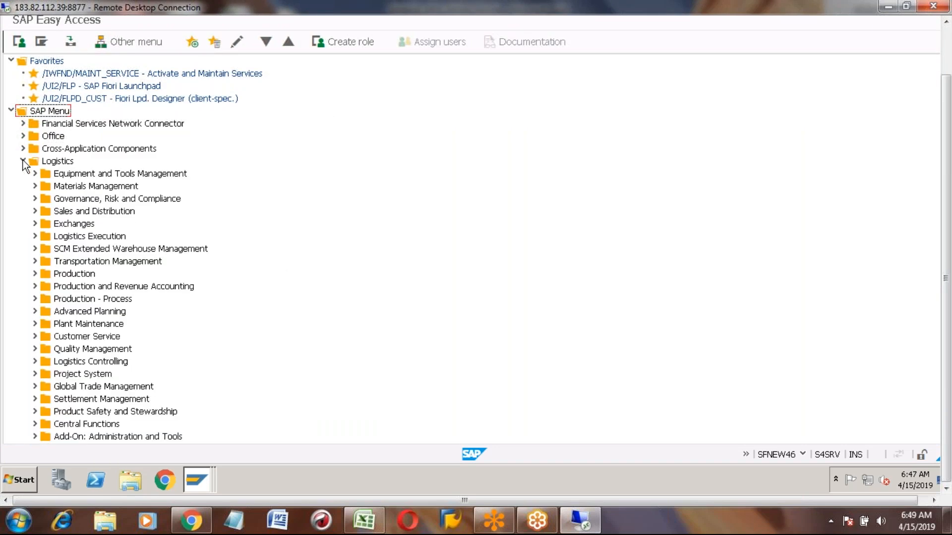
pyautogui.click(35, 274)
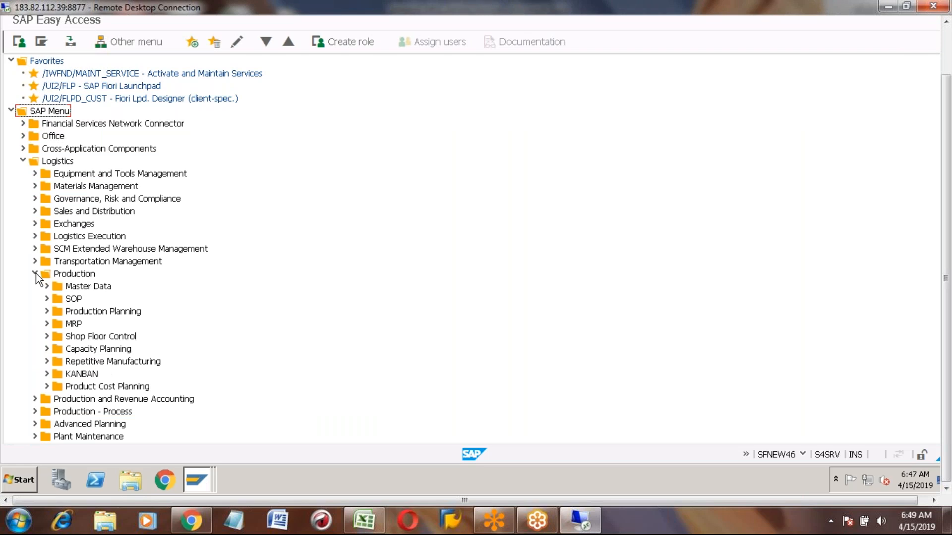
pyautogui.click(48, 336)
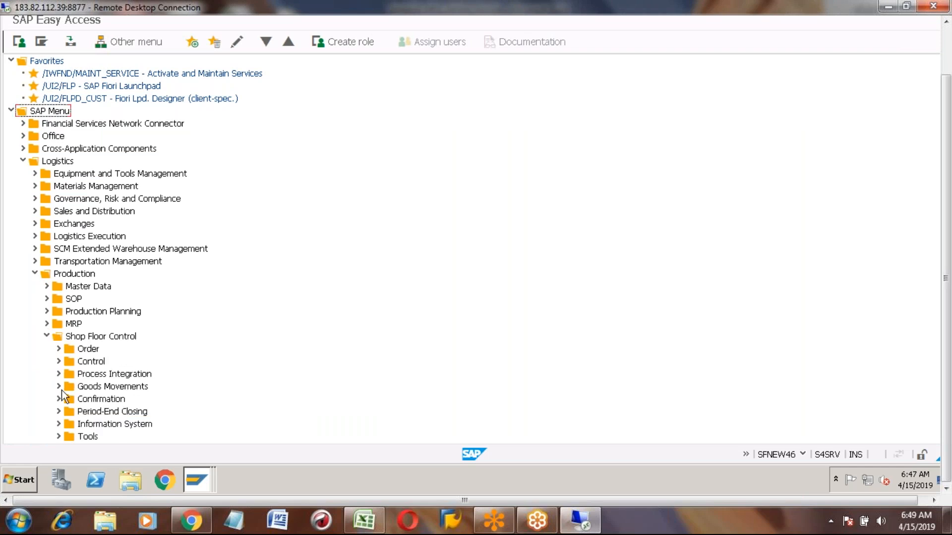
# - Expand Confirmation, Enter and For Operation under Shop Floor Control, and open the CO11N - Time Ticket transaction
pyautogui.click(79, 402)
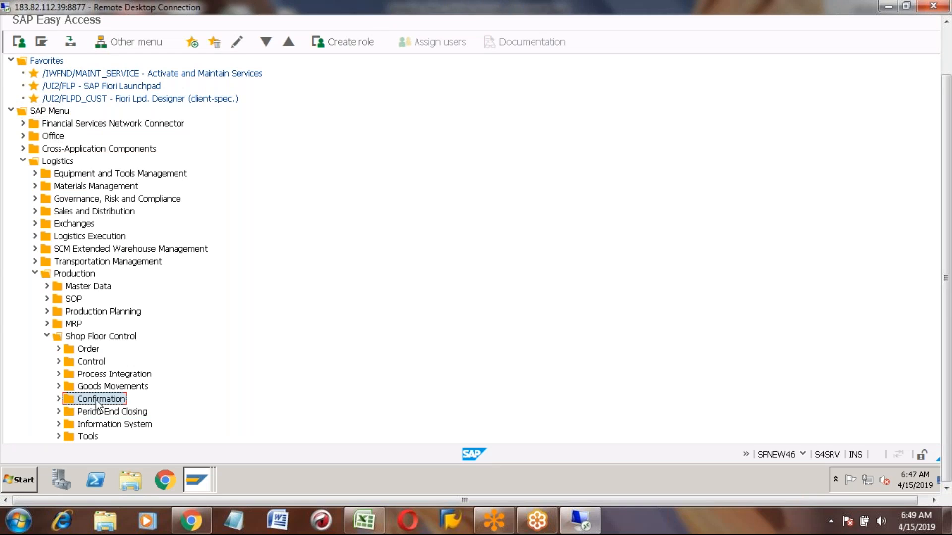
pyautogui.click(59, 399)
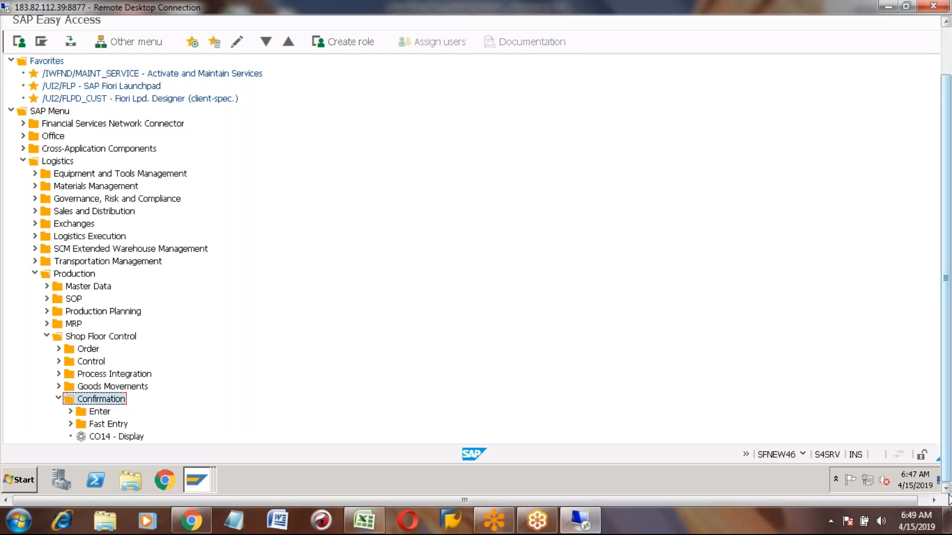
pyautogui.click(75, 414)
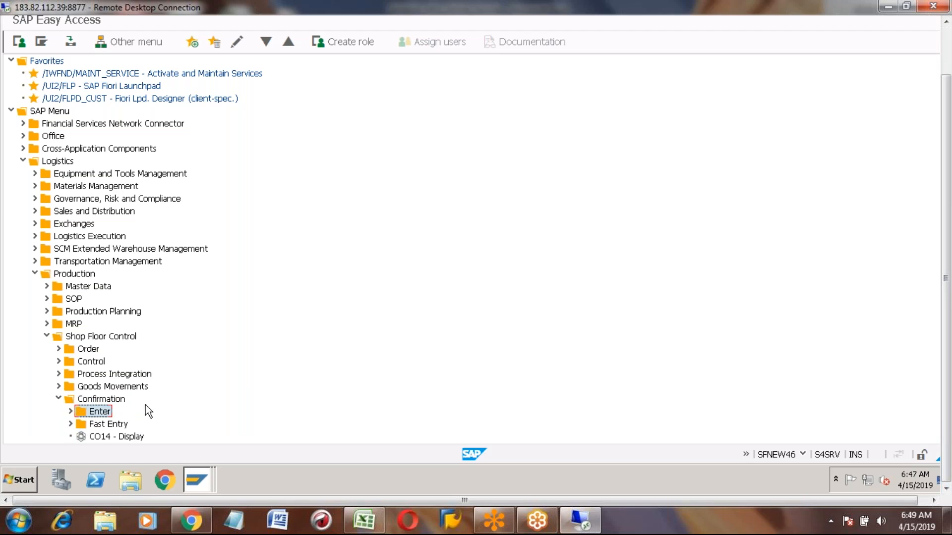
pyautogui.click(71, 412)
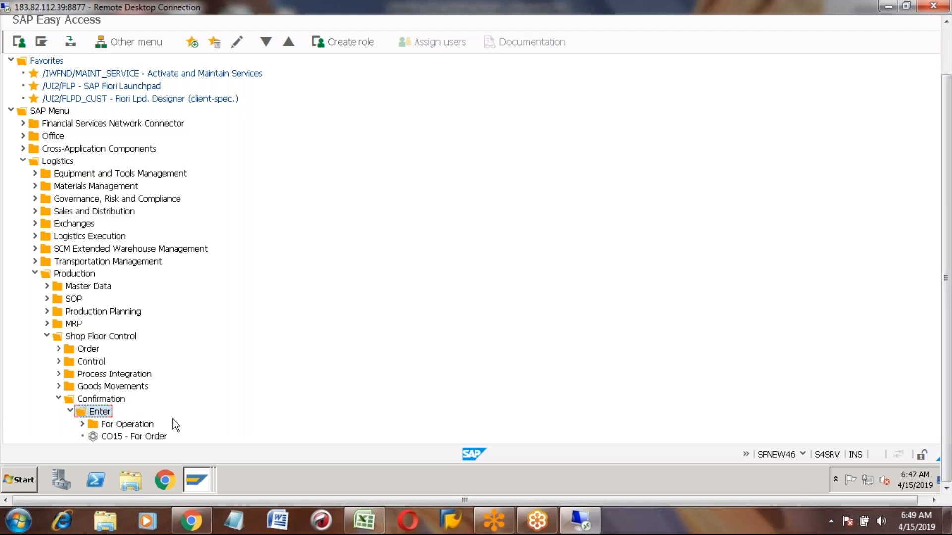
pyautogui.click(130, 426)
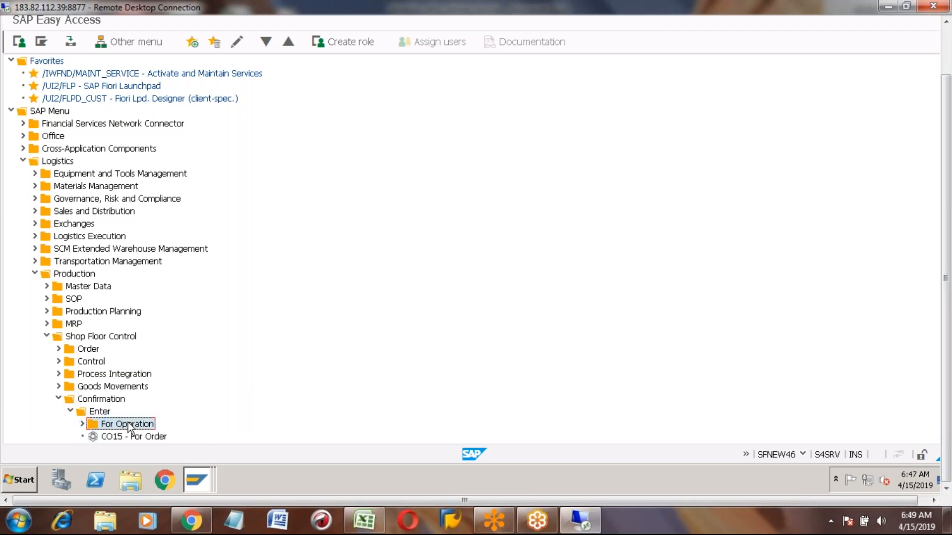
pyautogui.click(934, 501)
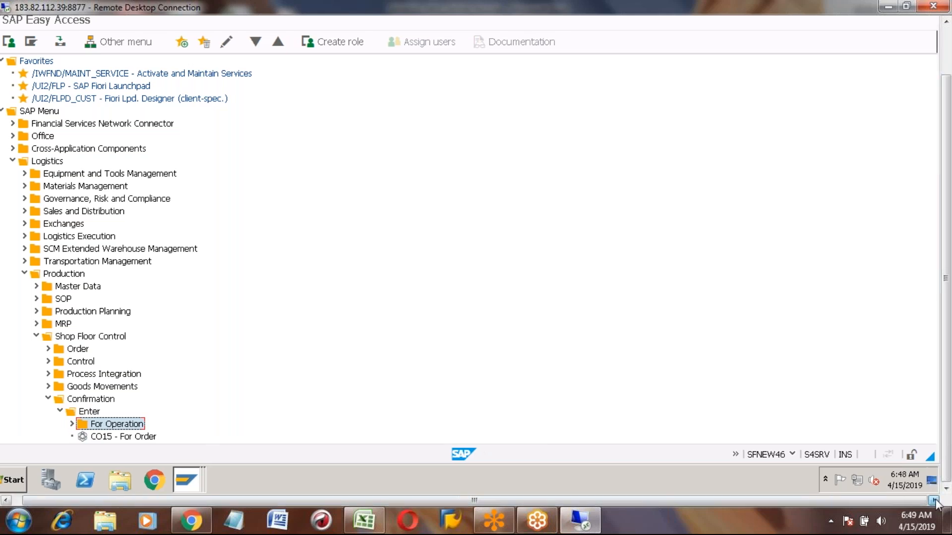
pyautogui.click(72, 424)
pyautogui.click(163, 438)
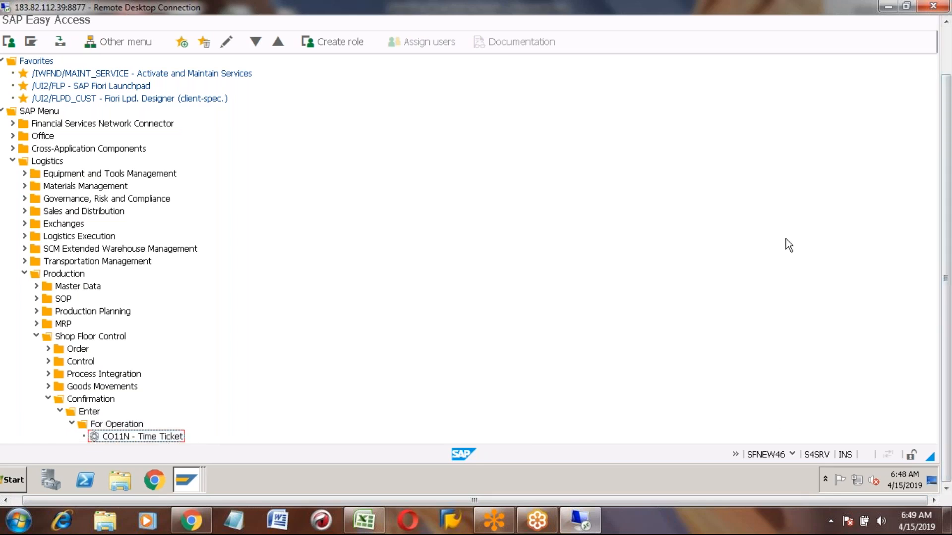
pyautogui.click(947, 37)
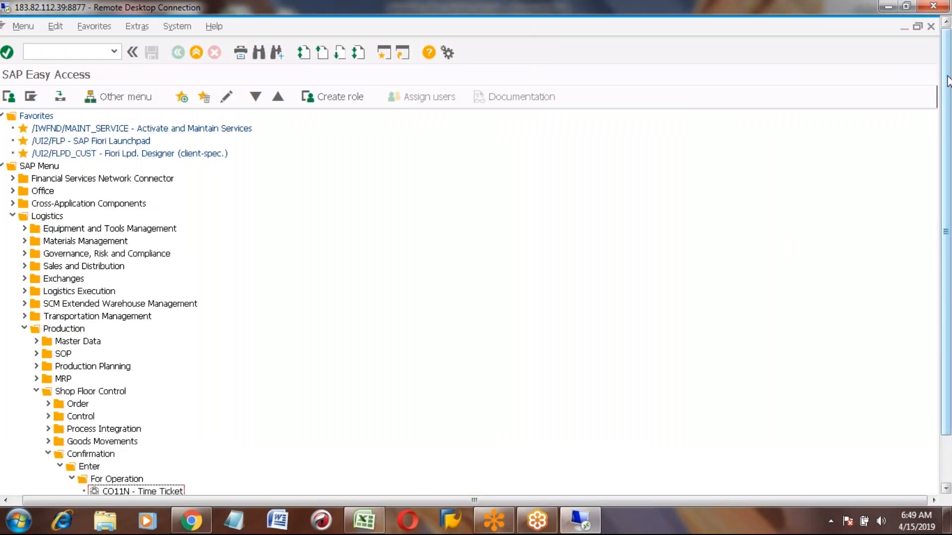
pyautogui.scroll(-1, 948, 79)
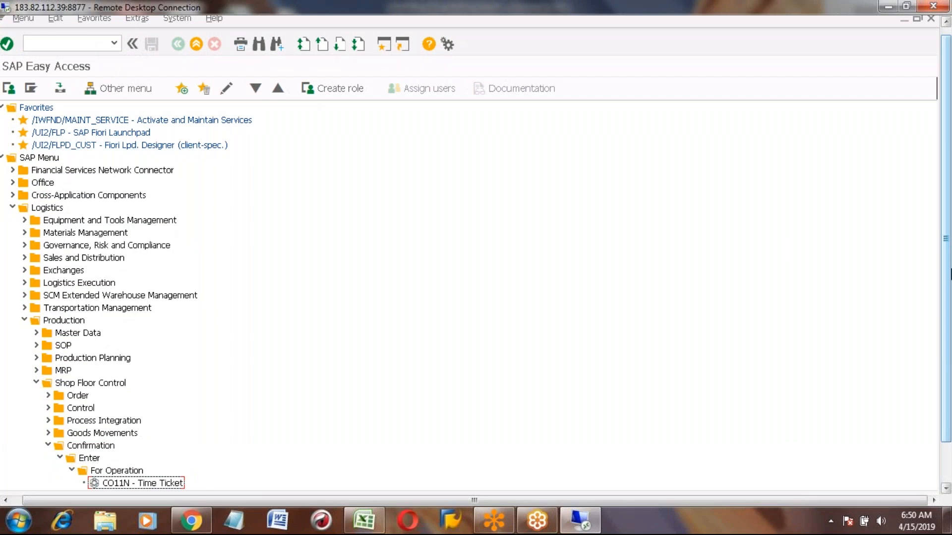
pyautogui.doubleClick(111, 485)
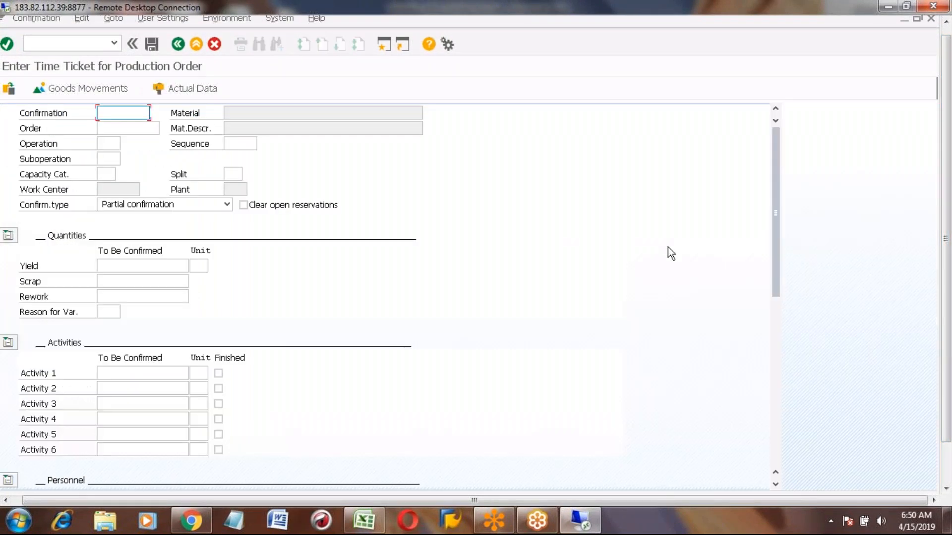
# - Place the cursor in the time ticket's Order field, and switch to the HONDA_CAR production order's operation overview session
pyautogui.click(944, 22)
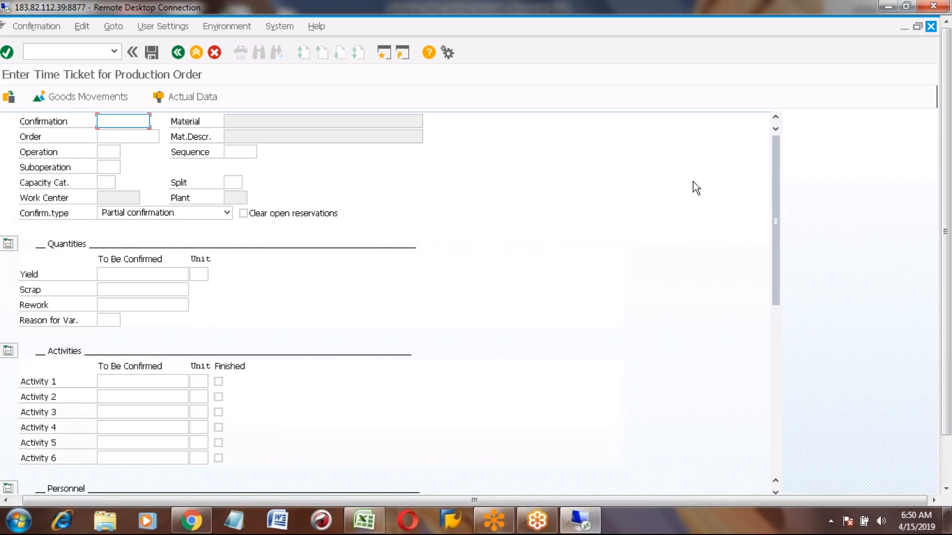
pyautogui.click(113, 136)
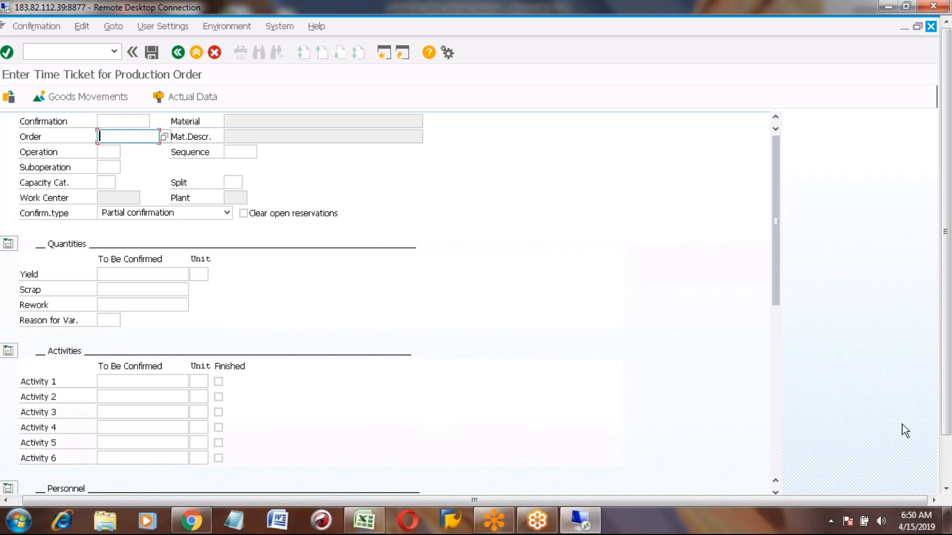
pyautogui.click(947, 471)
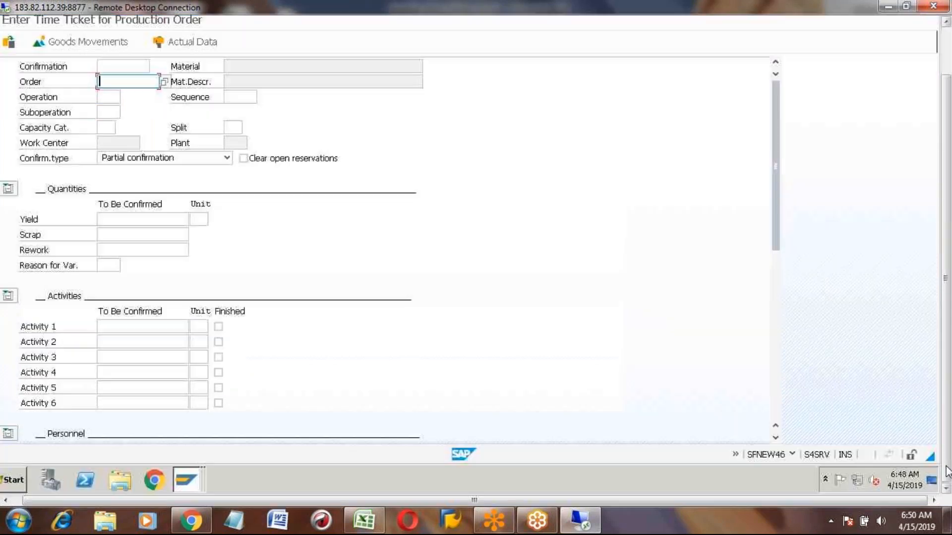
pyautogui.click(190, 477)
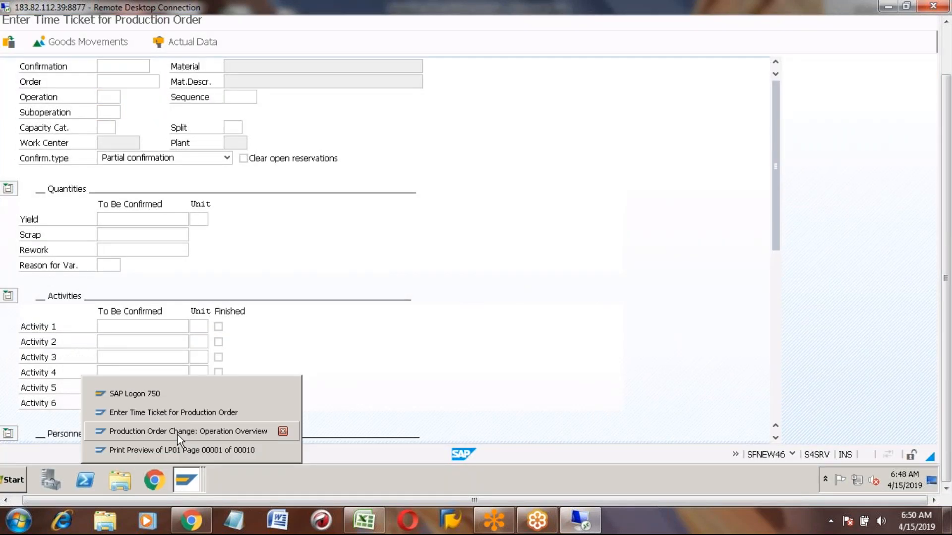
pyautogui.click(177, 435)
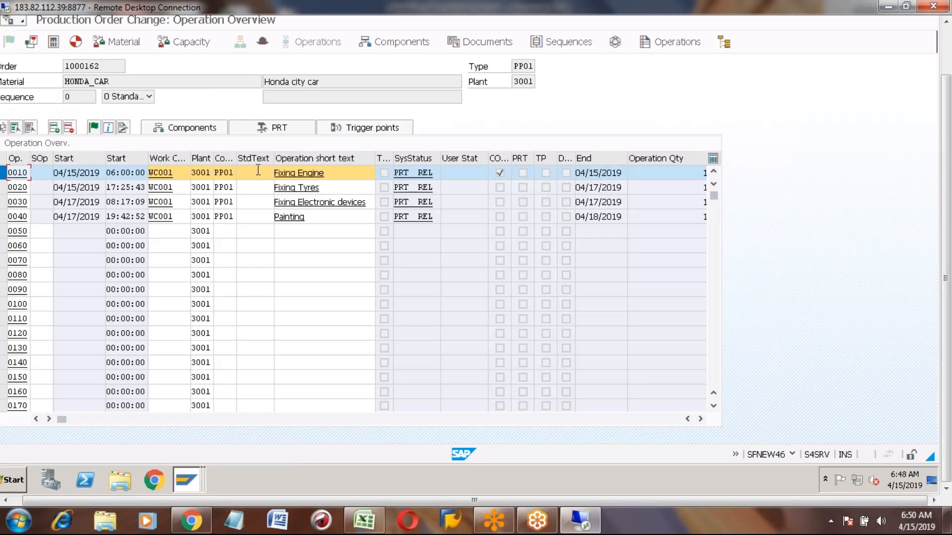
# - Select the production order number in the header of the HONDA_CAR operation overview, dismissing any dialog
pyautogui.click(113, 65)
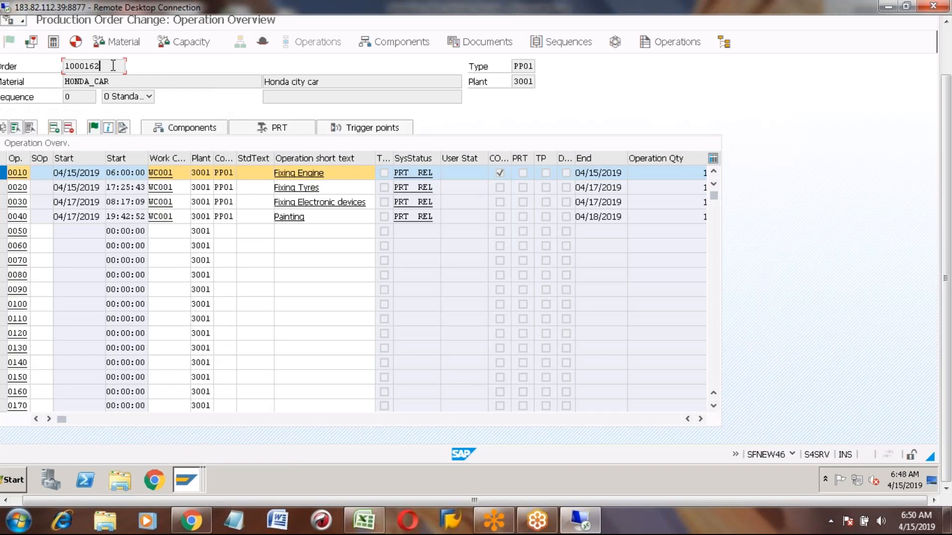
pyautogui.doubleClick(75, 70)
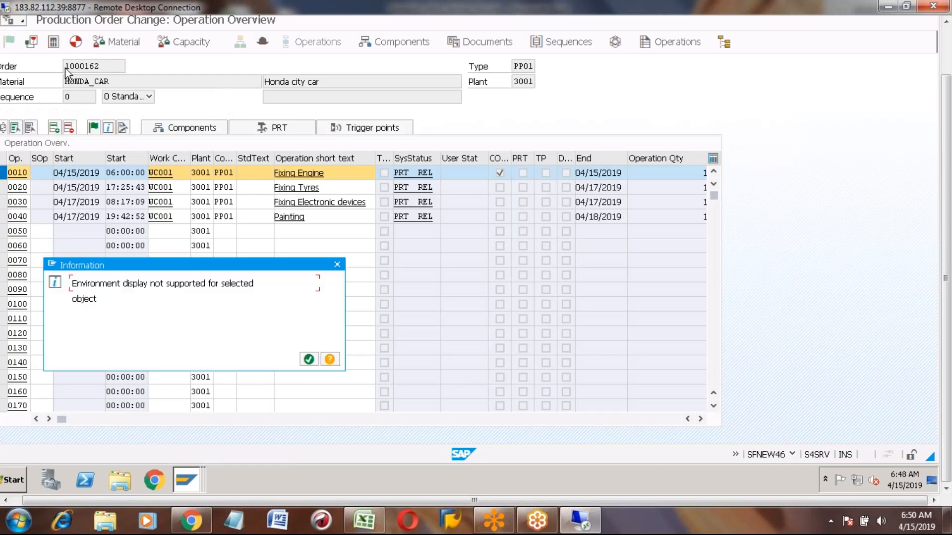
pyautogui.click(337, 264)
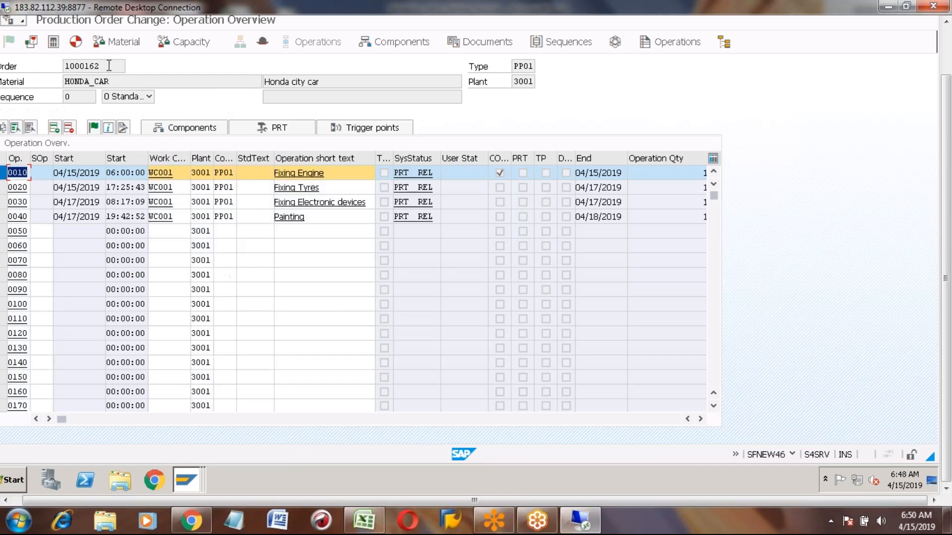
pyautogui.click(109, 65)
pyautogui.hotkey('shift', 'Left')
pyautogui.hotkey('shift', 'Left')
pyautogui.hotkey('shift', 'Left')
pyautogui.hotkey('shift', 'Left')
pyautogui.hotkey('shift', 'Left')
pyautogui.hotkey('shift', 'Left')
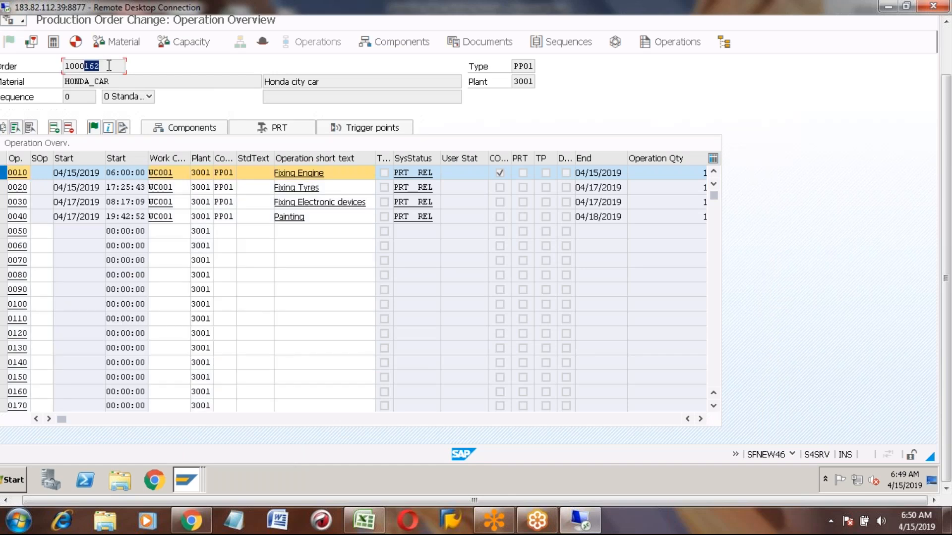
pyautogui.hotkey('shift', 'Left')
pyautogui.click(109, 65)
# - Check the CO11N entry in the Excel notes, return to SAP, and exit the production order change to SAP Easy Access
pyautogui.hotkey('alt', 'Tab')
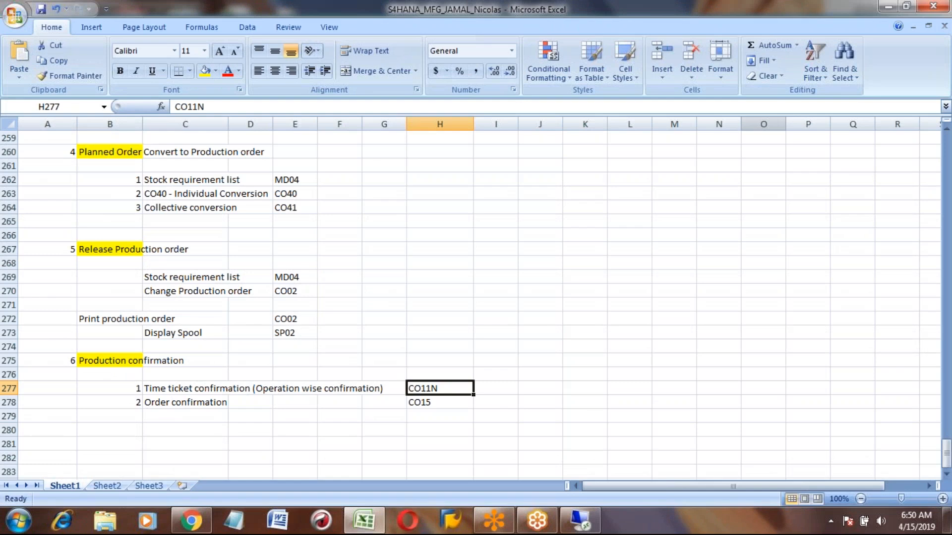
pyautogui.hotkey('alt', 'Tab')
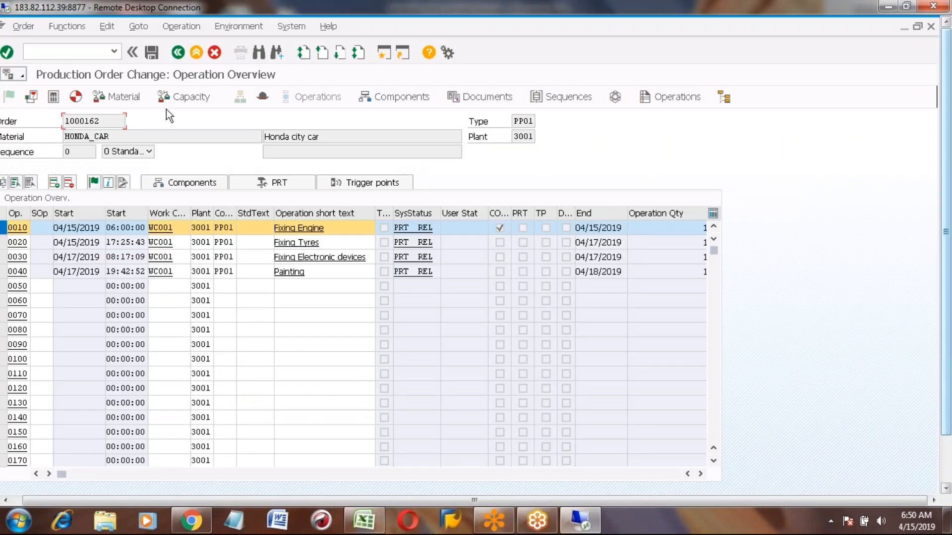
pyautogui.click(196, 53)
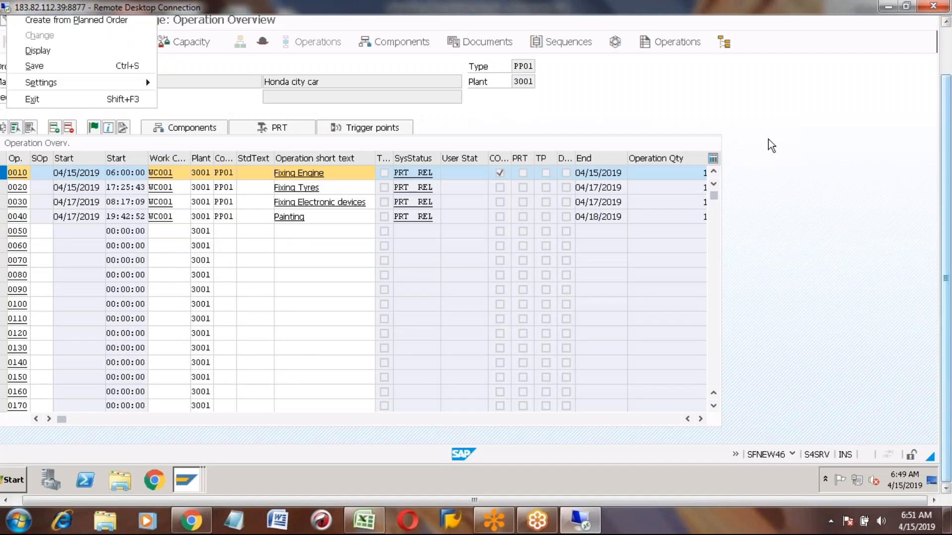
pyautogui.press('Escape')
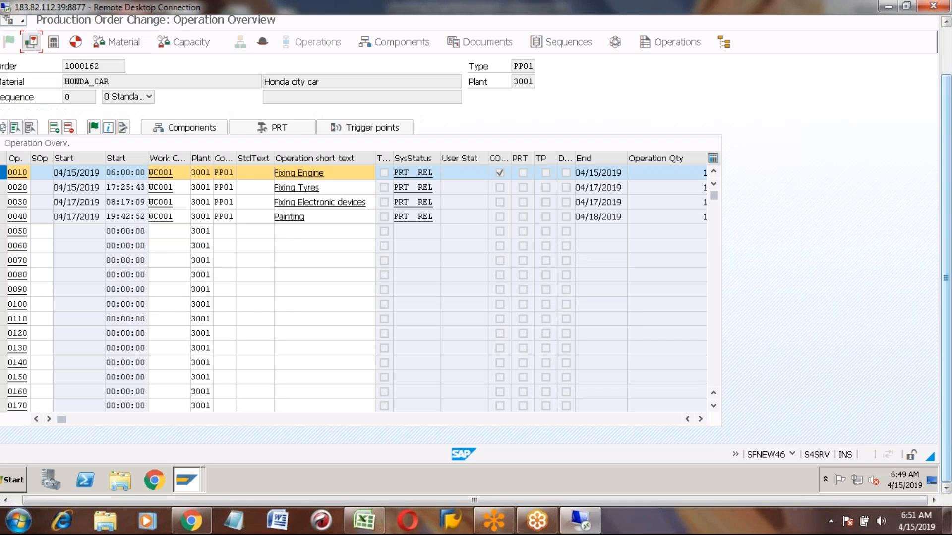
pyautogui.click(945, 39)
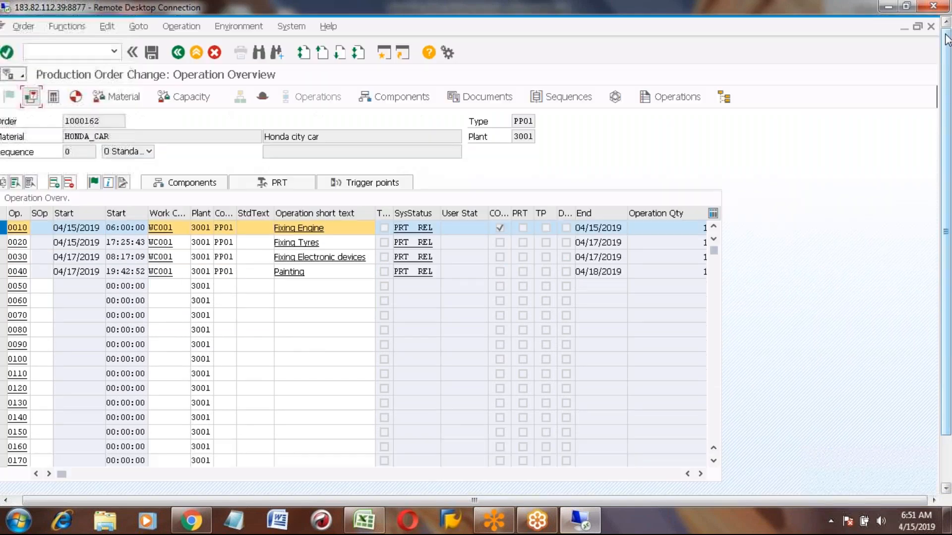
pyautogui.click(197, 52)
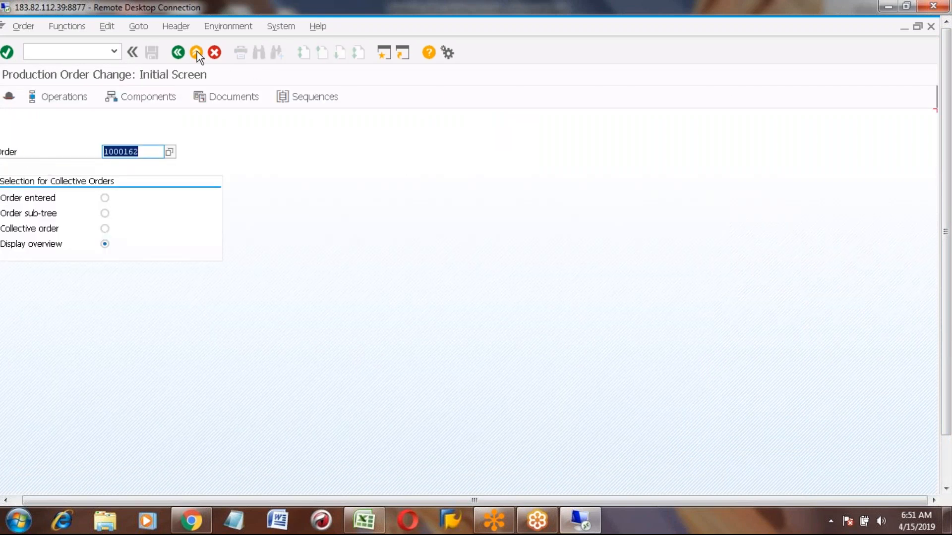
pyautogui.click(198, 51)
# - Switch to the Enter Time Ticket session, and enter the HONDA_CAR production order number and operation 0010
pyautogui.click(945, 473)
pyautogui.click(186, 480)
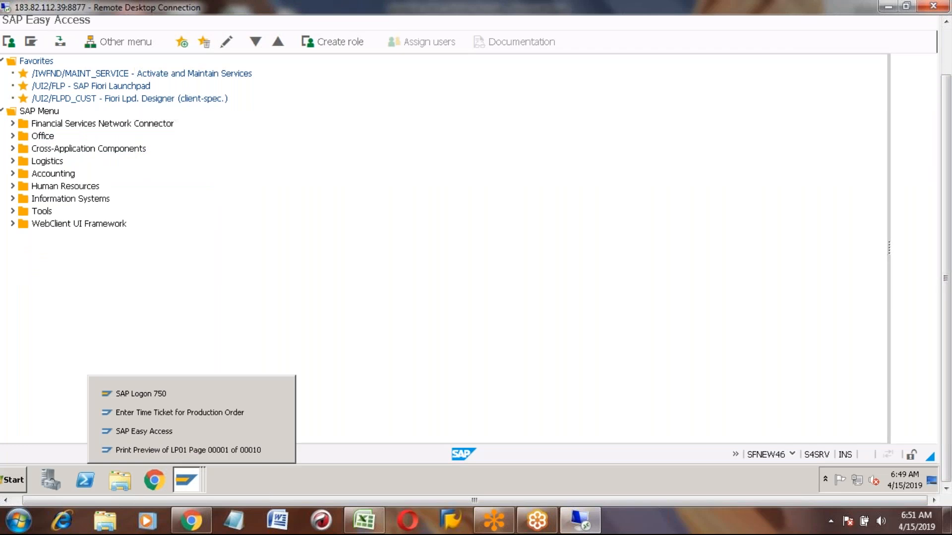
pyautogui.click(191, 412)
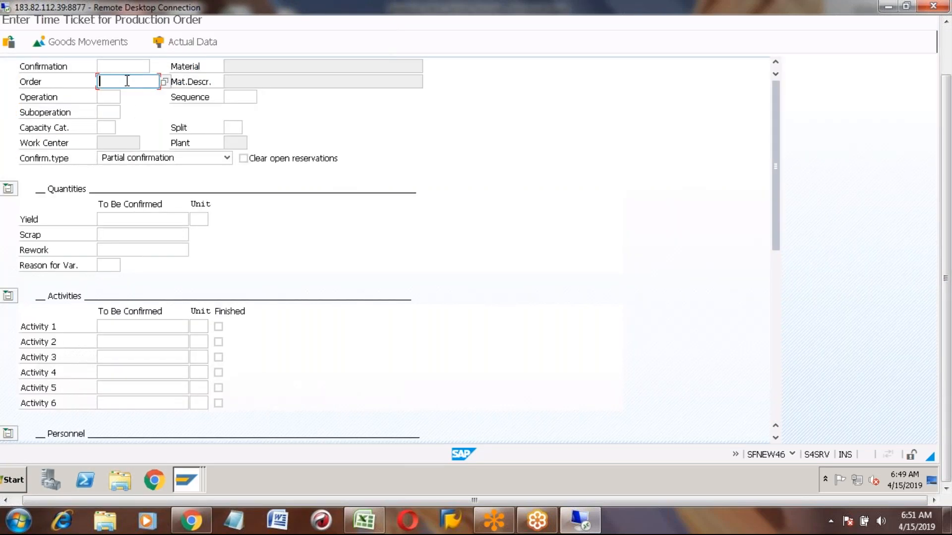
pyautogui.write('1000162')
pyautogui.click(945, 47)
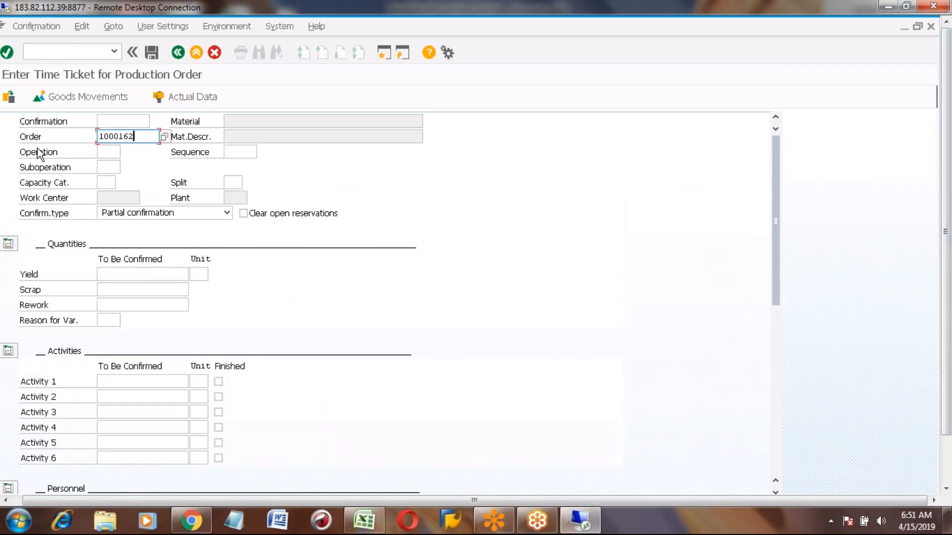
pyautogui.click(106, 152)
pyautogui.write('0010')
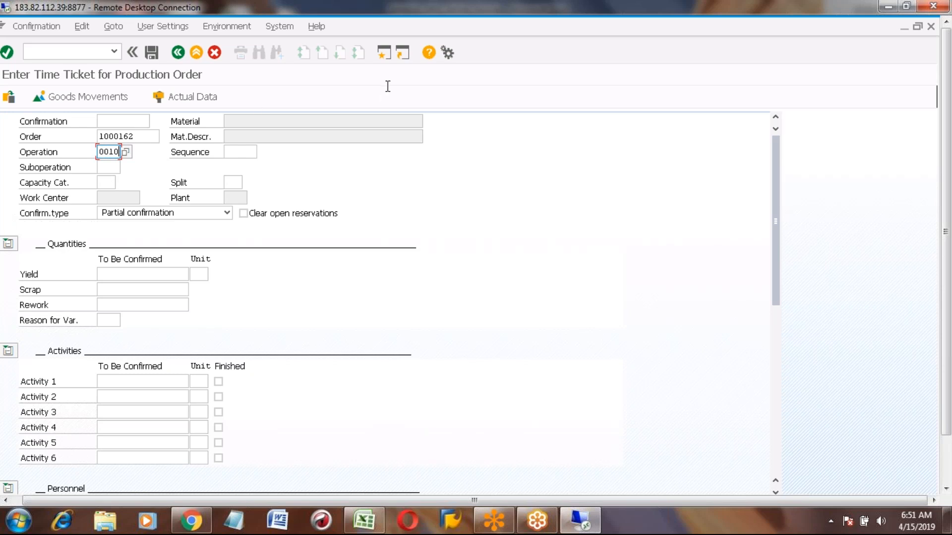
# - Open transaction CO03 in a new session and display the operation overview of the HONDA_CAR production order
pyautogui.click(383, 53)
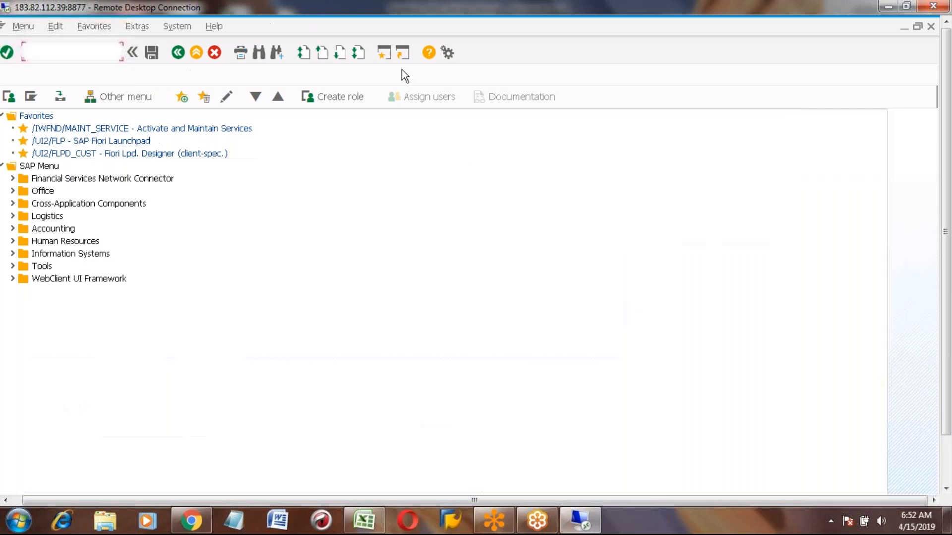
pyautogui.write('co')
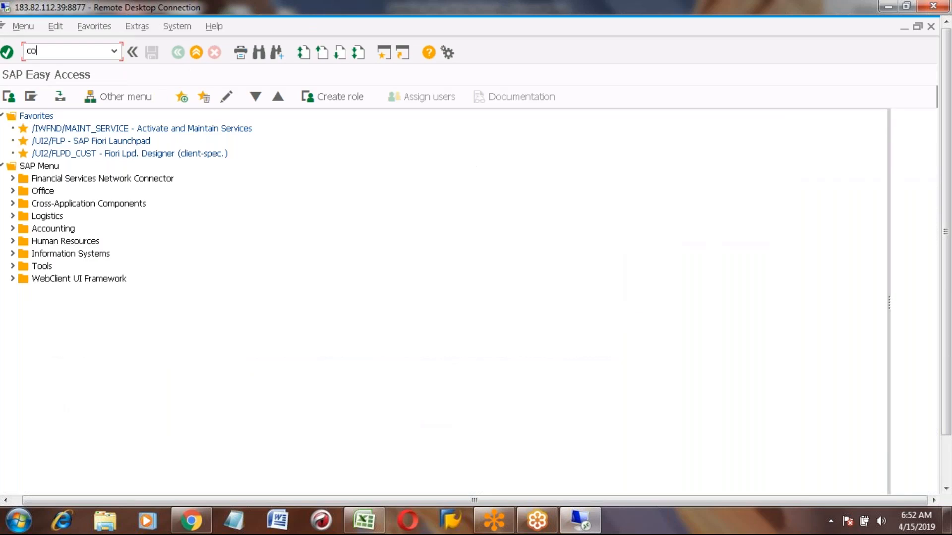
pyautogui.press('BackSpace')
pyautogui.press('BackSpace')
pyautogui.write('CO03')
pyautogui.press('Return')
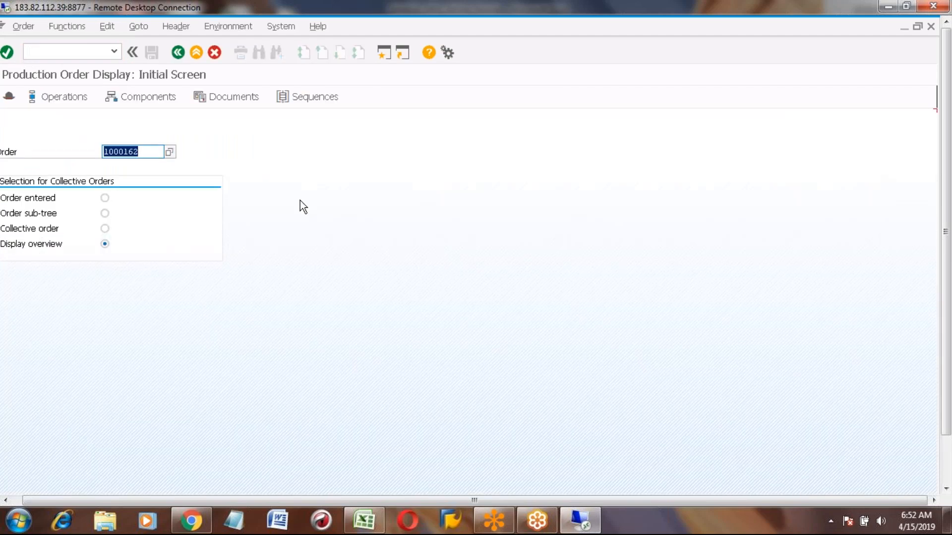
pyautogui.press('Return')
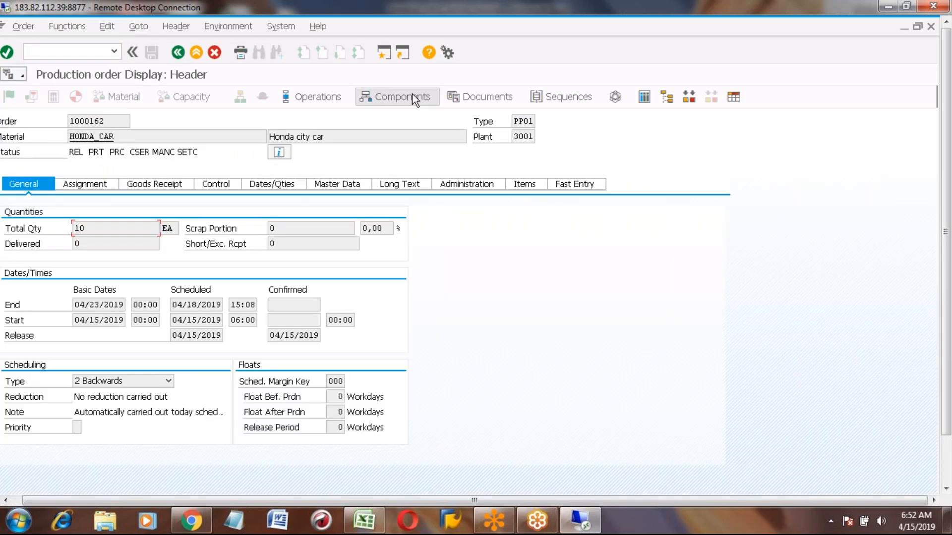
pyautogui.click(314, 96)
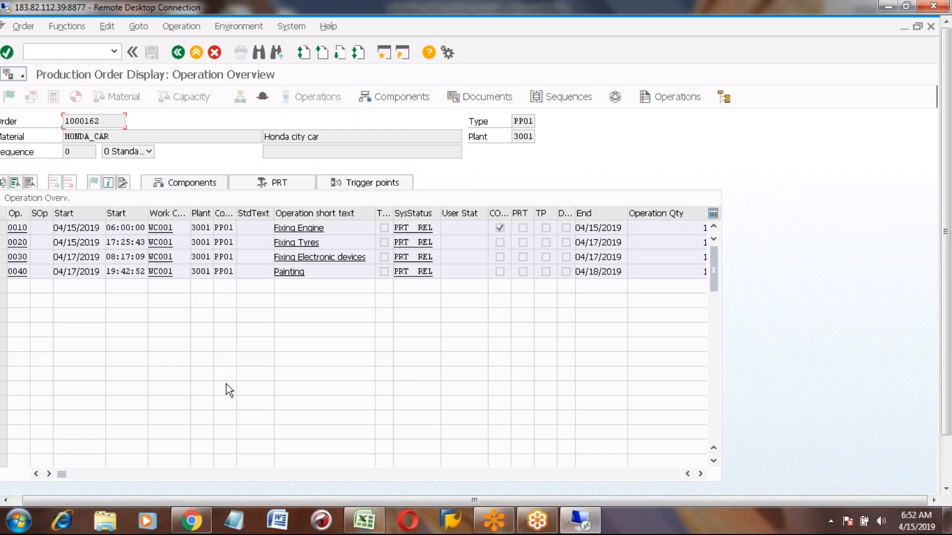
# - Look up operation 0010 in the overview and select its short text, Fixing Engine
pyautogui.click(17, 228)
pyautogui.click(341, 231)
pyautogui.hotkey('shift', 'Left')
pyautogui.hotkey('shift', 'Left')
pyautogui.hotkey('shift', 'Left')
pyautogui.hotkey('shift', 'Left')
pyautogui.hotkey('shift', 'Left')
pyautogui.hotkey('shift', 'Left')
pyautogui.hotkey('shift', 'Left')
pyautogui.hotkey('shift', 'Left')
pyautogui.hotkey('shift', 'Left')
pyautogui.hotkey('shift', 'Left')
pyautogui.hotkey('shift', 'Left')
pyautogui.hotkey('shift', 'Left')
pyautogui.hotkey('shift', 'Left')
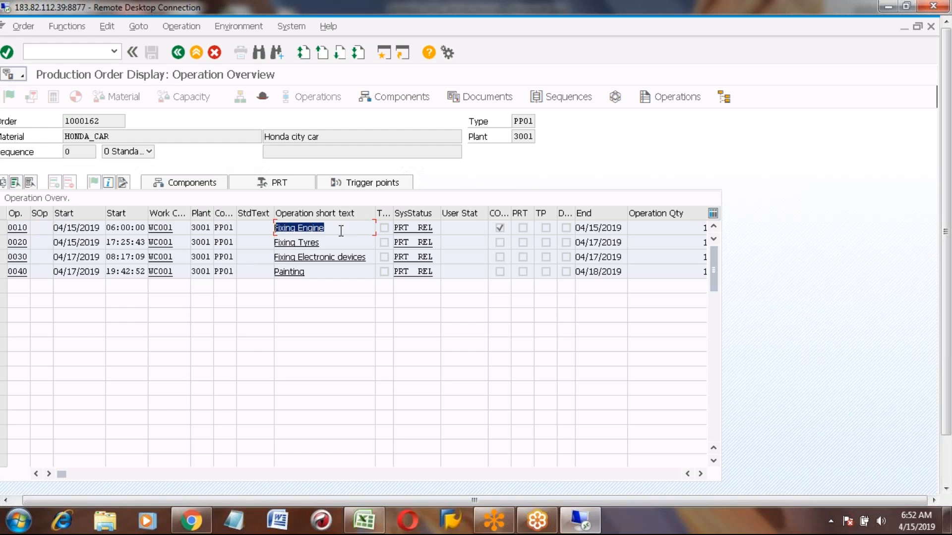
# - Switch back to the Enter Time Ticket session and load the data for operation 0010, checking its material, work center and plant
pyautogui.click(946, 469)
pyautogui.moveTo(195, 480)
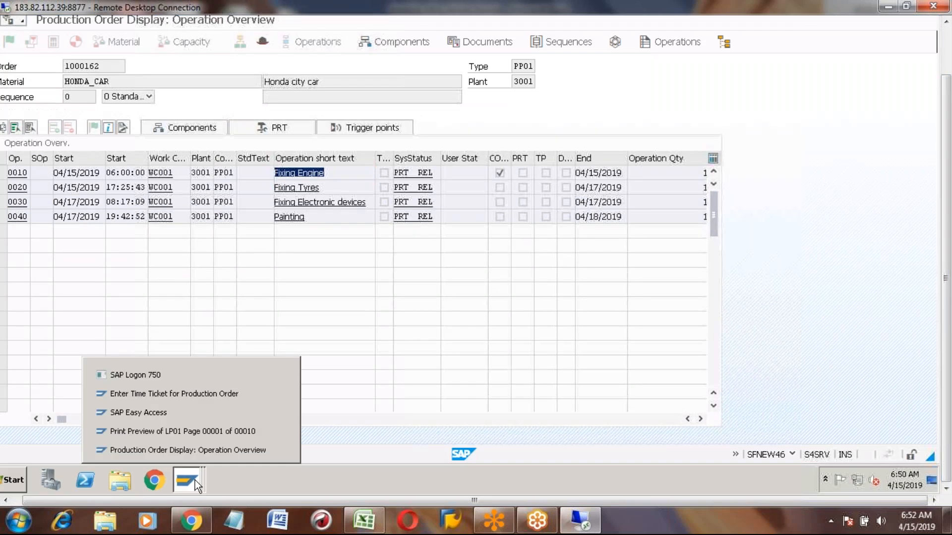
pyautogui.click(170, 392)
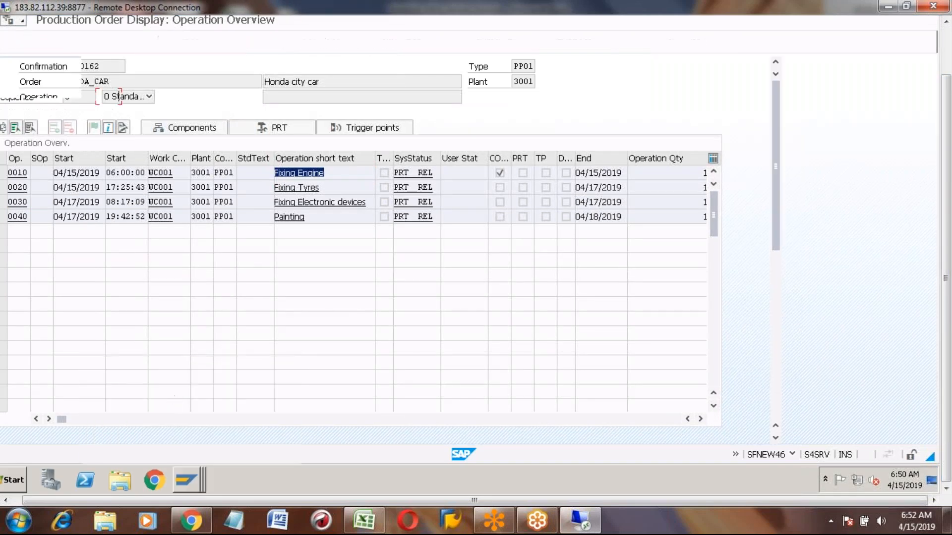
pyautogui.click(947, 55)
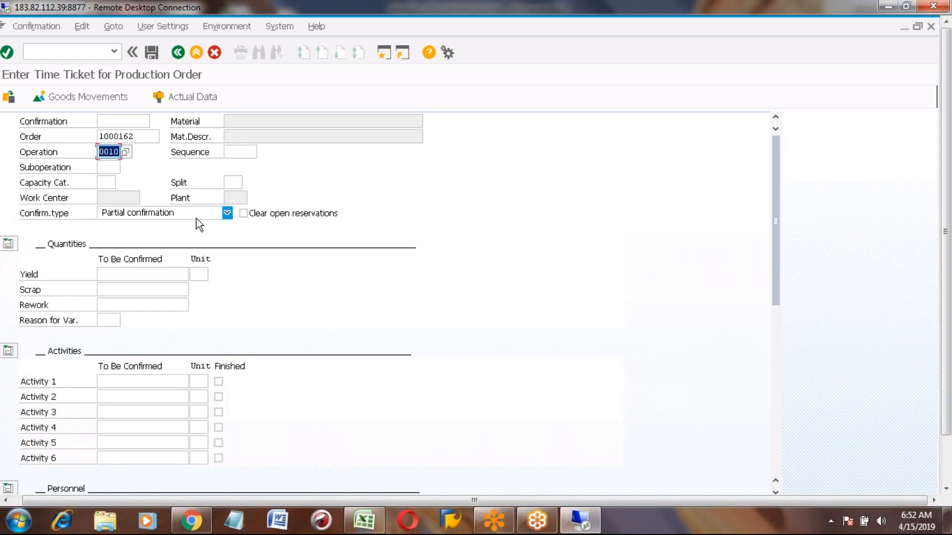
pyautogui.press('Return')
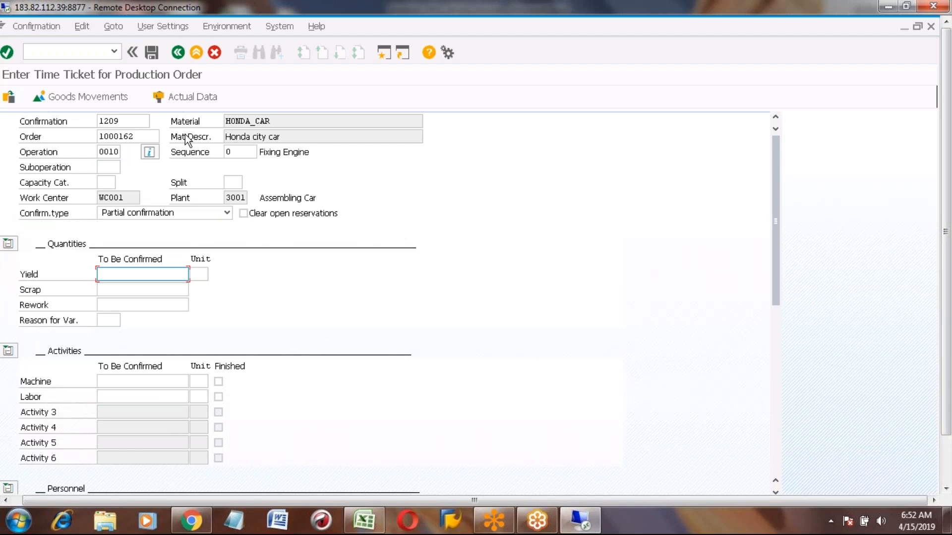
pyautogui.click(294, 138)
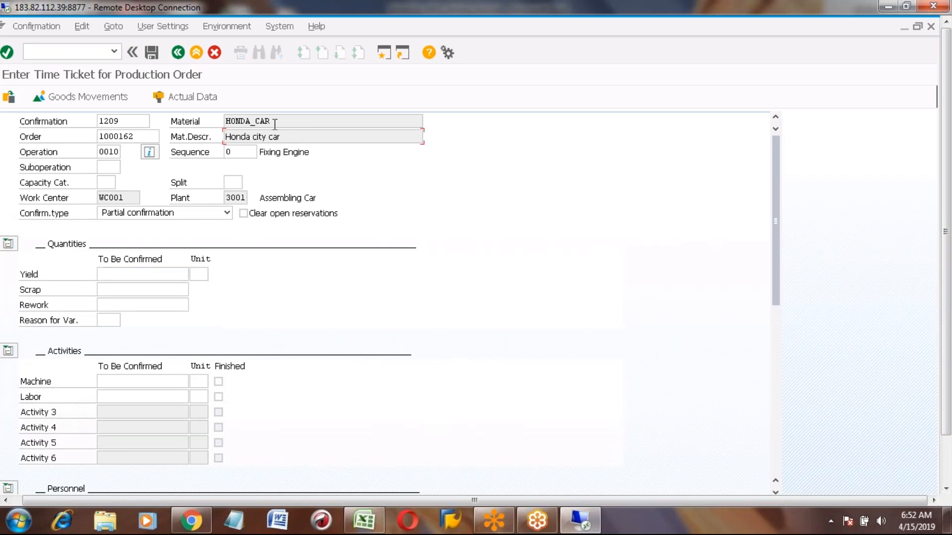
pyautogui.click(257, 120)
pyautogui.click(125, 196)
pyautogui.click(236, 198)
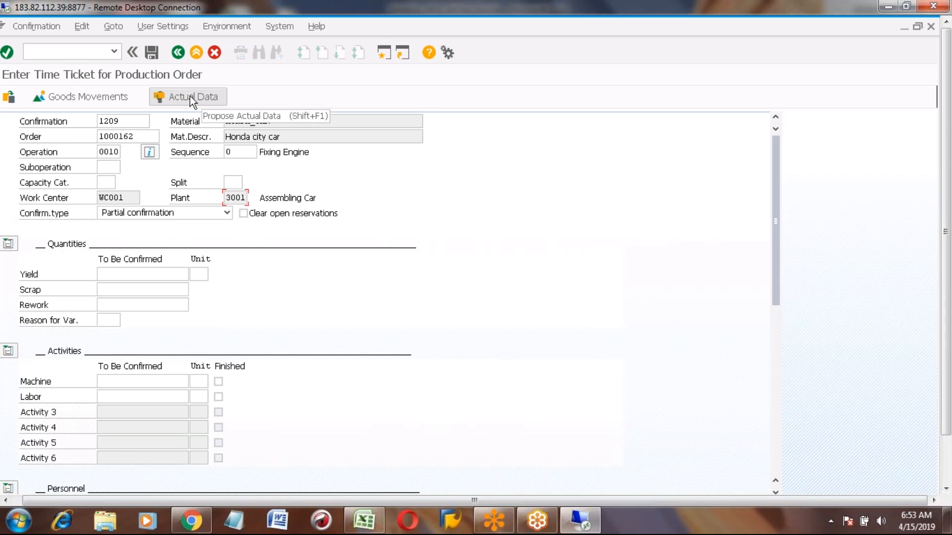
# - Propose the actual data for operation 0010 and set the yield to be confirmed to 5 EA
pyautogui.click(111, 275)
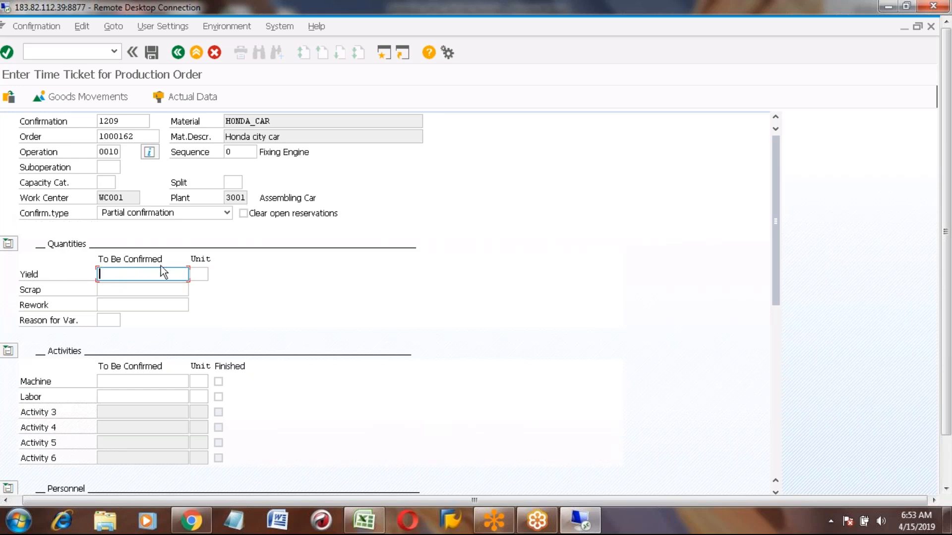
pyautogui.click(186, 98)
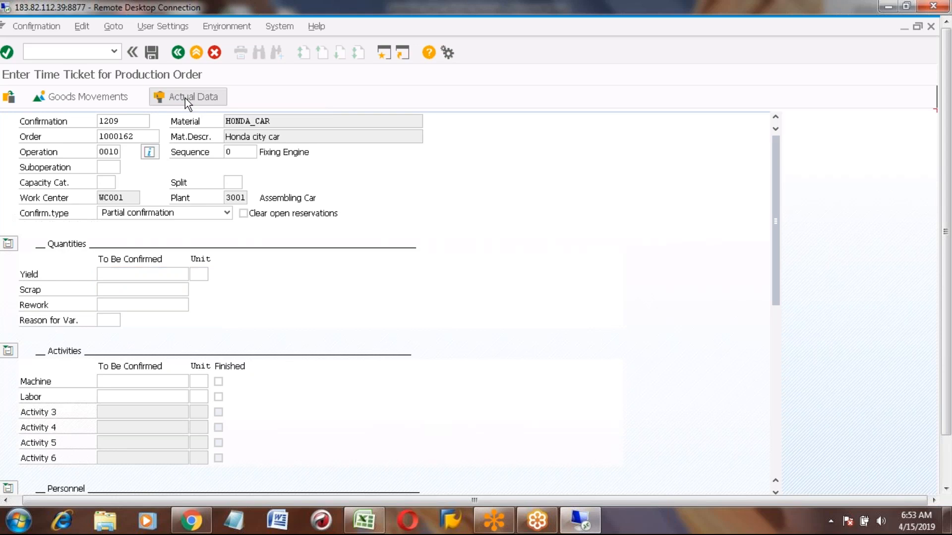
pyautogui.click(116, 274)
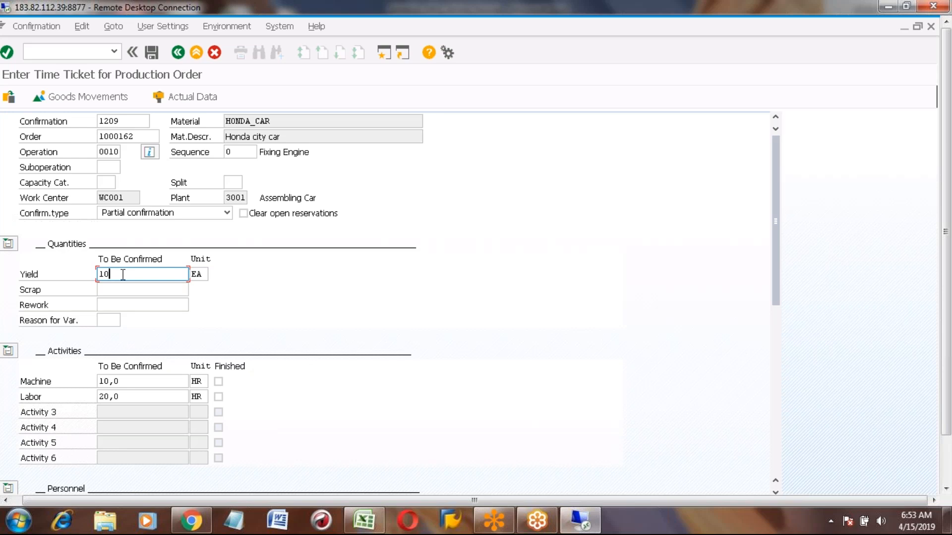
pyautogui.press('BackSpace')
pyautogui.press('BackSpace')
pyautogui.write('5')
pyautogui.press('Return')
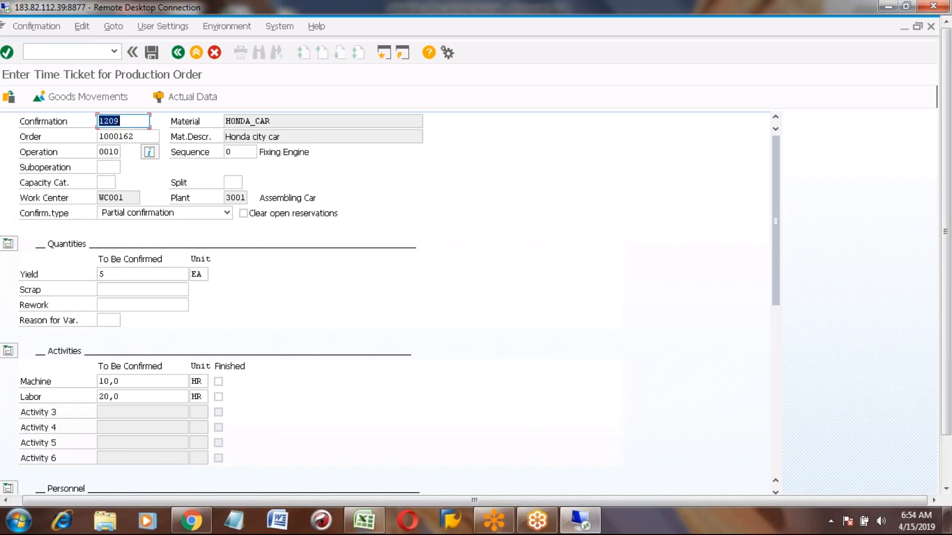
pyautogui.click(118, 274)
pyautogui.press('Return')
pyautogui.click(113, 273)
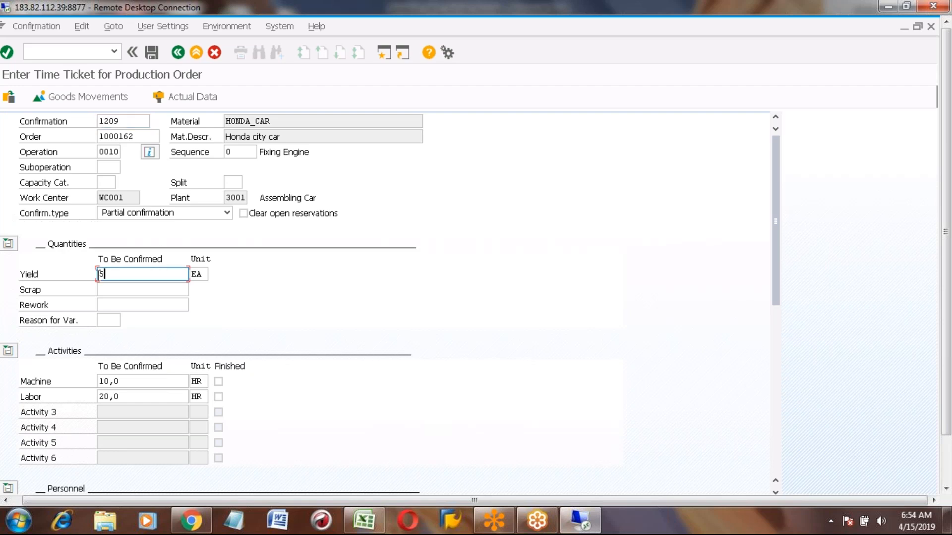
# - Set the machine activity to 6 HR and the labor activity to 30 HR, and recheck them against the yield
pyautogui.click(126, 382)
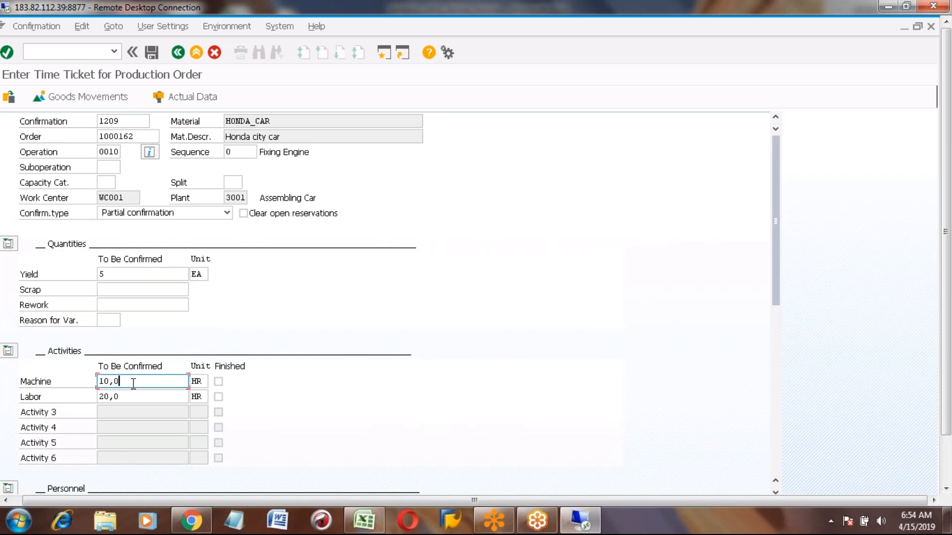
pyautogui.press('BackSpace')
pyautogui.press('BackSpace')
pyautogui.press('BackSpace')
pyautogui.press('BackSpace')
pyautogui.write('6')
pyautogui.click(129, 397)
pyautogui.press('BackSpace')
pyautogui.press('BackSpace')
pyautogui.press('BackSpace')
pyautogui.press('BackSpace')
pyautogui.write('30')
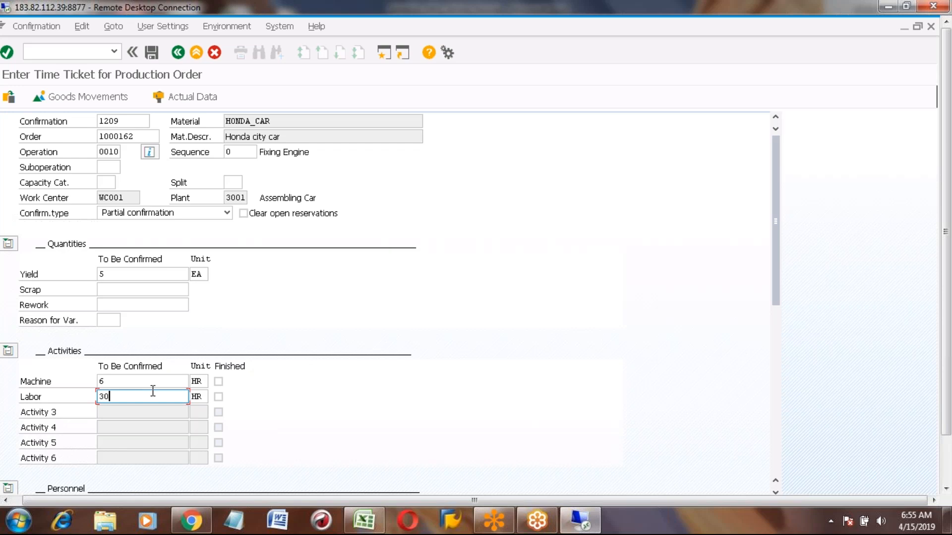
pyautogui.click(113, 274)
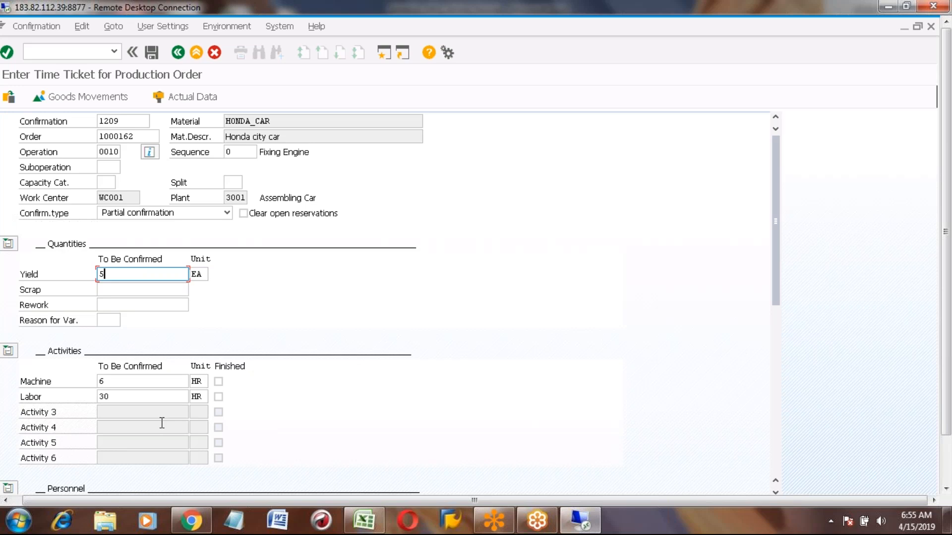
pyautogui.click(112, 381)
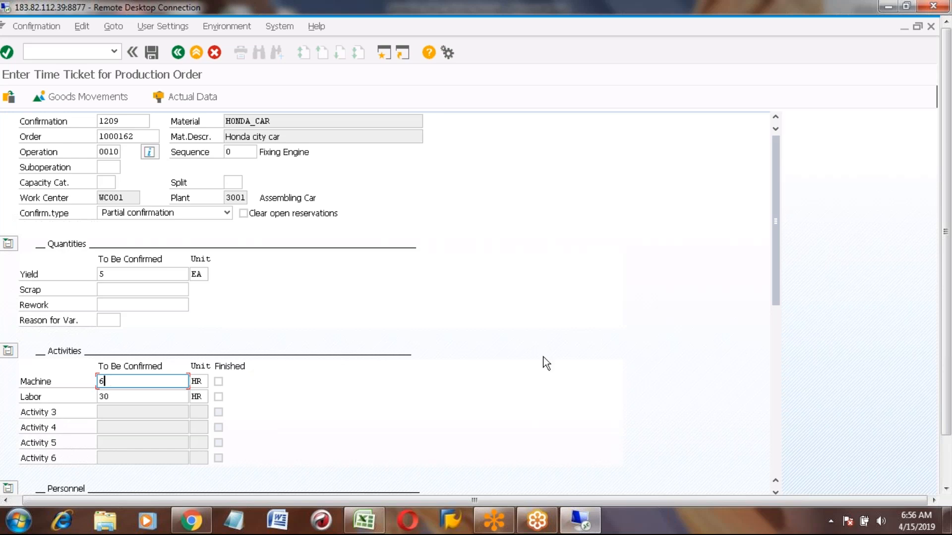
pyautogui.click(113, 275)
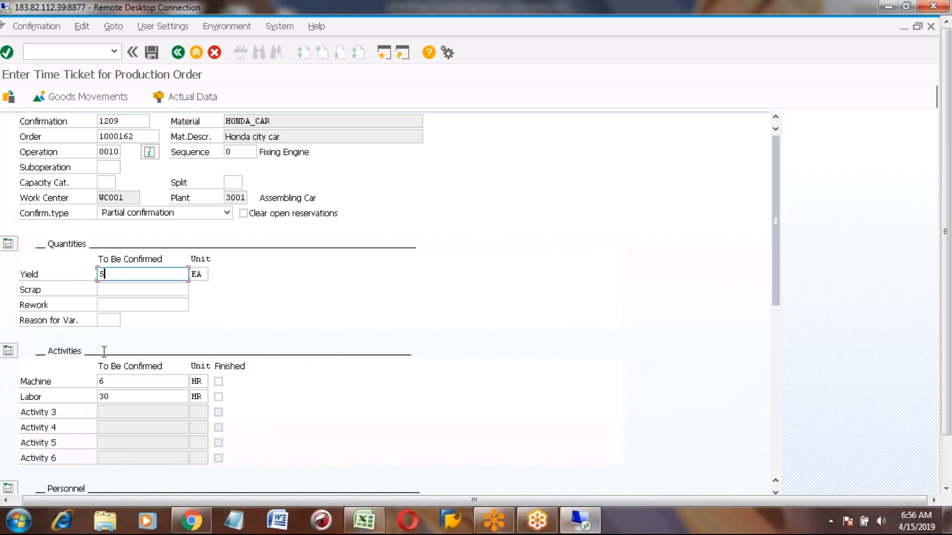
pyautogui.click(121, 386)
pyautogui.click(116, 396)
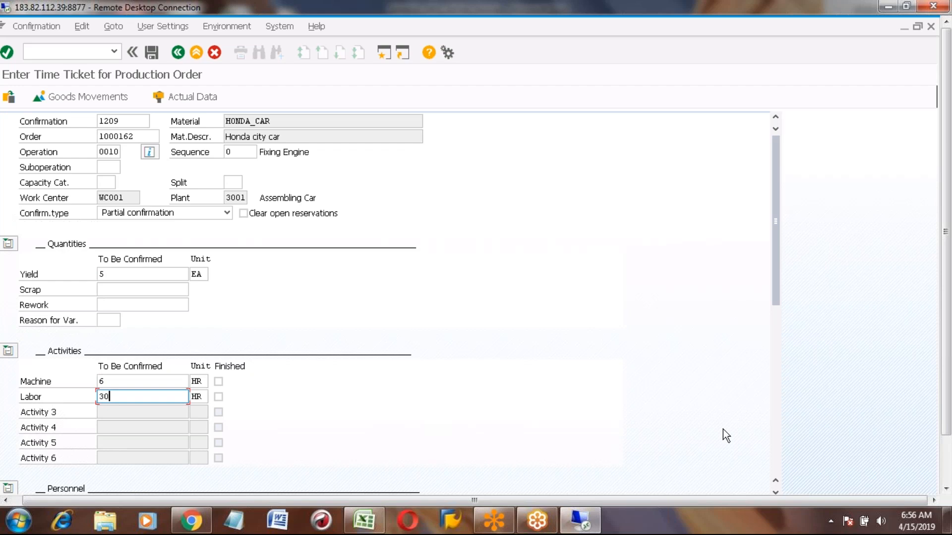
# - Check the personnel number and execution times, and enter the confirmation text "Extra labour used for arranging Engine"
pyautogui.click(774, 492)
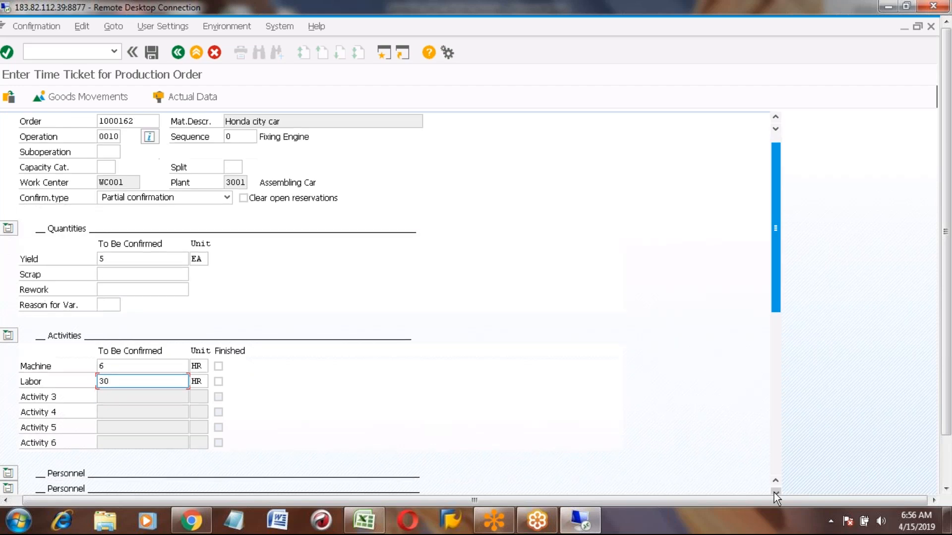
pyautogui.click(774, 493)
pyautogui.click(775, 492)
pyautogui.click(774, 492)
pyautogui.click(774, 493)
pyautogui.click(774, 493)
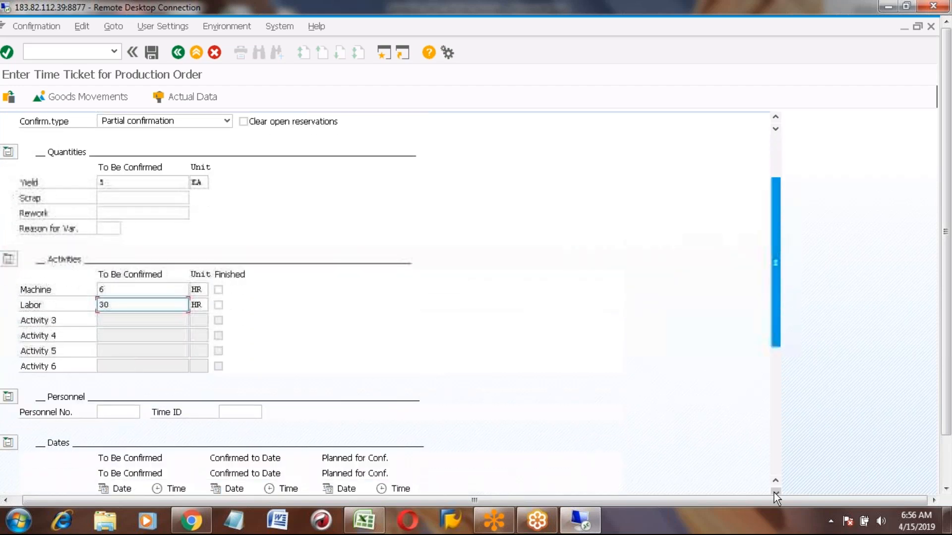
pyautogui.click(774, 493)
pyautogui.click(775, 492)
pyautogui.click(775, 493)
pyautogui.click(775, 492)
pyautogui.click(774, 493)
pyautogui.click(774, 493)
pyautogui.click(774, 493)
pyautogui.click(775, 492)
pyautogui.click(775, 493)
pyautogui.click(774, 492)
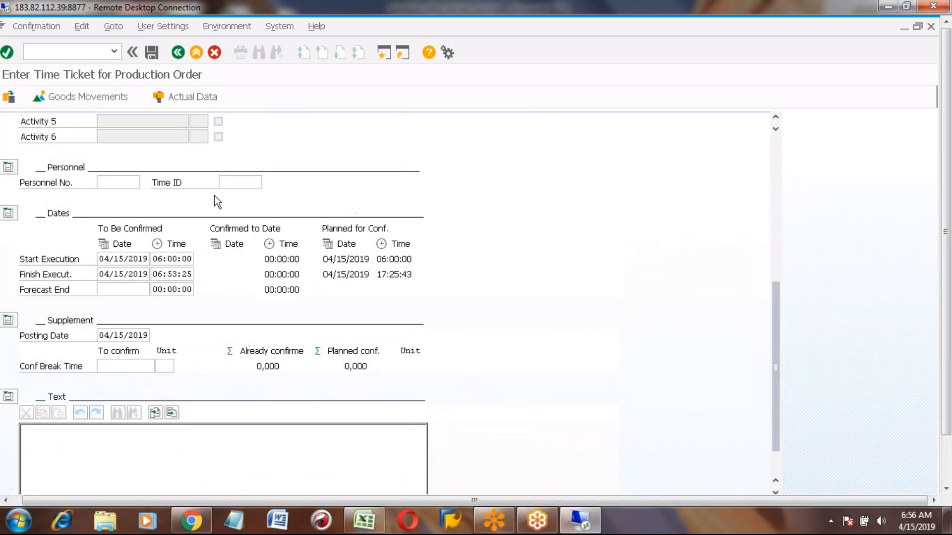
pyautogui.click(115, 181)
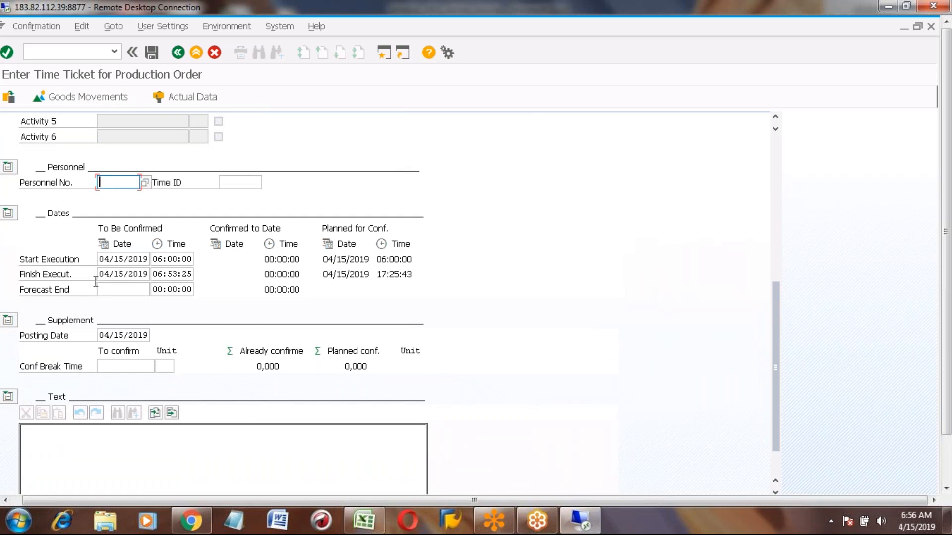
pyautogui.click(117, 260)
pyautogui.click(168, 259)
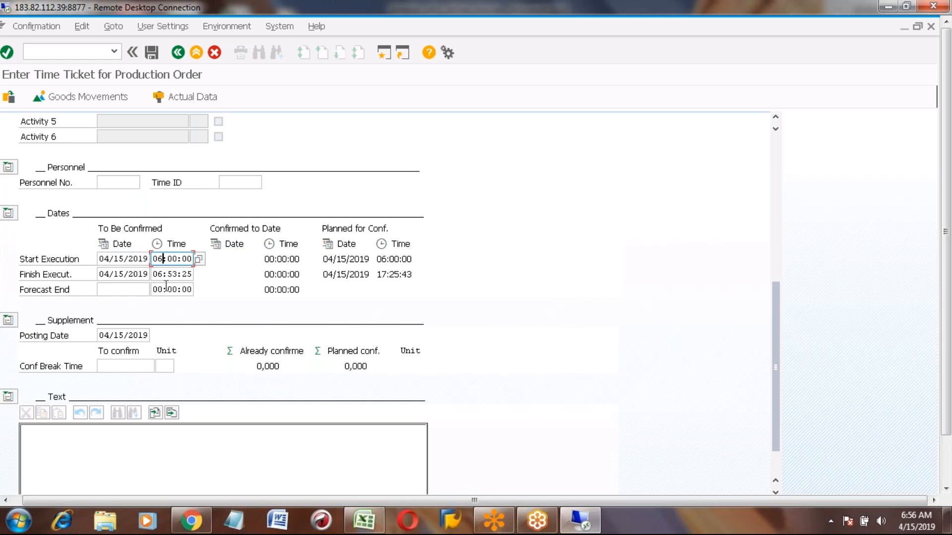
pyautogui.click(163, 274)
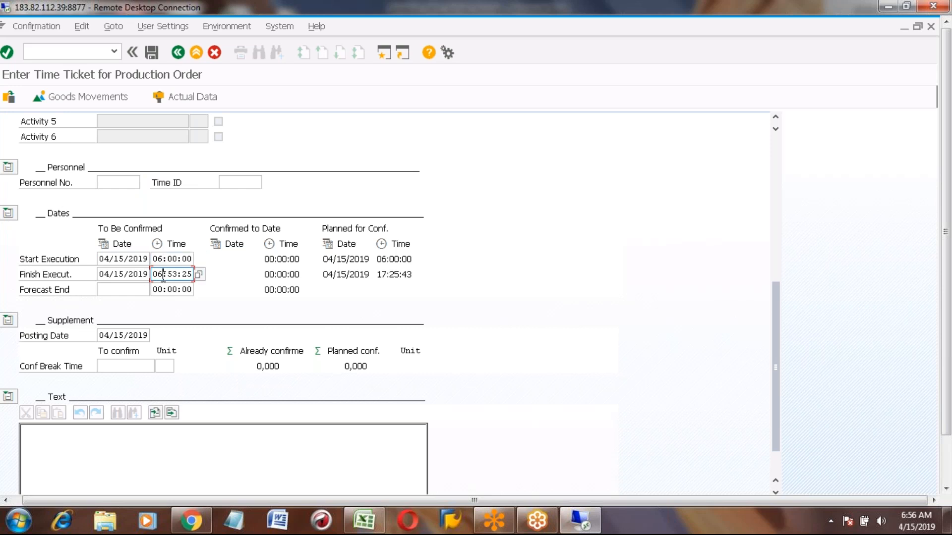
pyautogui.click(42, 440)
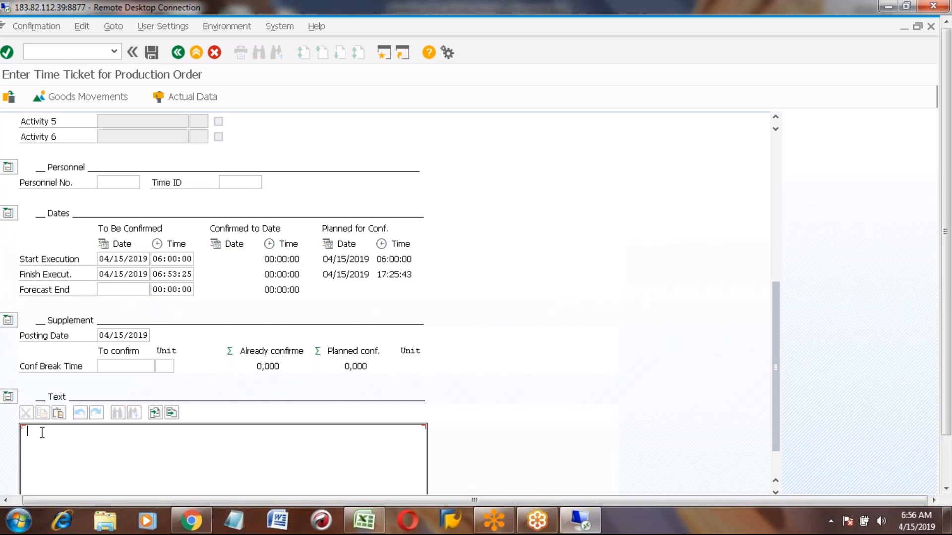
pyautogui.write('Extra labour used for arranging Engine')
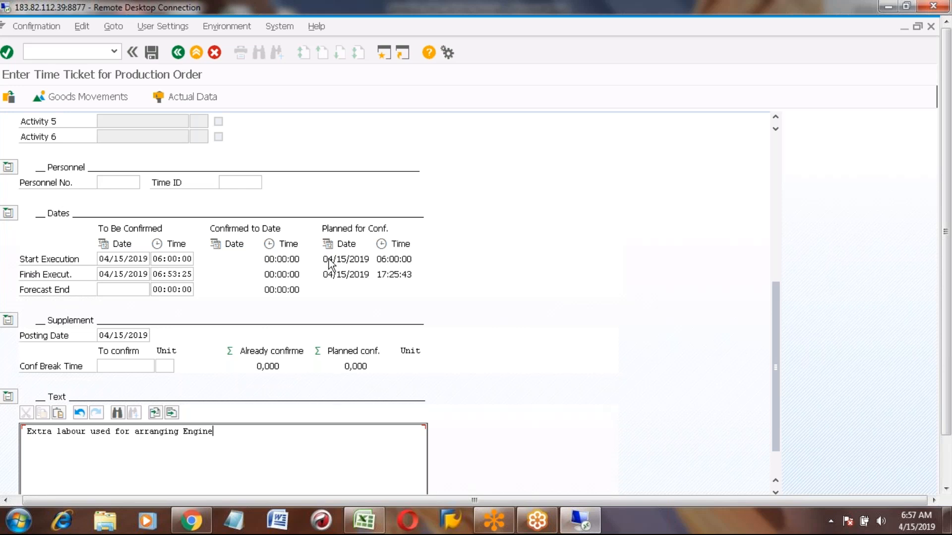
# - Examine the available confirmation types without changing the selection, and place the cursor in the Yield field
pyautogui.click(775, 150)
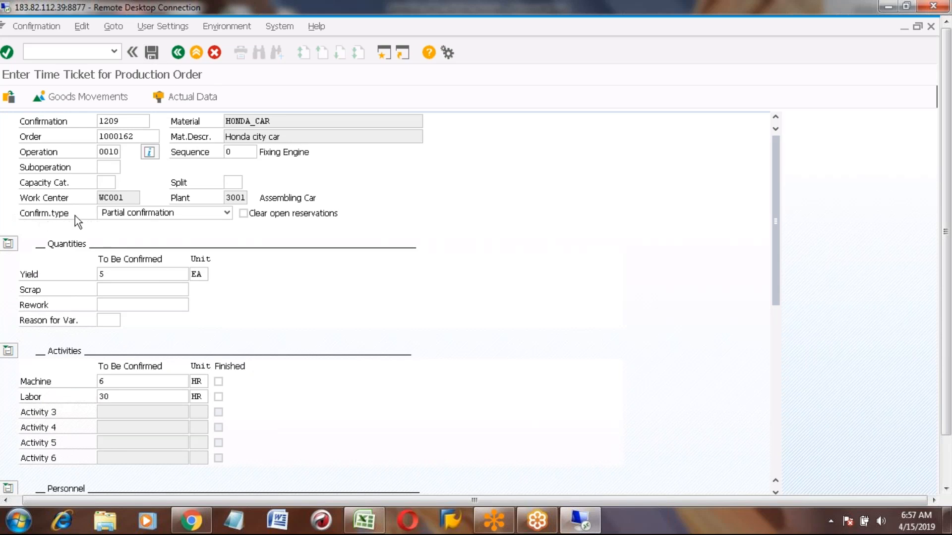
pyautogui.click(227, 214)
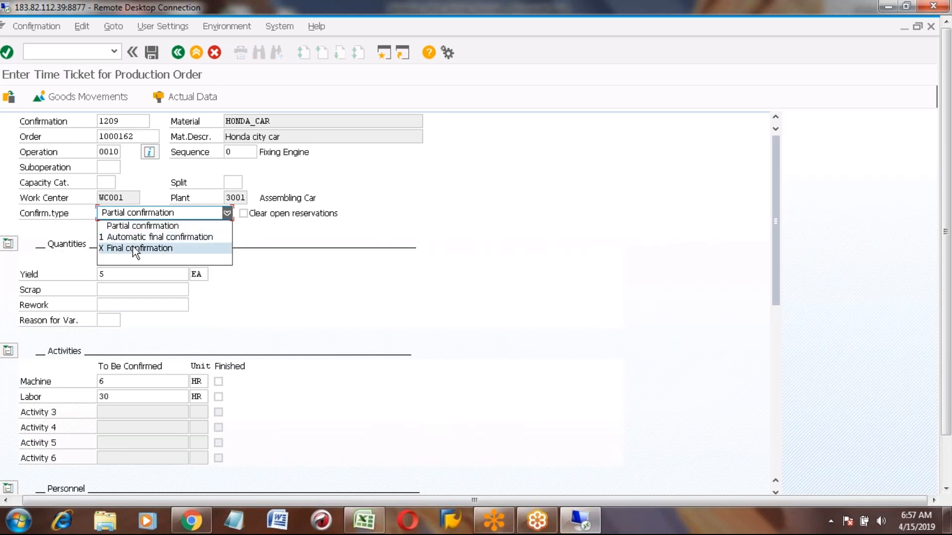
pyautogui.click(363, 303)
pyautogui.click(113, 274)
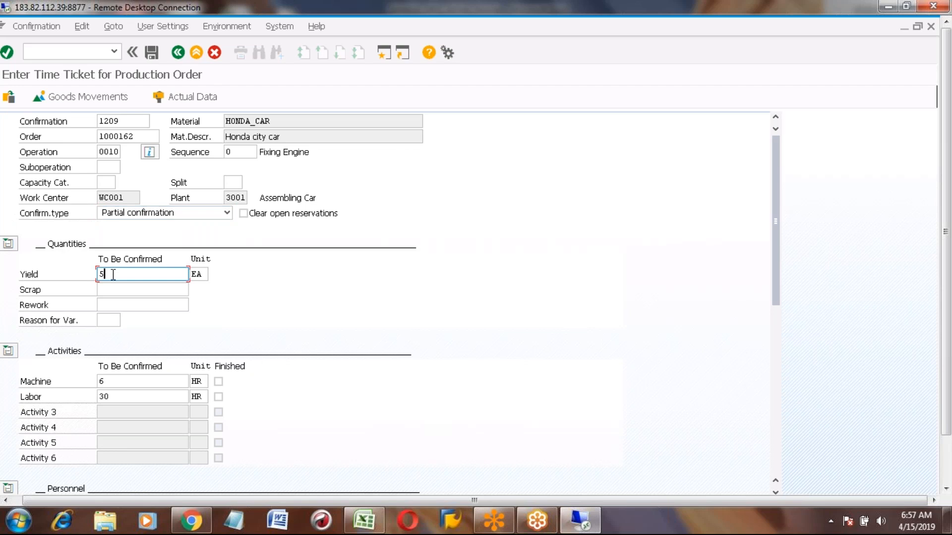
# - Examine the available confirmation types for the time ticket of operation 0010 alongside its yield quantity
pyautogui.doubleClick(113, 274)
pyautogui.click(226, 213)
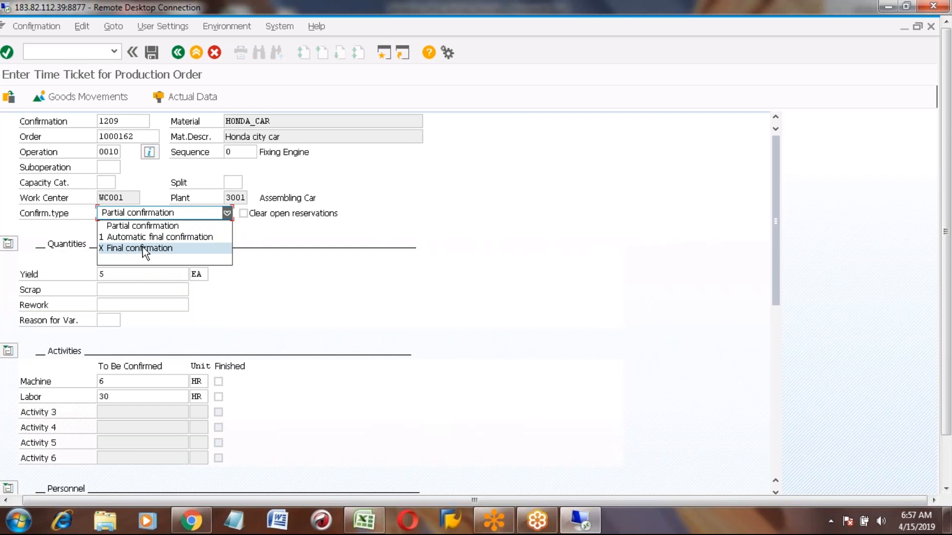
pyautogui.click(293, 283)
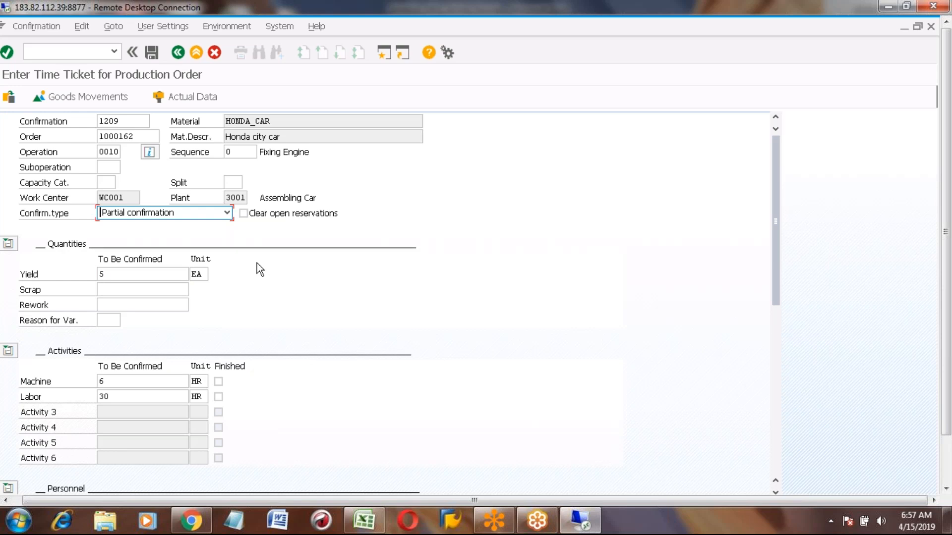
pyautogui.click(112, 272)
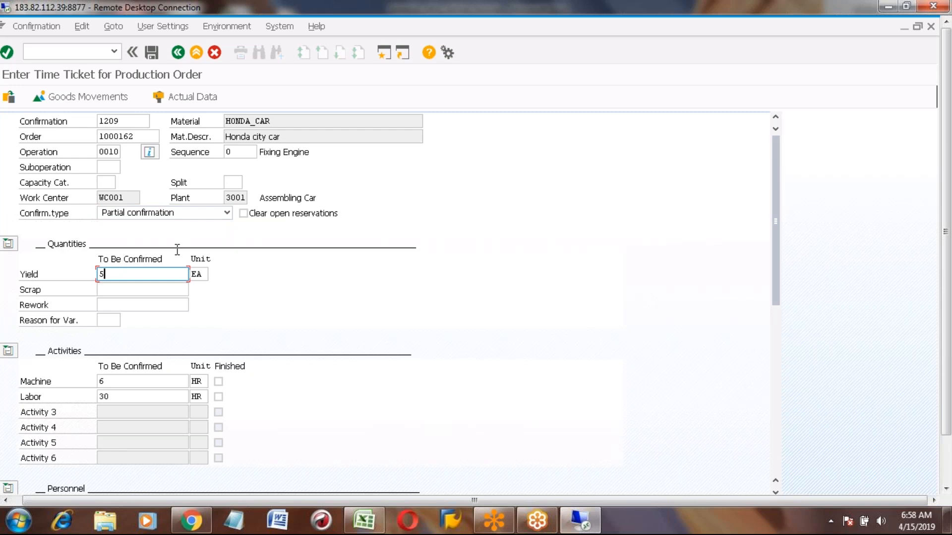
pyautogui.click(226, 214)
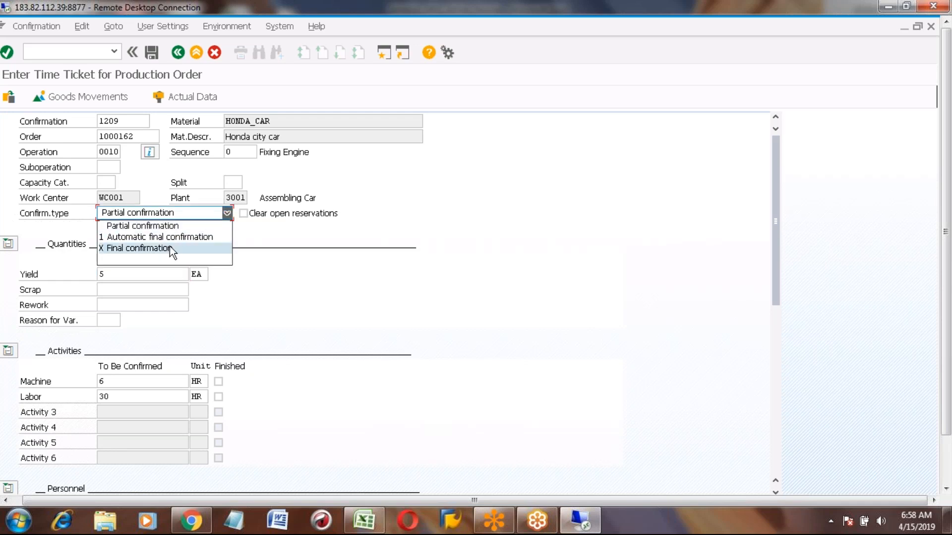
pyautogui.click(116, 272)
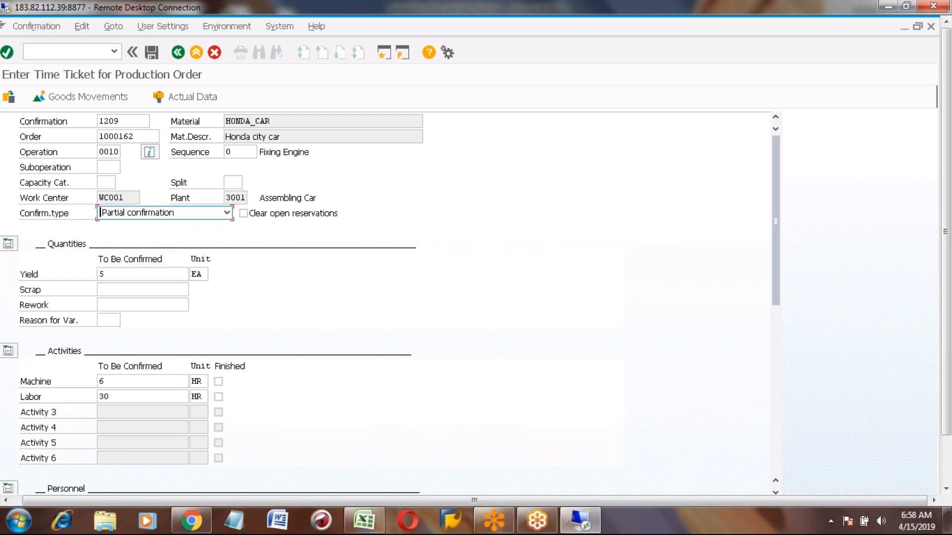
# - Set the confirmation type to Partial confirmation and save the time ticket for operation 0010
pyautogui.click(153, 214)
pyautogui.click(143, 227)
pyautogui.click(151, 52)
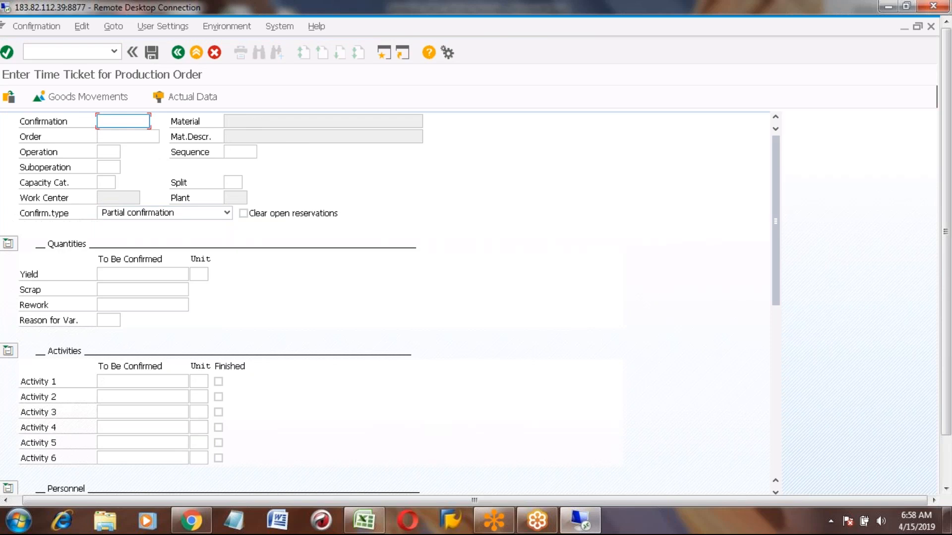
# - Check the save status of the time ticket and switch to the session showing the production order's operation overview
pyautogui.click(947, 474)
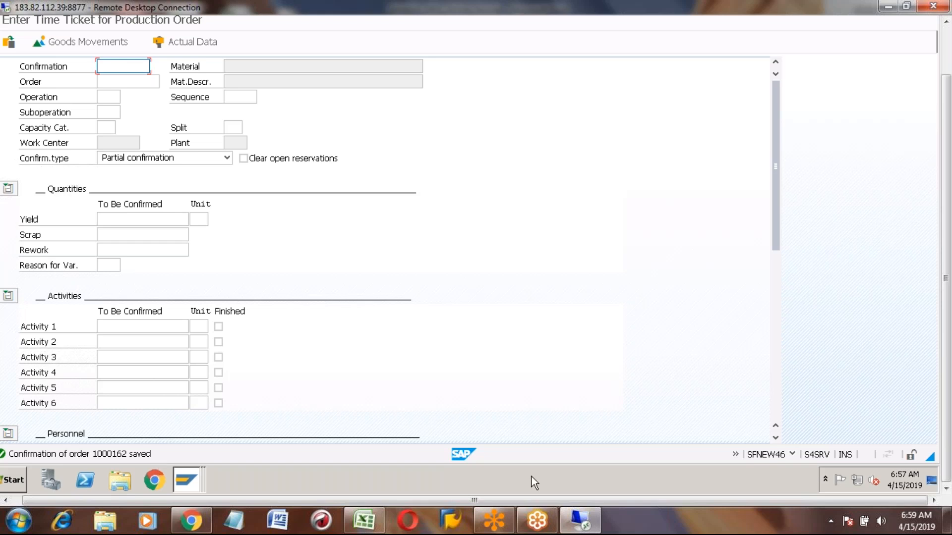
pyautogui.click(947, 44)
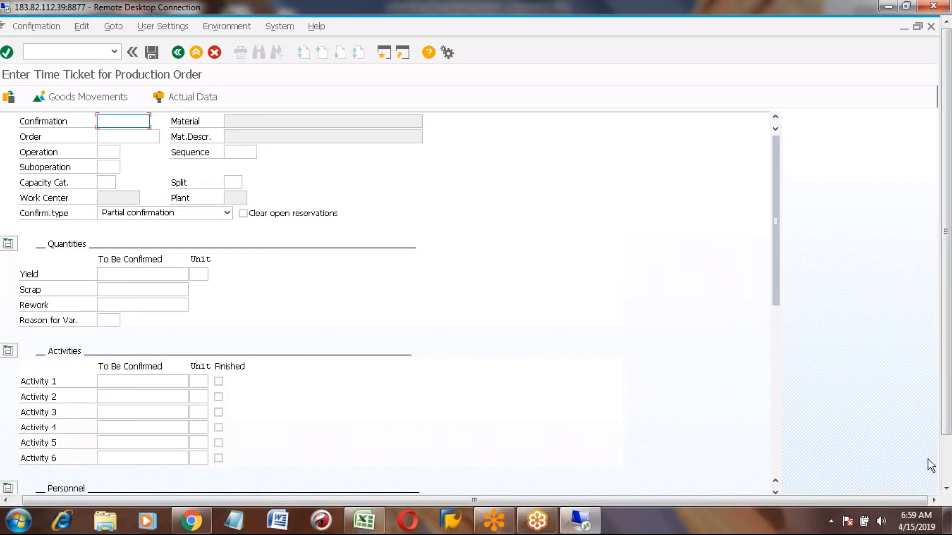
pyautogui.click(945, 471)
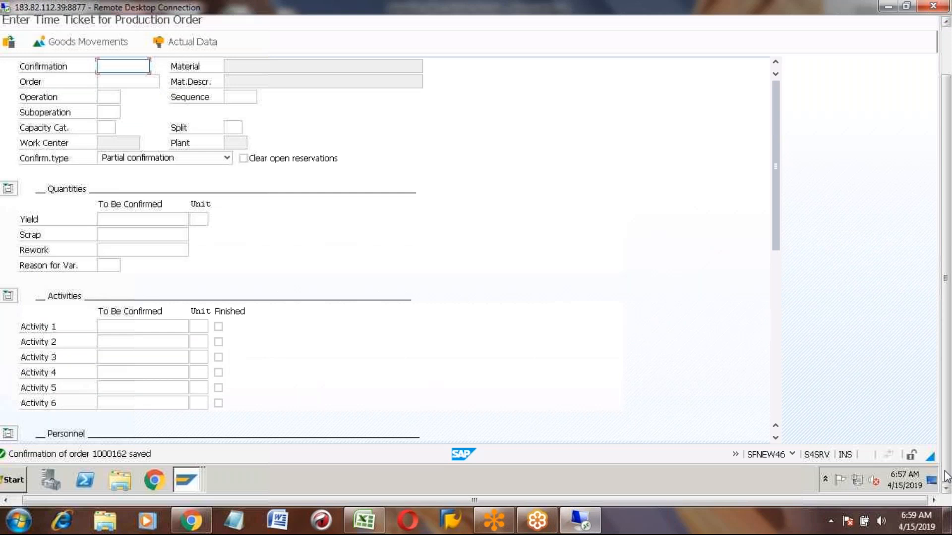
pyautogui.click(180, 487)
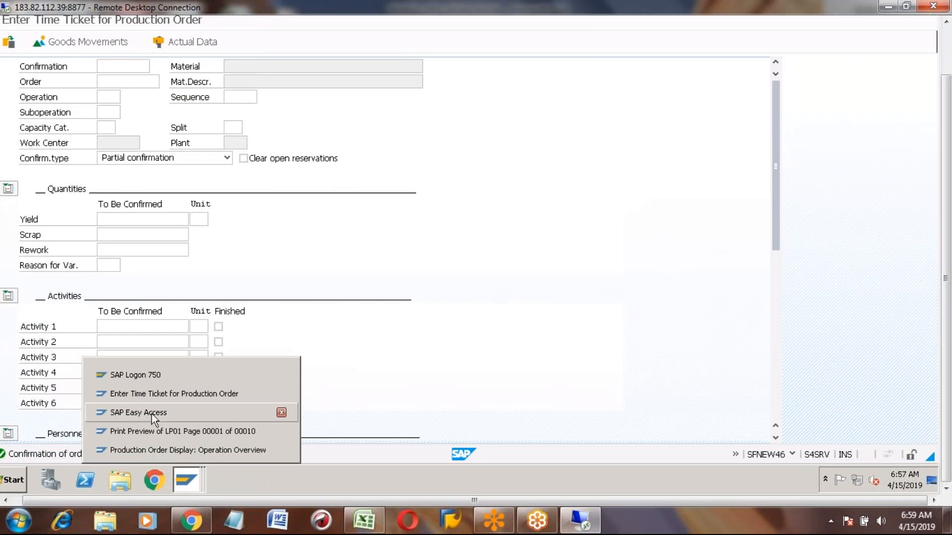
pyautogui.click(156, 450)
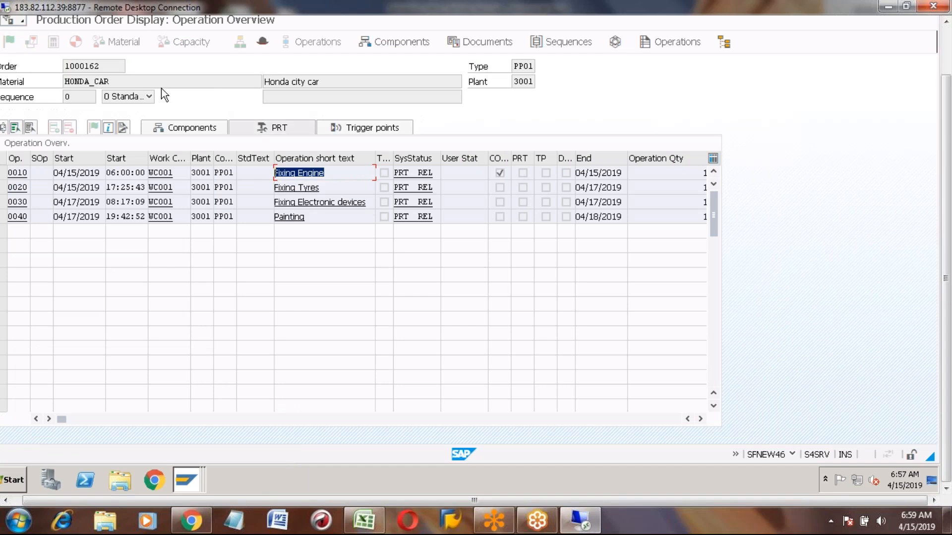
pyautogui.click(950, 45)
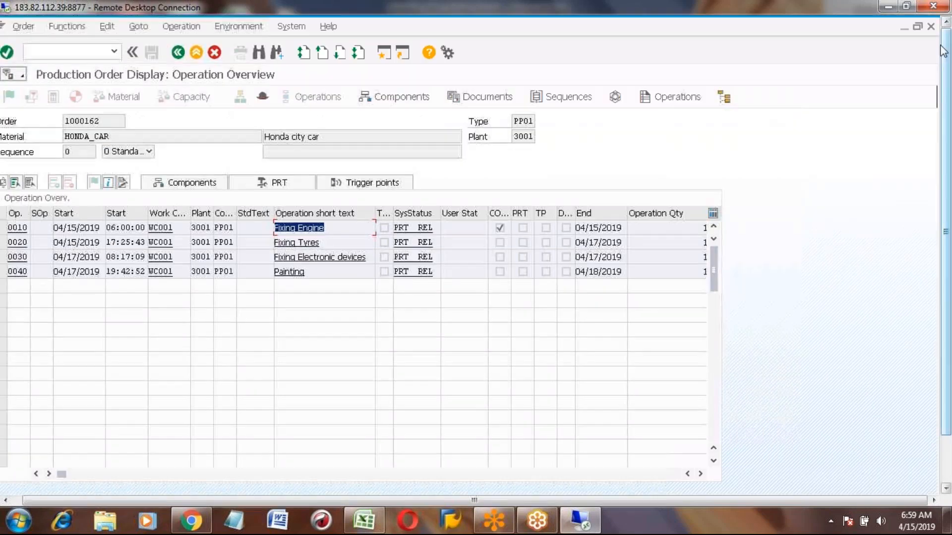
# - Reload the HONDA_CAR production order from the initial display screen and open its operation overview
pyautogui.click(178, 50)
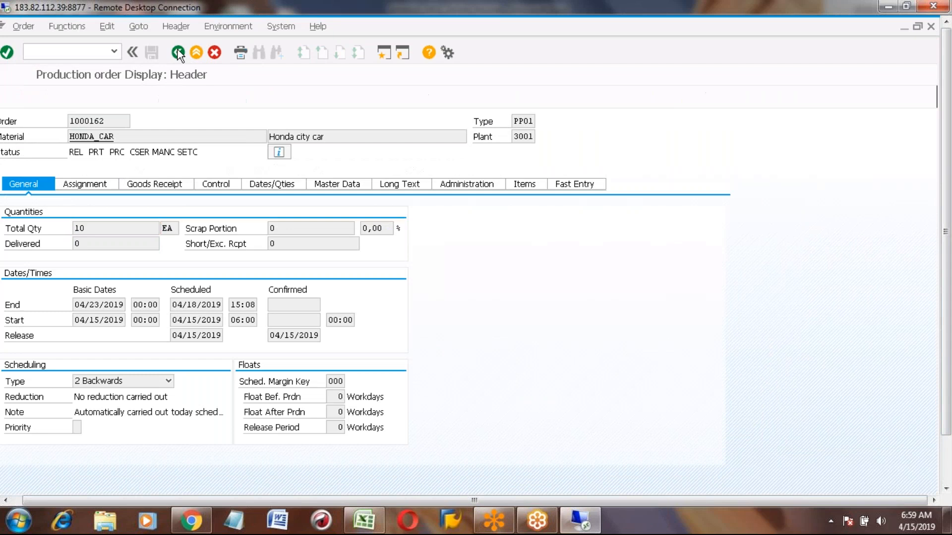
pyautogui.click(177, 50)
pyautogui.click(147, 153)
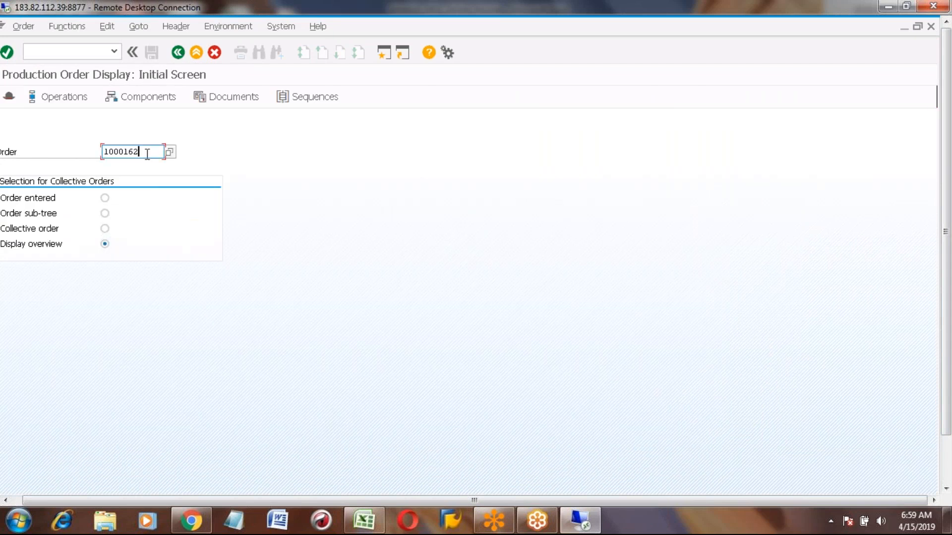
pyautogui.press('Return')
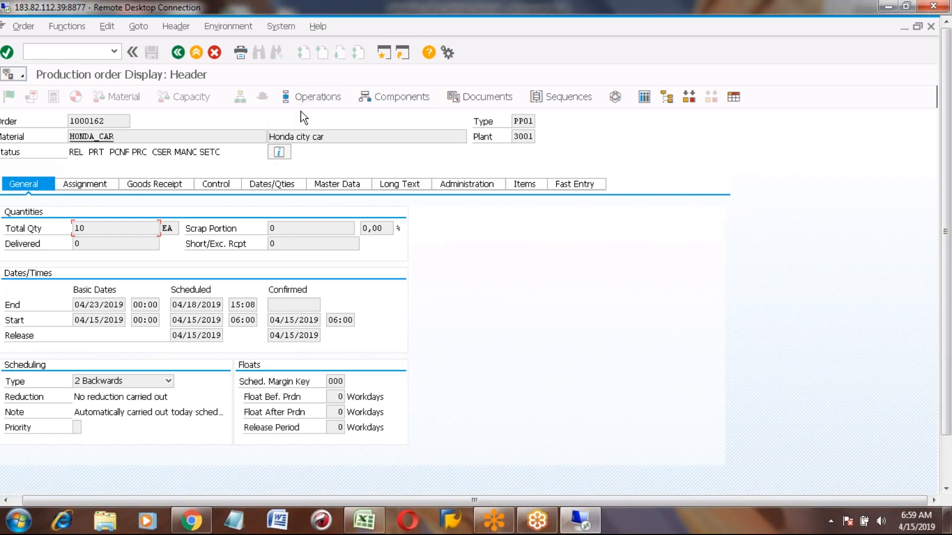
pyautogui.click(311, 100)
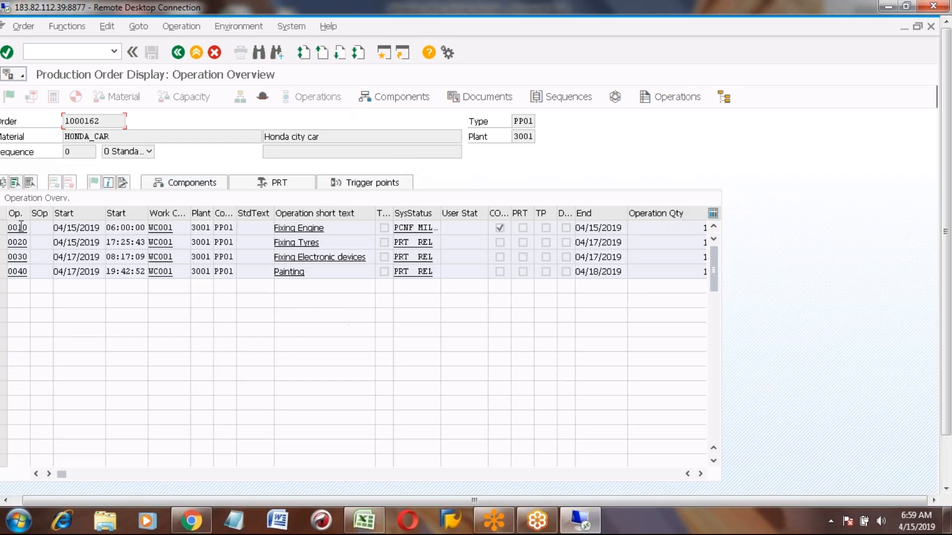
# - Examine the operation quantity and confirmed yield of operation 0010 in the operation overview
pyautogui.click(6, 229)
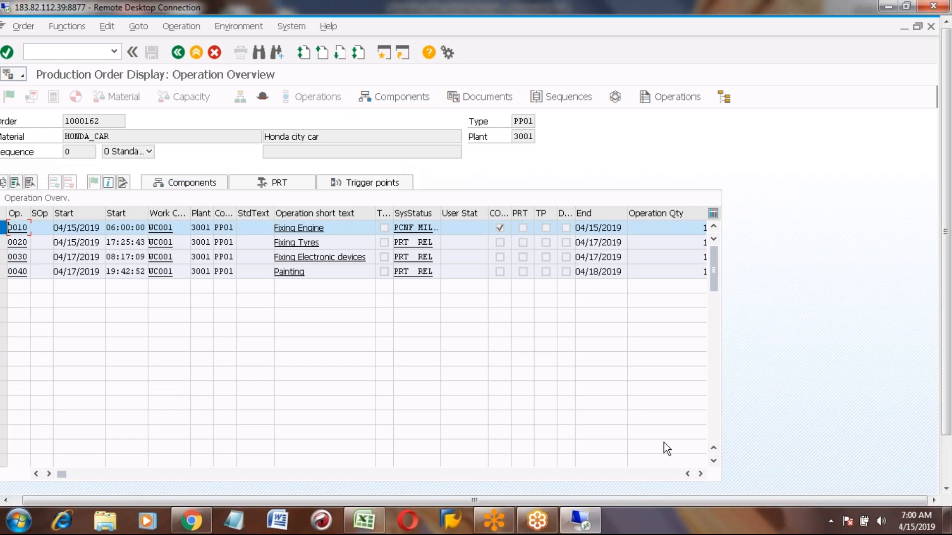
pyautogui.click(701, 475)
pyautogui.click(700, 475)
pyautogui.click(700, 475)
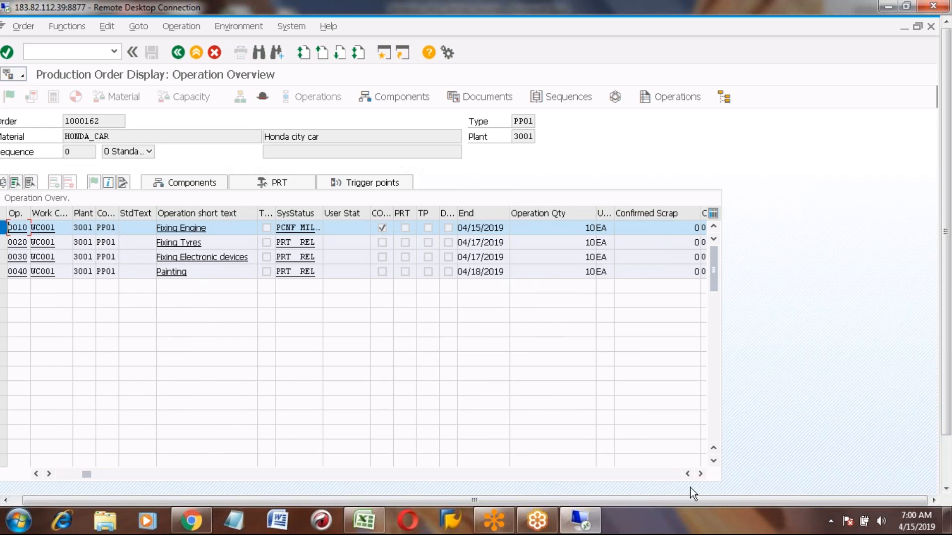
pyautogui.click(700, 475)
pyautogui.click(701, 474)
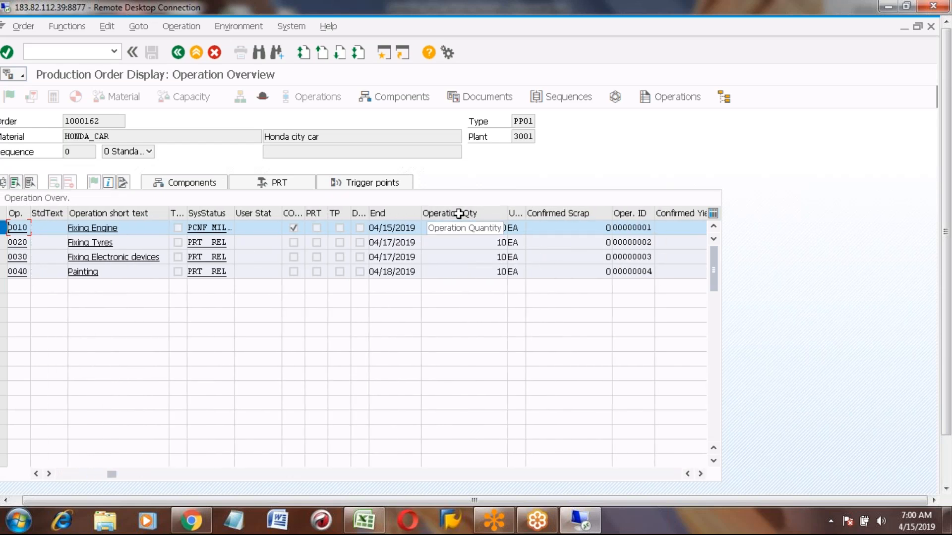
pyautogui.click(481, 232)
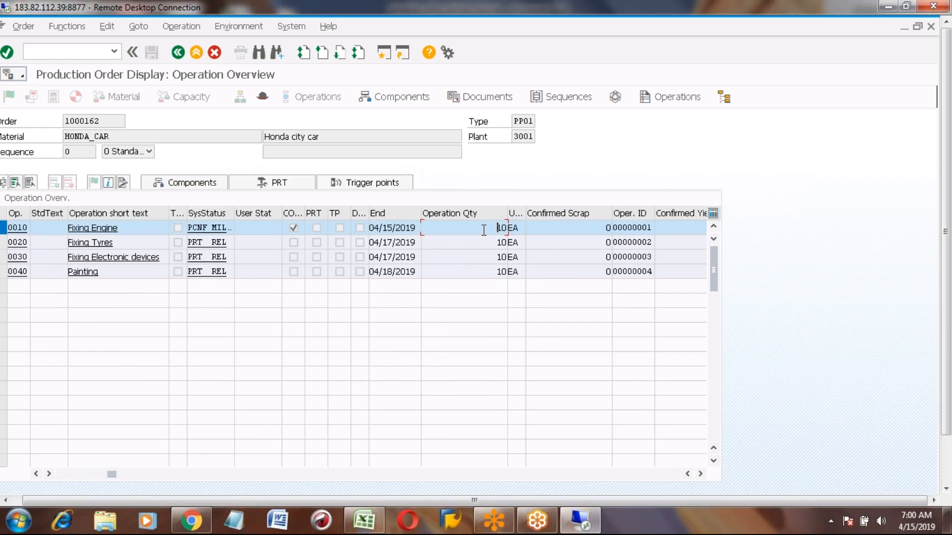
pyautogui.click(701, 474)
pyautogui.click(701, 474)
pyautogui.click(701, 474)
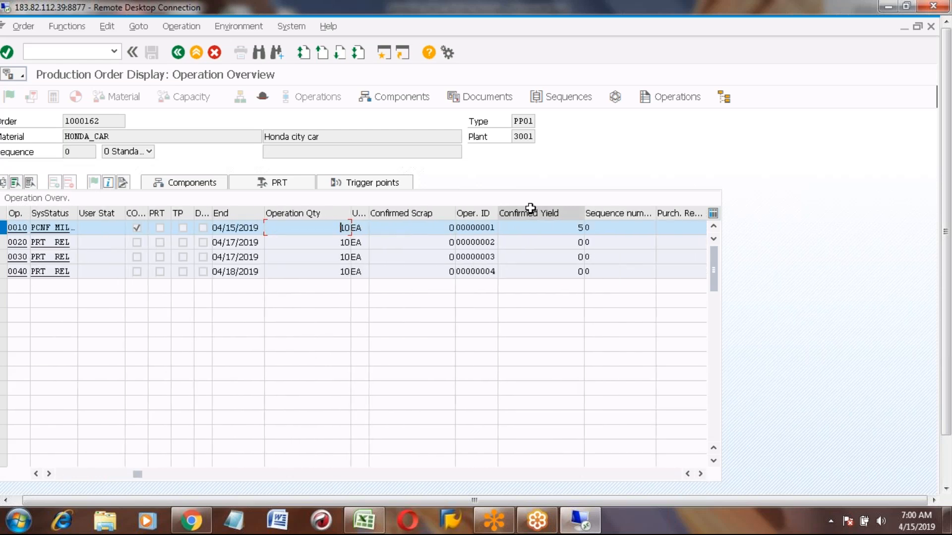
pyautogui.click(575, 229)
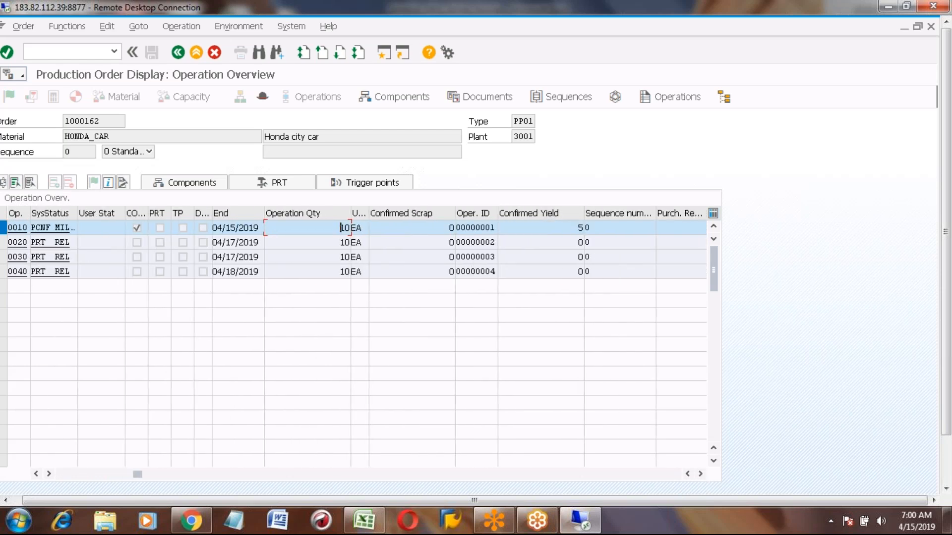
pyautogui.doubleClick(573, 230)
# - Review the short texts of operations 0010 and 0020, highlighting Fixing Engine and Fixing Tyres in turn
pyautogui.click(70, 472)
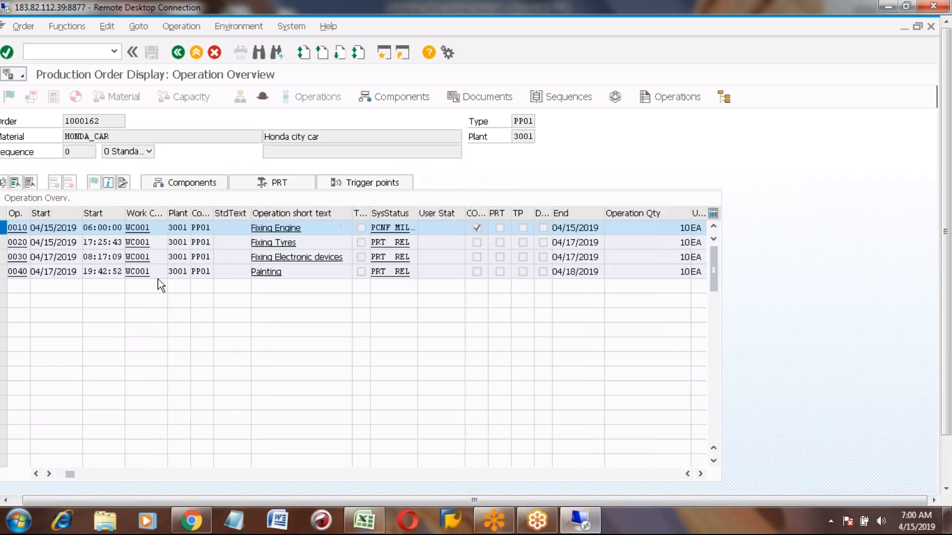
pyautogui.click(316, 231)
pyautogui.hotkey('shift', 'Left')
pyautogui.hotkey('shift', 'Left')
pyautogui.hotkey('shift', 'Left')
pyautogui.hotkey('shift', 'Left')
pyautogui.hotkey('shift', 'Left')
pyautogui.hotkey('shift', 'Left')
pyautogui.hotkey('shift', 'Left')
pyautogui.hotkey('shift', 'Left')
pyautogui.hotkey('shift', 'Left')
pyautogui.hotkey('shift', 'Left')
pyautogui.hotkey('shift', 'Left')
pyautogui.hotkey('shift', 'Left')
pyautogui.hotkey('shift', 'Left')
pyautogui.press('Left')
pyautogui.click(304, 242)
pyautogui.hotkey('shift', 'Left')
pyautogui.hotkey('shift', 'Left')
pyautogui.hotkey('shift', 'Left')
pyautogui.hotkey('shift', 'Left')
pyautogui.hotkey('shift', 'Left')
pyautogui.hotkey('shift', 'Left')
pyautogui.hotkey('shift', 'Left')
pyautogui.hotkey('shift', 'Left')
pyautogui.hotkey('shift', 'Left')
pyautogui.hotkey('shift', 'Left')
pyautogui.hotkey('shift', 'Left')
pyautogui.hotkey('shift', 'Left')
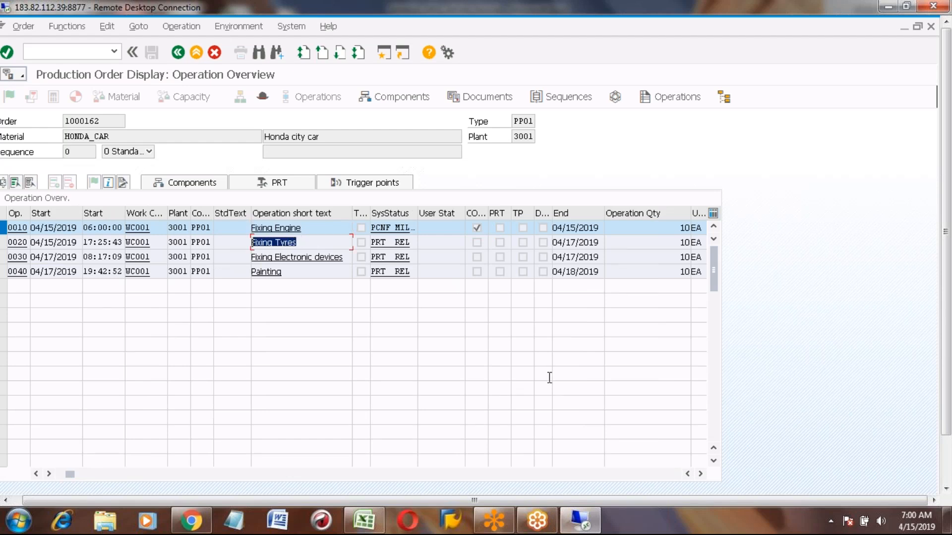
# - Return to the time ticket session and load operation 0020 of the same production order
pyautogui.click(948, 477)
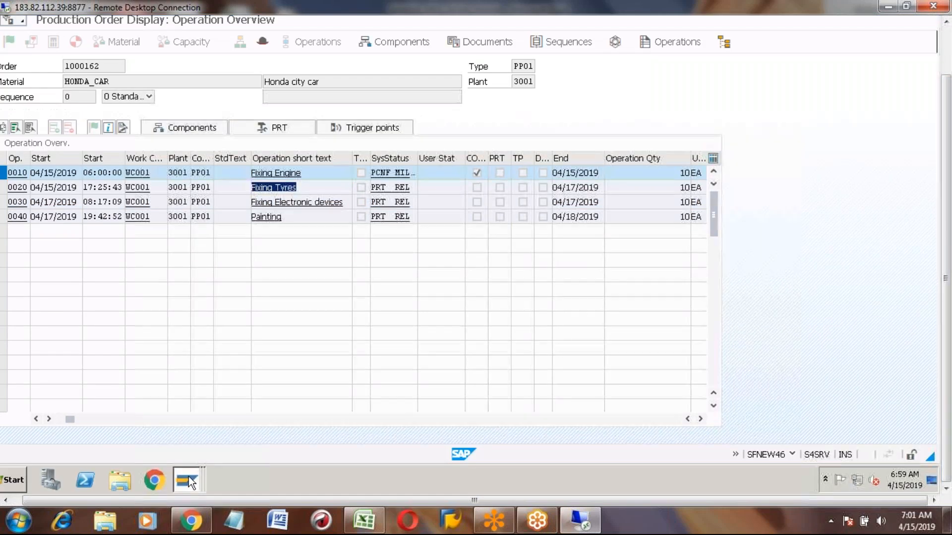
pyautogui.moveTo(191, 482)
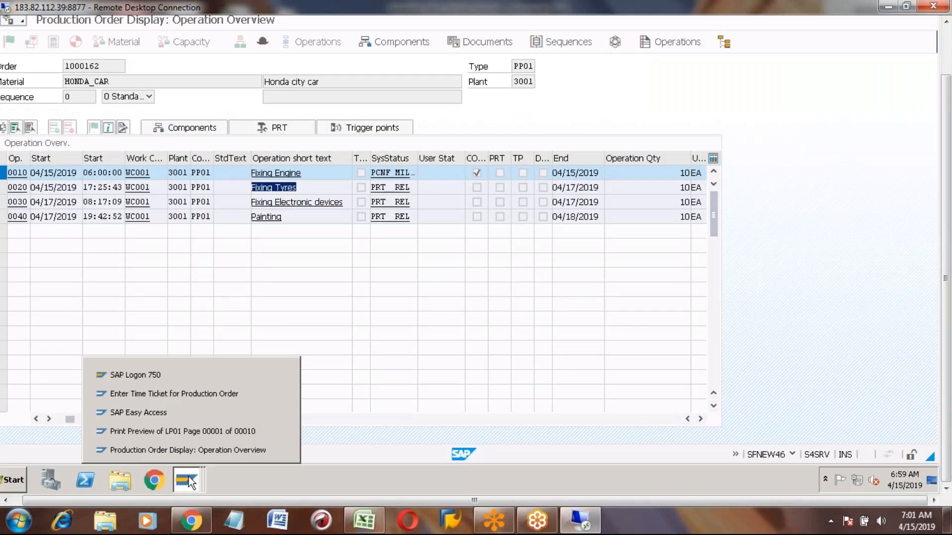
pyautogui.click(147, 394)
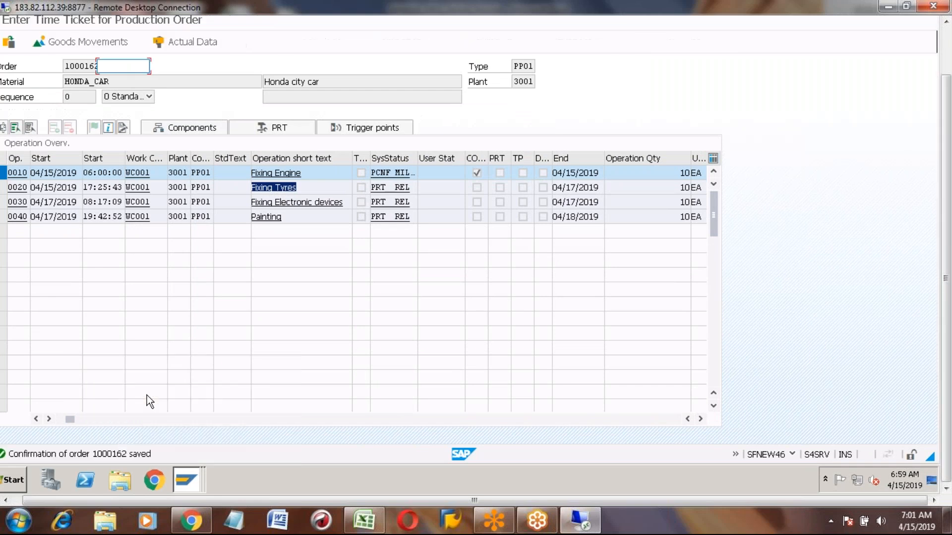
pyautogui.click(117, 80)
pyautogui.click(116, 95)
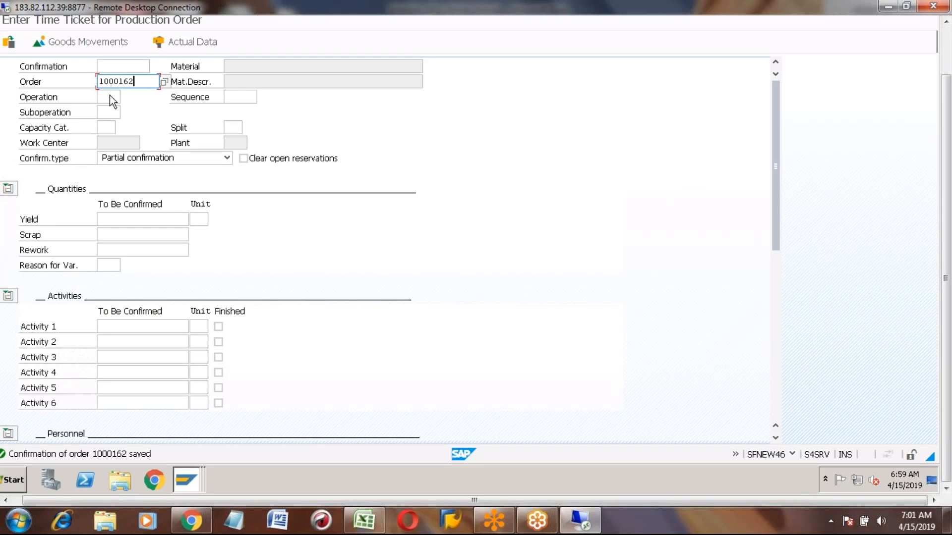
pyautogui.click(102, 97)
pyautogui.write('0020')
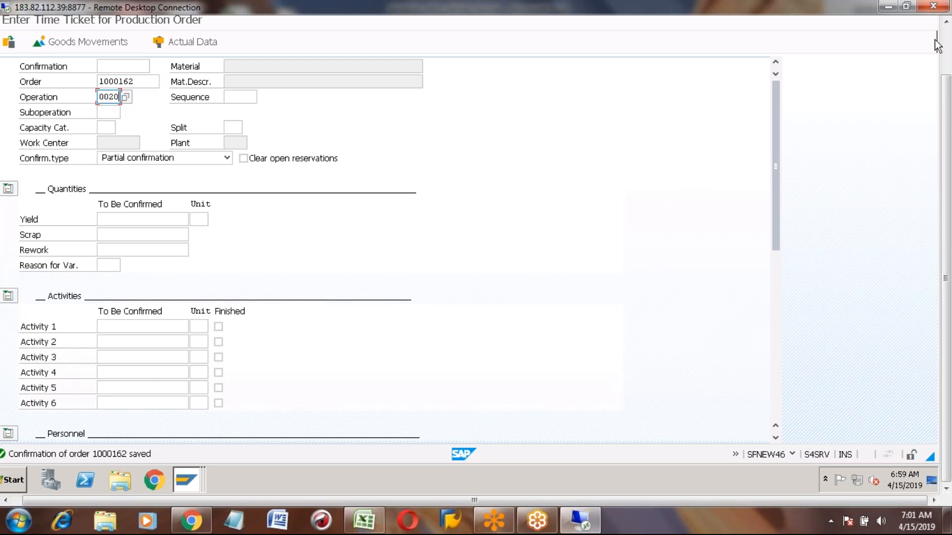
pyautogui.click(947, 47)
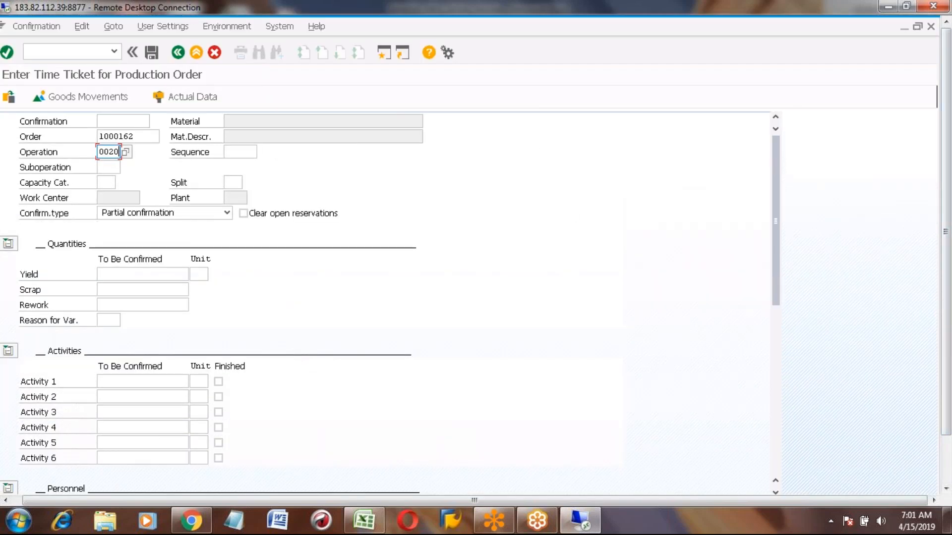
pyautogui.press('Return')
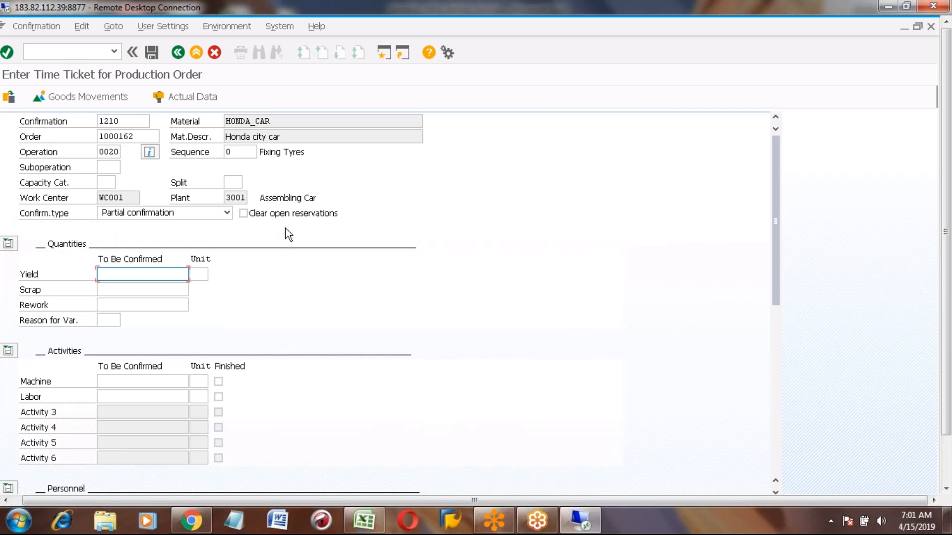
# - Fill the time ticket for operation 0020 with the proposed actual data and check the yield and machine entries
pyautogui.click(190, 95)
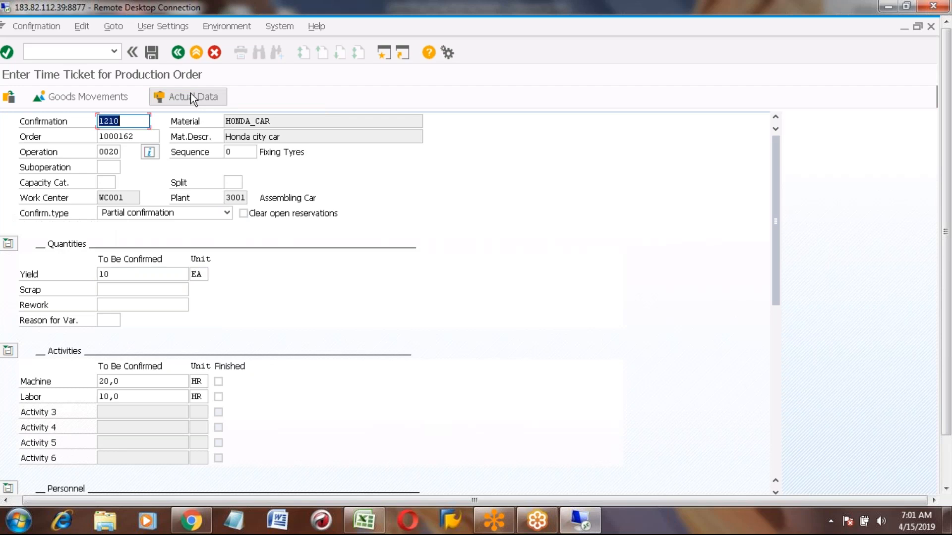
pyautogui.click(118, 274)
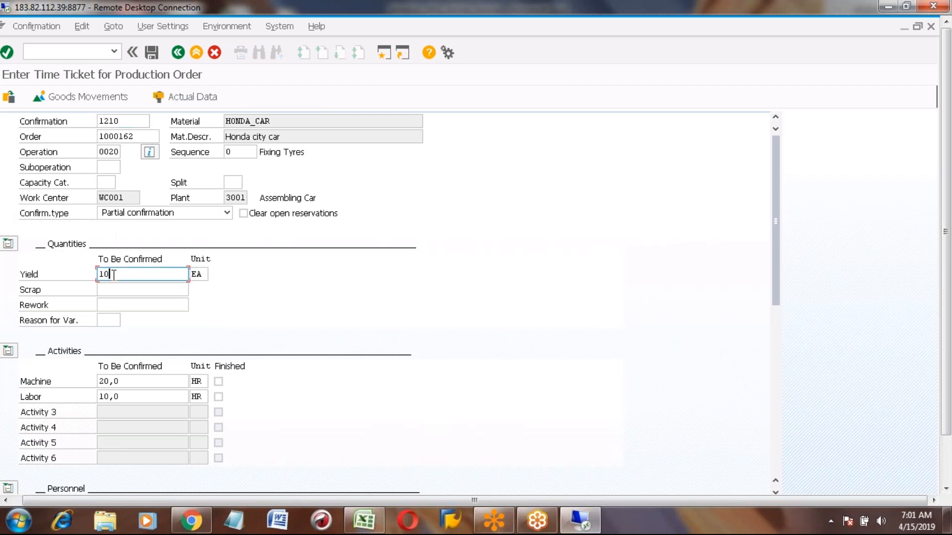
pyautogui.click(129, 382)
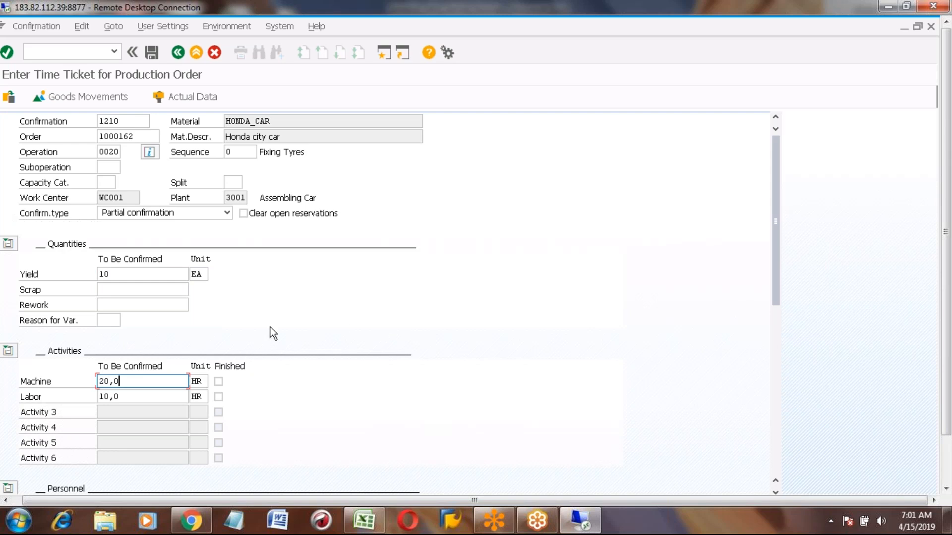
# - Set the yield to be confirmed for operation 0020 to 5 EA
pyautogui.click(116, 274)
pyautogui.press('BackSpace')
pyautogui.press('BackSpace')
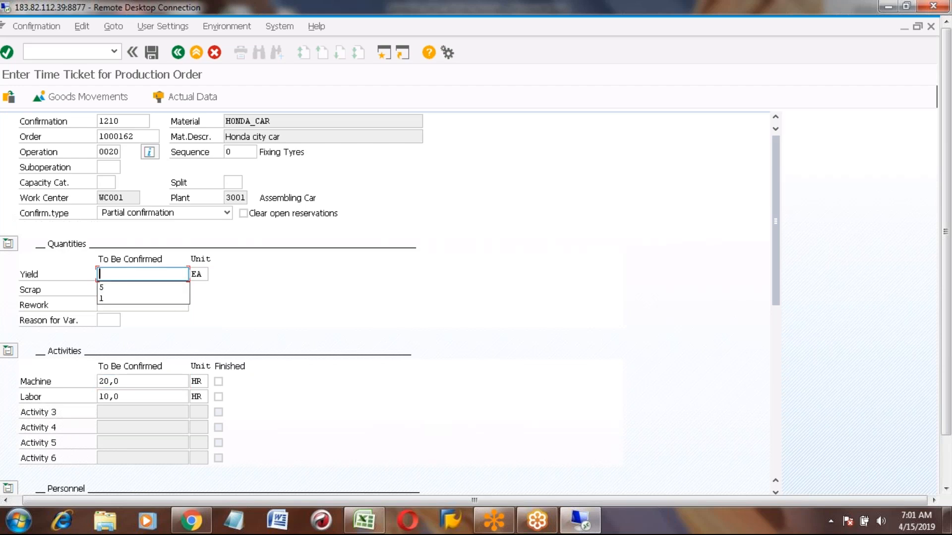
pyautogui.write('5')
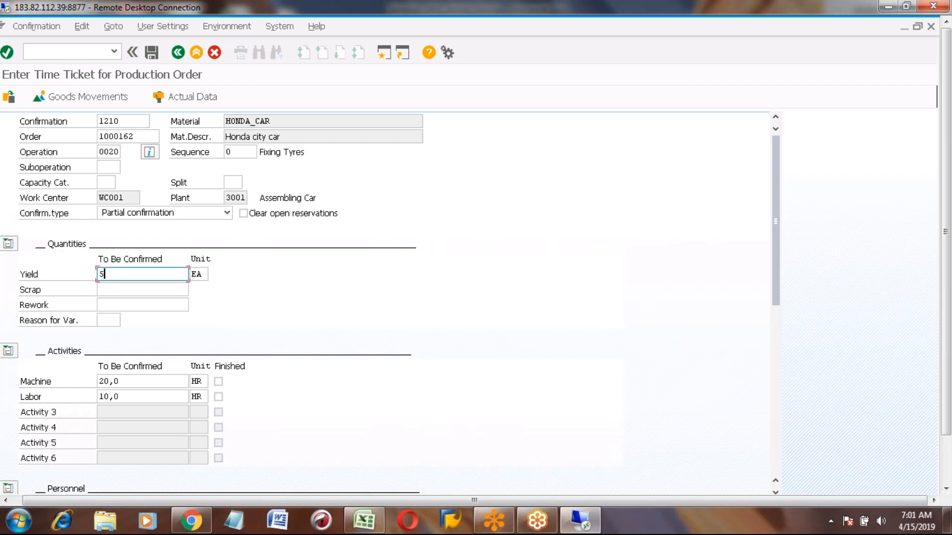
pyautogui.press('Return')
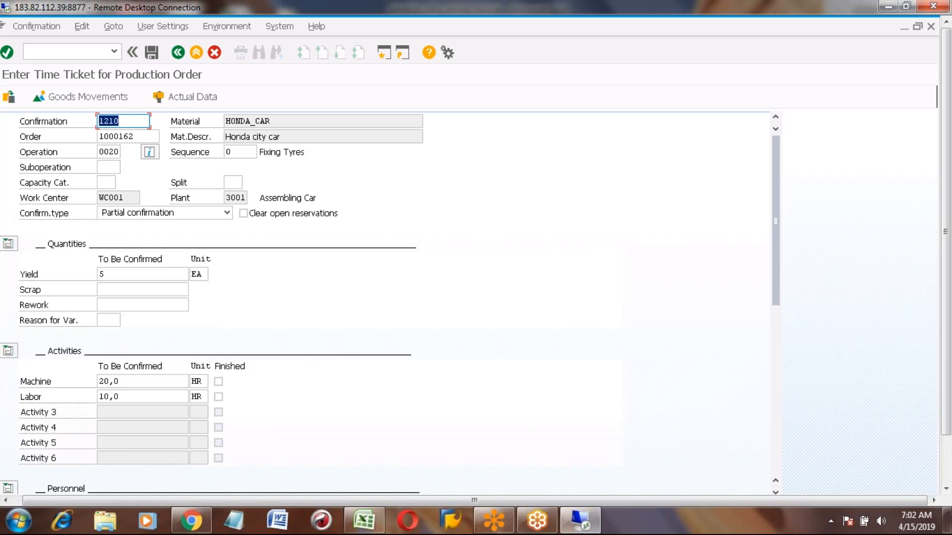
# - Enter a scrap quantity of 1 and set the yield to 4 for the Fixing Tyres operation
pyautogui.click(102, 290)
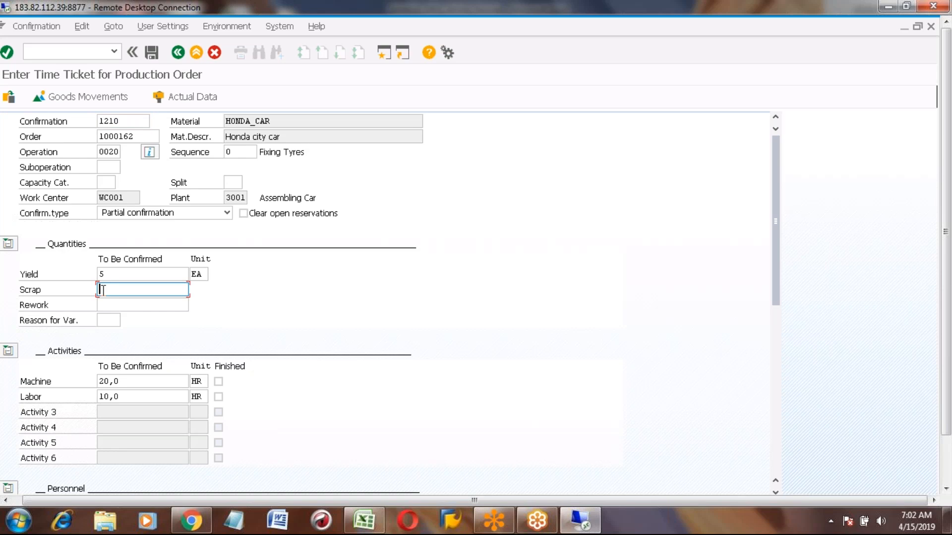
pyautogui.write('1')
pyautogui.click(116, 274)
pyautogui.press('BackSpace')
pyautogui.write('4')
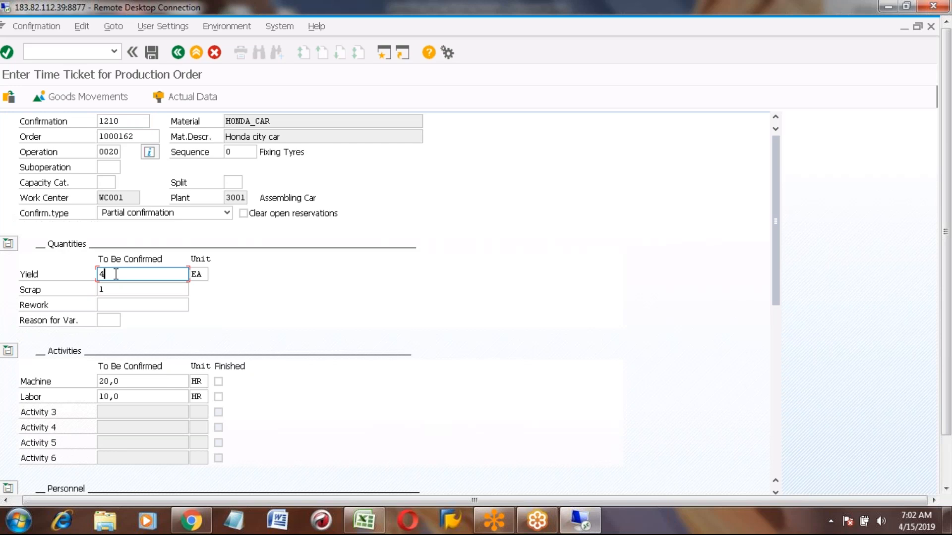
pyautogui.press('Return')
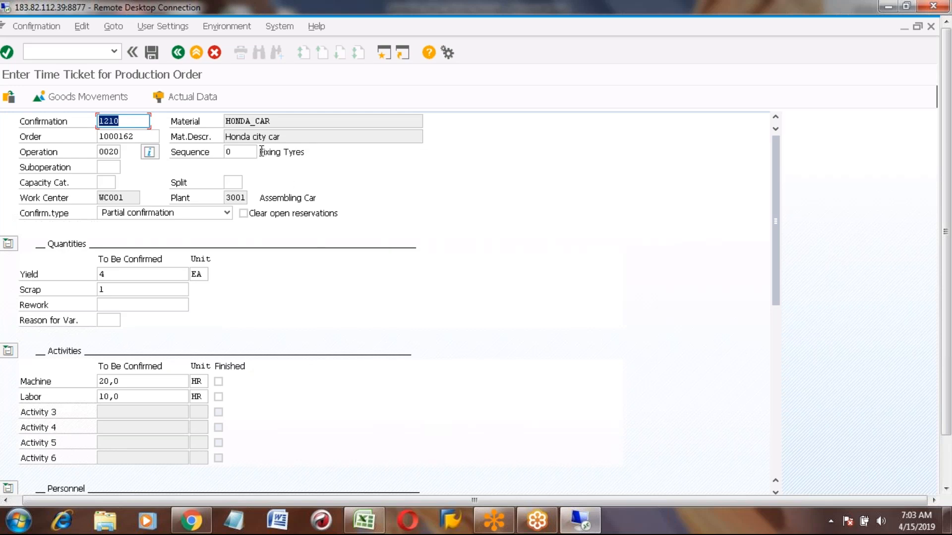
pyautogui.moveTo(262, 151); pyautogui.dragTo(305, 151)
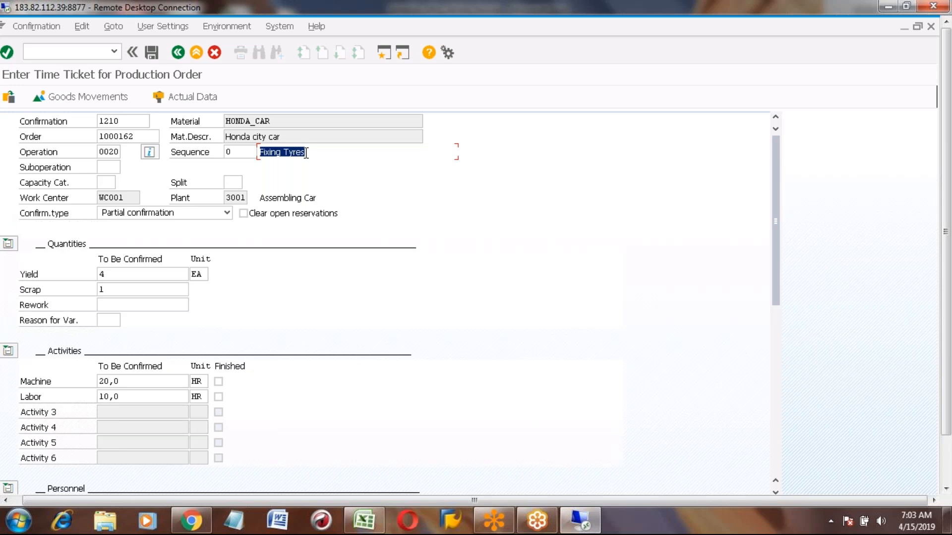
pyautogui.click(114, 290)
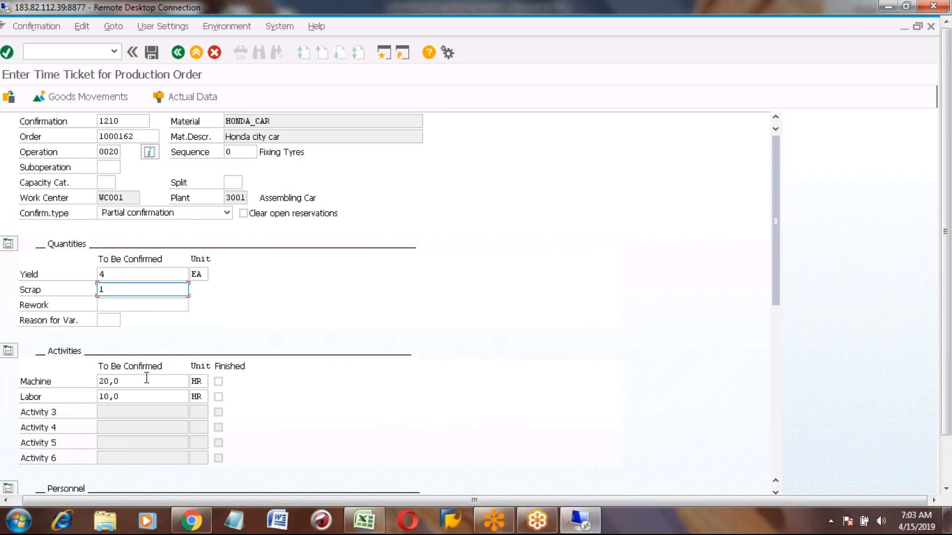
# - Set the machine time to be confirmed to 10 hours
pyautogui.click(131, 382)
pyautogui.press('BackSpace')
pyautogui.press('BackSpace')
pyautogui.press('BackSpace')
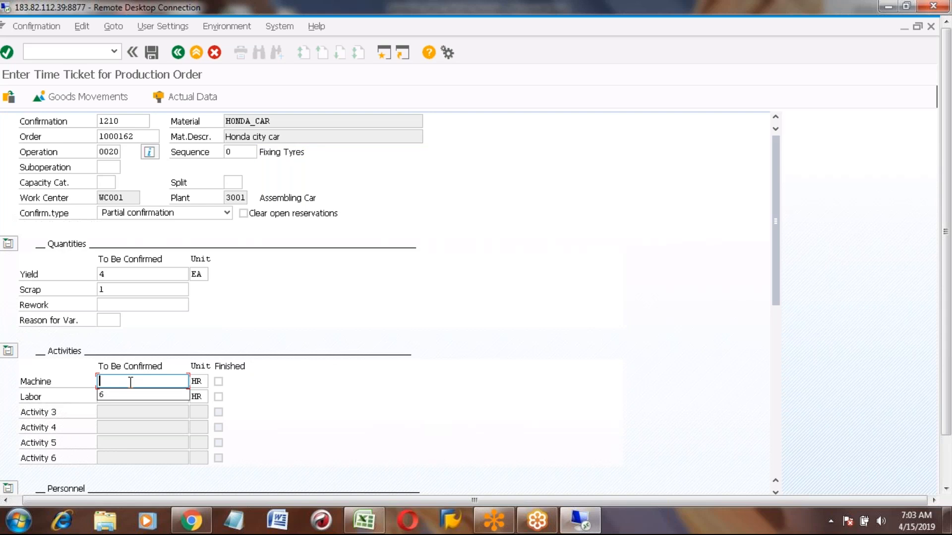
pyautogui.write('10')
pyautogui.press('Return')
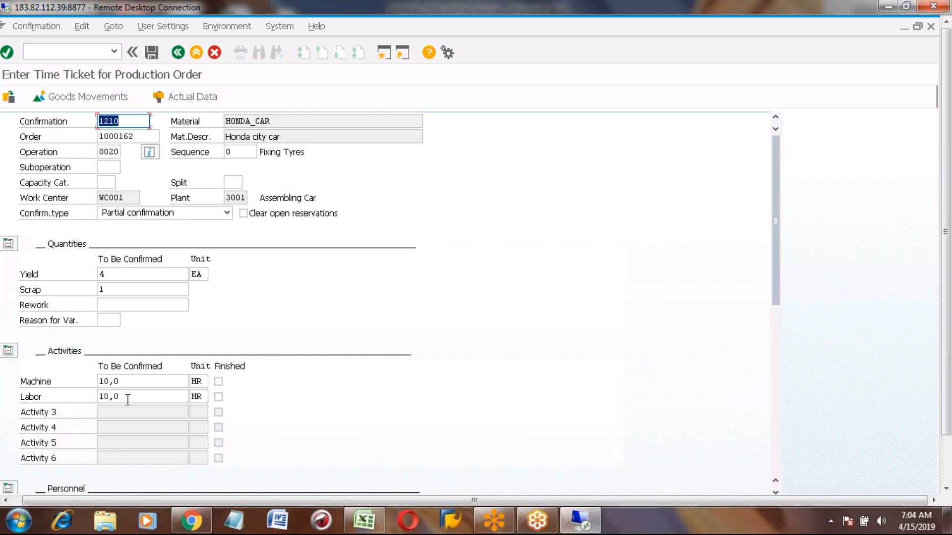
# - Set the labor time to be confirmed to 6 hours
pyautogui.click(125, 399)
pyautogui.press('BackSpace')
pyautogui.press('BackSpace')
pyautogui.press('BackSpace')
pyautogui.press('BackSpace')
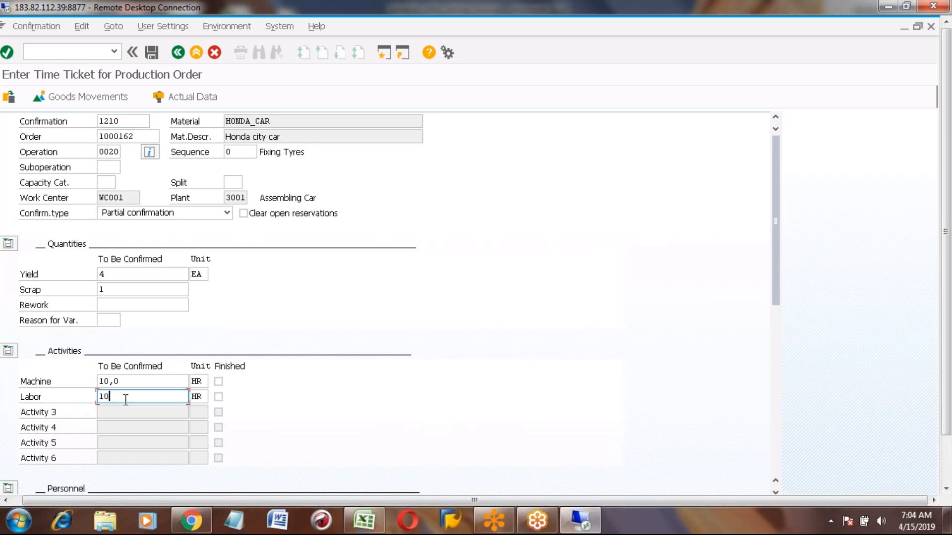
pyautogui.write('6')
pyautogui.press('Return')
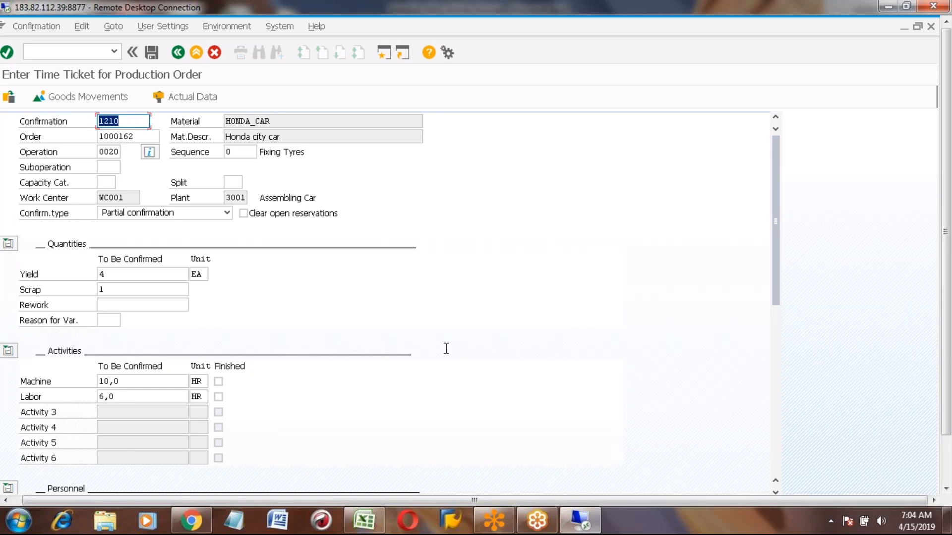
# - Enter a rework quantity of 1 for the Fixing Tyres operation and clear its scrap quantity
pyautogui.click(125, 291)
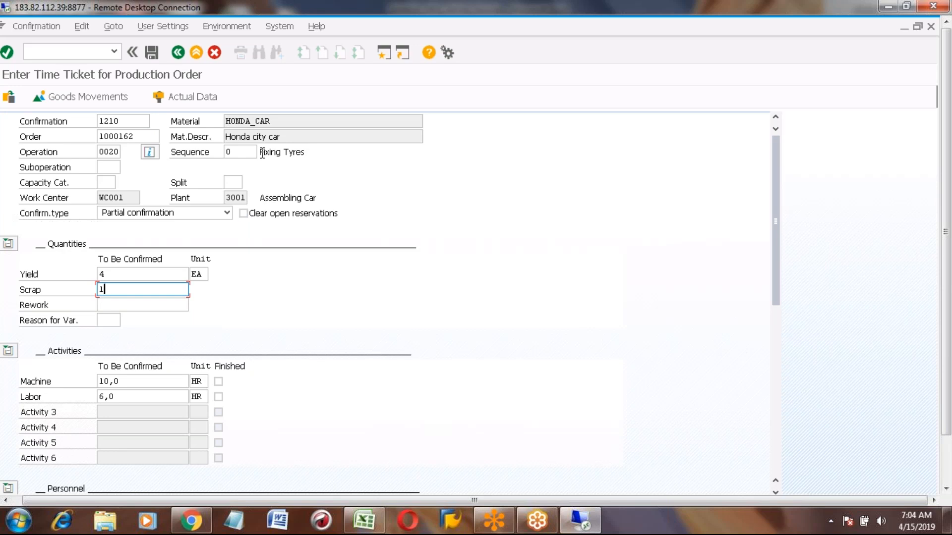
pyautogui.doubleClick(300, 152)
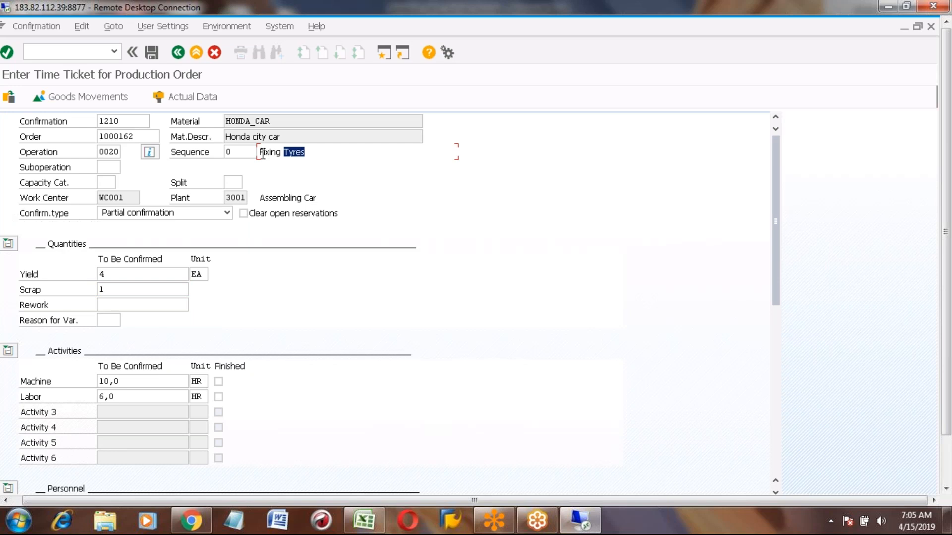
pyautogui.click(132, 289)
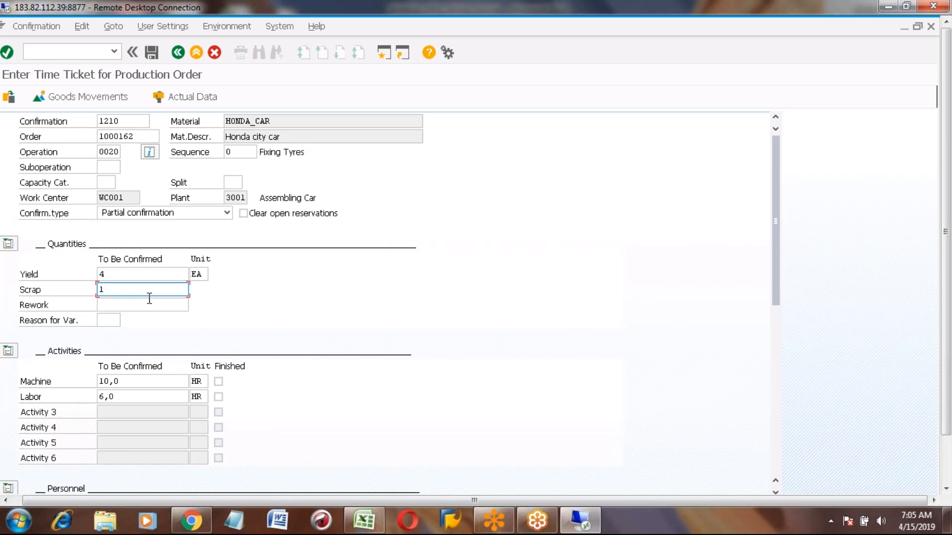
pyautogui.click(112, 305)
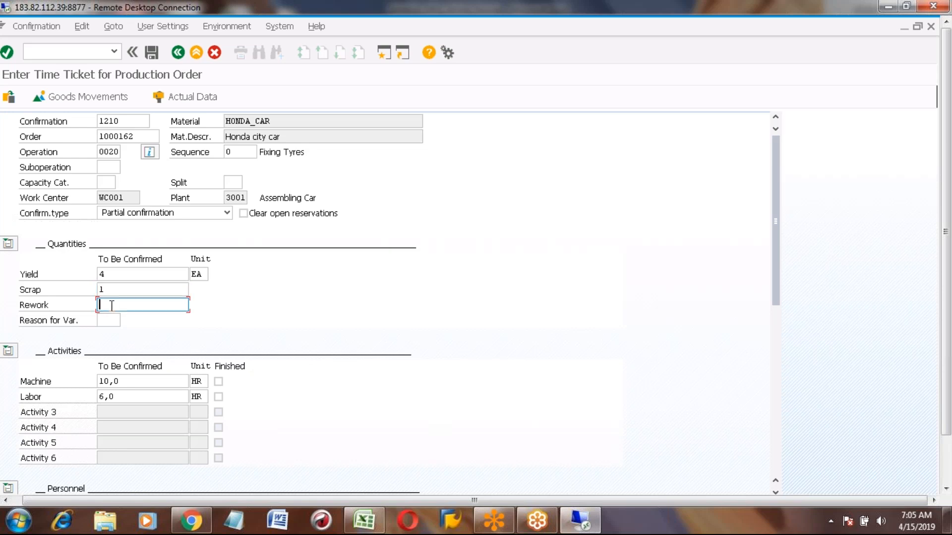
pyautogui.write('1')
pyautogui.click(119, 291)
pyautogui.press('BackSpace')
pyautogui.press('Return')
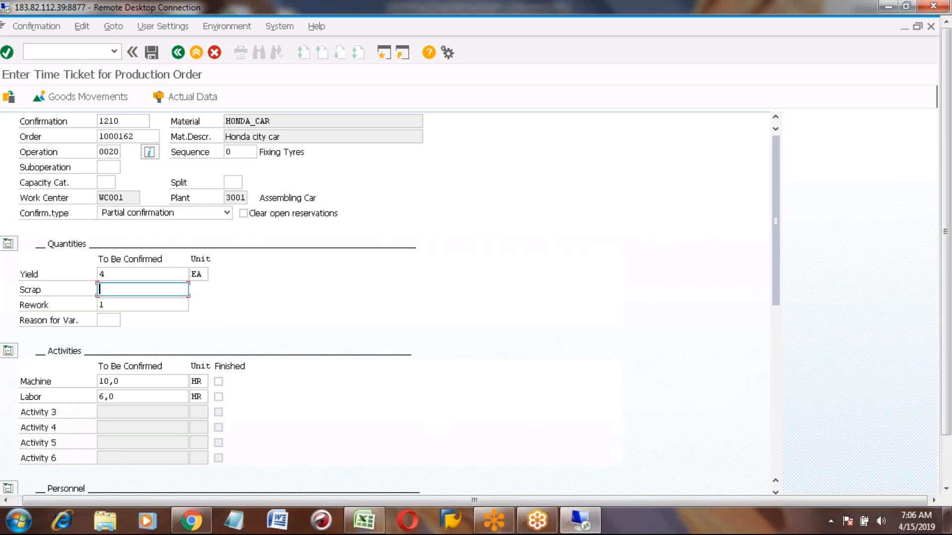
pyautogui.click(119, 304)
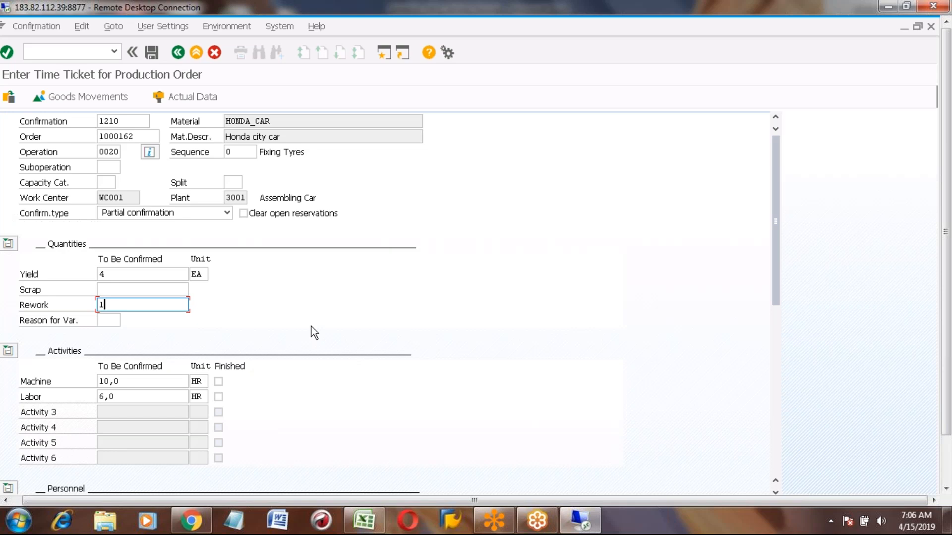
# - Choose 0003 Defective material as the reason for variance and save the partial confirmation
pyautogui.click(108, 322)
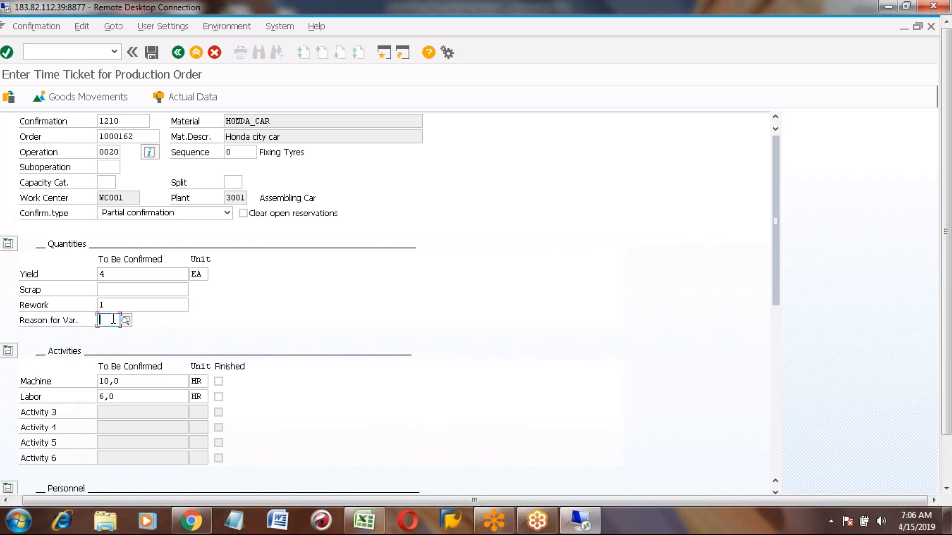
pyautogui.click(126, 320)
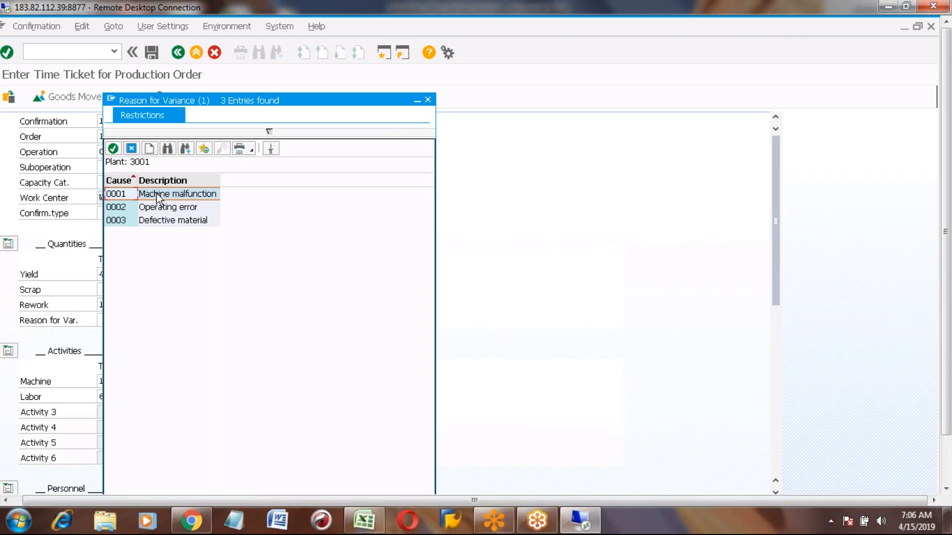
pyautogui.click(158, 198)
pyautogui.click(167, 208)
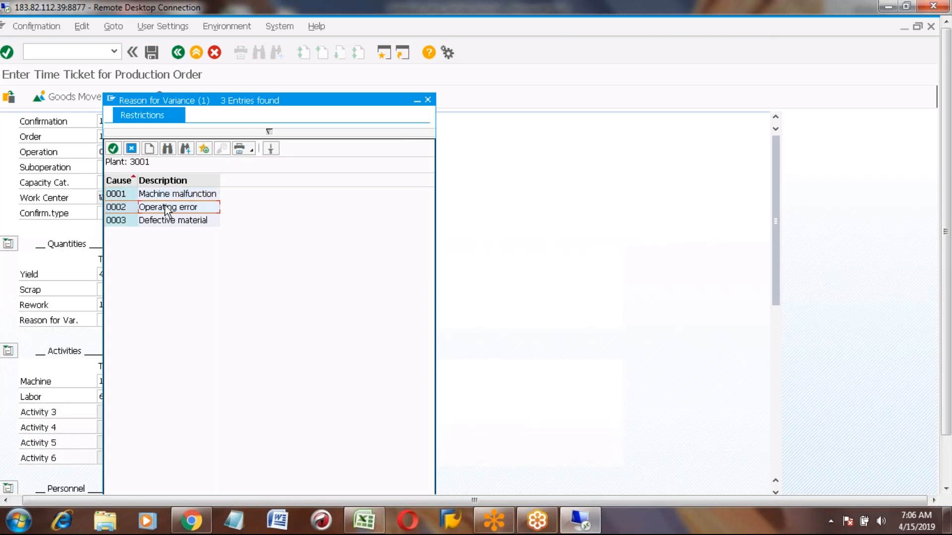
pyautogui.click(178, 222)
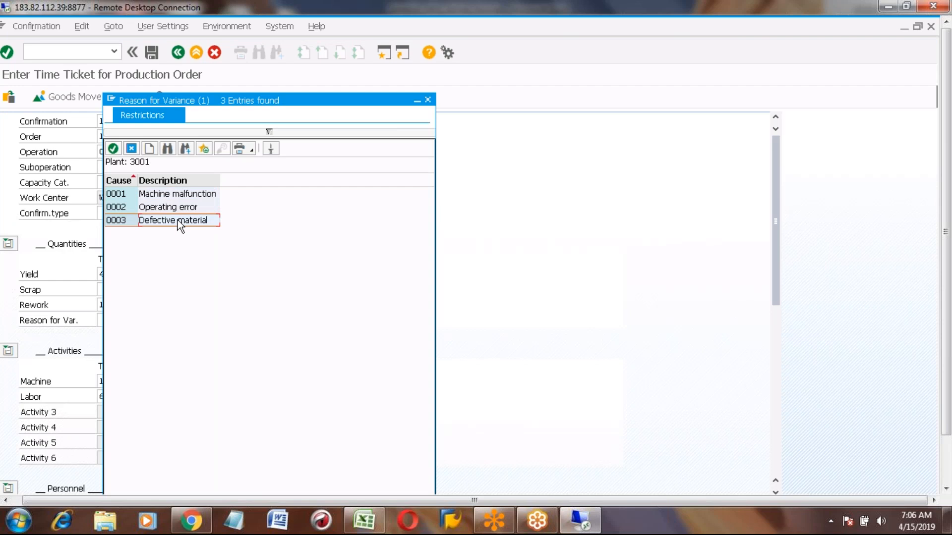
pyautogui.doubleClick(177, 221)
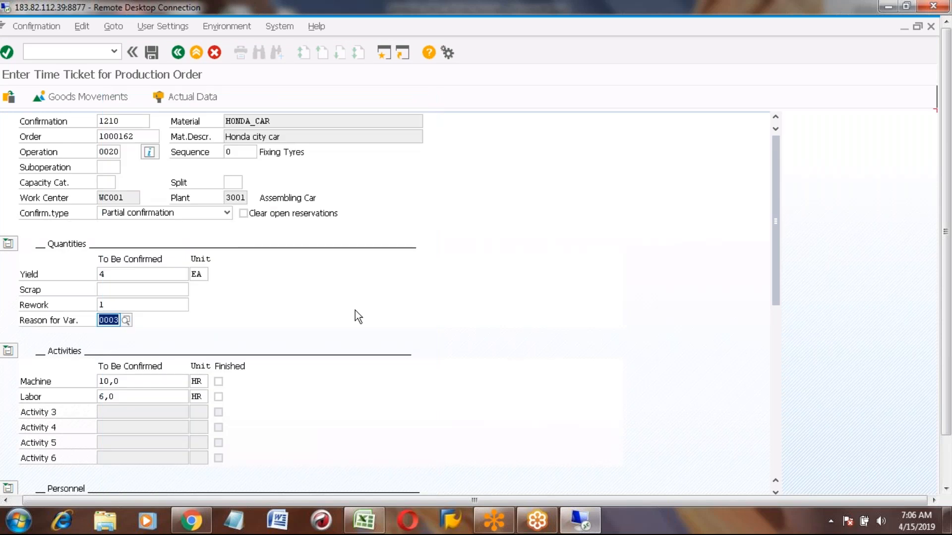
pyautogui.press('Return')
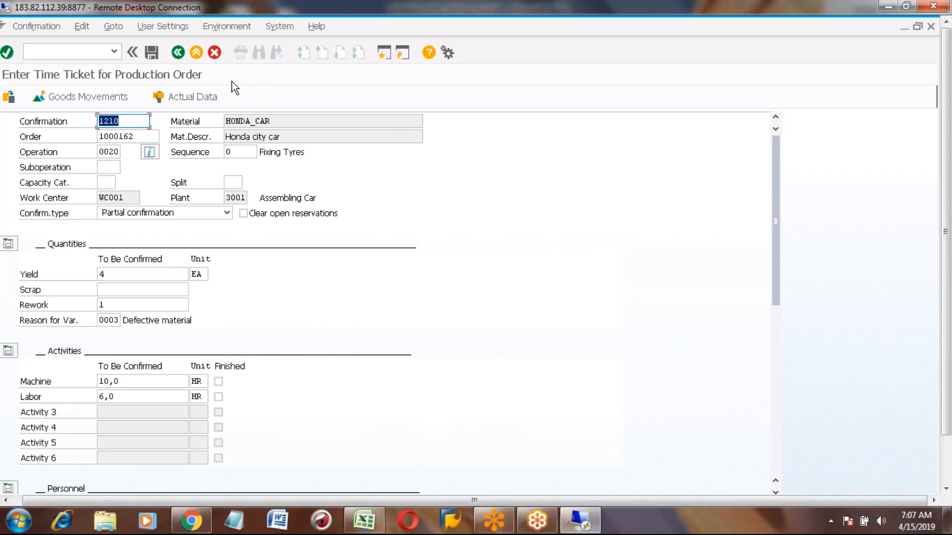
pyautogui.click(153, 54)
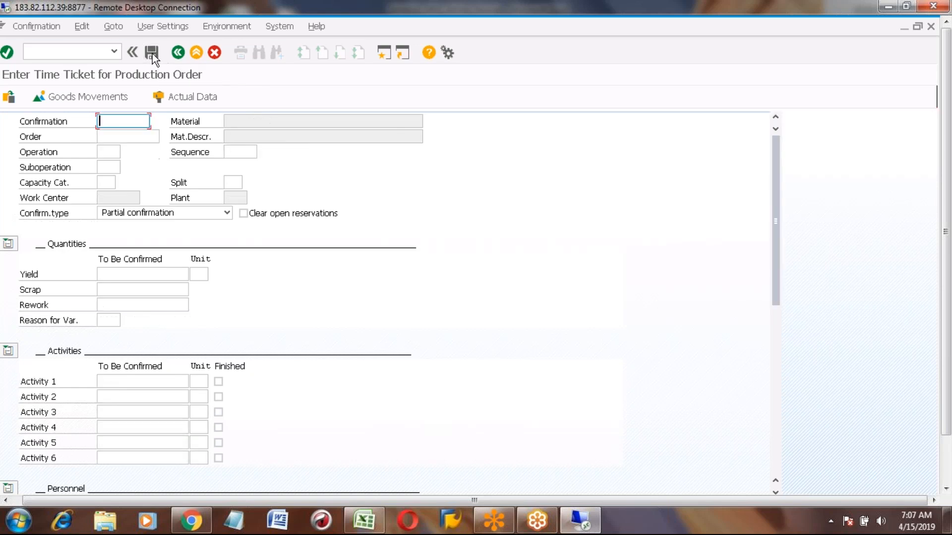
# - Switch to the session showing the operation overview of the production order display
pyautogui.click(948, 470)
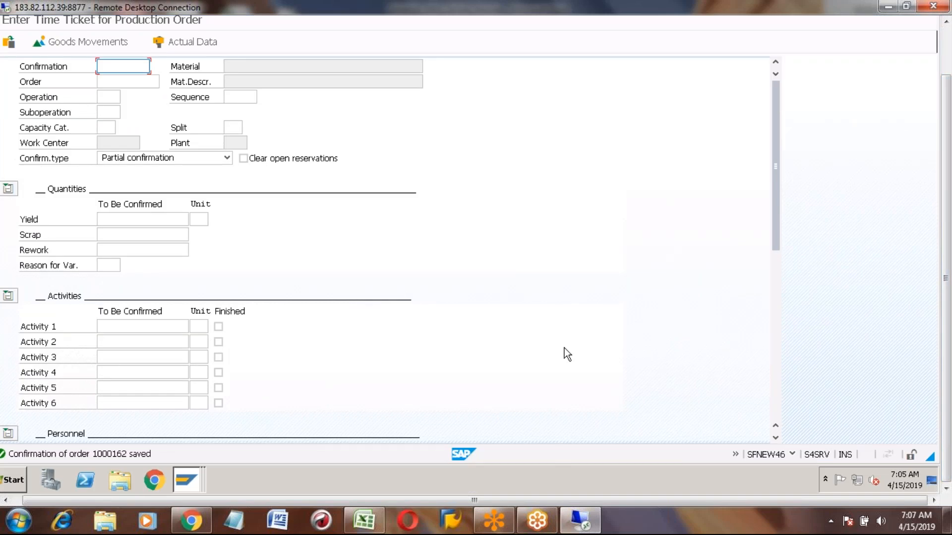
pyautogui.click(192, 476)
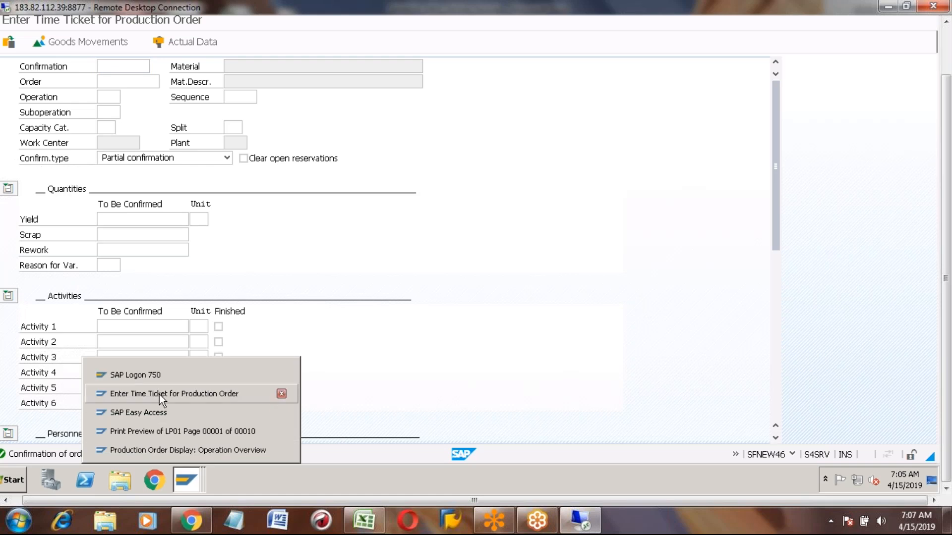
pyautogui.click(159, 394)
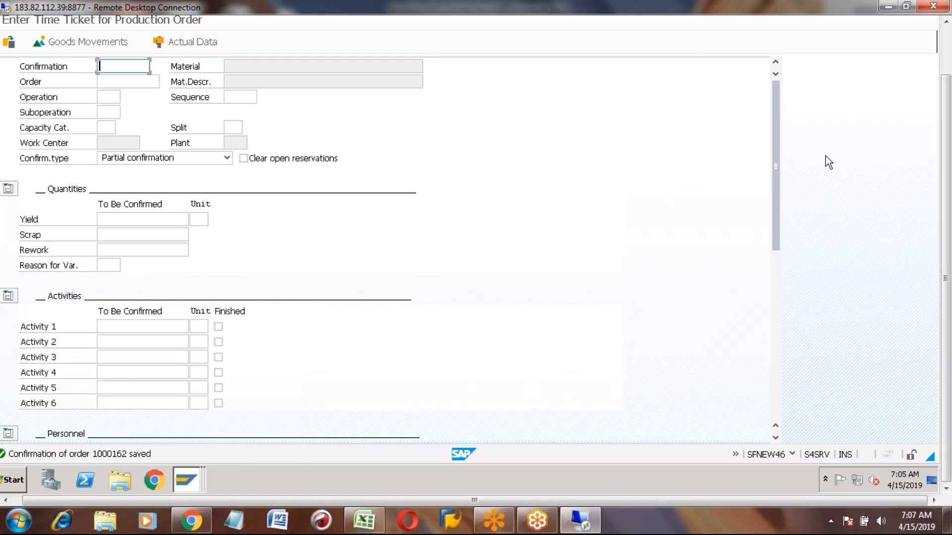
pyautogui.click(186, 483)
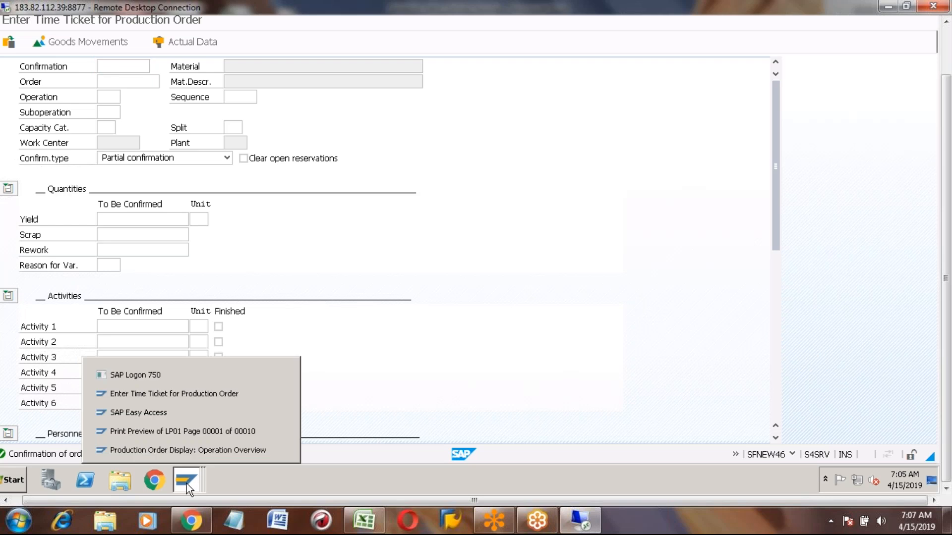
pyautogui.click(160, 451)
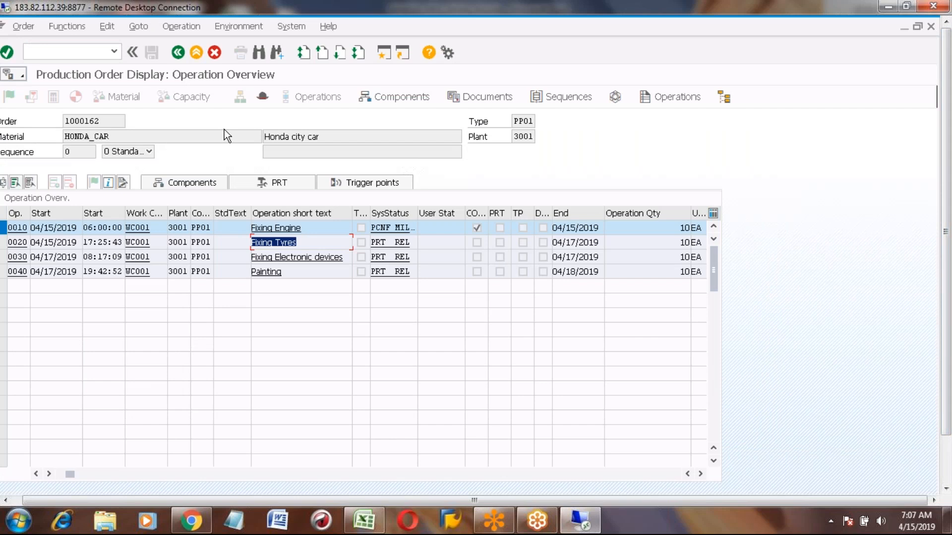
# - Leave the production order display, reopen the same HONDA_CAR order and show its operation overview
pyautogui.click(177, 52)
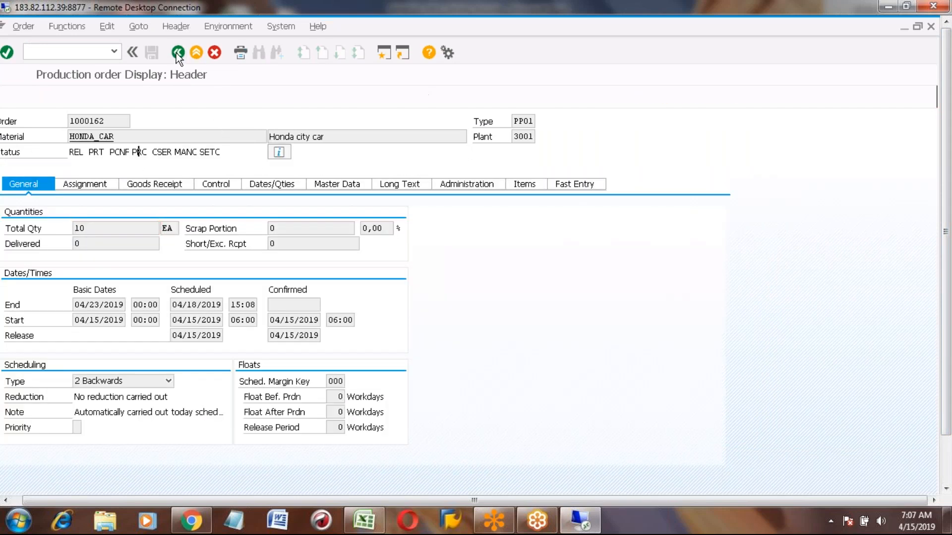
pyautogui.click(176, 53)
pyautogui.click(144, 152)
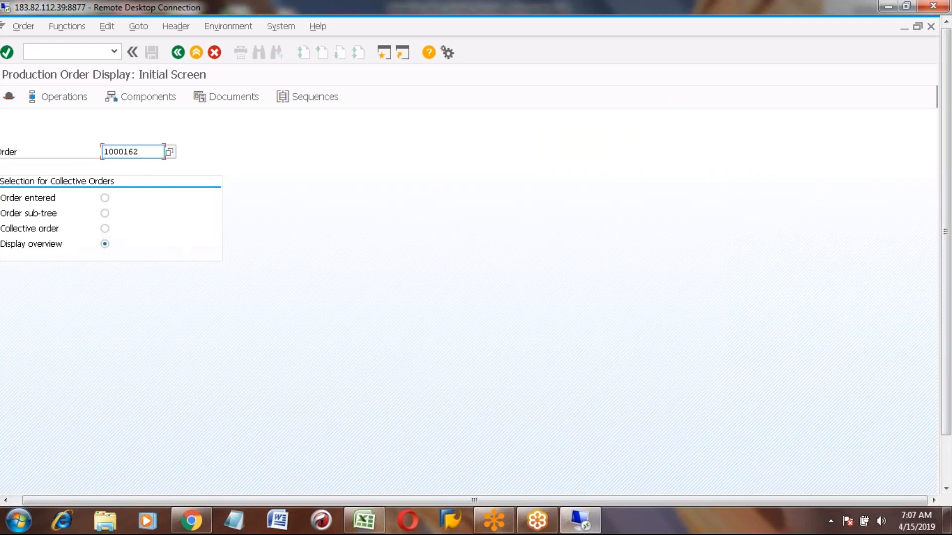
pyautogui.press('Return')
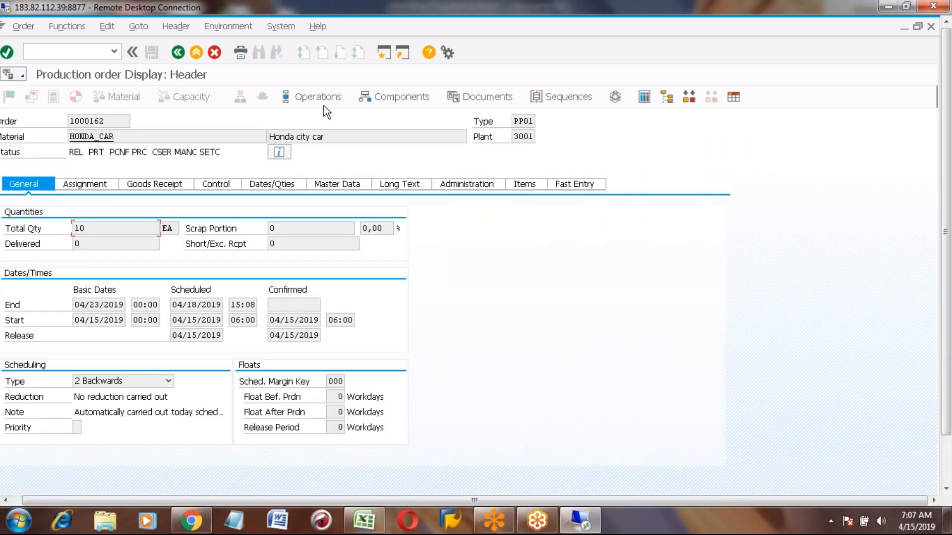
pyautogui.click(315, 98)
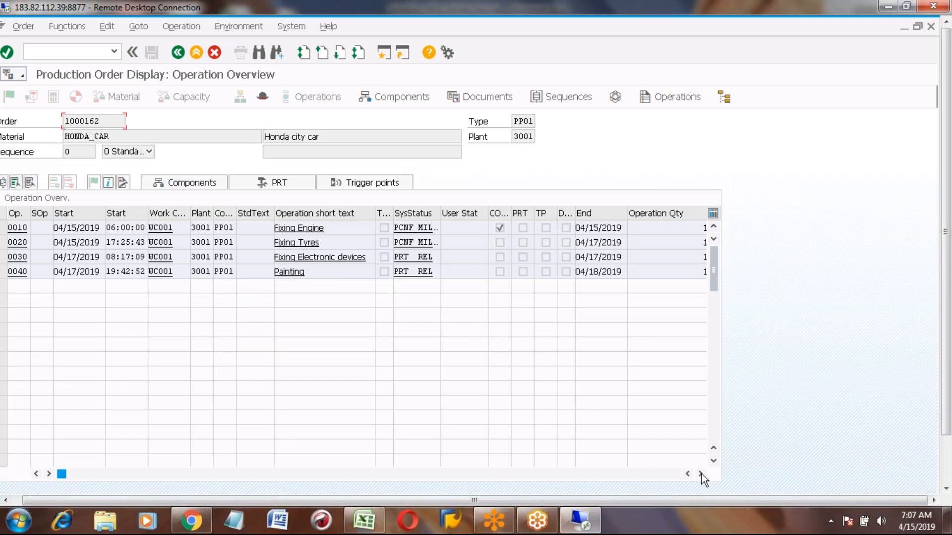
# - Check the confirmed scrap, confirmed yield and confirmed rework columns for the operations in the overview
pyautogui.click(701, 474)
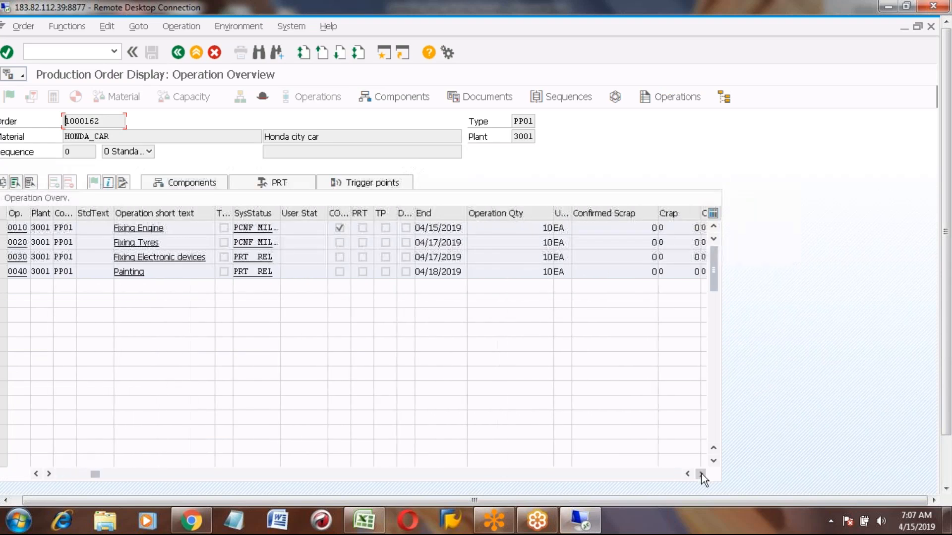
pyautogui.click(342, 246)
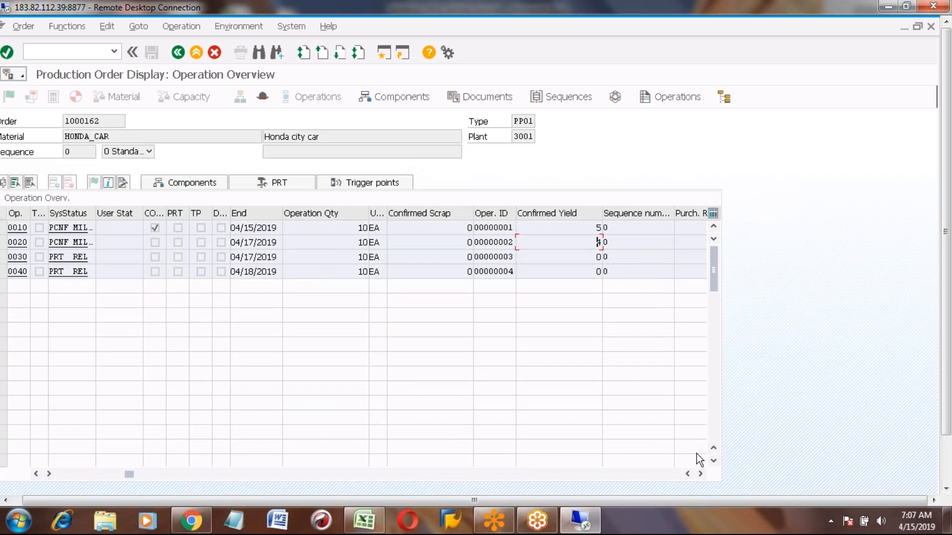
pyautogui.click(700, 474)
pyautogui.click(700, 474)
pyautogui.click(700, 475)
pyautogui.click(700, 474)
pyautogui.click(700, 474)
pyautogui.click(700, 474)
pyautogui.click(700, 474)
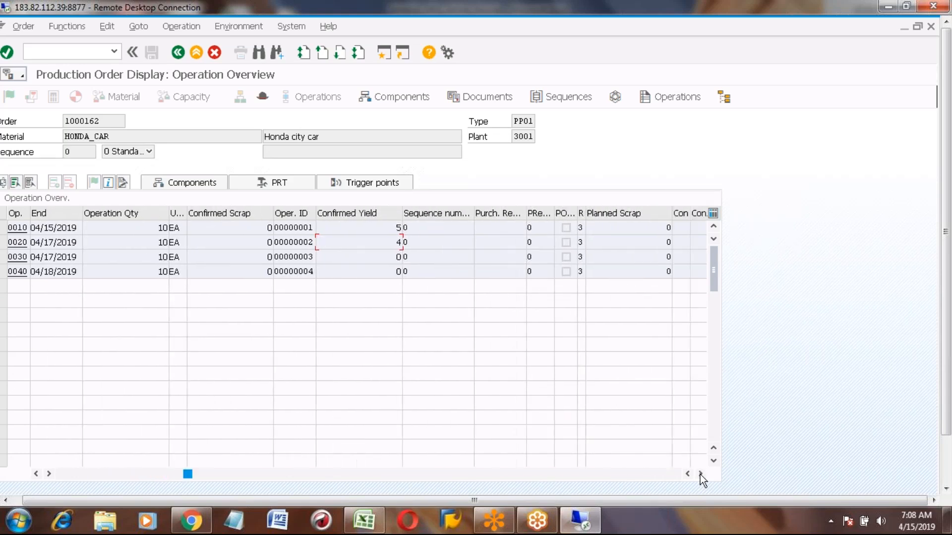
pyautogui.click(700, 475)
pyautogui.click(700, 474)
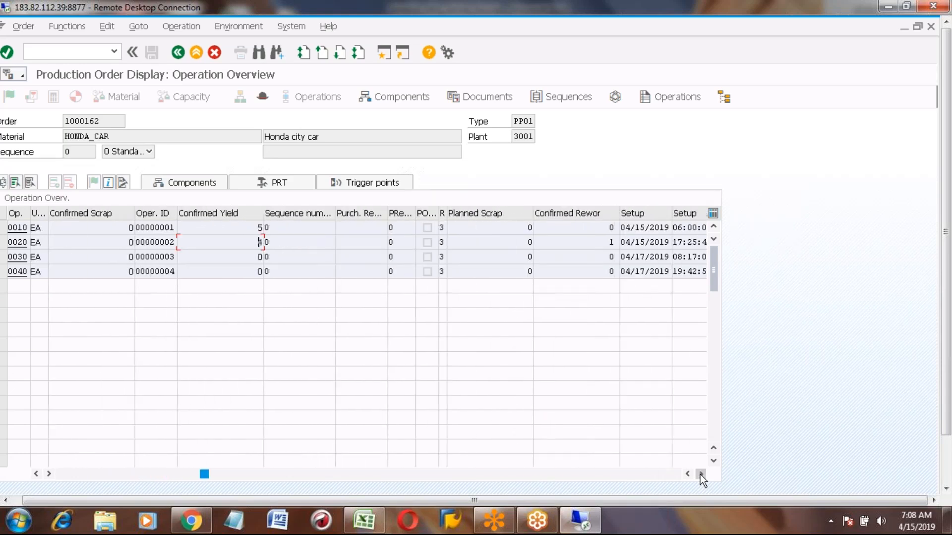
# - Look through the remaining scheduling, execution date and time columns of the operation overview, and return to its first columns
pyautogui.click(700, 474)
pyautogui.click(700, 474)
pyautogui.click(699, 474)
pyautogui.click(700, 474)
pyautogui.click(700, 475)
pyautogui.click(700, 475)
pyautogui.click(700, 474)
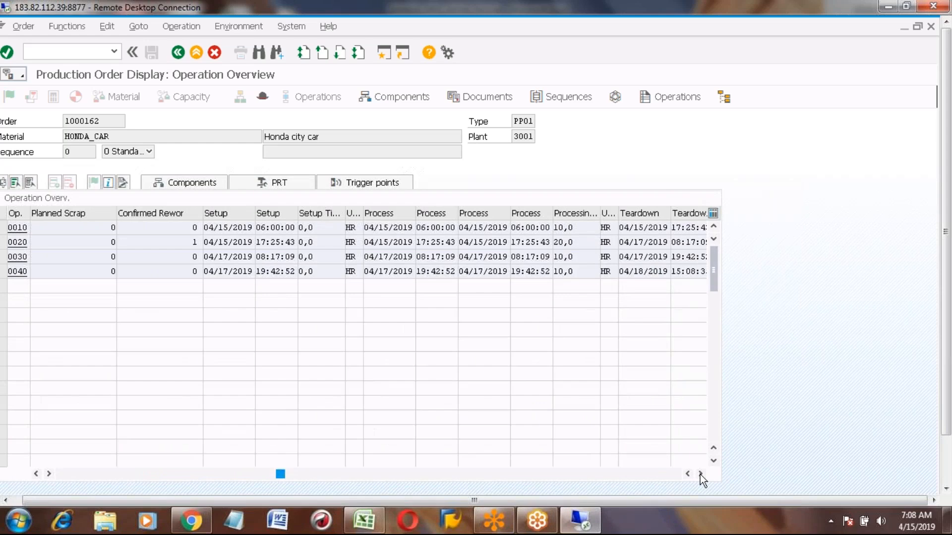
pyautogui.click(700, 475)
pyautogui.click(700, 474)
pyautogui.click(700, 474)
pyautogui.click(700, 475)
pyautogui.click(700, 475)
pyautogui.click(700, 475)
pyautogui.click(700, 475)
pyautogui.click(700, 475)
pyautogui.click(700, 474)
pyautogui.click(700, 475)
pyautogui.click(700, 474)
pyautogui.click(700, 475)
pyautogui.click(700, 475)
pyautogui.click(700, 475)
pyautogui.click(700, 474)
pyautogui.click(700, 475)
pyautogui.click(700, 474)
pyautogui.click(700, 474)
pyautogui.click(700, 474)
pyautogui.click(700, 474)
pyautogui.click(700, 474)
pyautogui.click(700, 475)
pyautogui.click(700, 474)
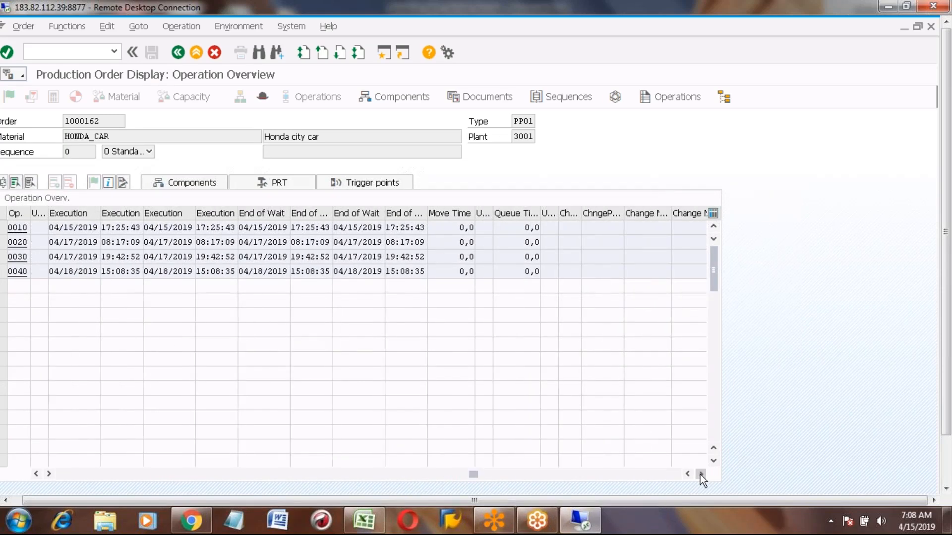
pyautogui.click(700, 474)
pyautogui.click(700, 475)
pyautogui.click(700, 475)
pyautogui.click(700, 474)
pyautogui.click(700, 475)
pyautogui.click(700, 474)
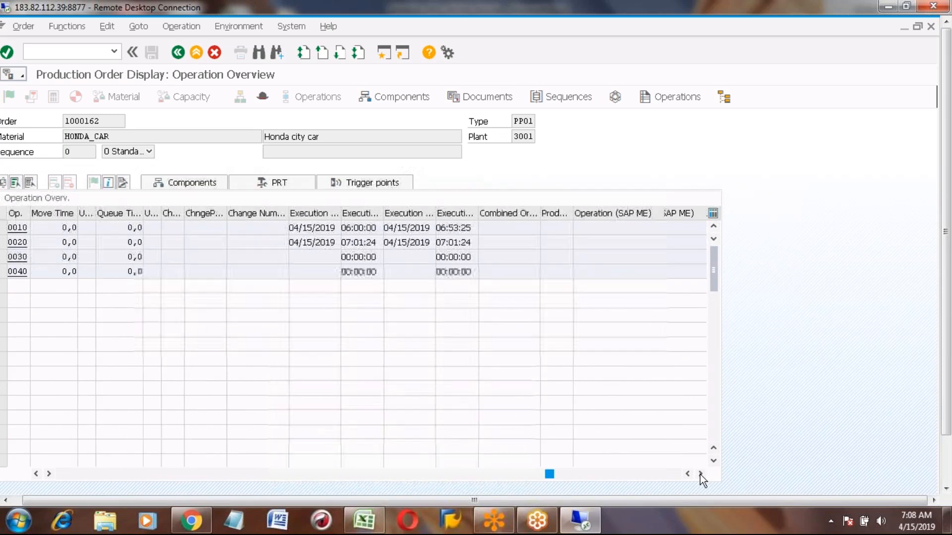
pyautogui.click(700, 475)
pyautogui.click(700, 475)
pyautogui.click(700, 475)
pyautogui.click(700, 474)
pyautogui.click(700, 474)
pyautogui.click(700, 474)
pyautogui.click(700, 475)
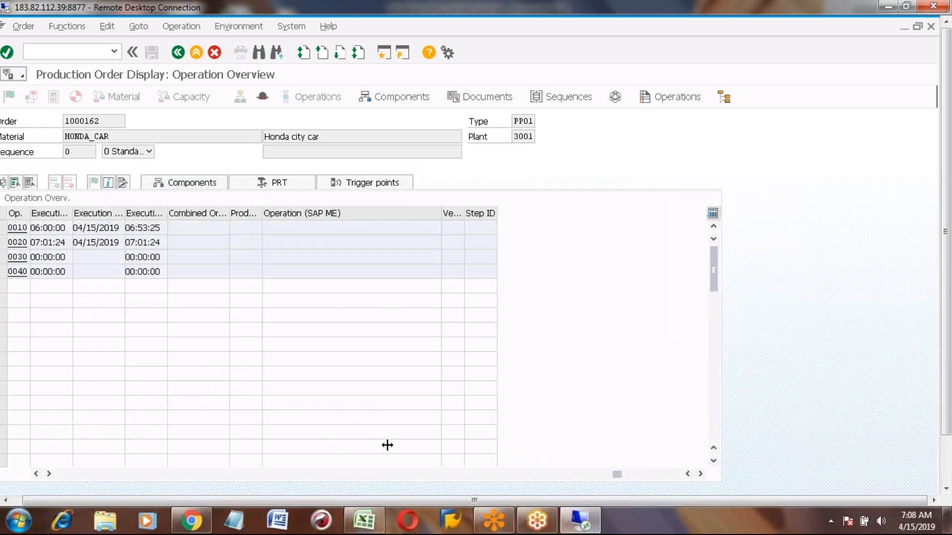
pyautogui.click(73, 474)
pyautogui.moveTo(73, 474); pyautogui.dragTo(58, 474)
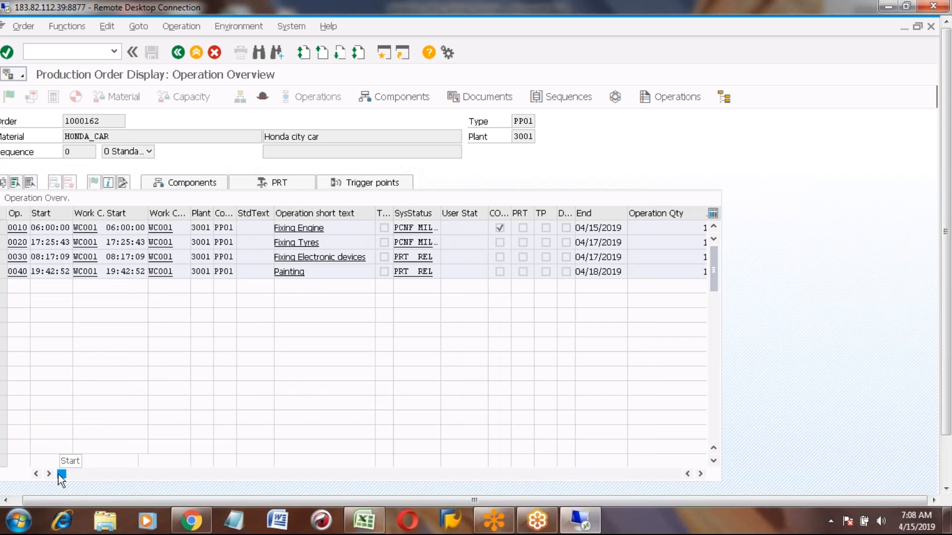
# - Open the details of operation 0020 Fixing Tyres and browse through them to its quantities and activities
pyautogui.click(6, 242)
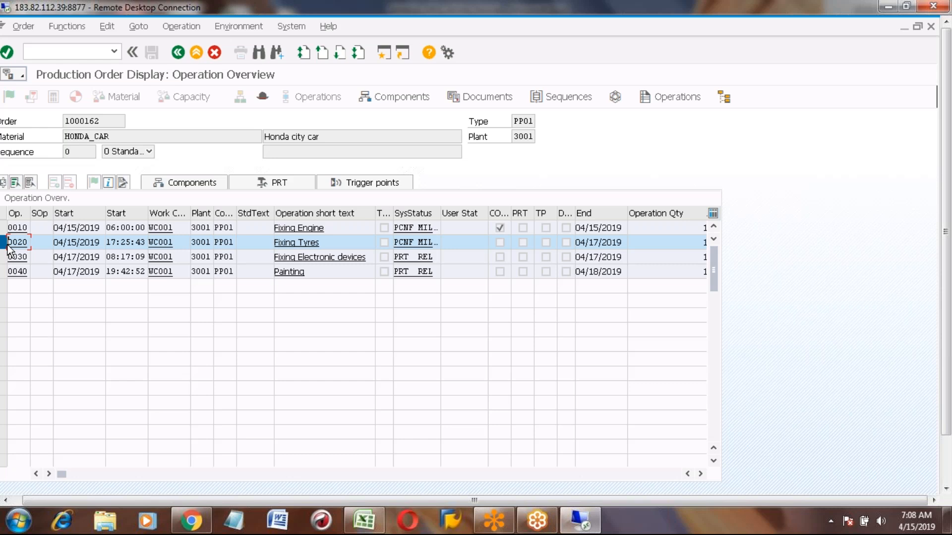
pyautogui.click(8, 184)
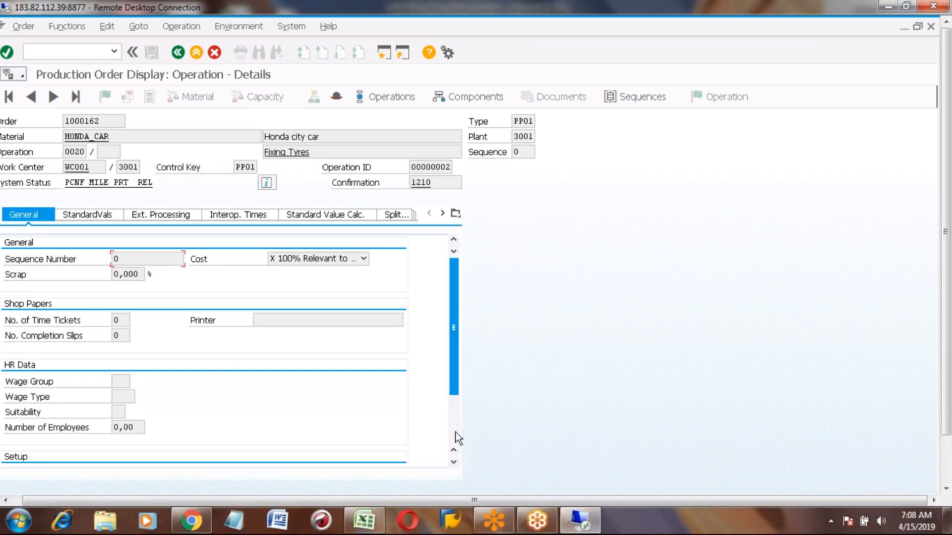
pyautogui.scroll(-2, 453, 435)
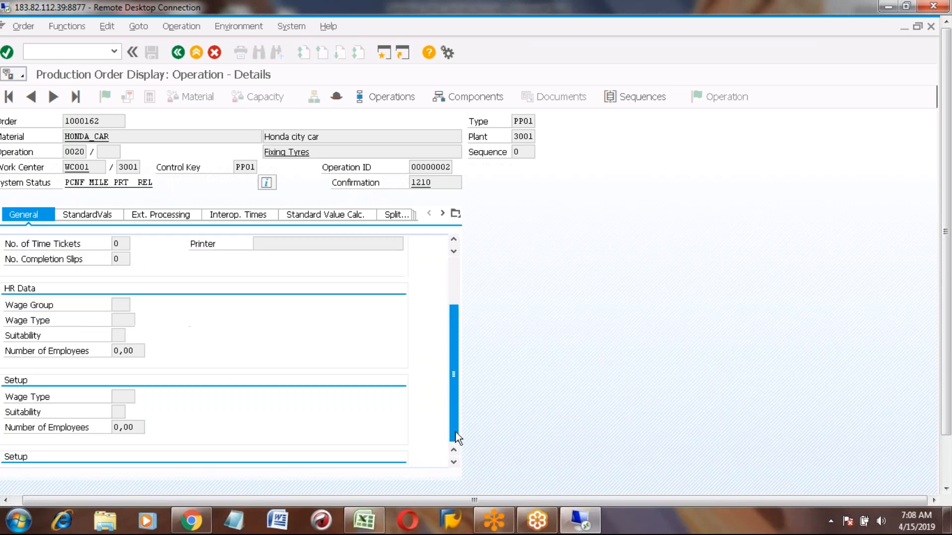
pyautogui.click(82, 214)
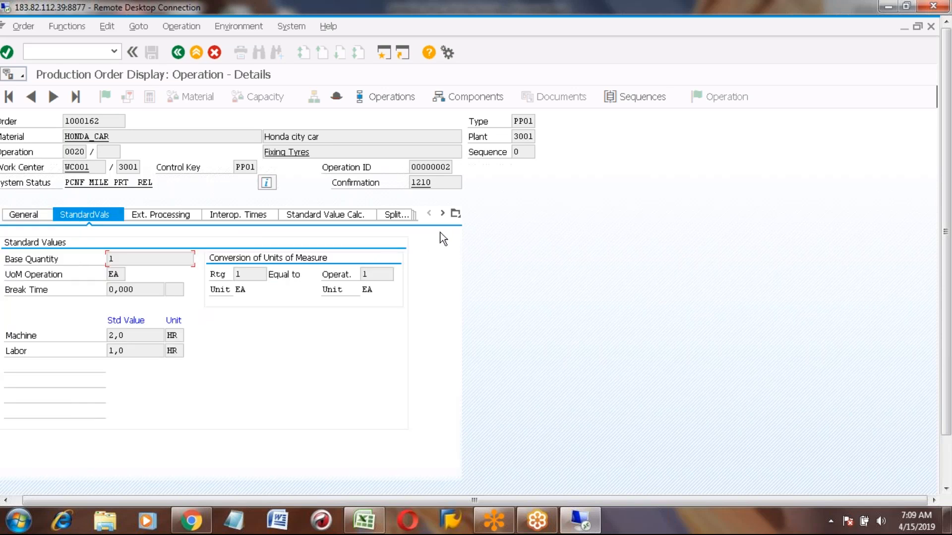
pyautogui.click(168, 215)
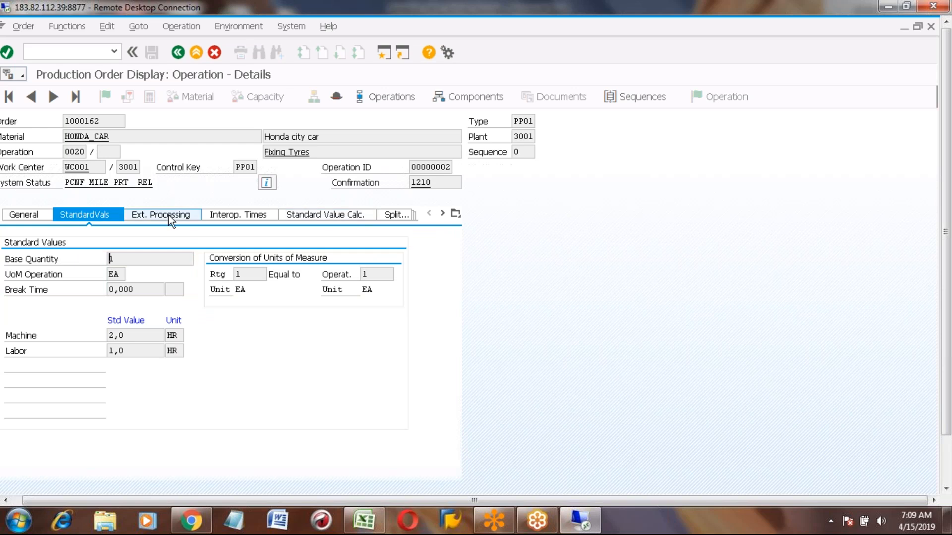
pyautogui.click(220, 216)
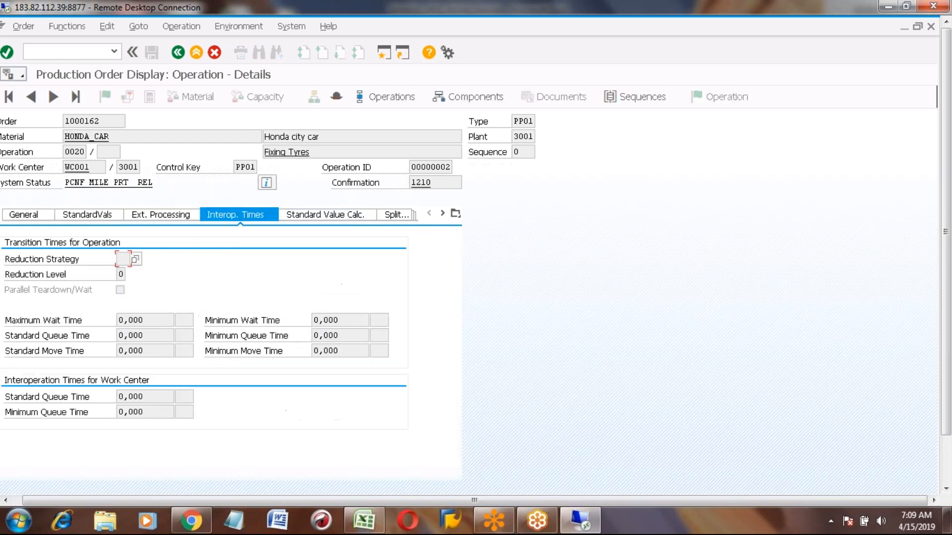
pyautogui.click(298, 216)
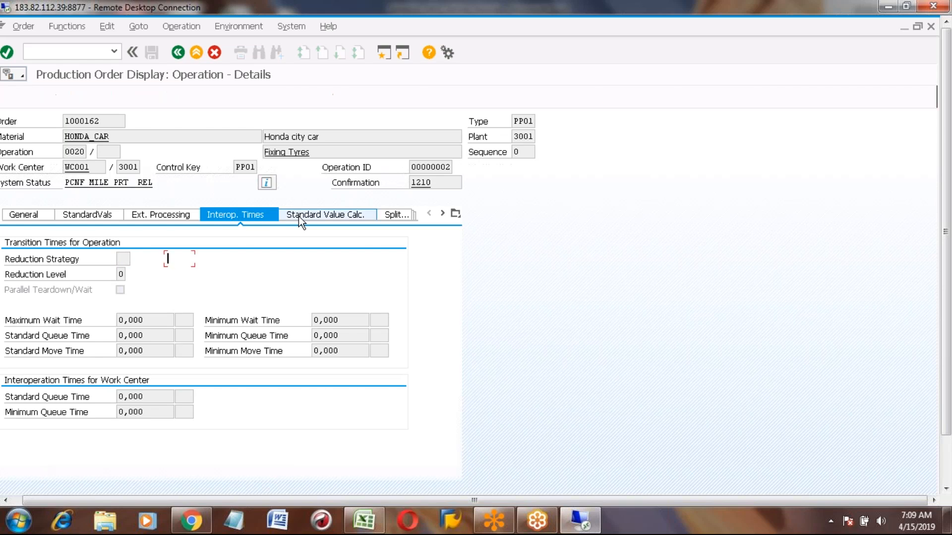
pyautogui.click(394, 214)
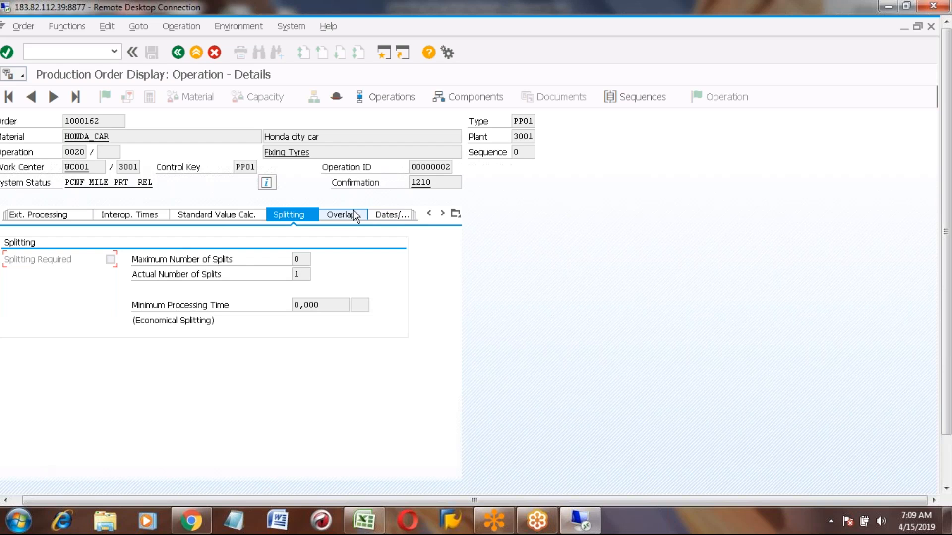
pyautogui.click(358, 214)
pyautogui.click(383, 214)
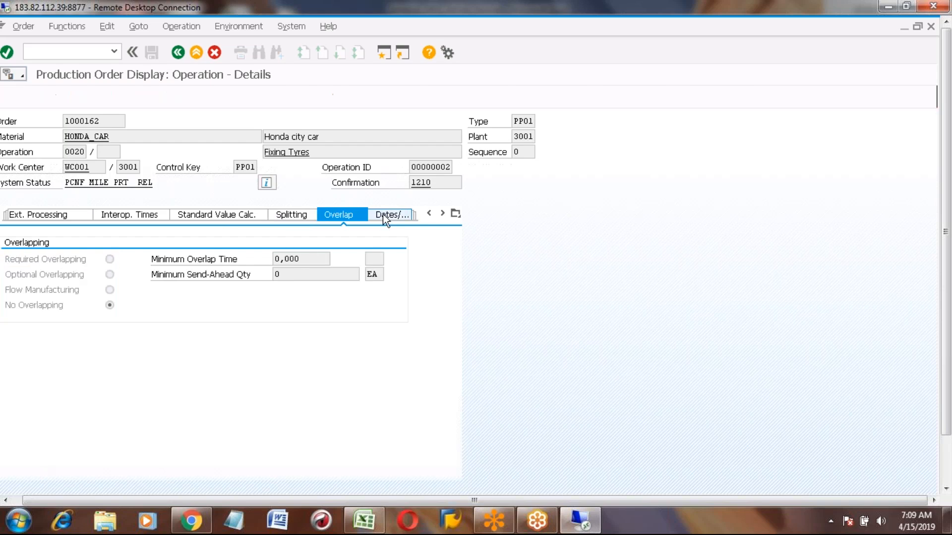
pyautogui.click(383, 214)
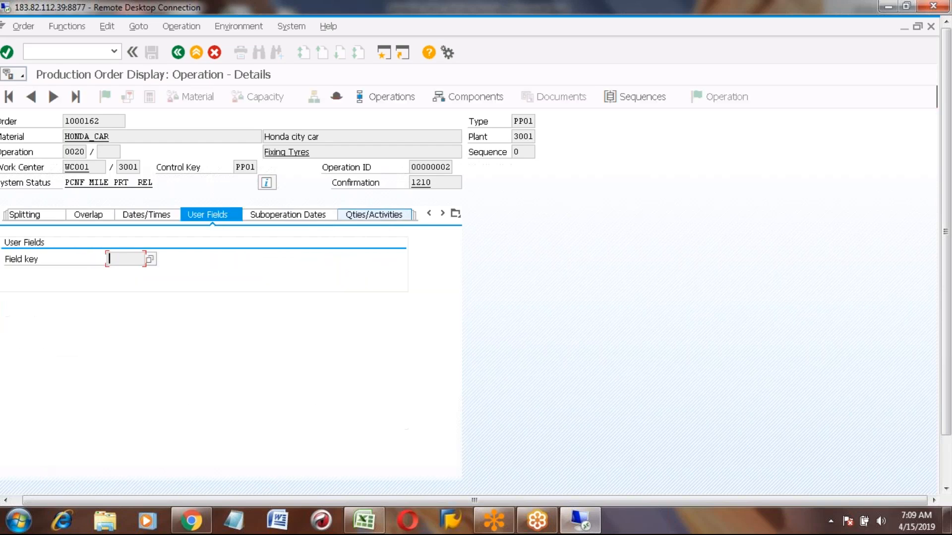
pyautogui.click(360, 213)
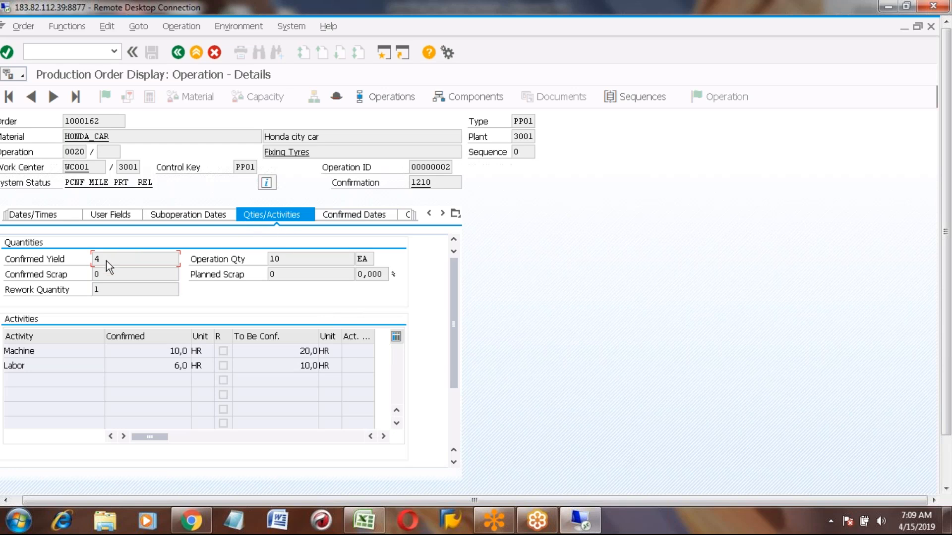
# - Check the rework quantity and the confirmed machine and labor times of Fixing Tyres, and return to the operation overview
pyautogui.click(108, 290)
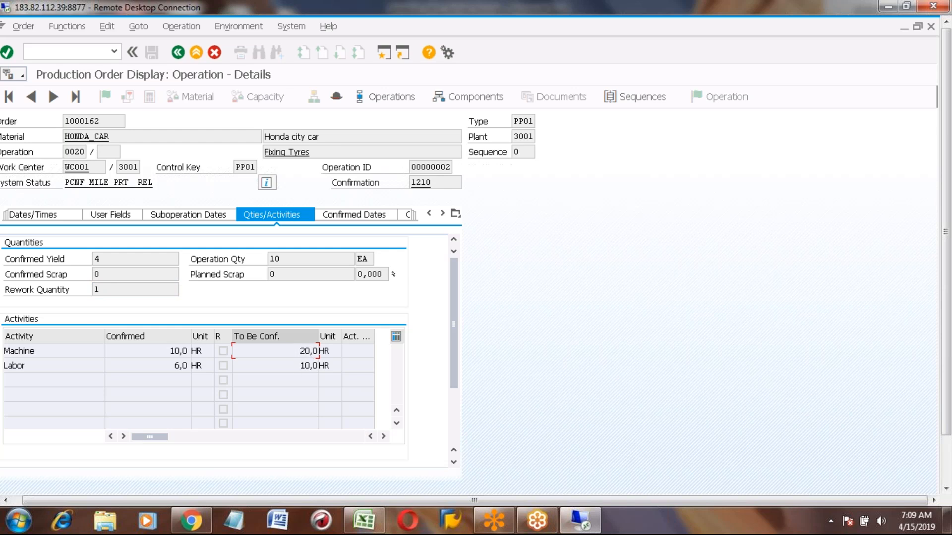
pyautogui.click(169, 351)
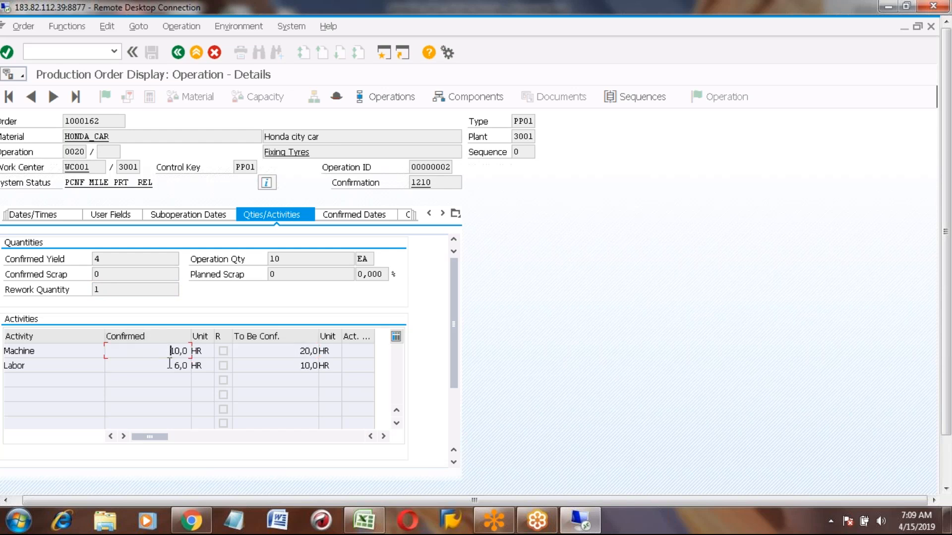
pyautogui.click(170, 365)
pyautogui.click(178, 53)
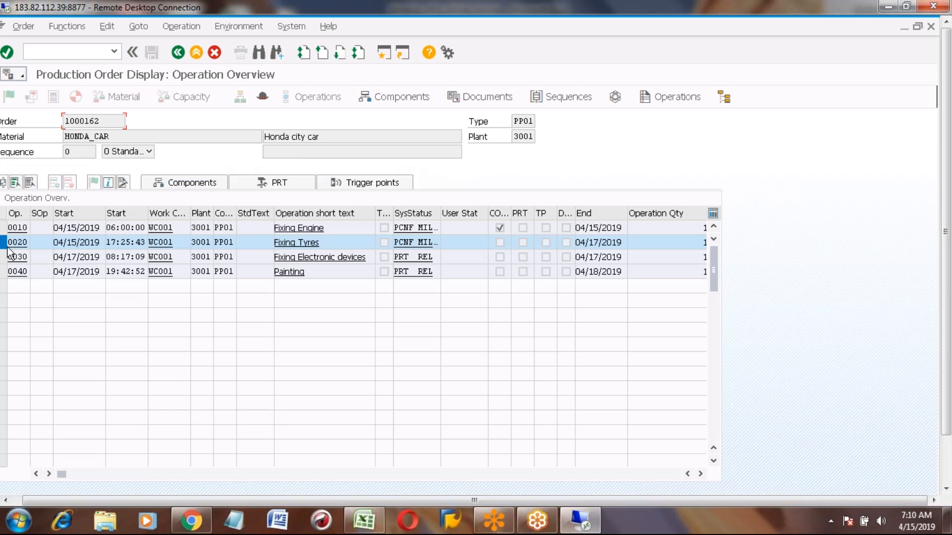
# - Clear the selection of Fixing Tyres and select operations 0030 Fixing Electronic devices and 0040 Painting
pyautogui.click(3, 228)
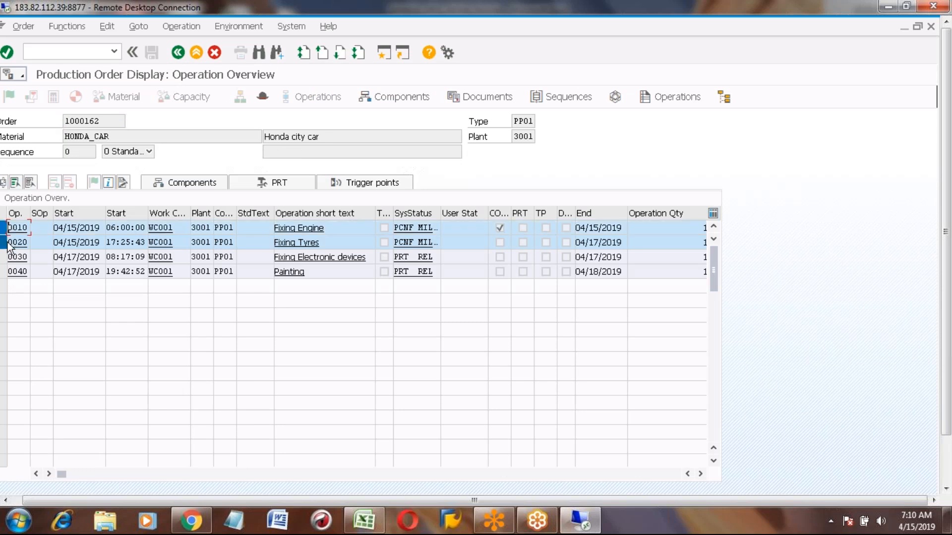
pyautogui.click(7, 242)
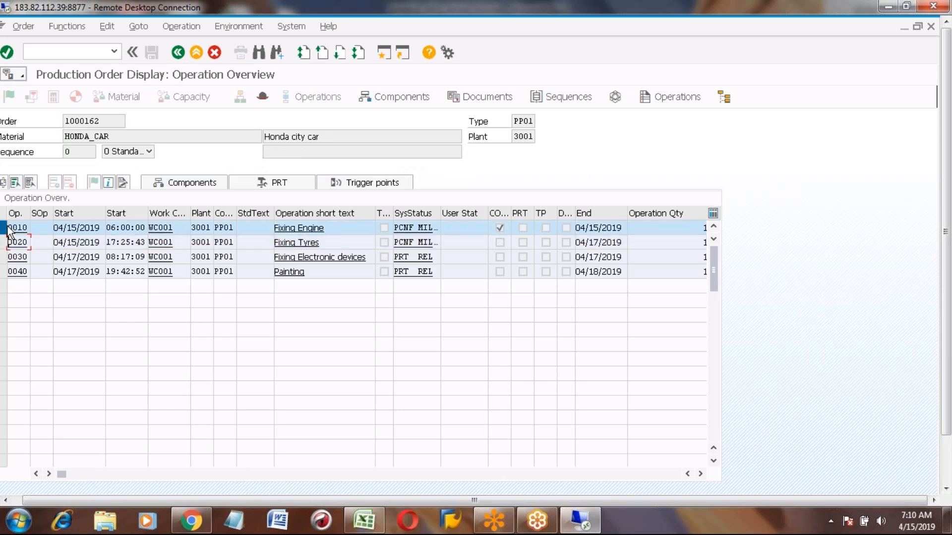
pyautogui.click(6, 228)
pyautogui.click(7, 257)
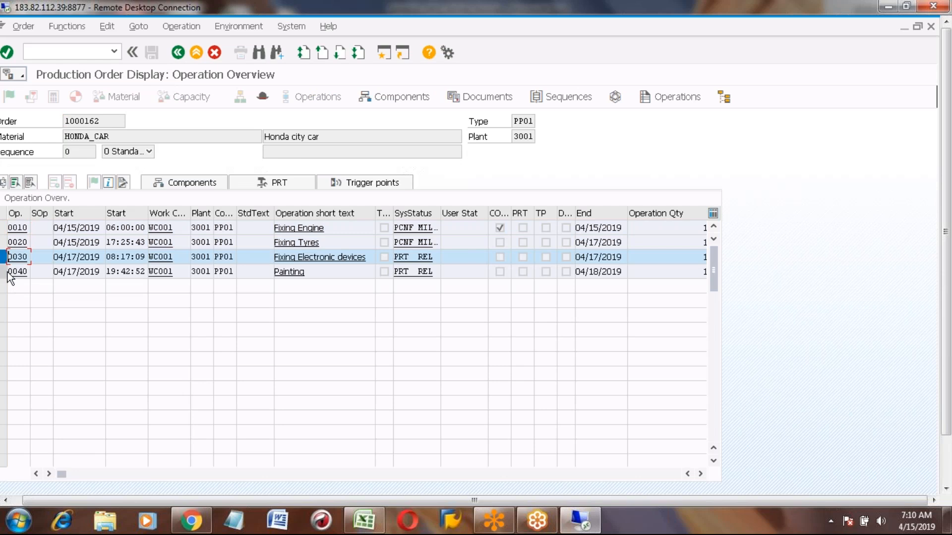
pyautogui.click(7, 272)
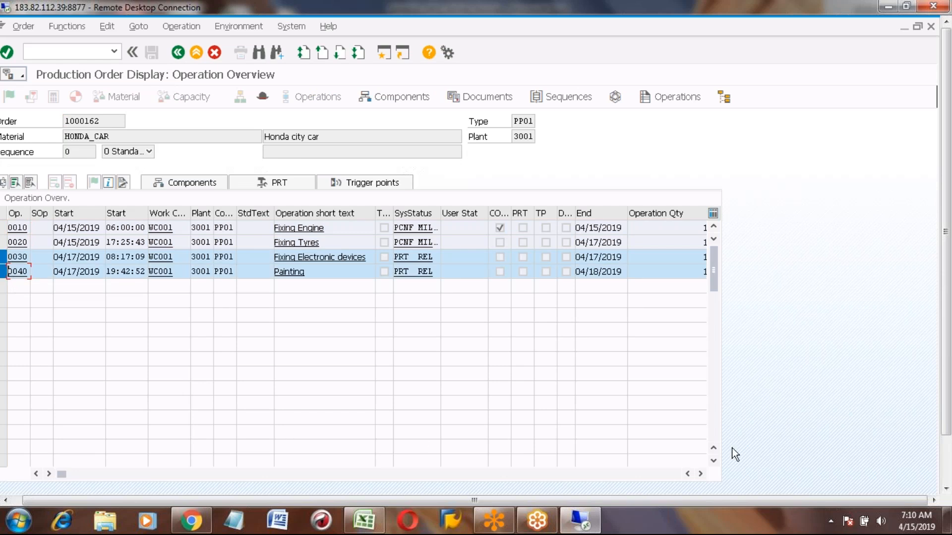
# - Switch to the session for entering a time ticket for a production order
pyautogui.click(946, 464)
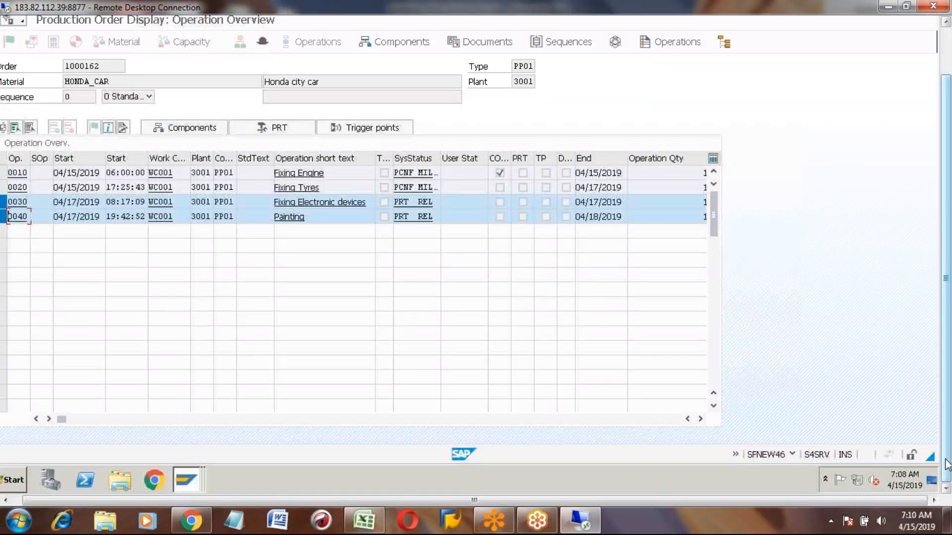
pyautogui.moveTo(188, 482)
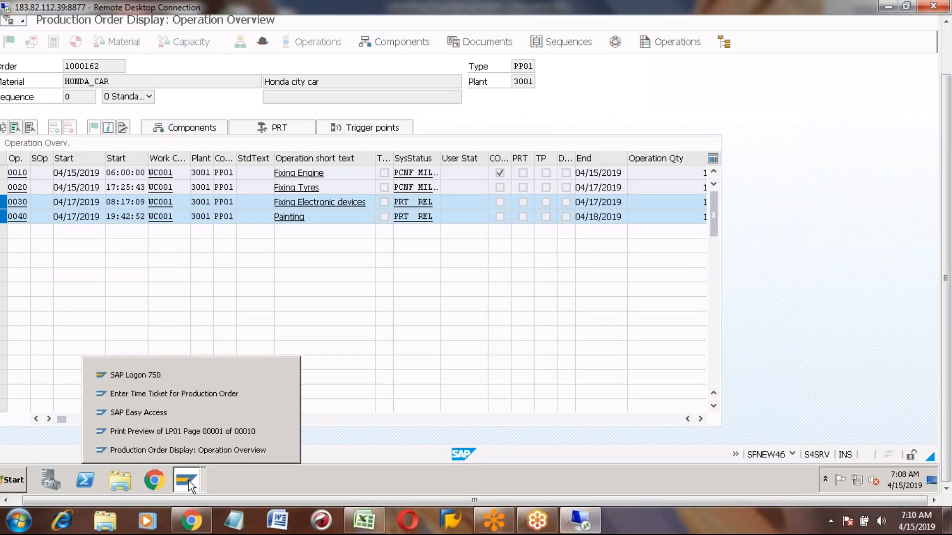
pyautogui.click(168, 394)
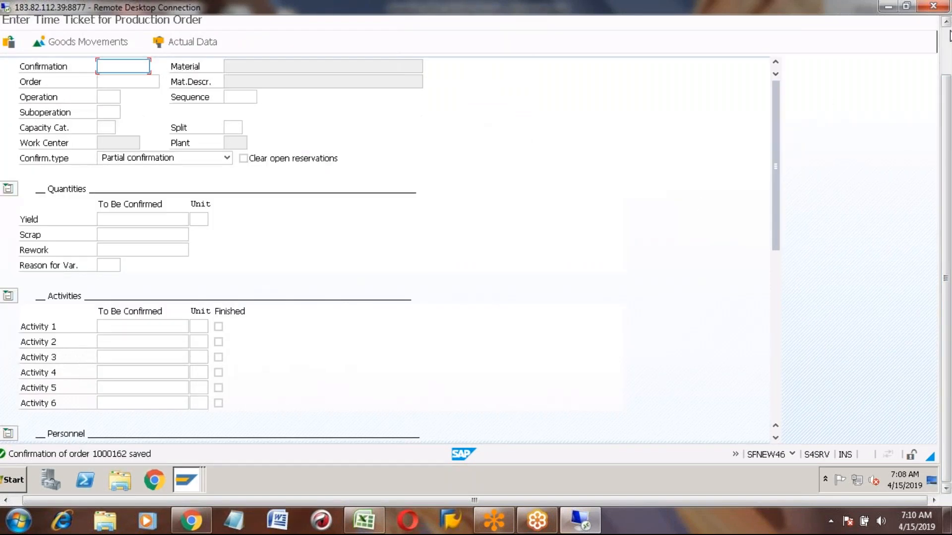
pyautogui.click(946, 37)
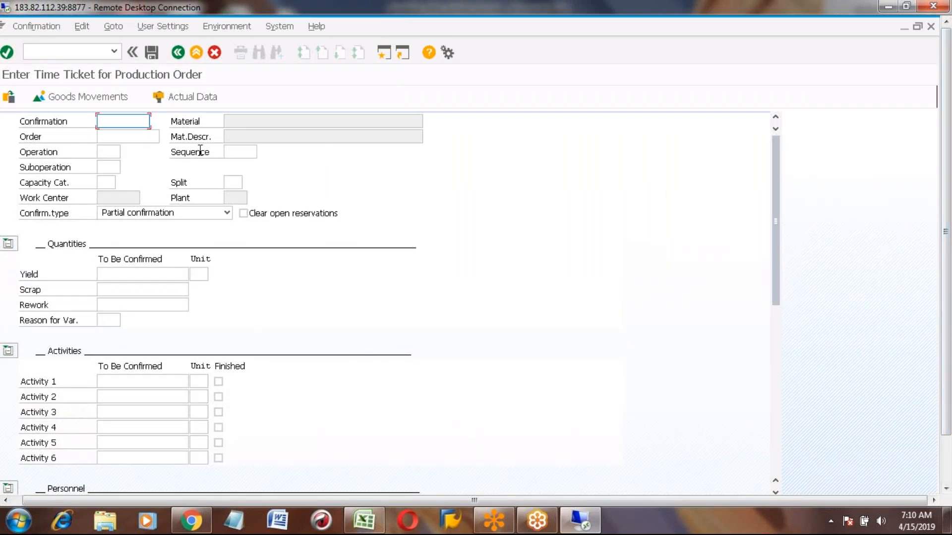
# - Load operation 0030 Fixing Electronic devices of the HONDA_CAR order as a partial confirmation and propose its actual data
pyautogui.click(121, 138)
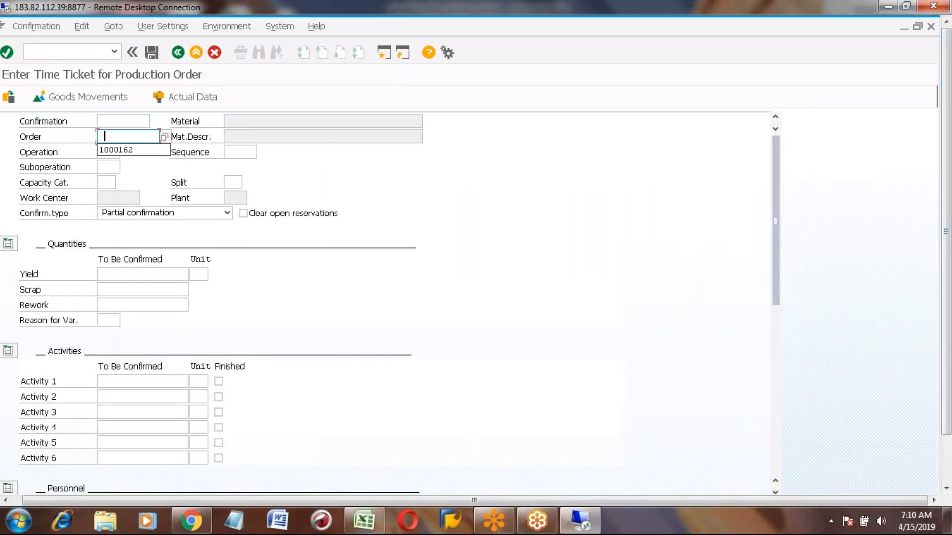
pyautogui.click(140, 149)
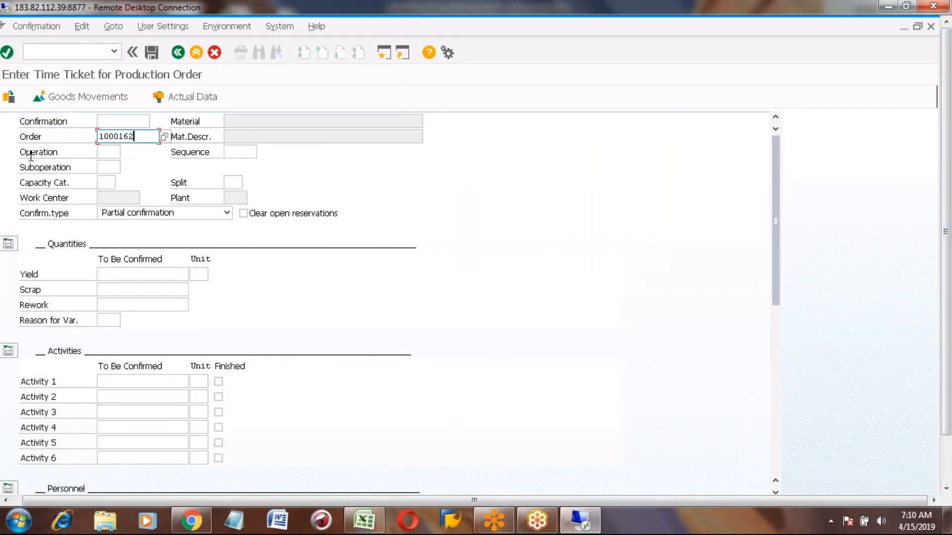
pyautogui.click(112, 151)
pyautogui.write('0030')
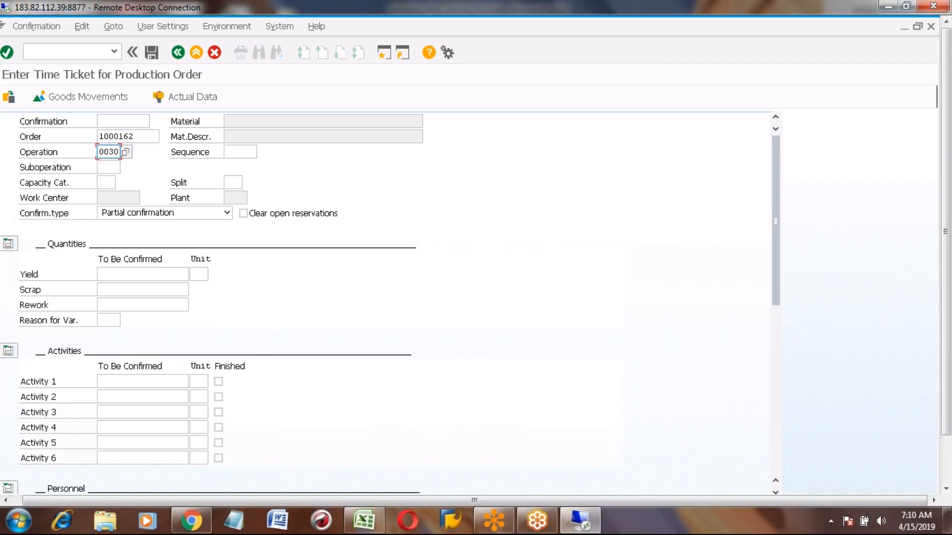
pyautogui.press('Return')
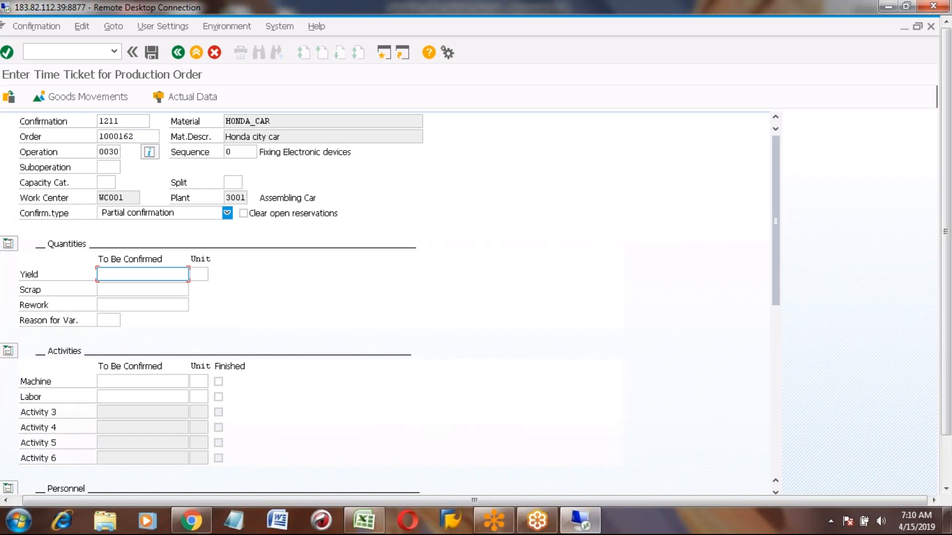
pyautogui.click(180, 97)
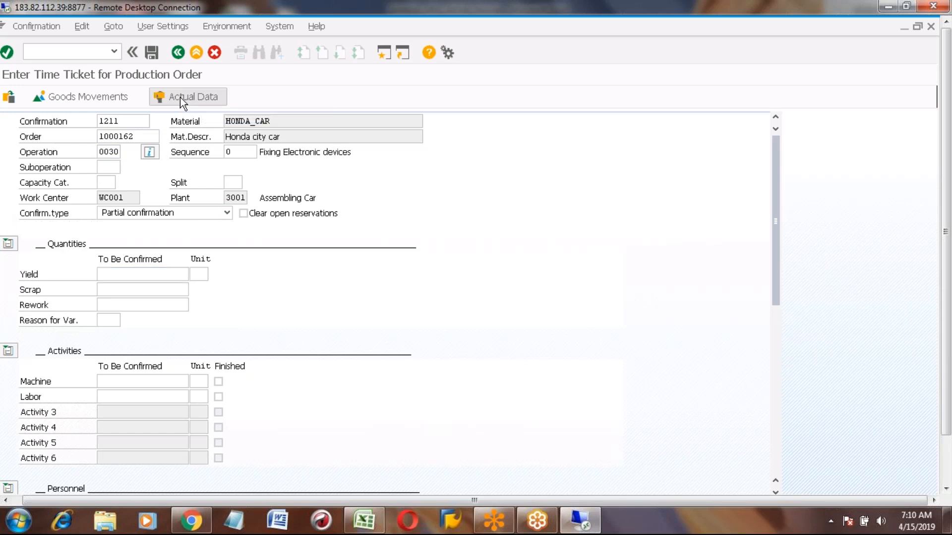
# - Set the yield to be confirmed for Fixing Electronic devices to 4 EA
pyautogui.click(122, 276)
pyautogui.press('BackSpace')
pyautogui.press('BackSpace')
pyautogui.write('4')
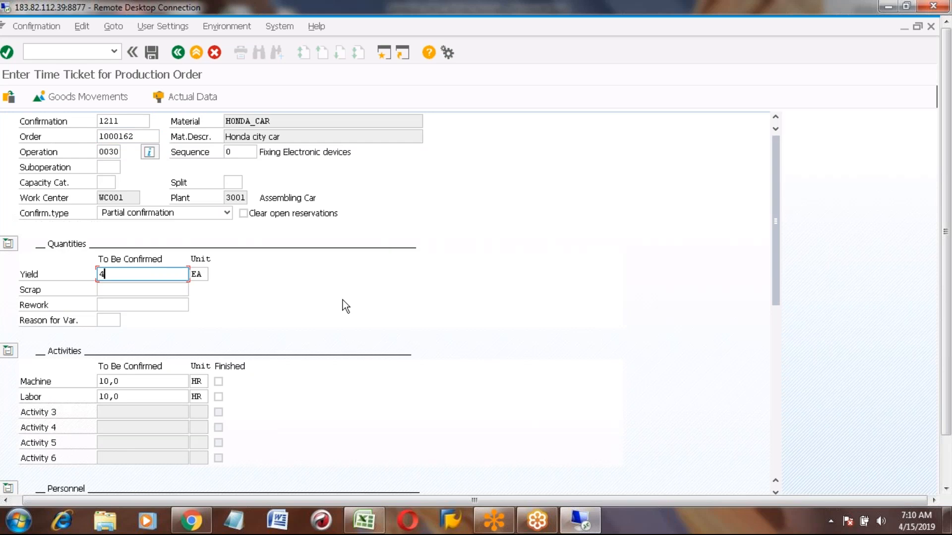
# - Set the machine and labor activities of Fixing Electronic devices to 5 HR each and save the confirmation
pyautogui.click(132, 382)
pyautogui.press('BackSpace')
pyautogui.press('BackSpace')
pyautogui.press('BackSpace')
pyautogui.press('BackSpace')
pyautogui.write('5')
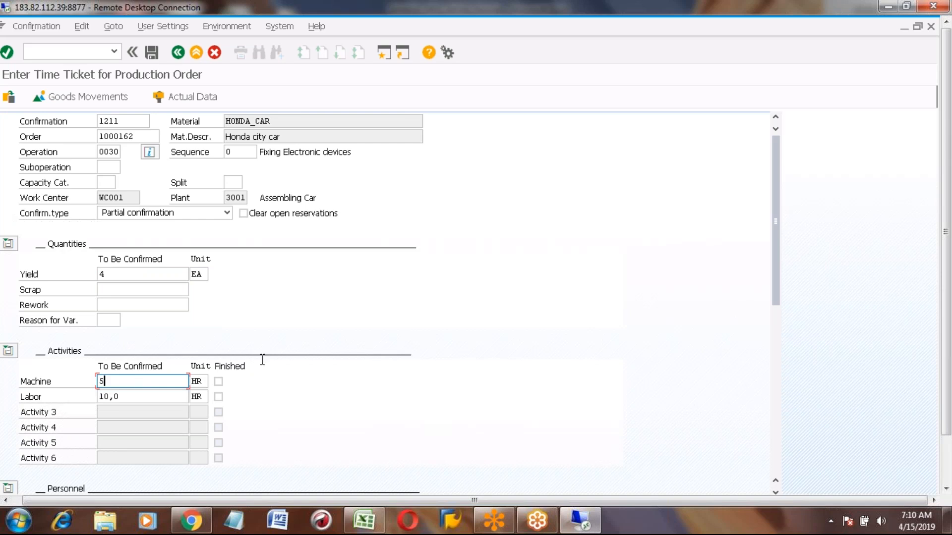
pyautogui.click(123, 397)
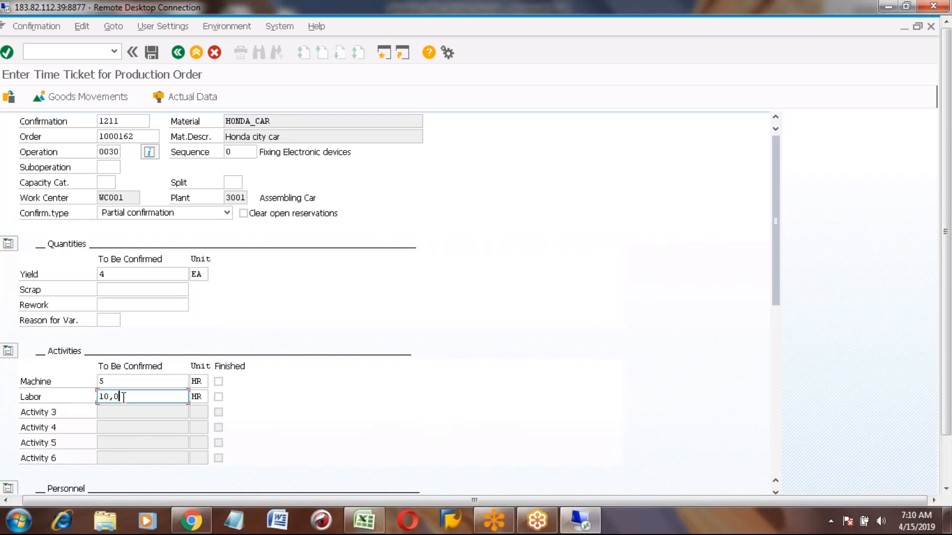
pyautogui.press('BackSpace')
pyautogui.press('BackSpace')
pyautogui.press('BackSpace')
pyautogui.press('BackSpace')
pyautogui.write('5')
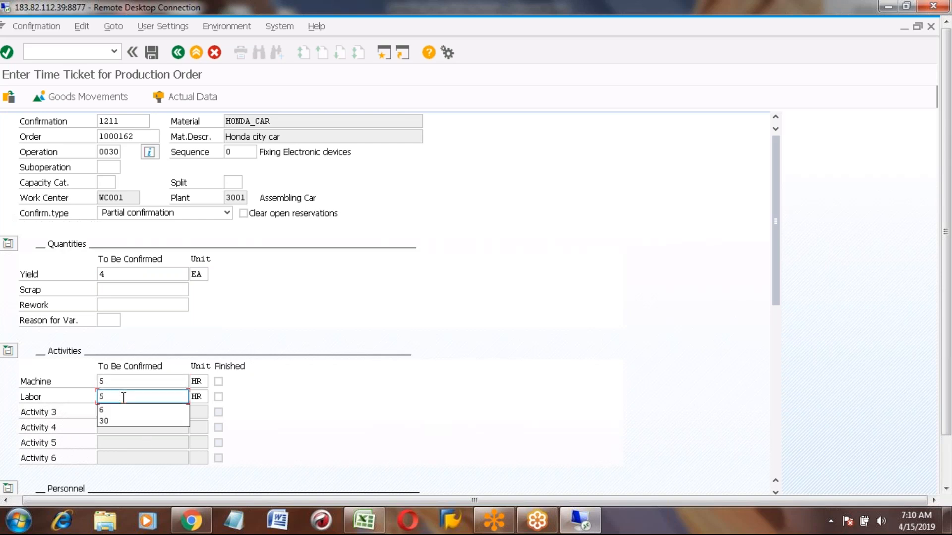
pyautogui.press('Return')
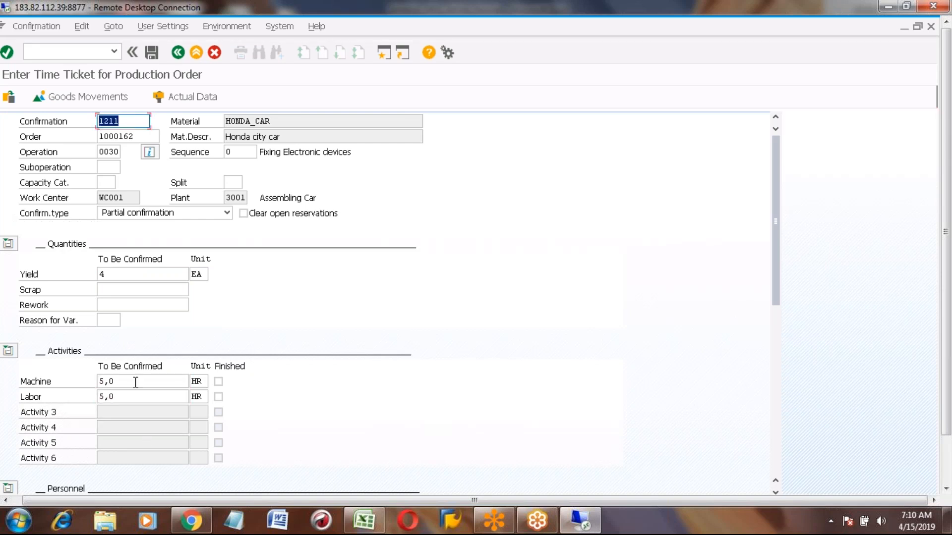
pyautogui.click(153, 52)
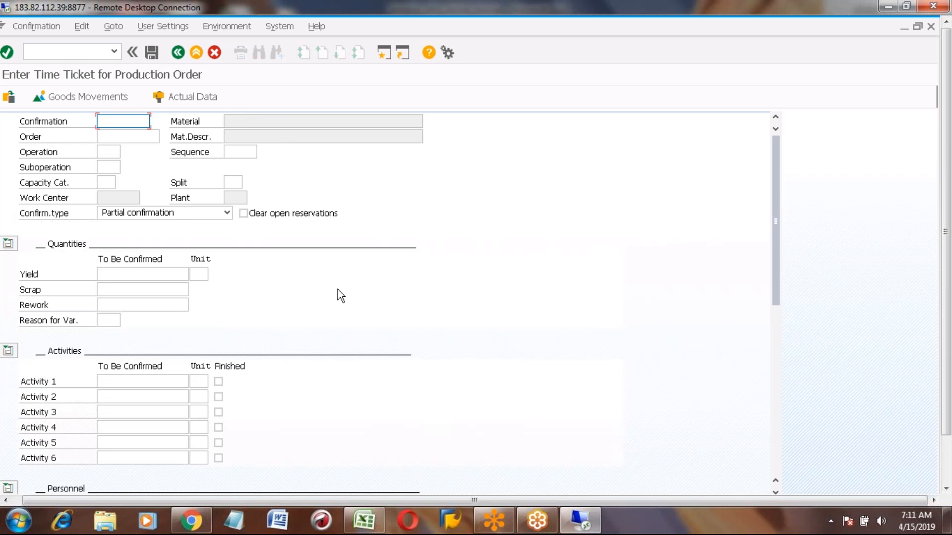
# - Load operation 0040 Painting of the same HONDA_CAR order as a partial confirmation and propose its actual data
pyautogui.click(138, 136)
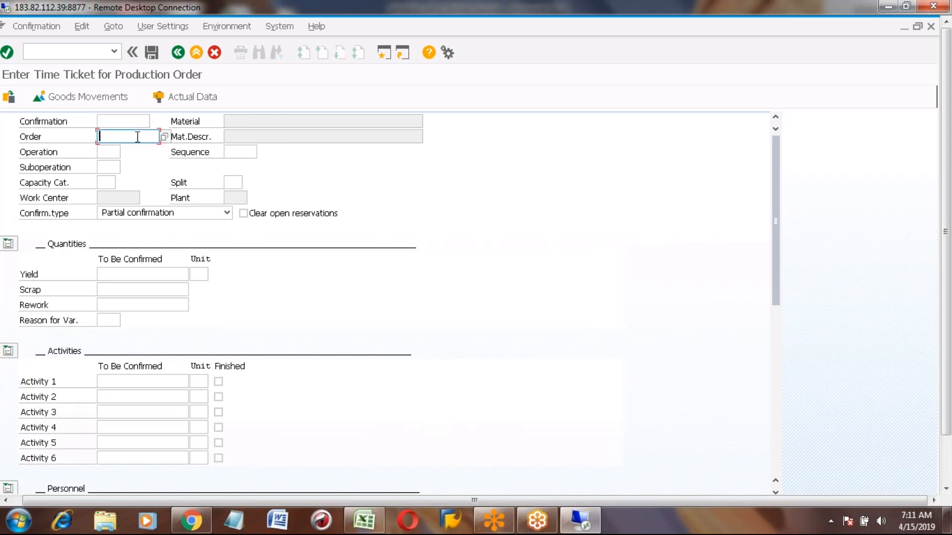
pyautogui.press('Down')
pyautogui.click(123, 149)
pyautogui.click(112, 152)
pyautogui.write('0040')
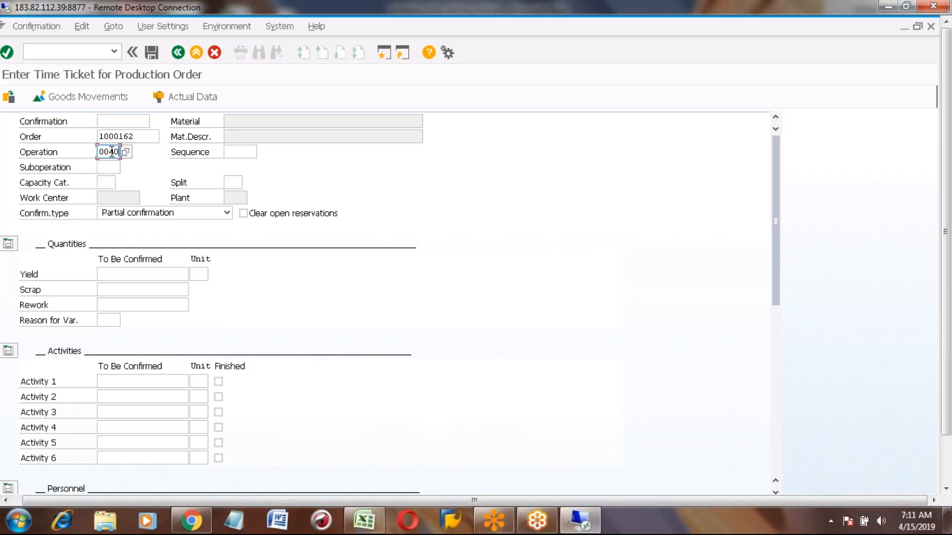
pyautogui.press('Return')
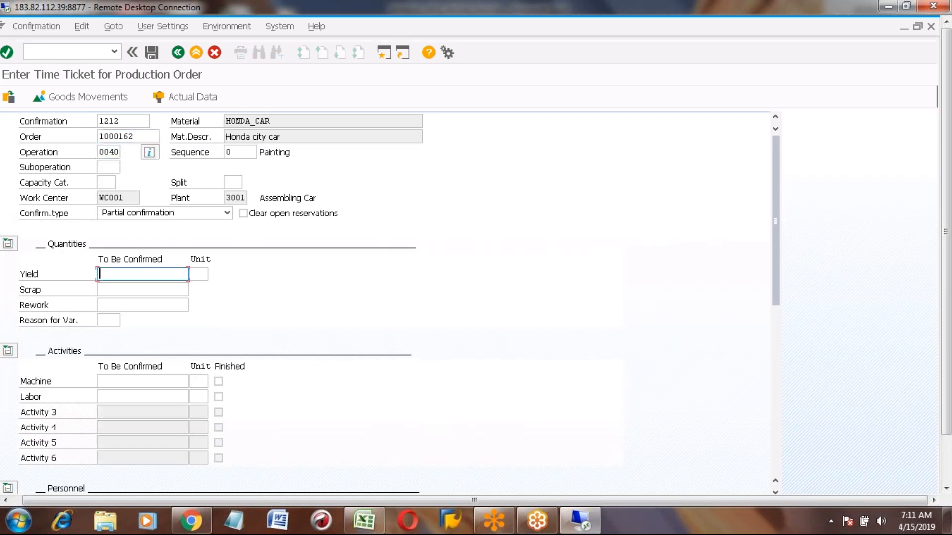
pyautogui.click(180, 97)
# - Set the yield to be confirmed for Painting to 4 EA
pyautogui.click(117, 274)
pyautogui.press('BackSpace')
pyautogui.press('BackSpace')
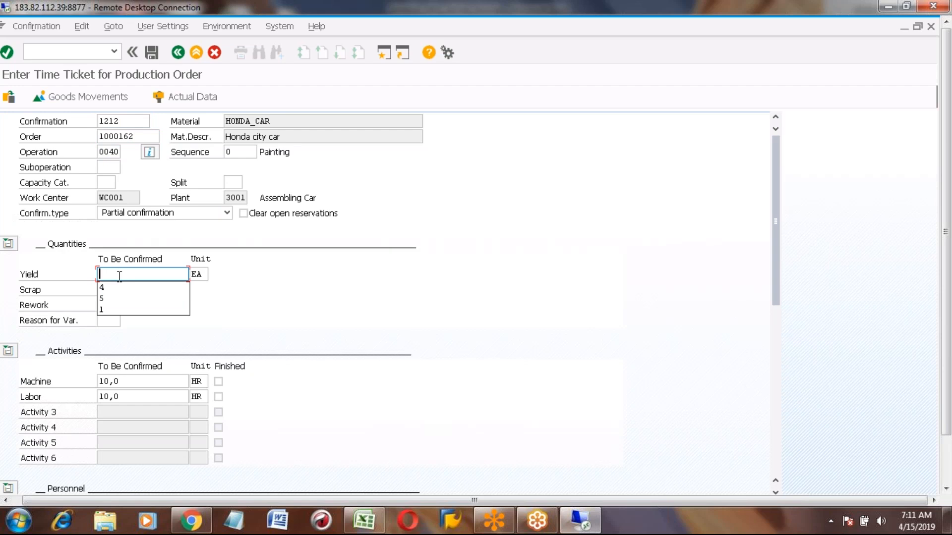
pyautogui.write('4')
# - Set the machine and labor activities of Painting to 4 HR each and save the confirmation
pyautogui.click(129, 383)
pyautogui.press('BackSpace')
pyautogui.press('BackSpace')
pyautogui.press('BackSpace')
pyautogui.press('BackSpace')
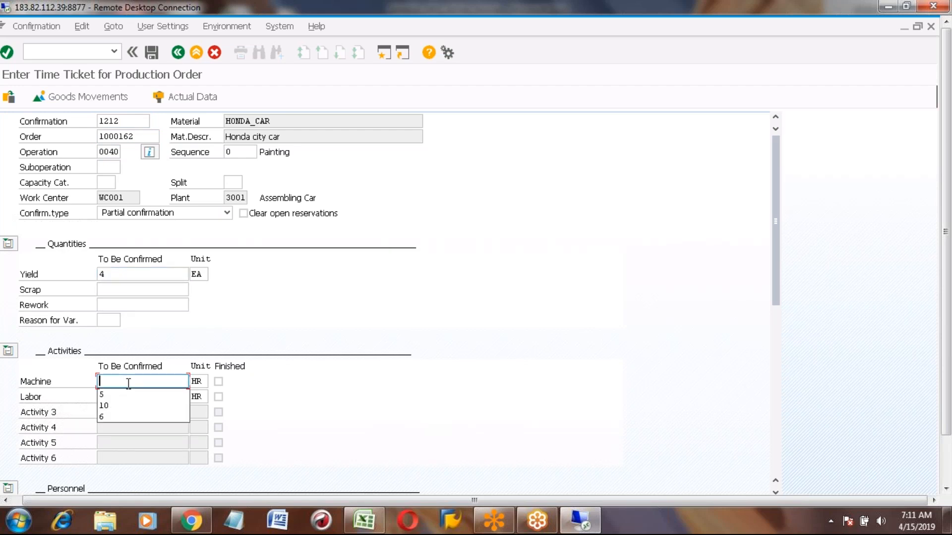
pyautogui.write('4')
pyautogui.press('Return')
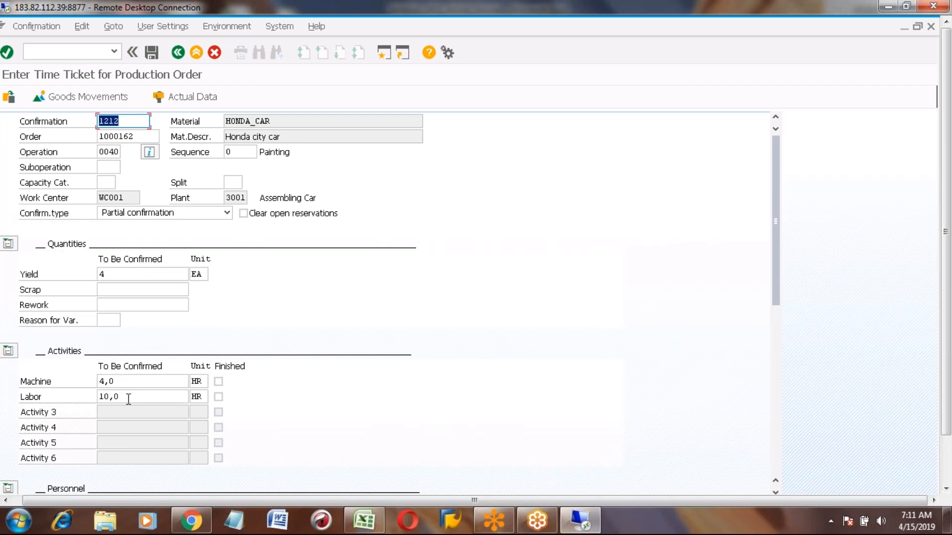
pyautogui.click(129, 398)
pyautogui.press('BackSpace')
pyautogui.press('BackSpace')
pyautogui.press('BackSpace')
pyautogui.press('BackSpace')
pyautogui.write('4')
pyautogui.press('Return')
pyautogui.click(152, 54)
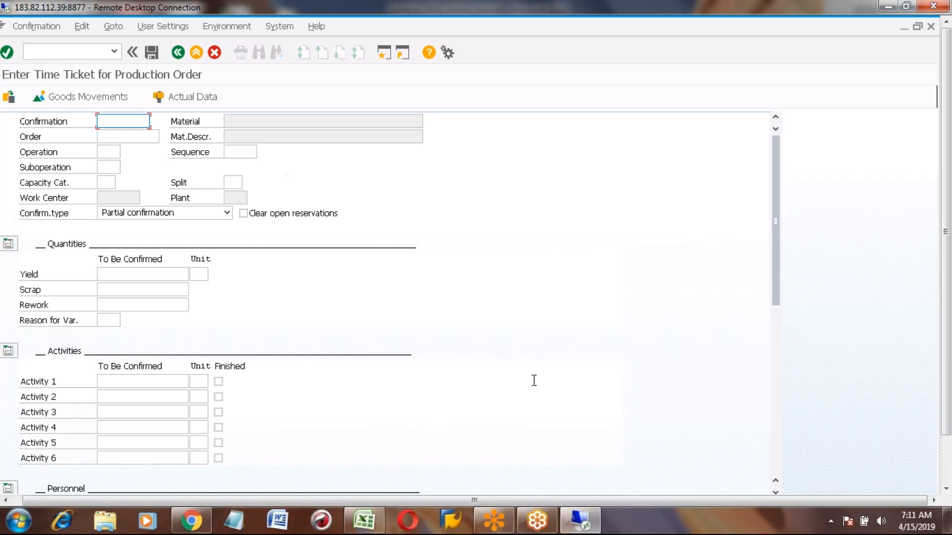
# - Switch to the production order's operation overview session and clear the selection of operations 0030 and 0040
pyautogui.moveTo(946, 228); pyautogui.dragTo(945, 283)
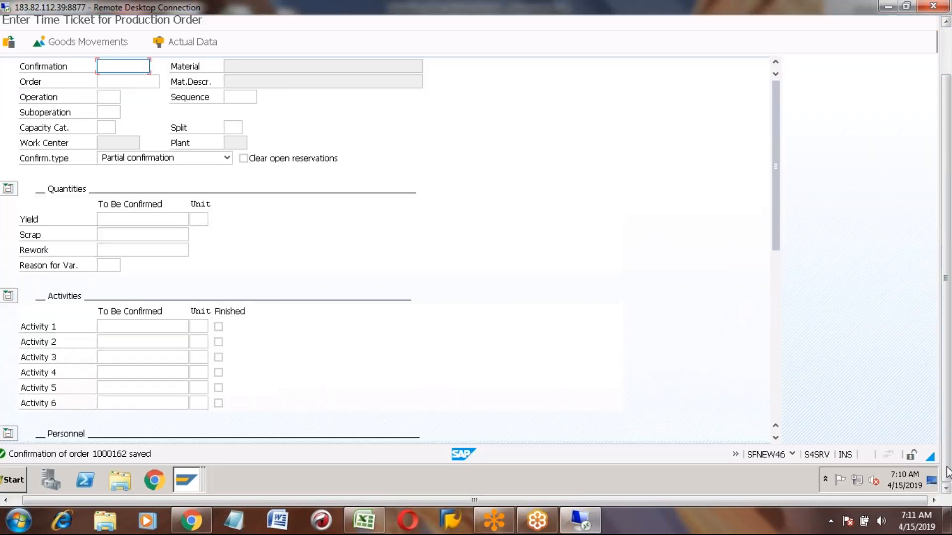
pyautogui.click(185, 480)
pyautogui.click(161, 394)
pyautogui.click(181, 478)
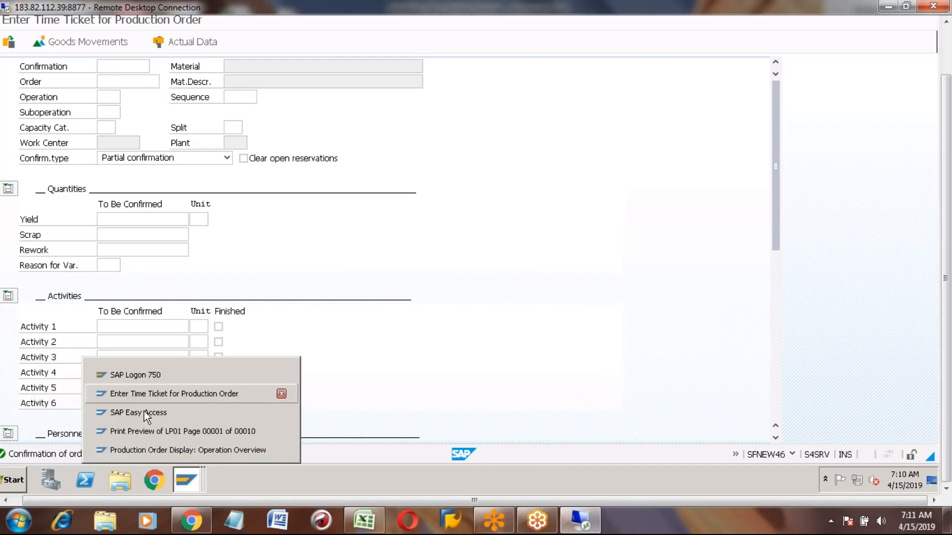
pyautogui.click(150, 449)
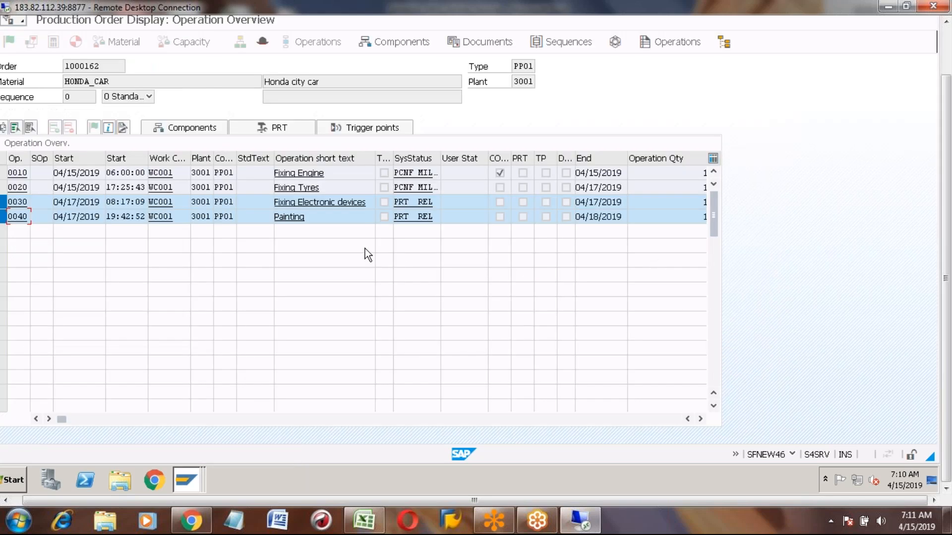
pyautogui.click(3, 202)
pyautogui.click(3, 216)
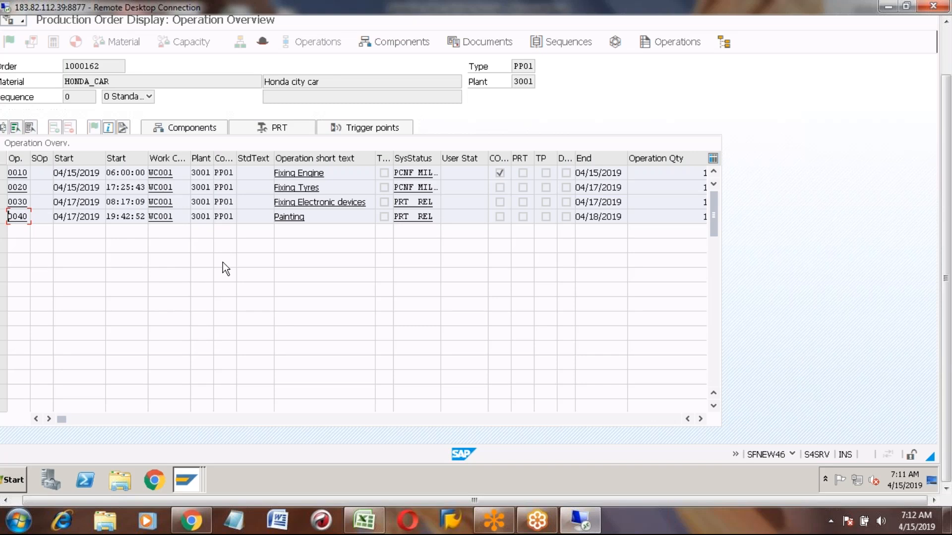
# - Leave the displayed order and open the operation overview of the HONDA_CAR production order numbered one lower
pyautogui.click(947, 44)
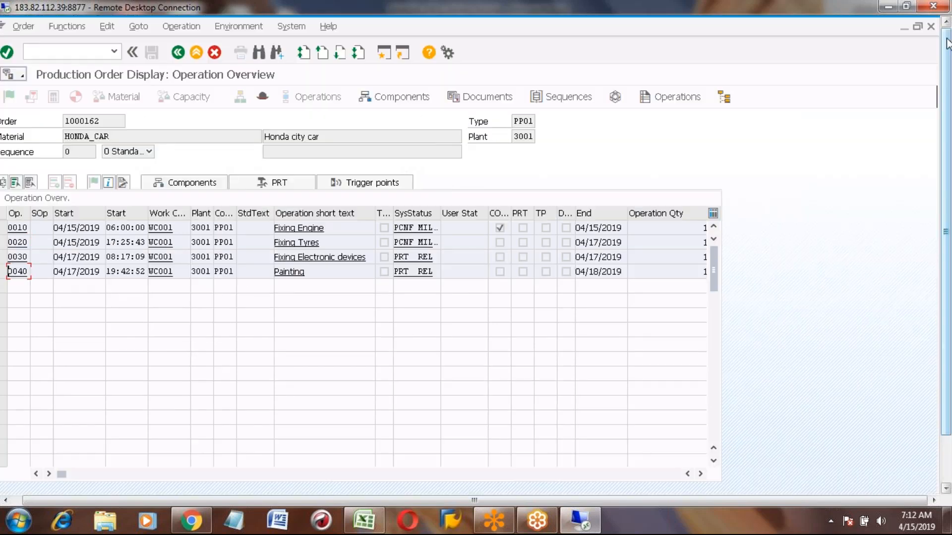
pyautogui.click(180, 48)
pyautogui.click(180, 49)
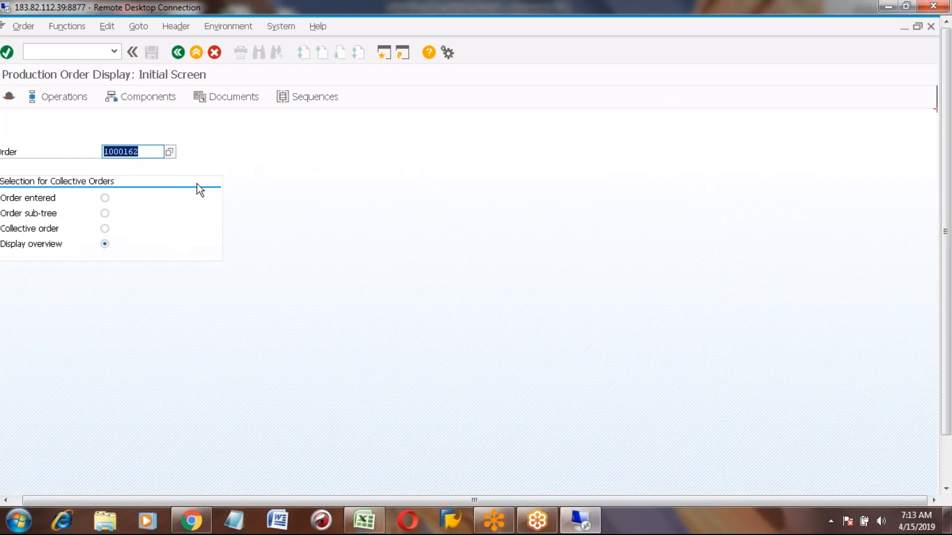
pyautogui.click(147, 152)
pyautogui.press('BackSpace')
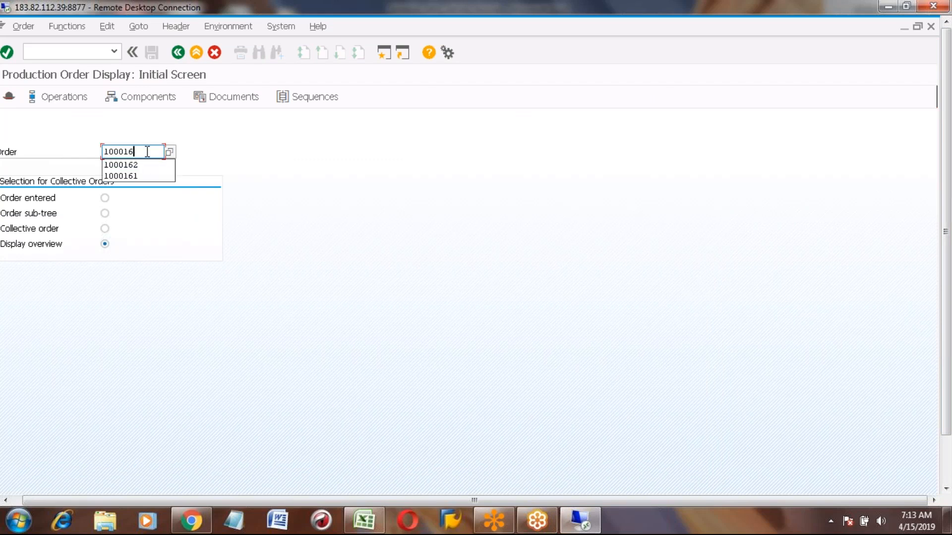
pyautogui.write('1')
pyautogui.press('Return')
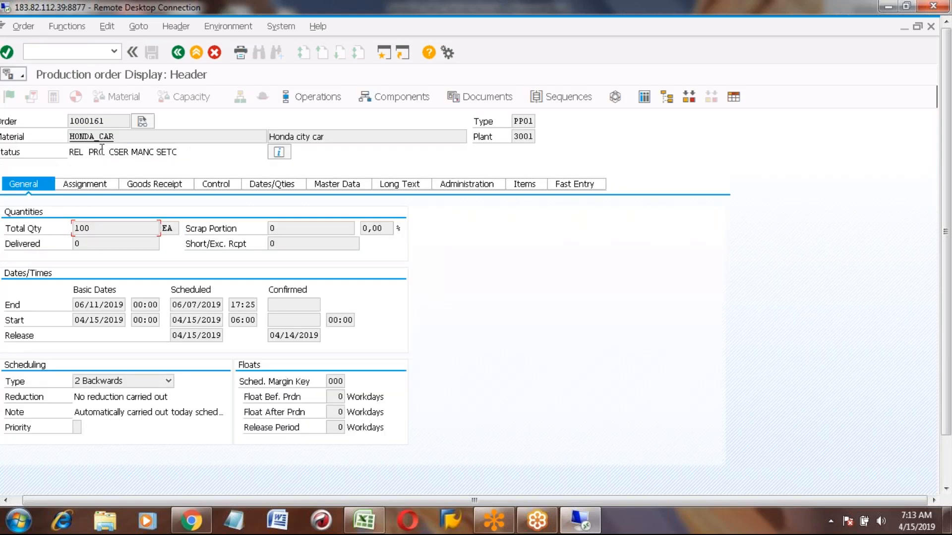
pyautogui.click(317, 97)
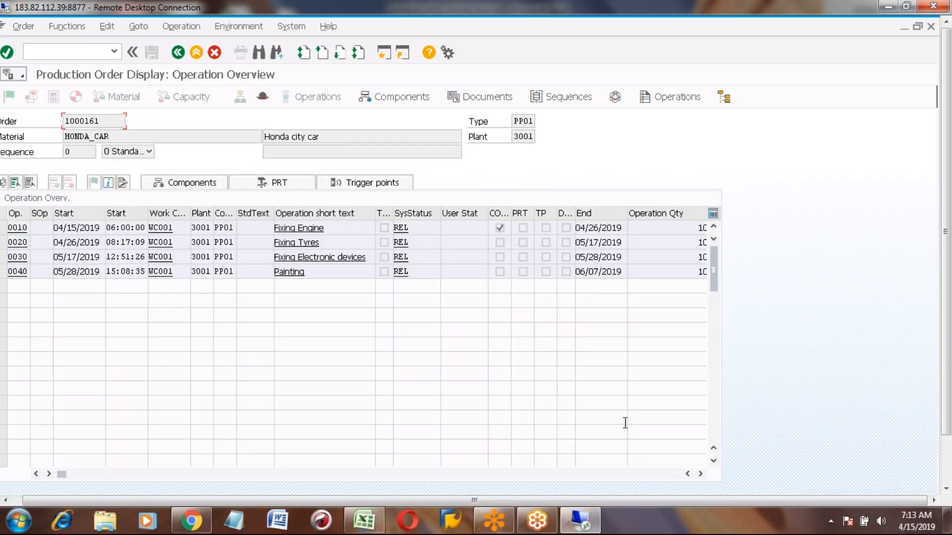
# - Check the operation quantities, confirmed scrap and confirmed yield of all four operations, and highlight the production order number
pyautogui.click(701, 475)
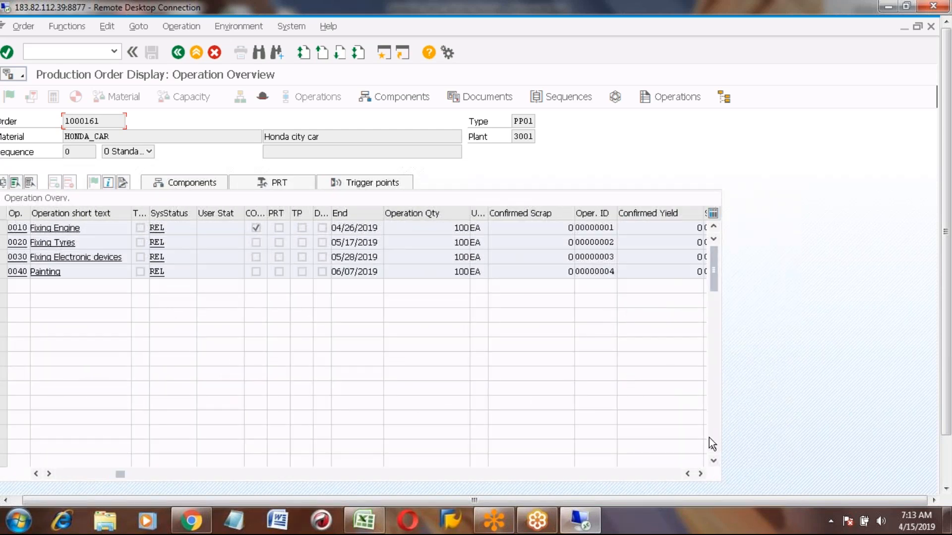
pyautogui.click(701, 475)
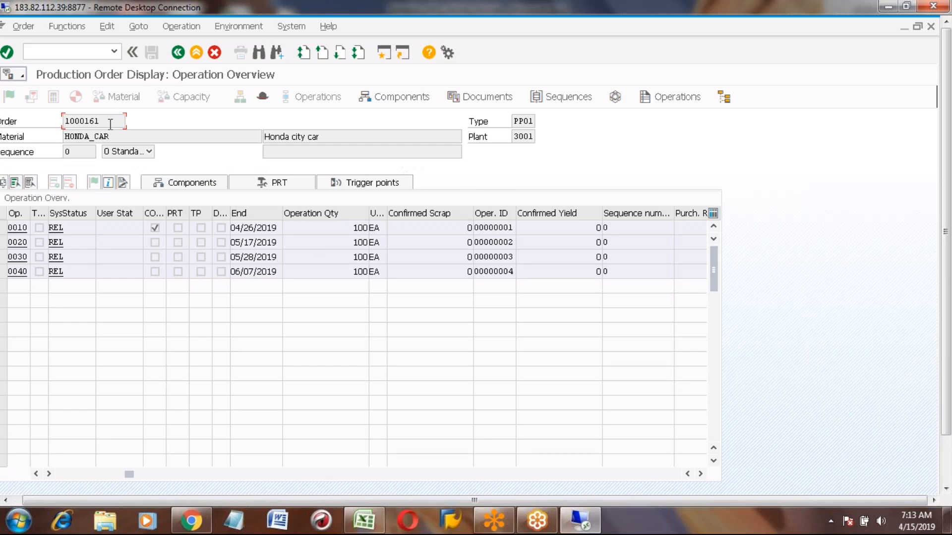
pyautogui.moveTo(110, 124); pyautogui.dragTo(62, 122)
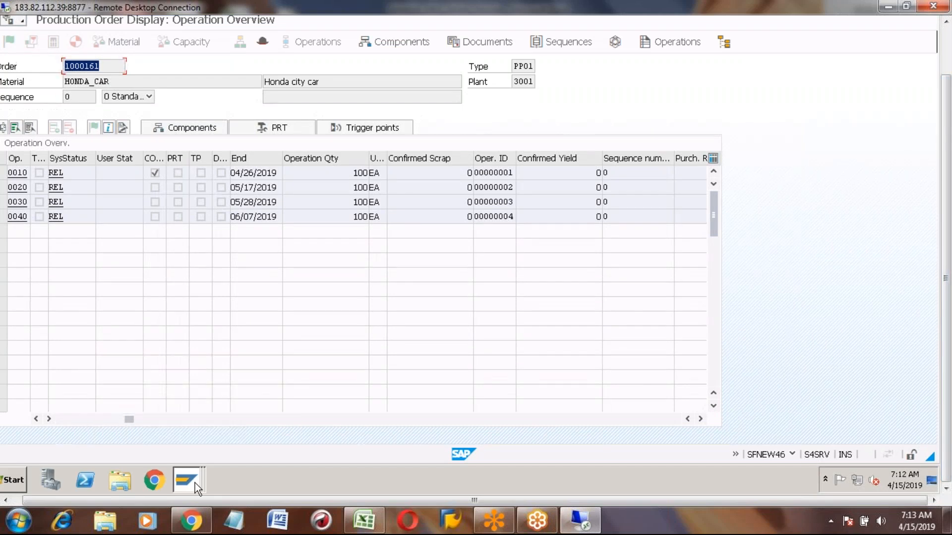
# - Switch to the time ticket session and exit the transaction to the SAP Easy Access menu tree
pyautogui.moveTo(194, 483)
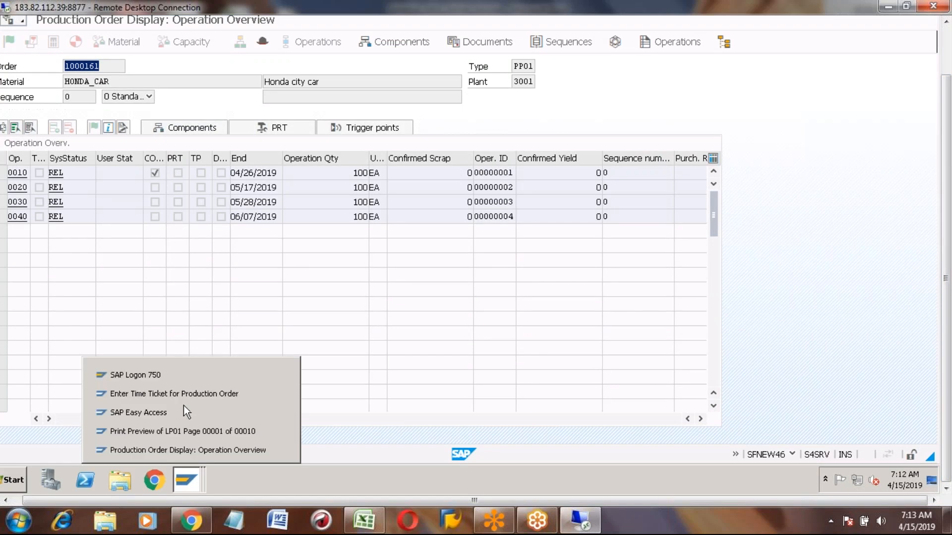
pyautogui.click(173, 392)
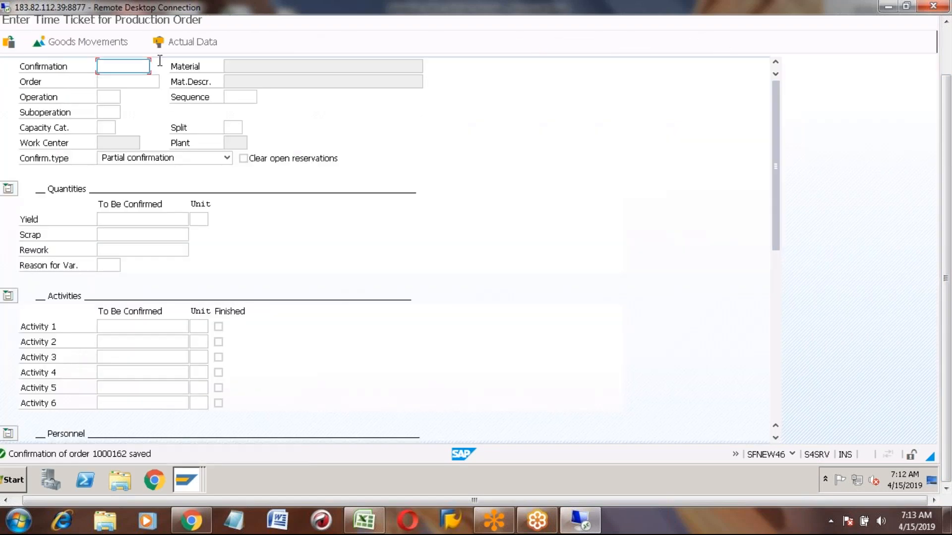
pyautogui.click(946, 22)
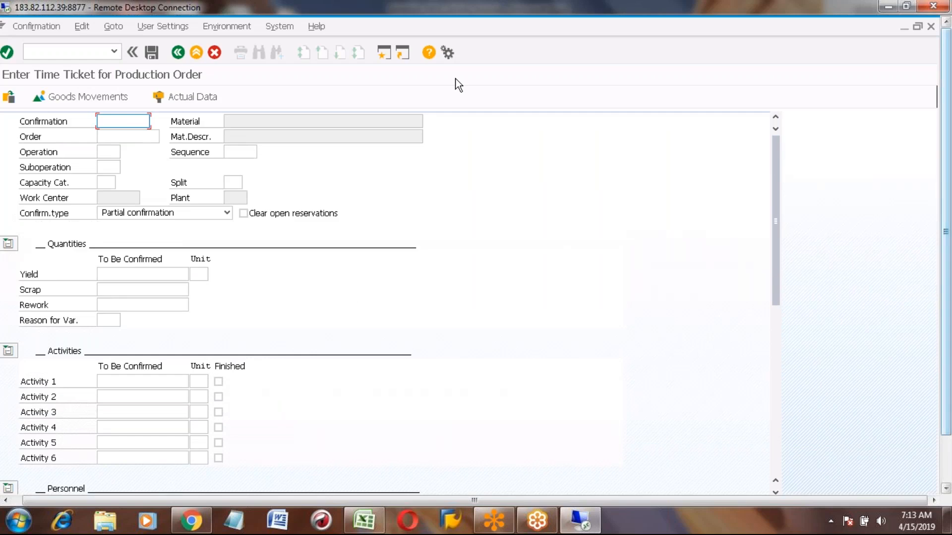
pyautogui.click(178, 52)
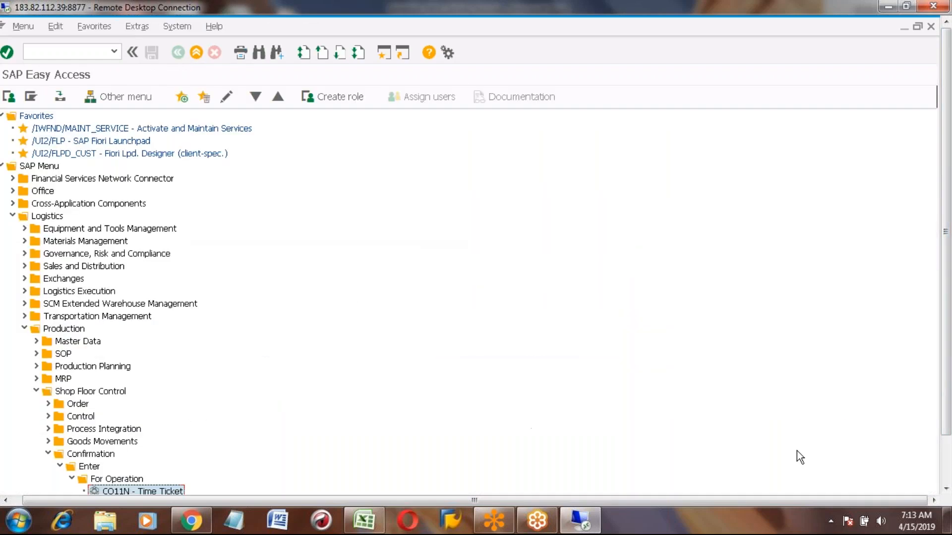
pyautogui.click(945, 468)
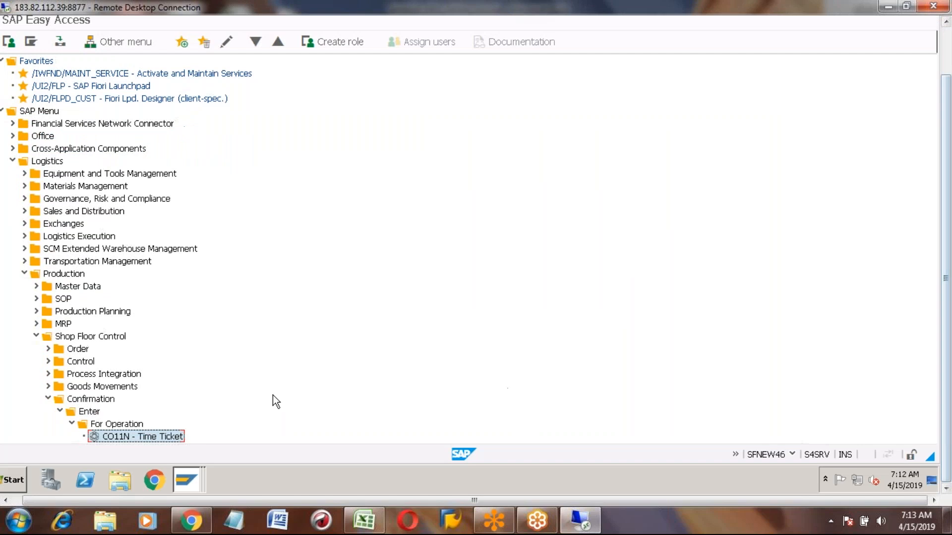
# - Look through the Enter and Fast Entry folders under Confirmation and open the CO15 order confirmation transaction
pyautogui.click(71, 424)
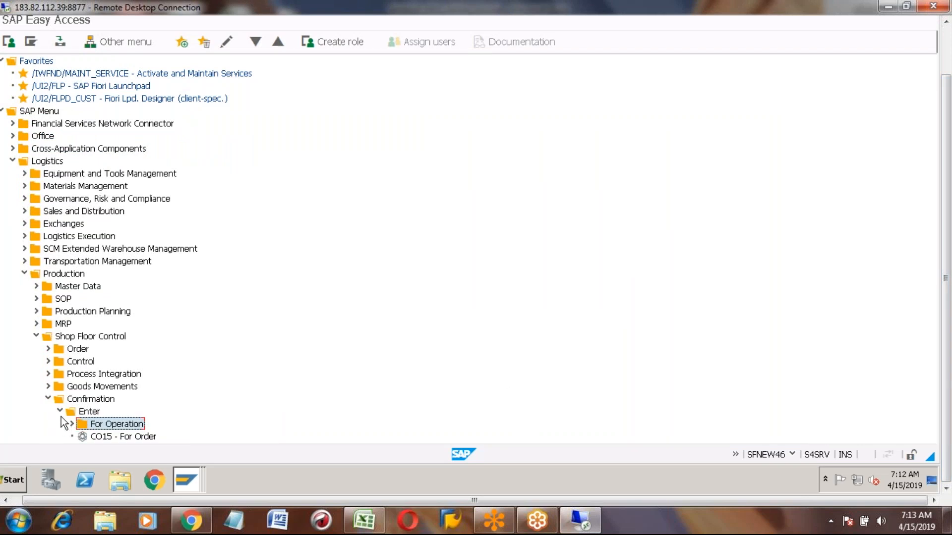
pyautogui.click(60, 412)
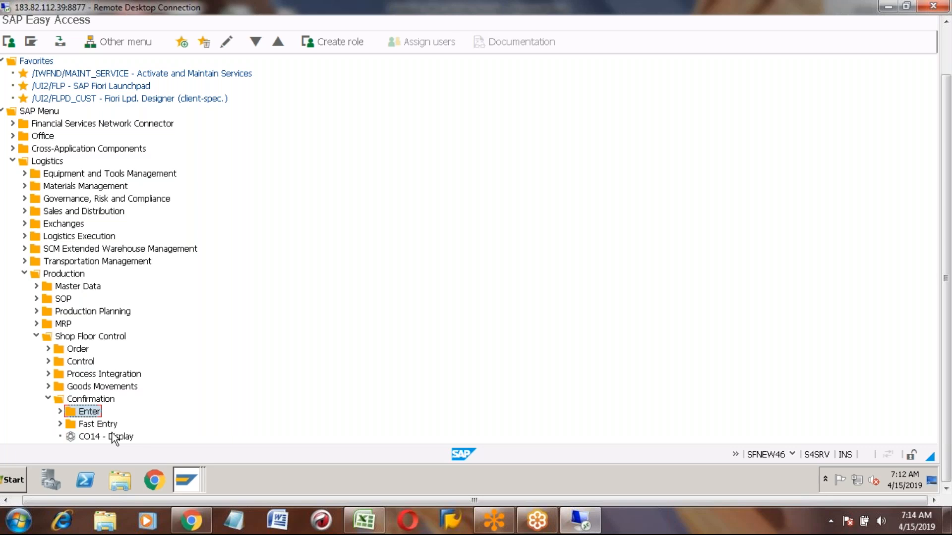
pyautogui.click(60, 424)
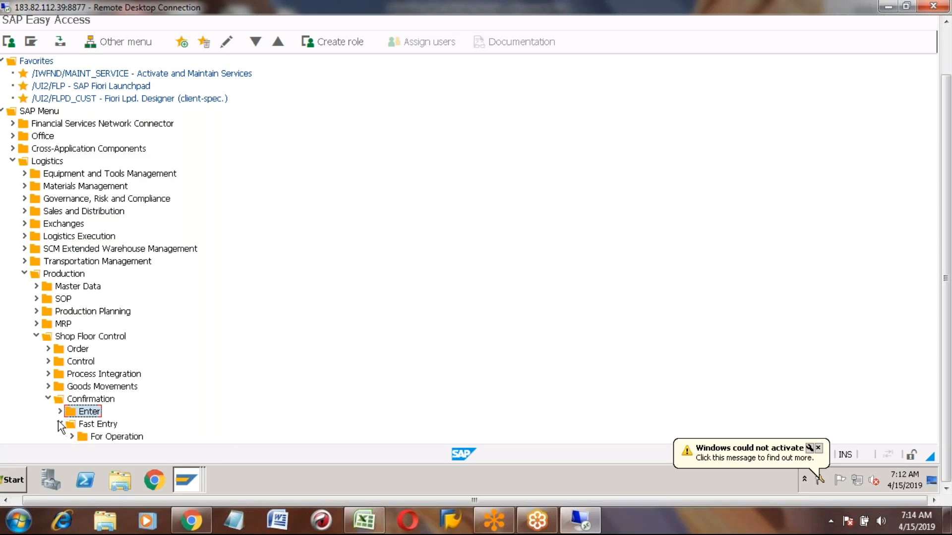
pyautogui.click(60, 424)
pyautogui.click(60, 412)
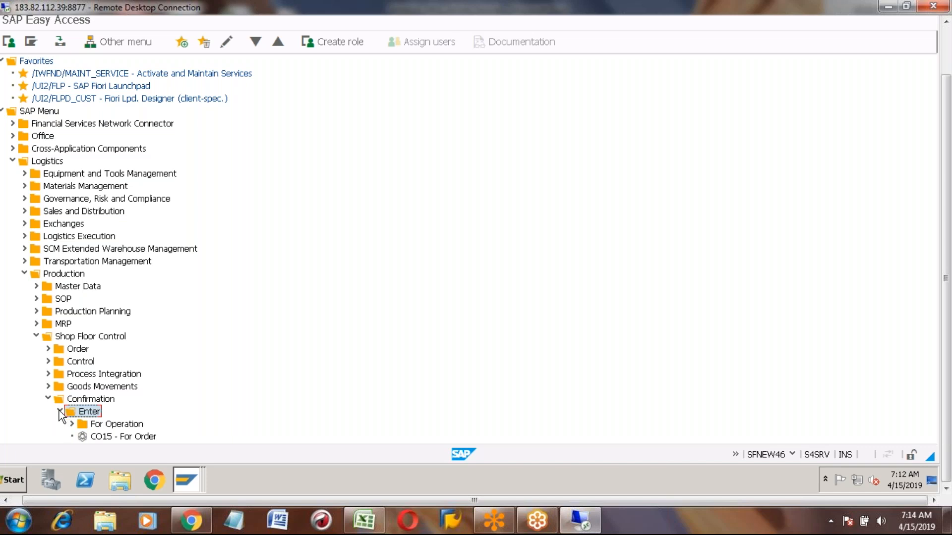
pyautogui.click(127, 438)
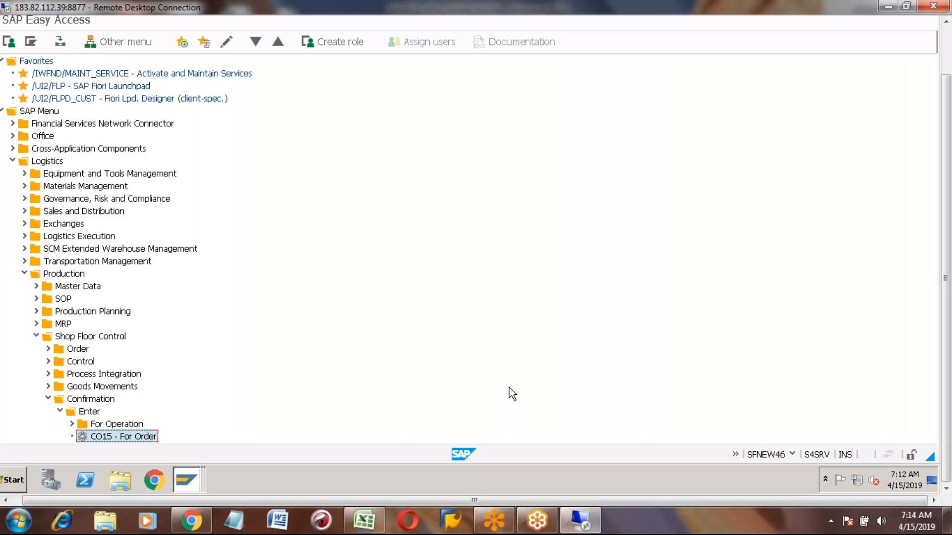
pyautogui.doubleClick(119, 438)
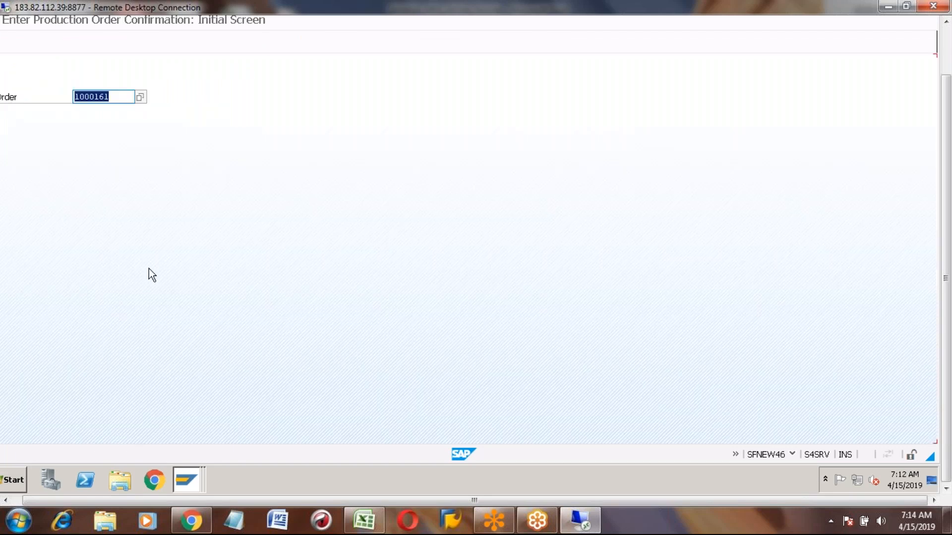
# - Open the actual data entry for the preset HONDA_CAR production order and highlight its planned yield quantity
pyautogui.click(946, 51)
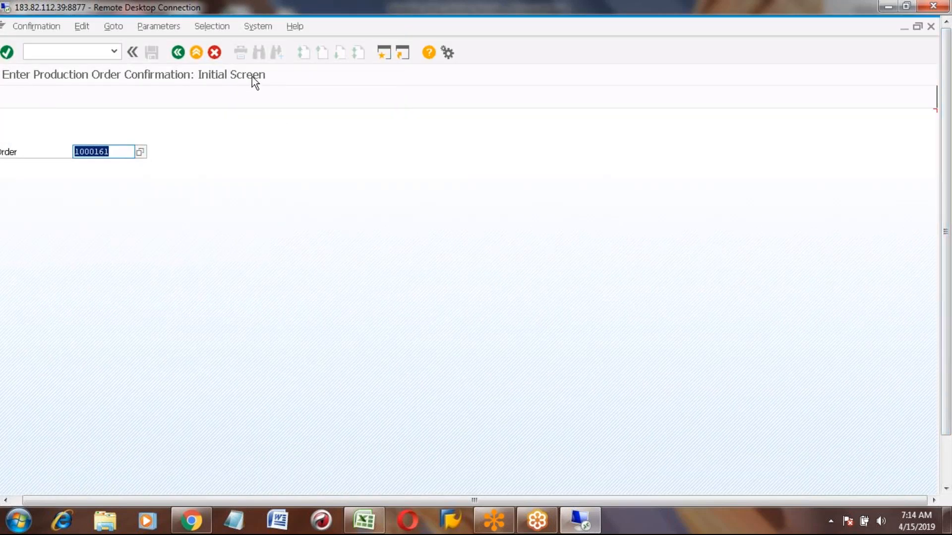
pyautogui.click(6, 501)
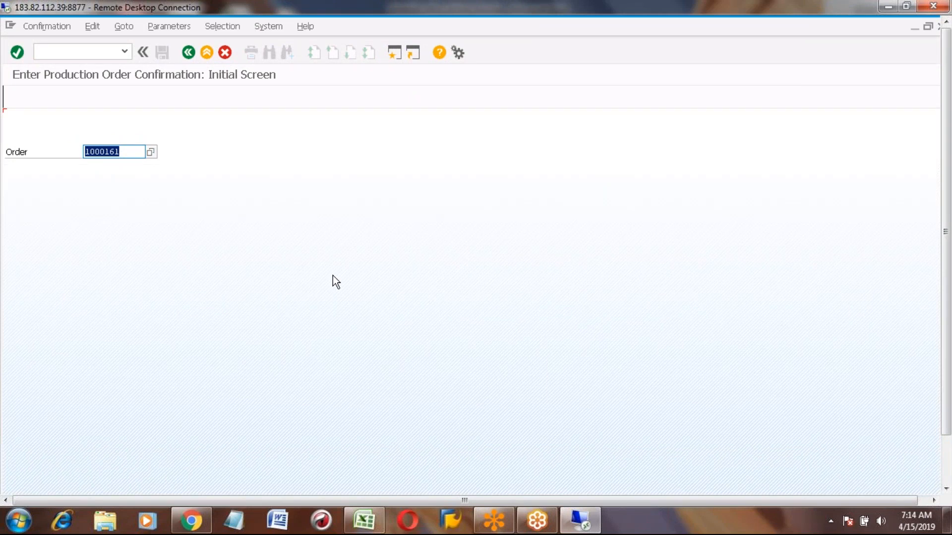
pyautogui.click(128, 151)
pyautogui.press('Return')
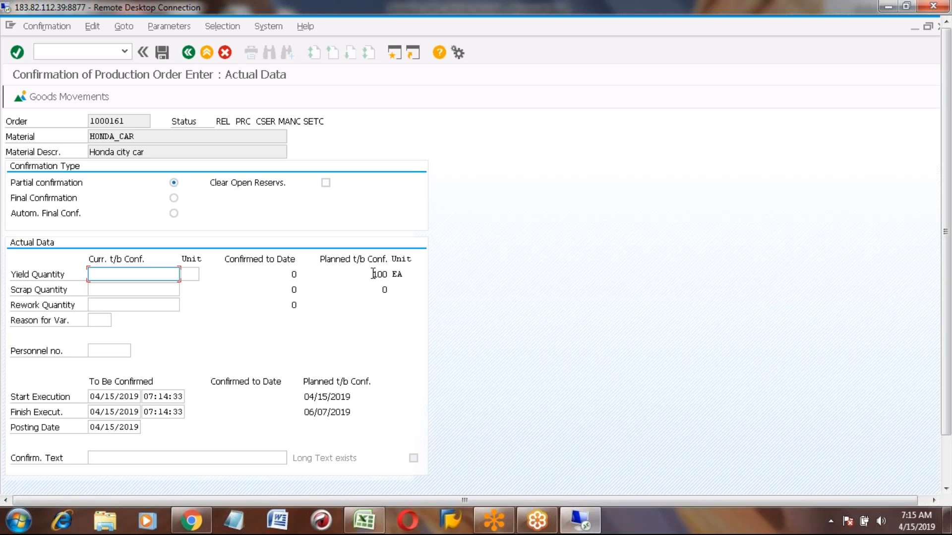
pyautogui.moveTo(373, 274); pyautogui.dragTo(406, 274)
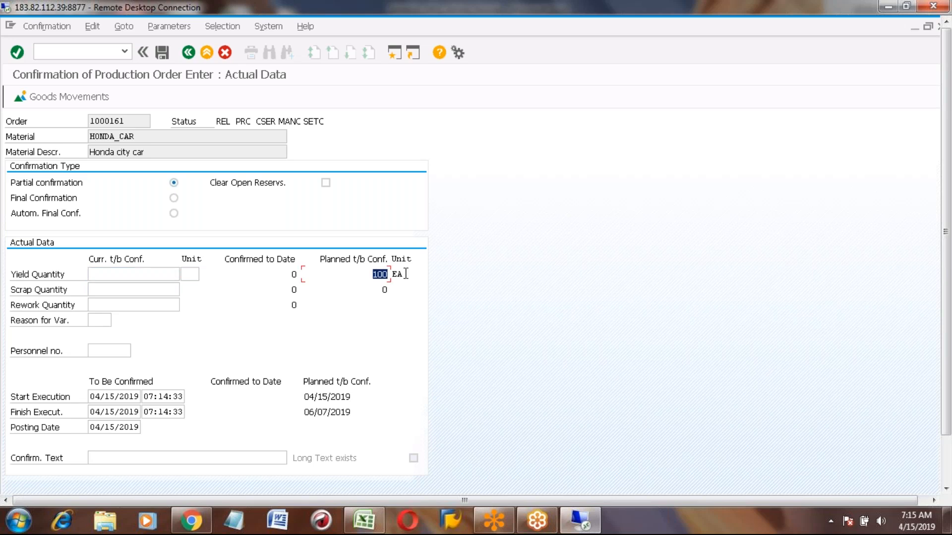
# - Save a partial confirmation with a yield quantity of 60 and the confirmation text "Testing for production order"
pyautogui.click(149, 273)
pyautogui.write('60')
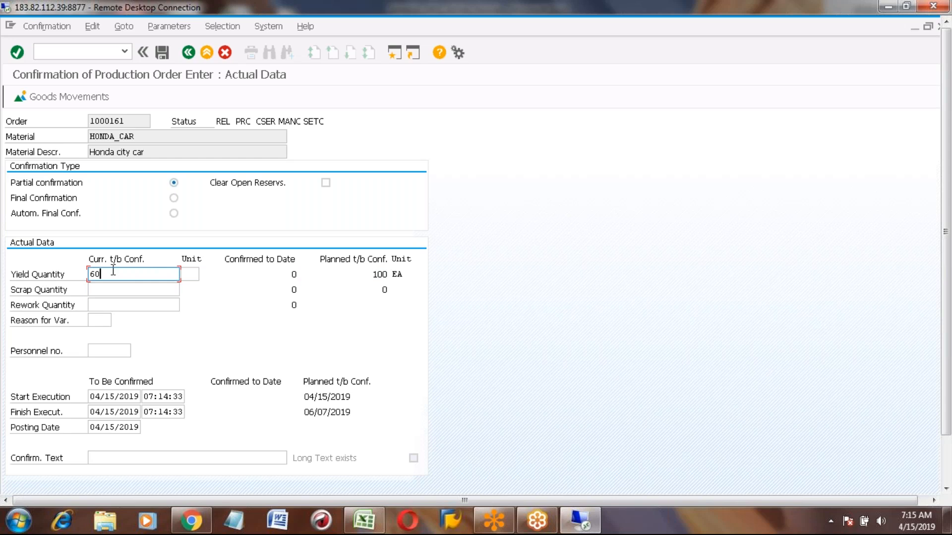
pyautogui.press('Return')
pyautogui.click(103, 457)
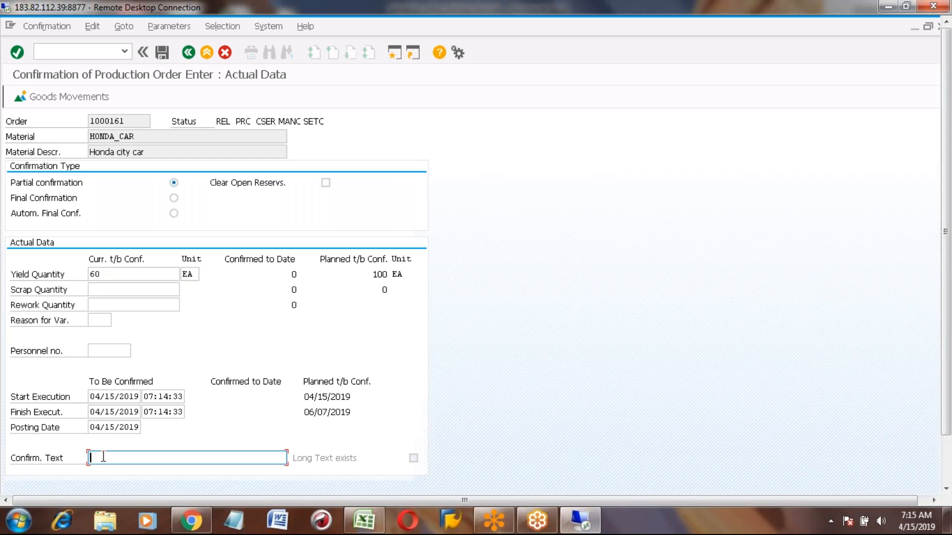
pyautogui.write('Testing for production order')
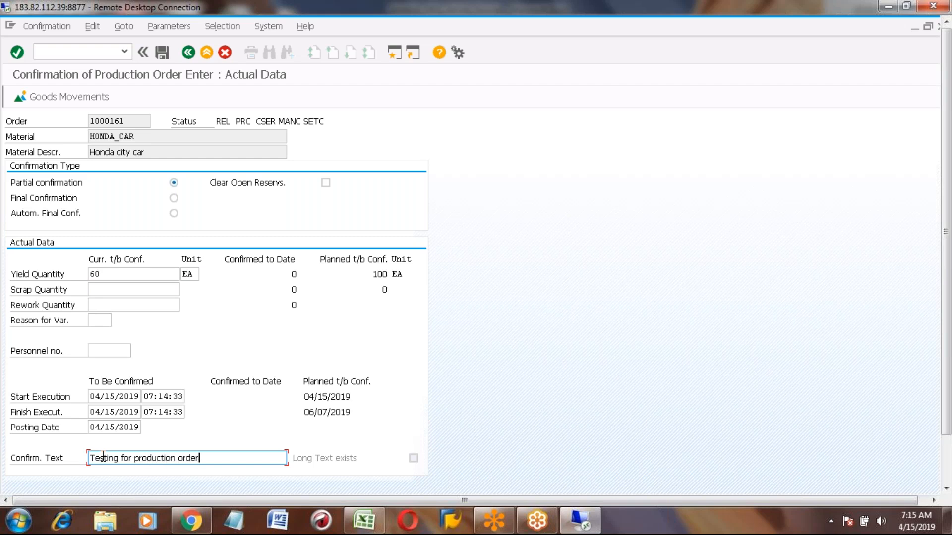
pyautogui.click(107, 274)
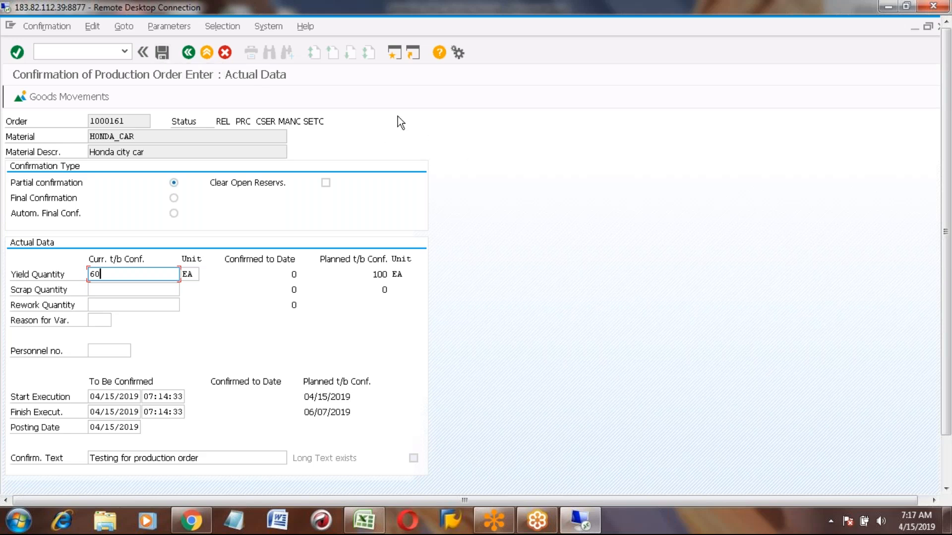
pyautogui.click(162, 52)
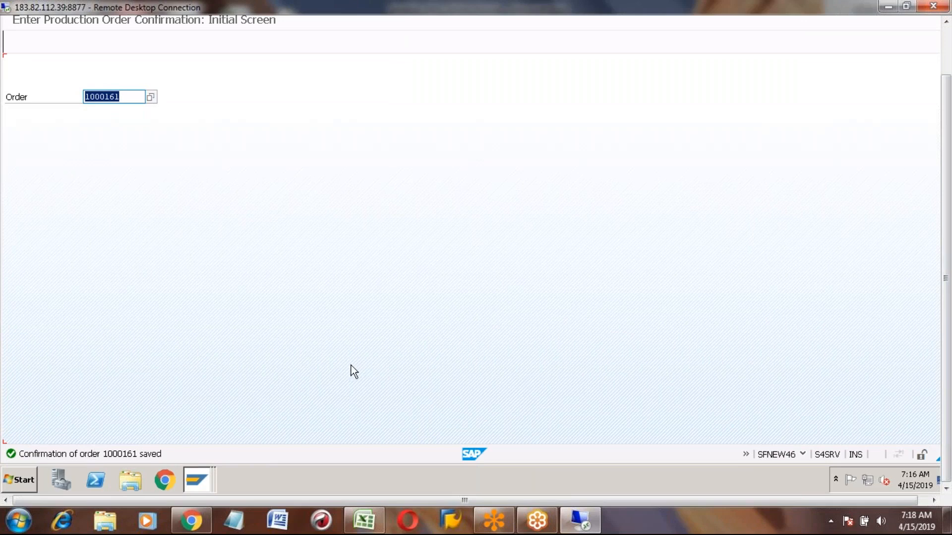
# - Switch to the production order display session and reload the same order's operation overview from the initial screen
pyautogui.click(946, 48)
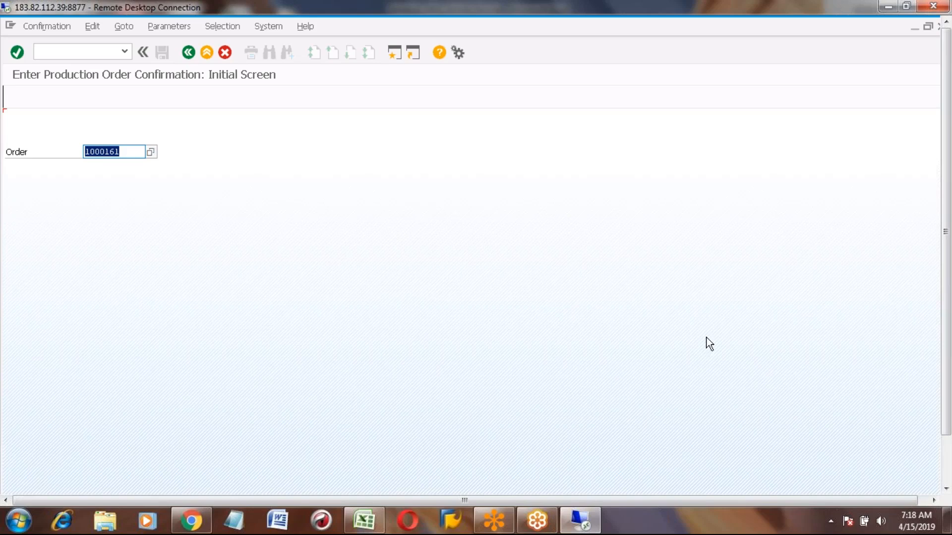
pyautogui.click(947, 464)
pyautogui.moveTo(198, 478)
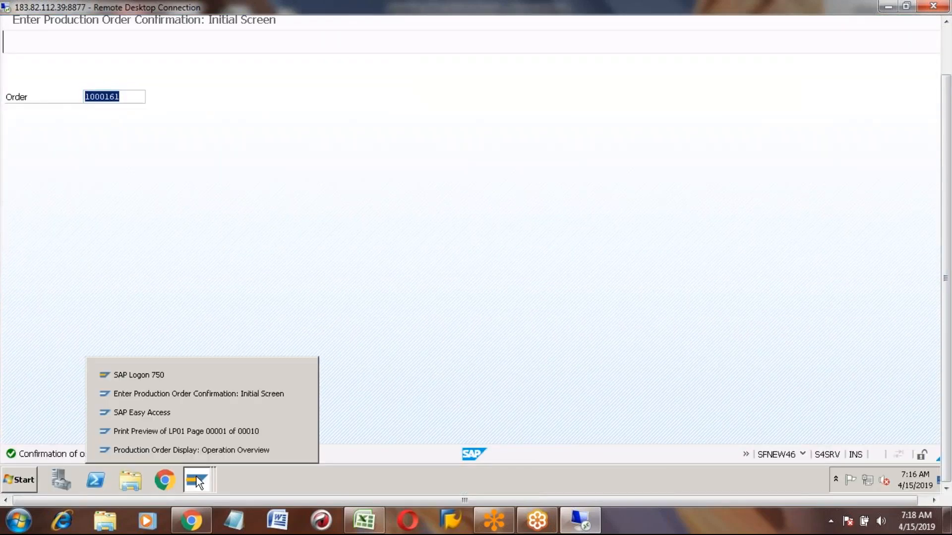
pyautogui.click(179, 451)
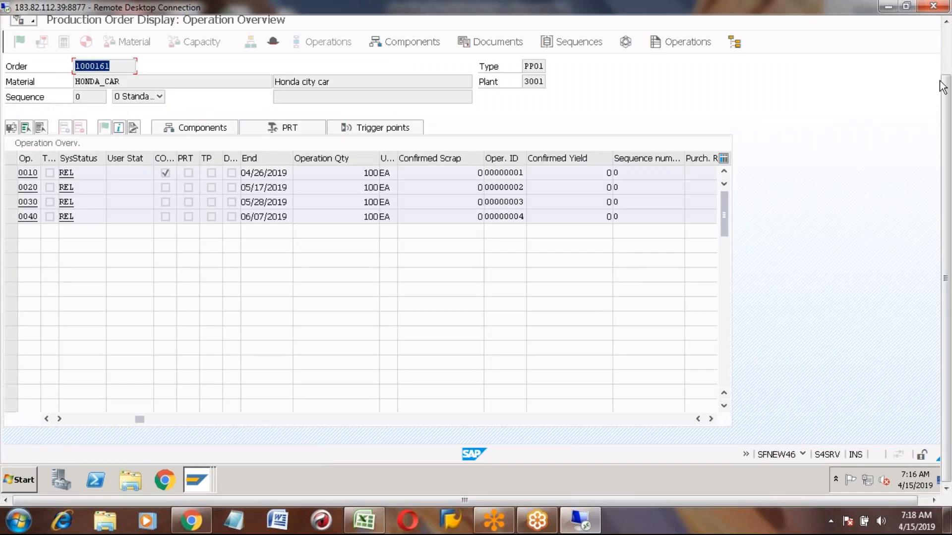
pyautogui.click(947, 48)
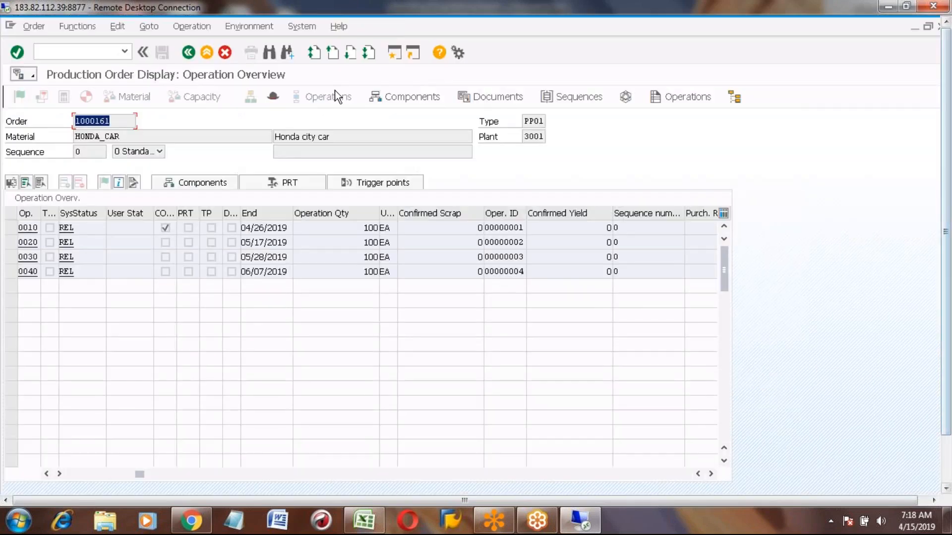
pyautogui.click(188, 50)
pyautogui.click(187, 50)
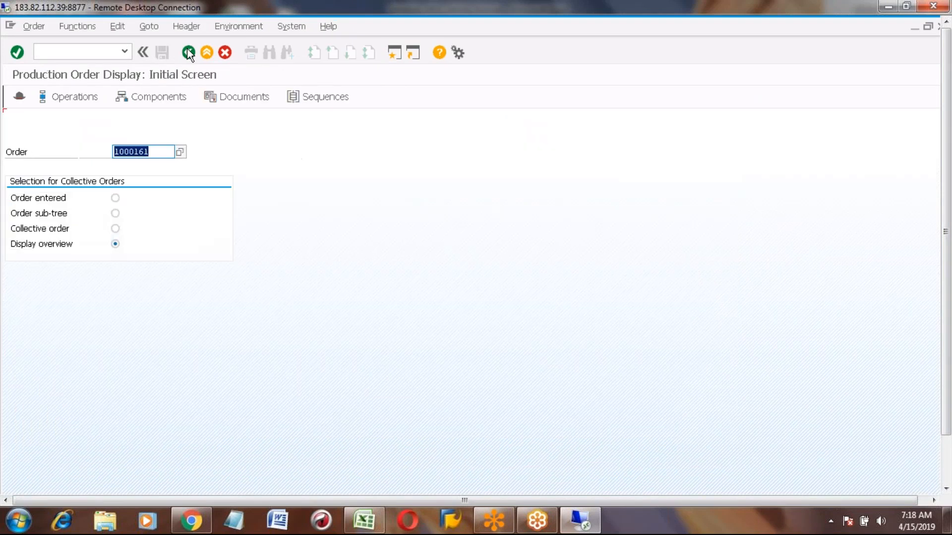
pyautogui.click(155, 152)
pyautogui.press('Return')
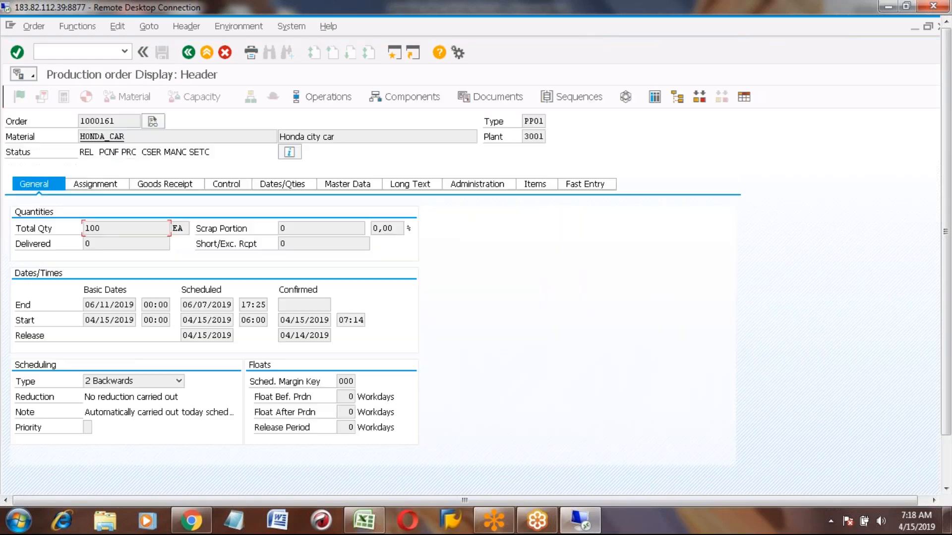
pyautogui.click(339, 95)
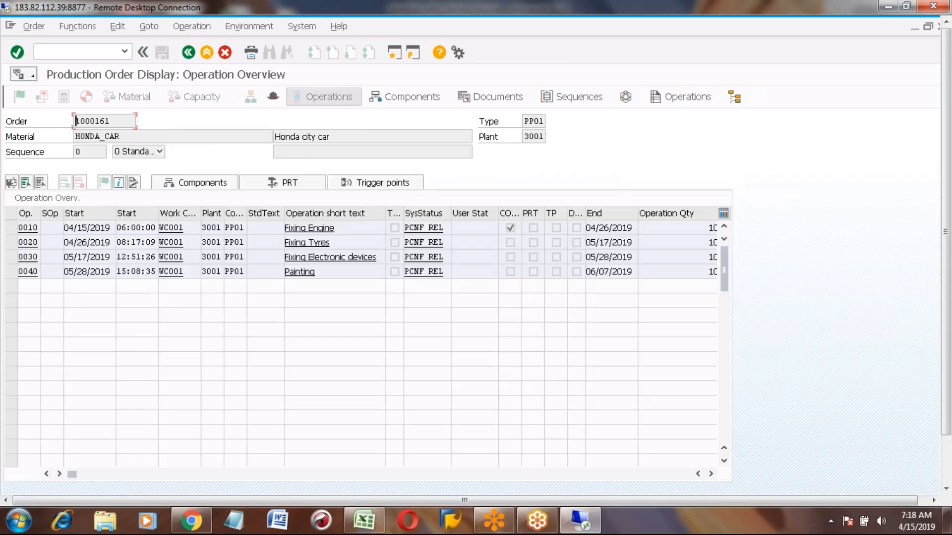
# - Examine the confirmed scrap and confirmed yield of the order's operations in the operation overview
pyautogui.click(711, 475)
pyautogui.click(711, 475)
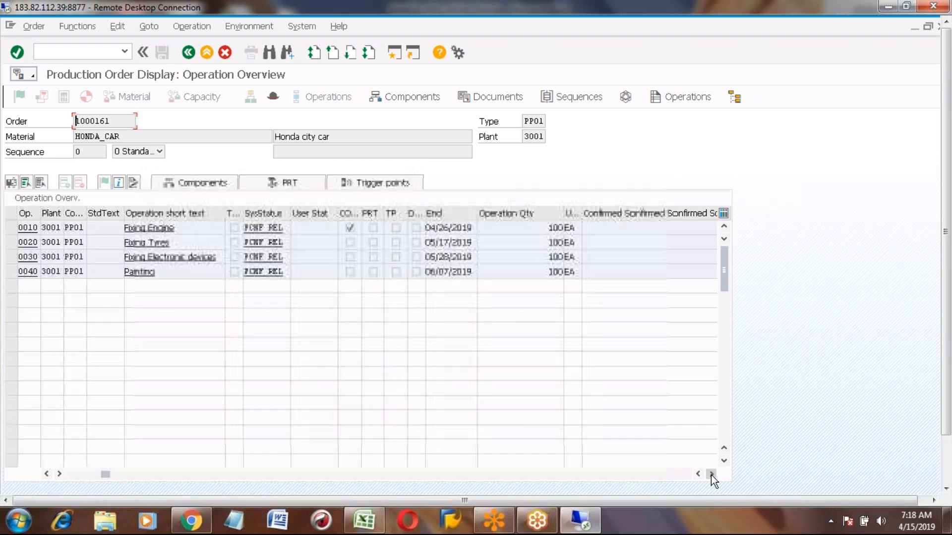
pyautogui.click(711, 474)
pyautogui.click(711, 474)
pyautogui.click(711, 475)
pyautogui.click(711, 475)
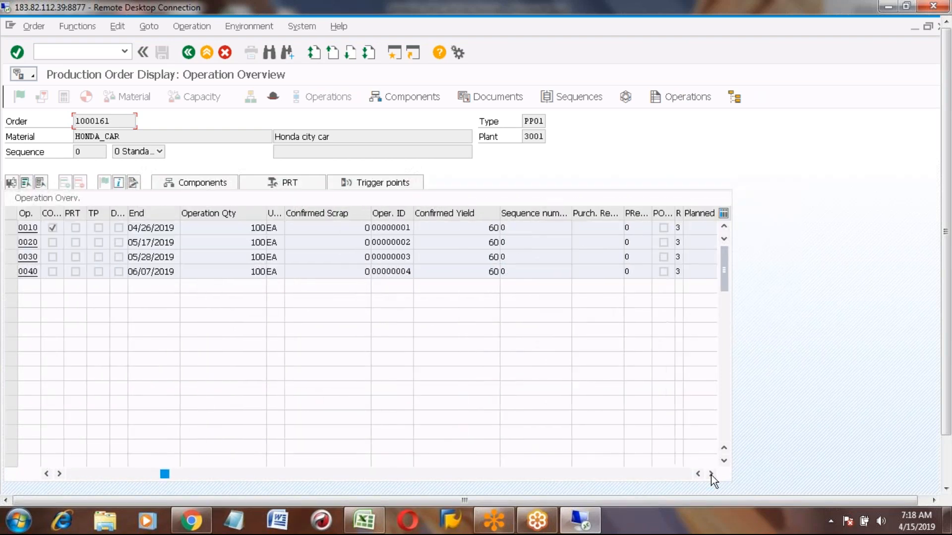
pyautogui.click(472, 224)
pyautogui.click(479, 241)
pyautogui.click(479, 255)
# - Leave the production order display and return to the SAP Easy Access menu
pyautogui.click(188, 56)
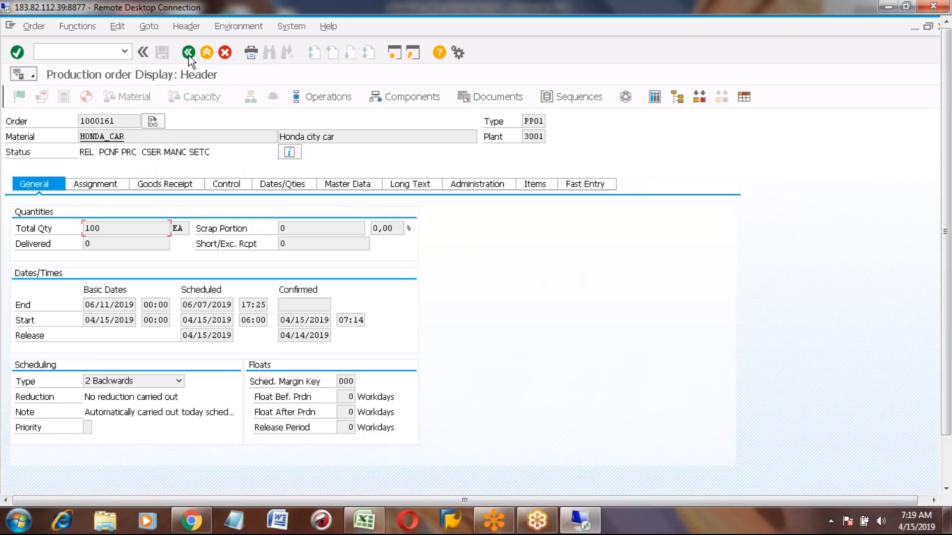
pyautogui.click(188, 56)
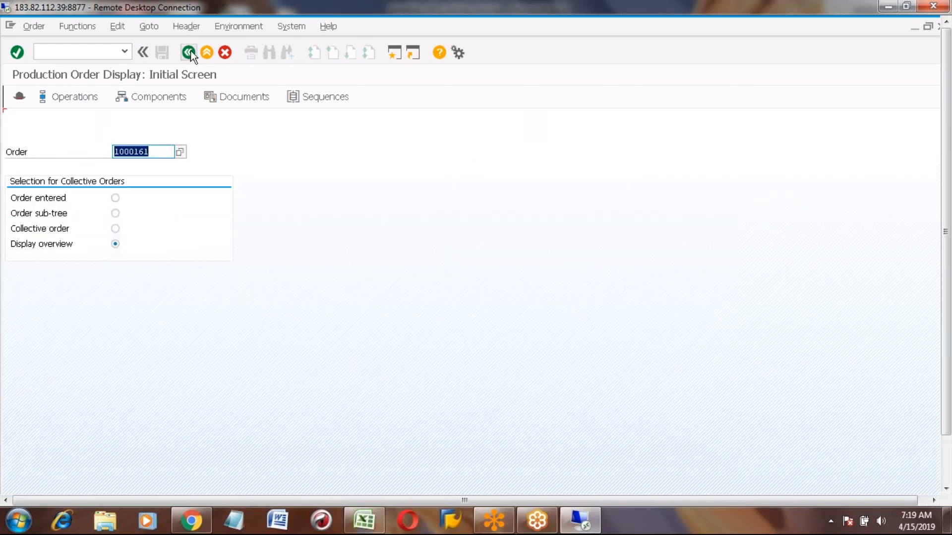
pyautogui.click(188, 51)
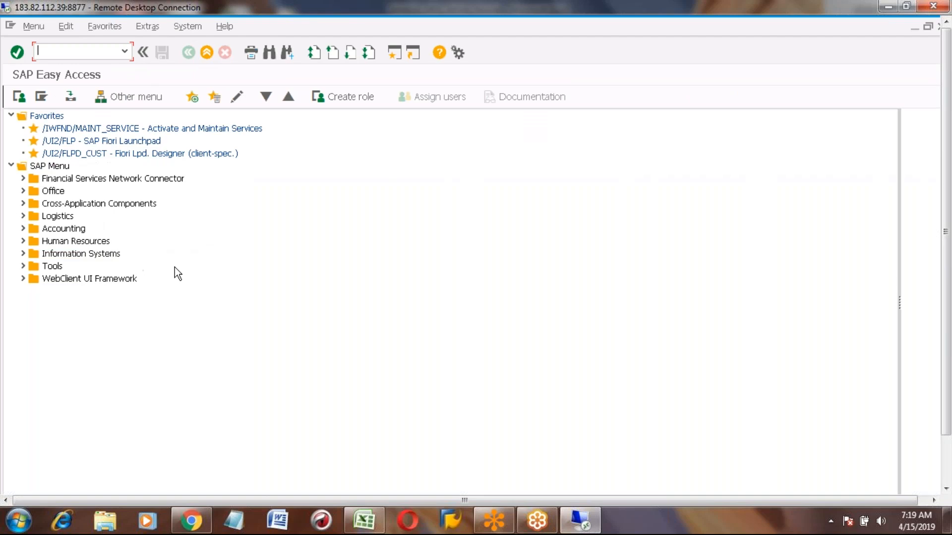
# - Expand Logistics, Production, Shop Floor Control and Confirmation in the menu tree and select CO14 - Display
pyautogui.click(23, 216)
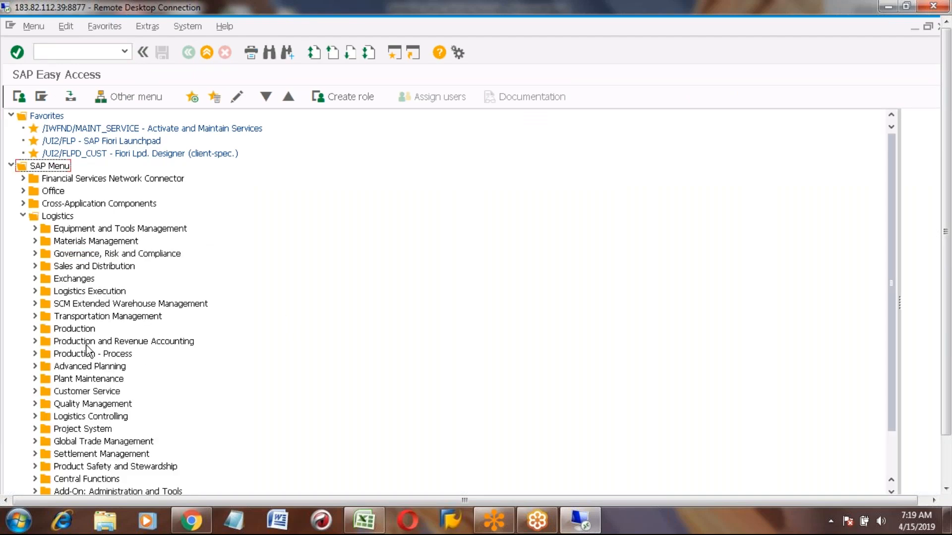
pyautogui.click(34, 328)
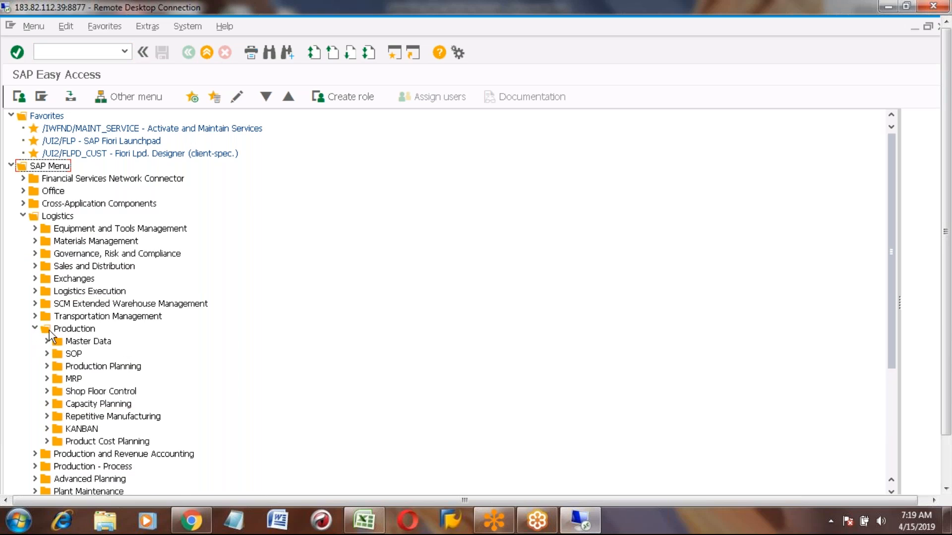
pyautogui.click(65, 330)
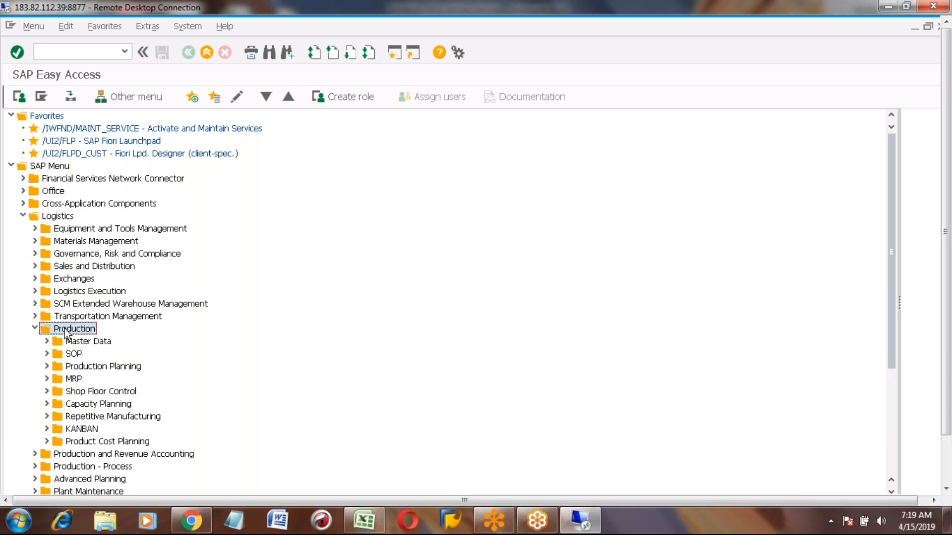
pyautogui.click(46, 391)
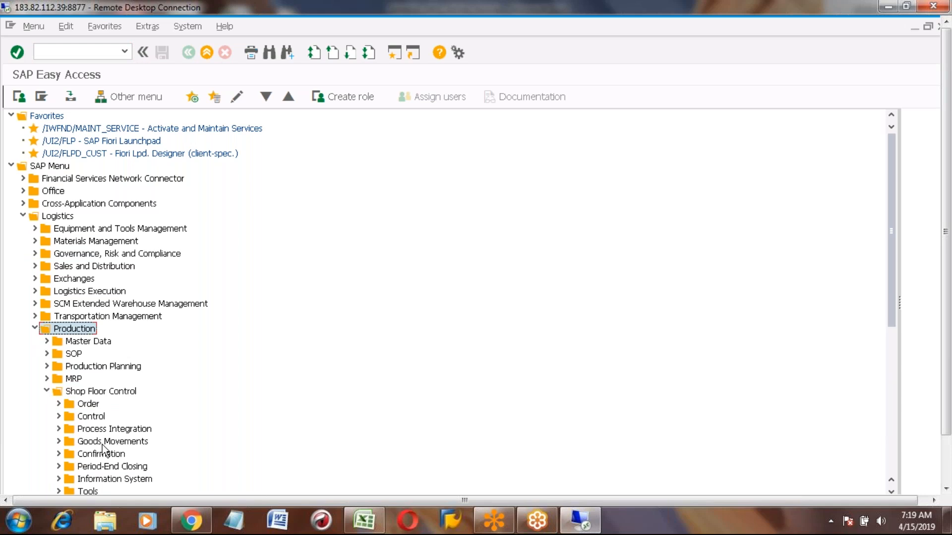
pyautogui.click(71, 457)
pyautogui.click(58, 453)
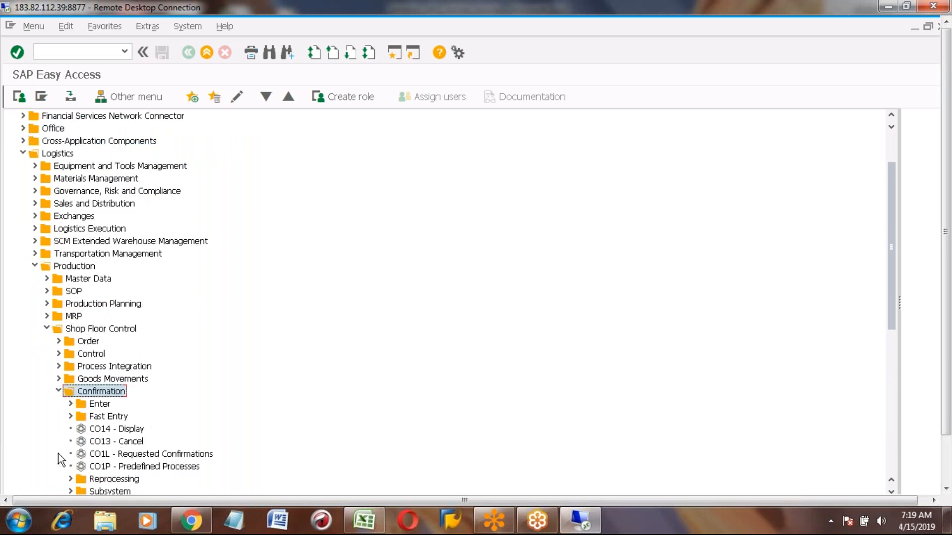
pyautogui.click(122, 432)
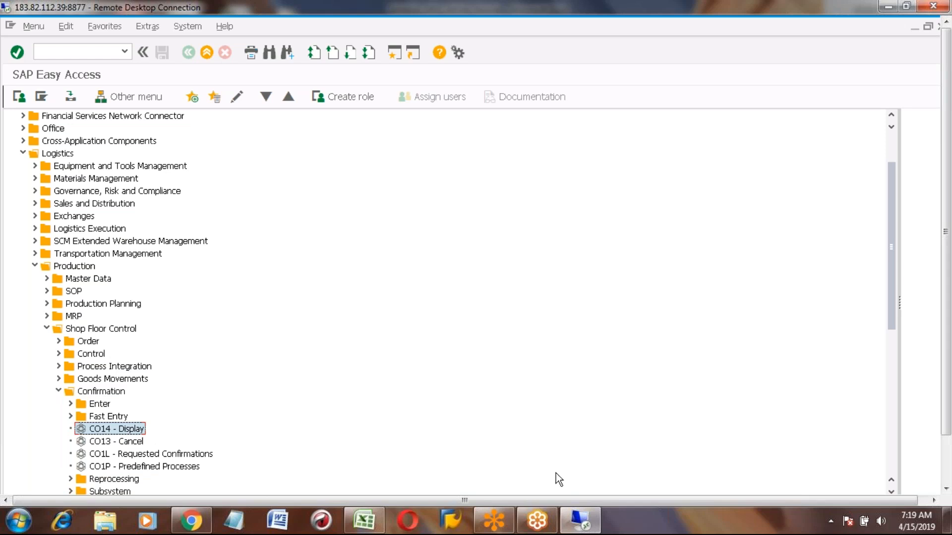
# - Switch to the Excel notes and enter "Display confirmaiton" in C280 with transaction code CO14 in H280
pyautogui.click(369, 525)
pyautogui.click(130, 430)
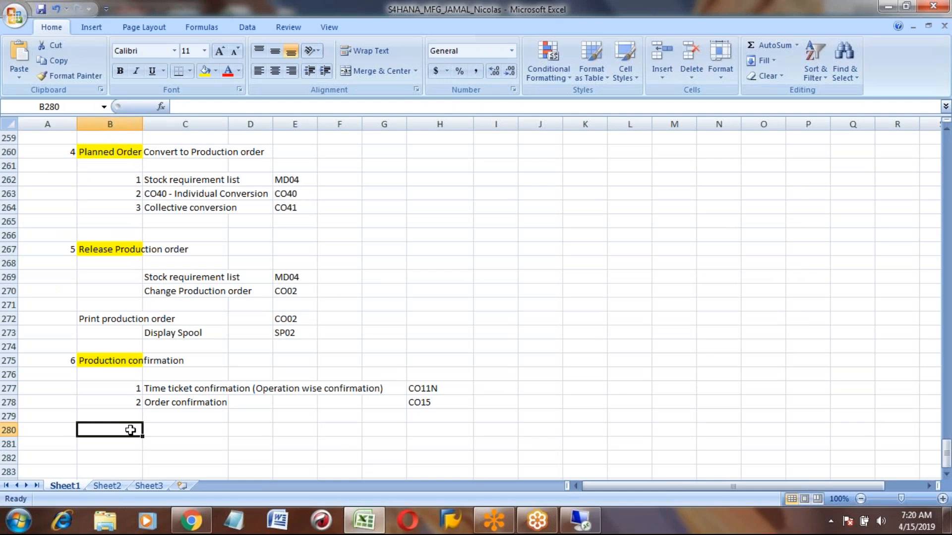
pyautogui.press('Tab')
pyautogui.write('Dis')
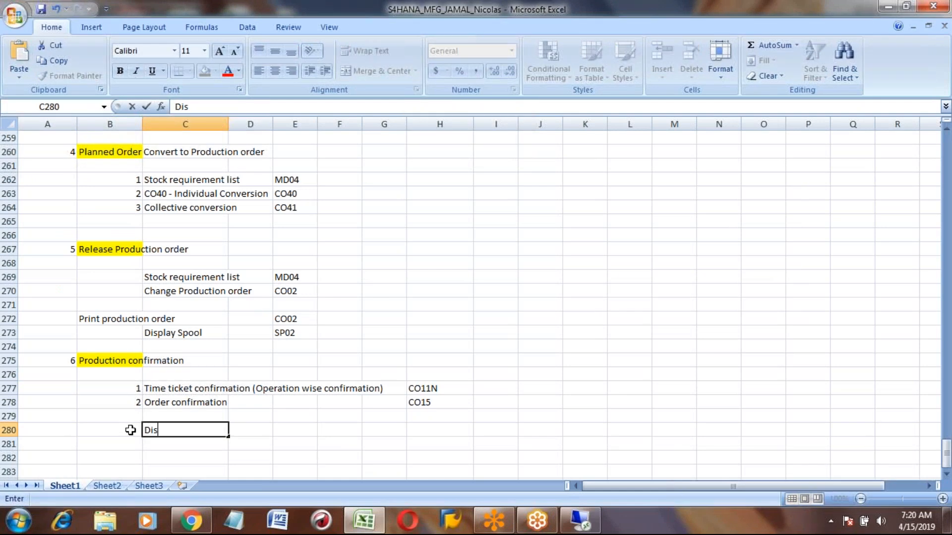
pyautogui.write('play confirmaiton')
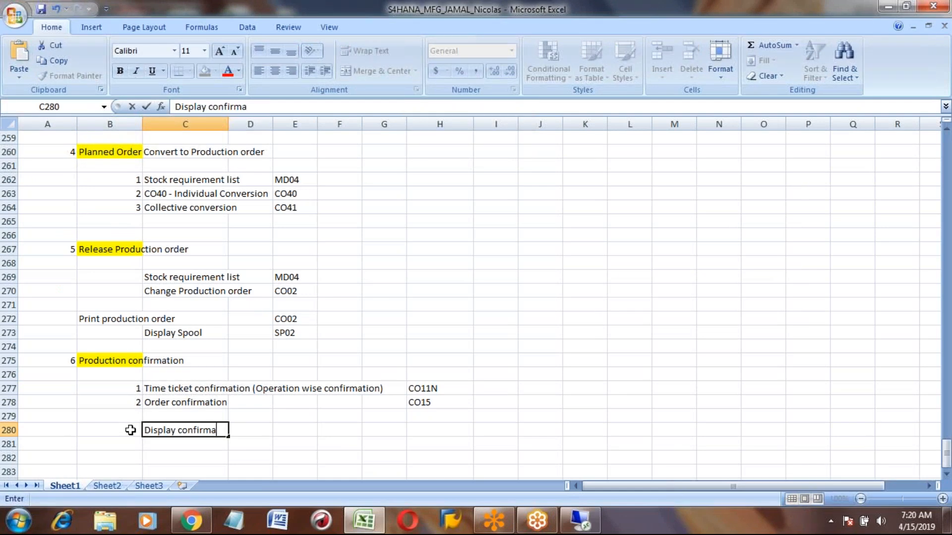
pyautogui.press('Tab')
pyautogui.press('Tab')
pyautogui.press('Tab')
pyautogui.press('Tab')
pyautogui.press('Tab')
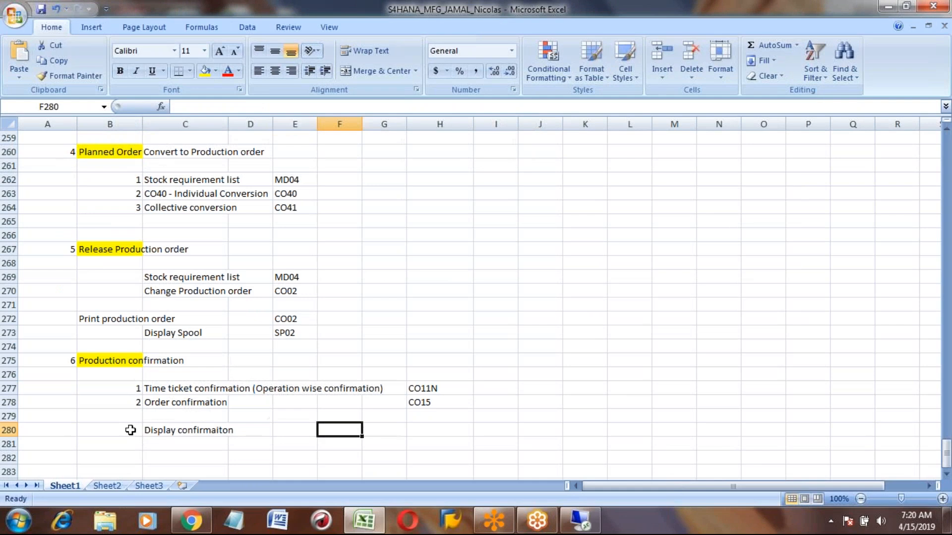
pyautogui.write('CO14')
pyautogui.hotkey('ctrl', 'Return')
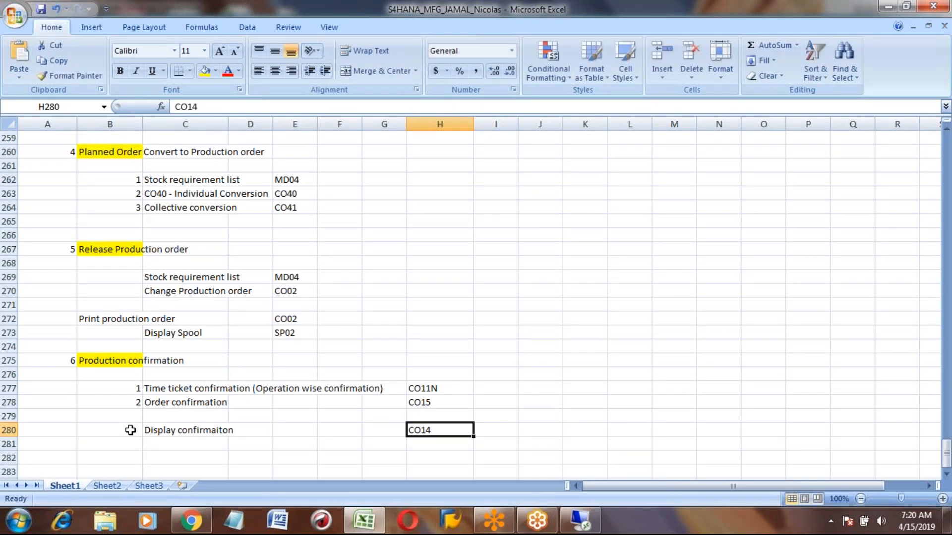
# - Switch back to SAP, start CO14 - Display and load the confirmation of the second HONDA_CAR production order
pyautogui.hotkey('alt', 'Tab')
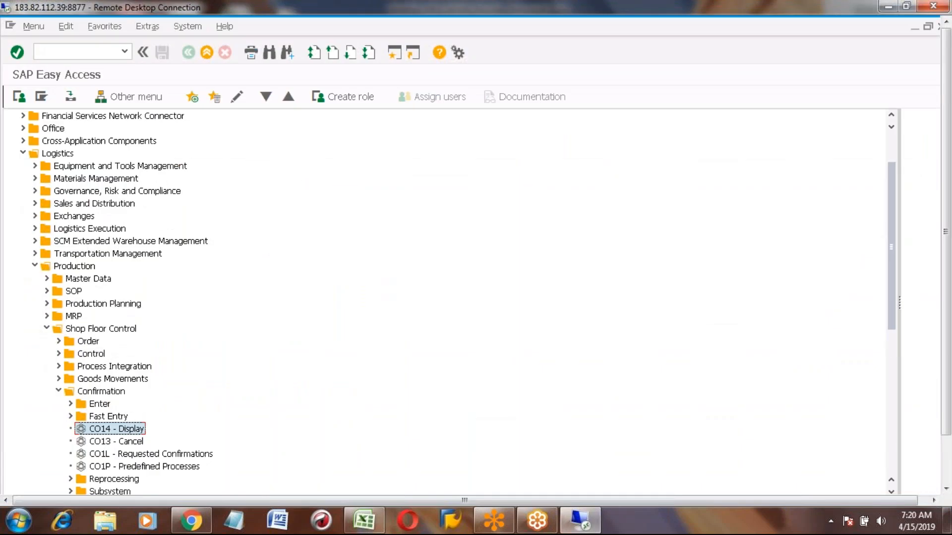
pyautogui.doubleClick(110, 430)
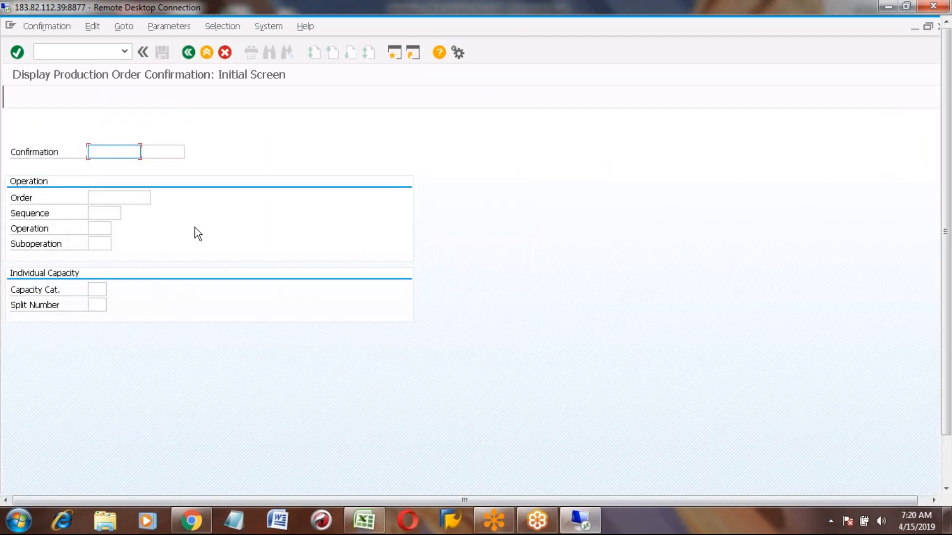
pyautogui.click(109, 197)
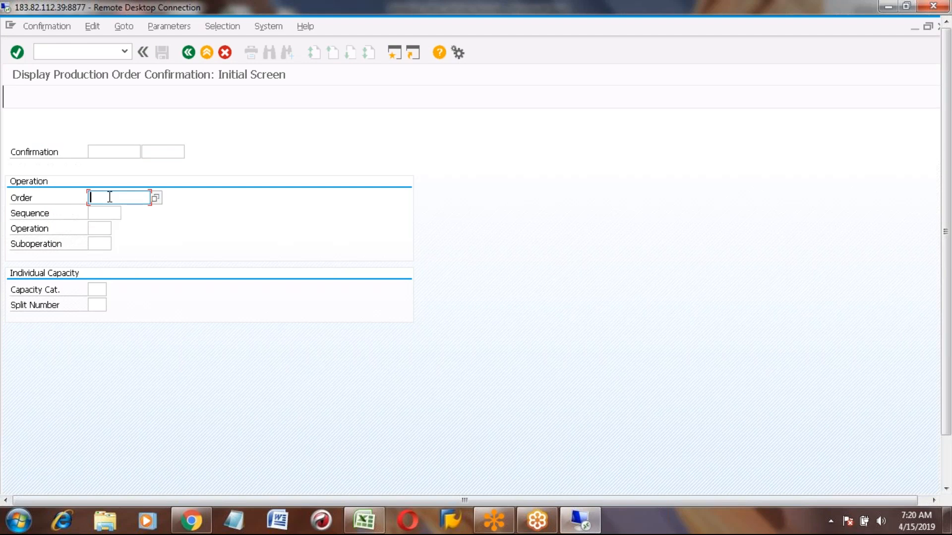
pyautogui.write('1000')
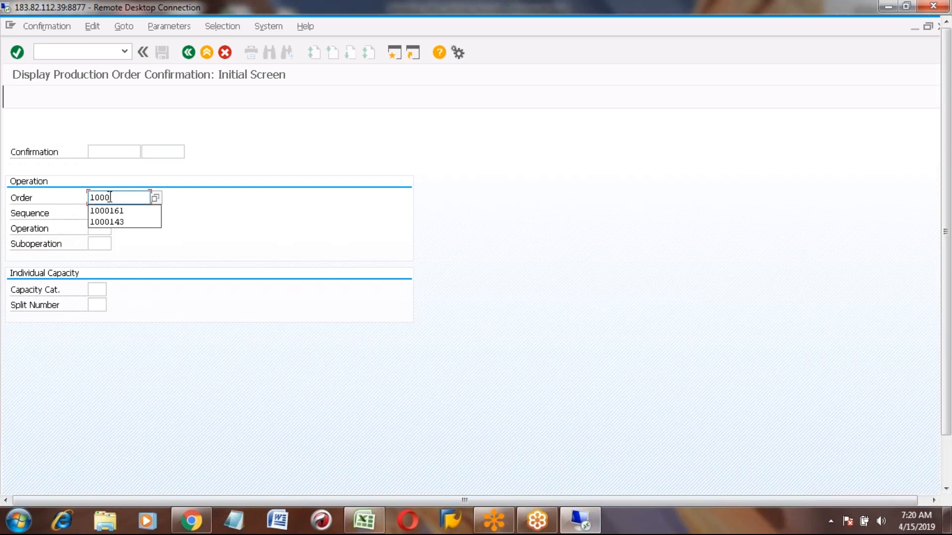
pyautogui.press('Down')
pyautogui.press('Return')
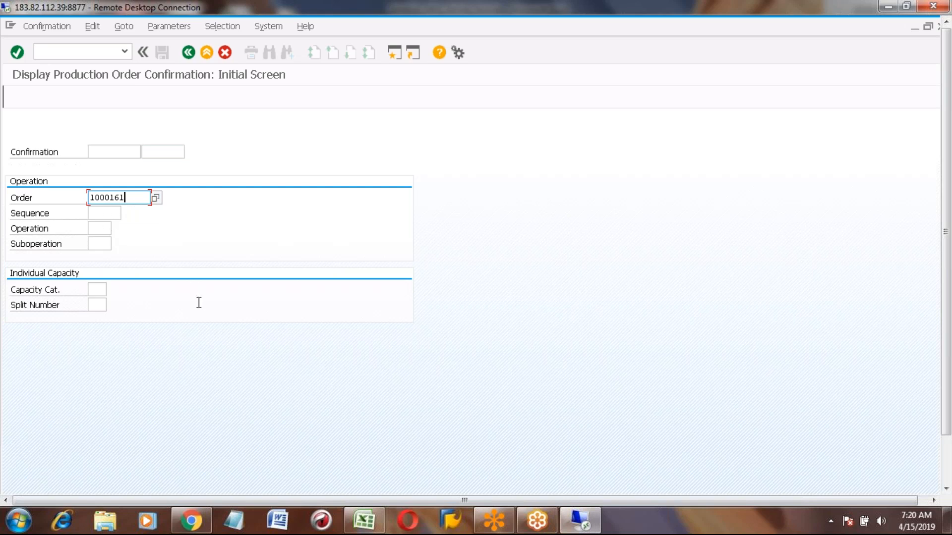
pyautogui.press('Return')
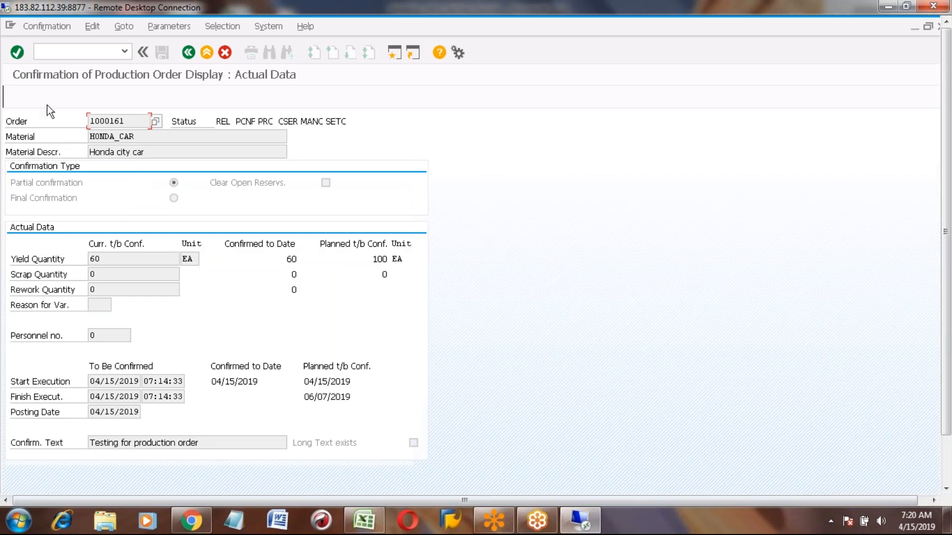
# - Examine the order confirmation's yield quantity, confirmation type, confirmation text and order number
pyautogui.click(105, 258)
pyautogui.click(174, 183)
pyautogui.click(211, 446)
pyautogui.hotkey('shift', 'Left')
pyautogui.hotkey('shift', 'Left')
pyautogui.hotkey('shift', 'Left')
pyautogui.hotkey('shift', 'Left')
pyautogui.hotkey('shift', 'Left')
pyautogui.hotkey('shift', 'Left')
pyautogui.hotkey('shift', 'Left')
pyautogui.hotkey('shift', 'Left')
pyautogui.hotkey('shift', 'Left')
pyautogui.hotkey('shift', 'Left')
pyautogui.hotkey('shift', 'Left')
pyautogui.hotkey('shift', 'Left')
pyautogui.hotkey('shift', 'Left')
pyautogui.click(211, 447)
pyautogui.click(132, 123)
pyautogui.click(112, 259)
pyautogui.doubleClick(111, 260)
# - Leave the confirmation display, return to SAP Easy Access and select CO13 - Cancel in the menu tree
pyautogui.click(188, 52)
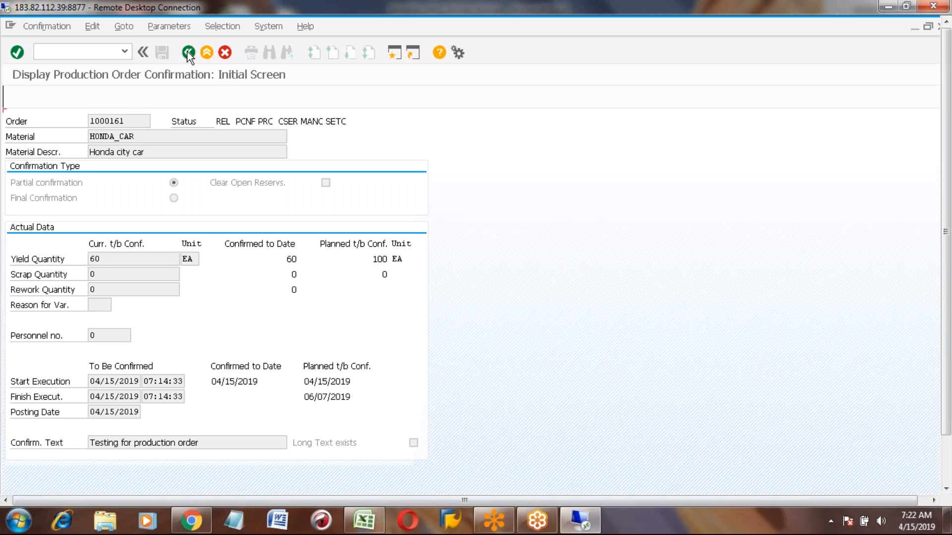
pyautogui.click(188, 51)
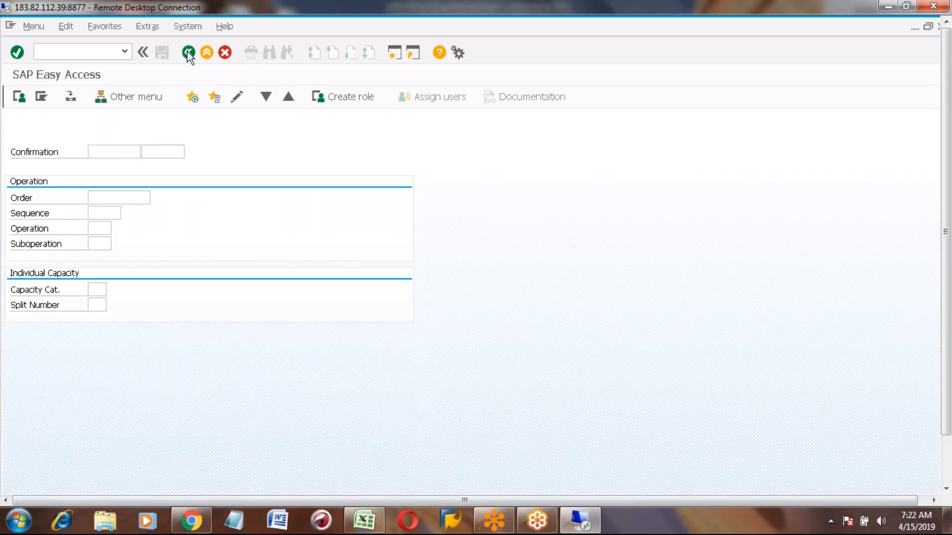
pyautogui.click(121, 442)
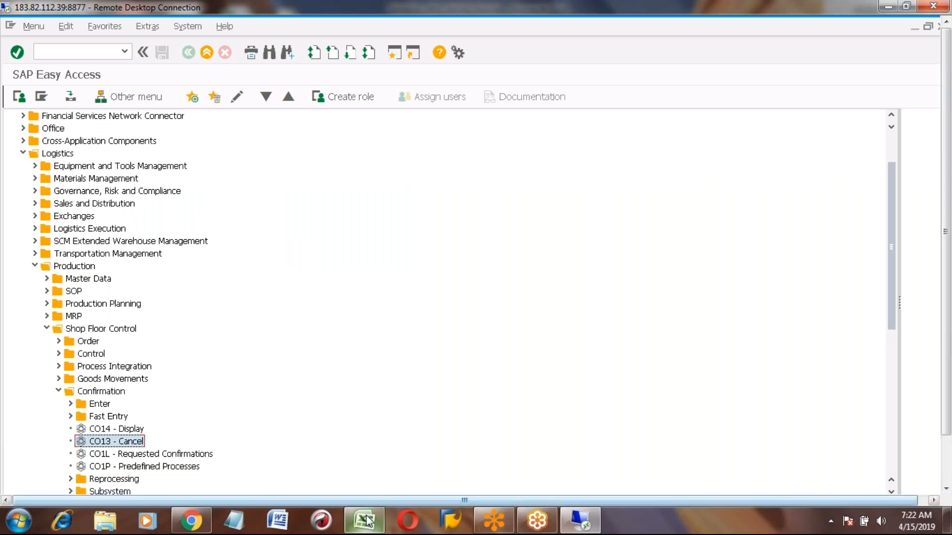
# - Switch to the Excel notes and enter "Cancel confirmation" in C281 below the display confirmation entry
pyautogui.moveTo(368, 525)
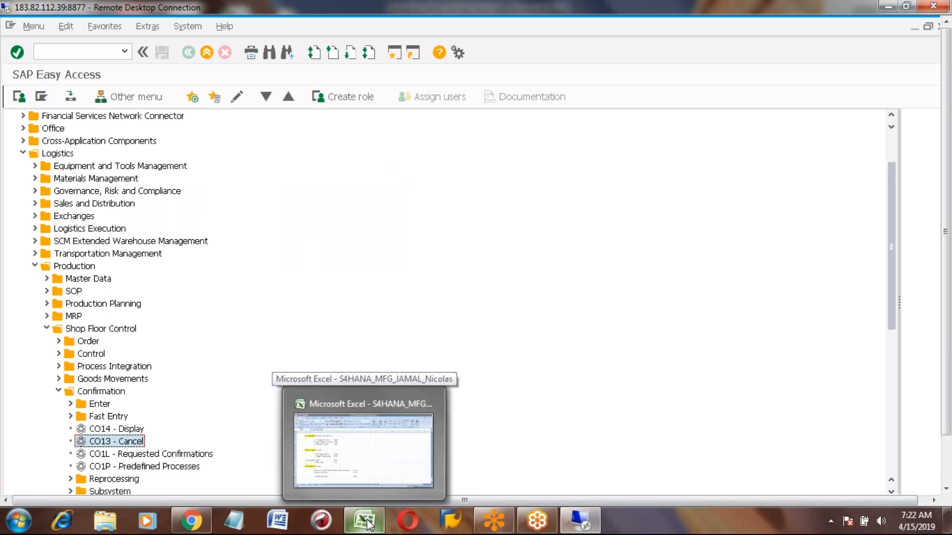
pyautogui.click(368, 524)
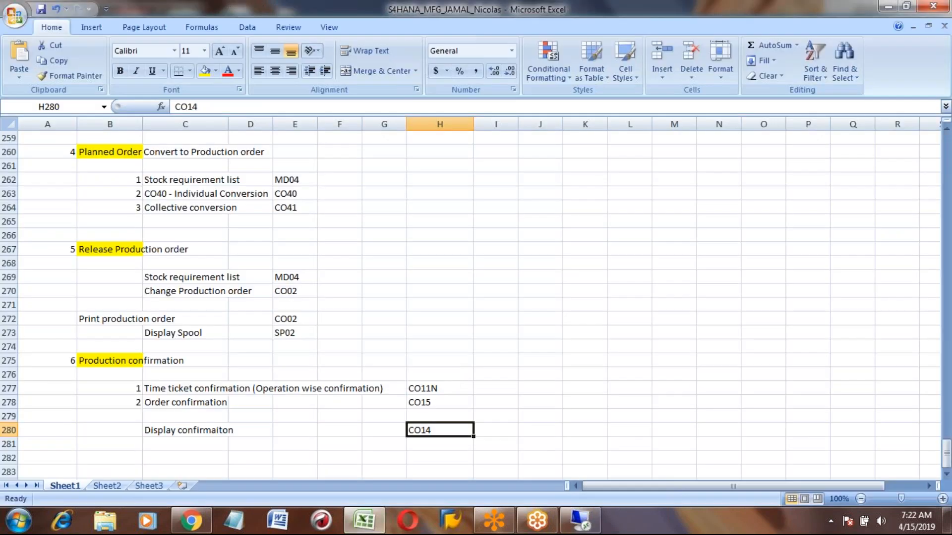
pyautogui.click(190, 445)
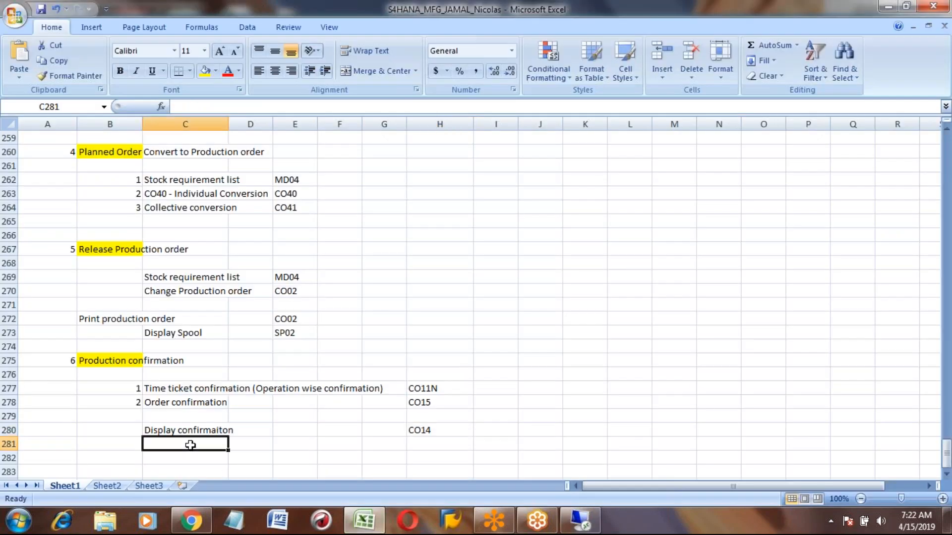
pyautogui.write('Cancel confirm')
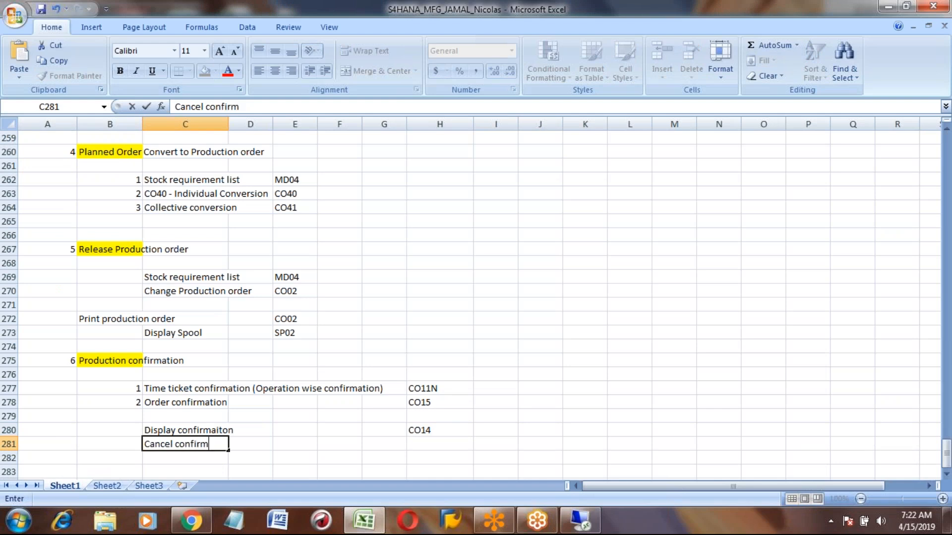
pyautogui.write('ation')
pyautogui.press('Return')
pyautogui.press('Return')
pyautogui.press('Return')
pyautogui.press('Return')
pyautogui.press('Return')
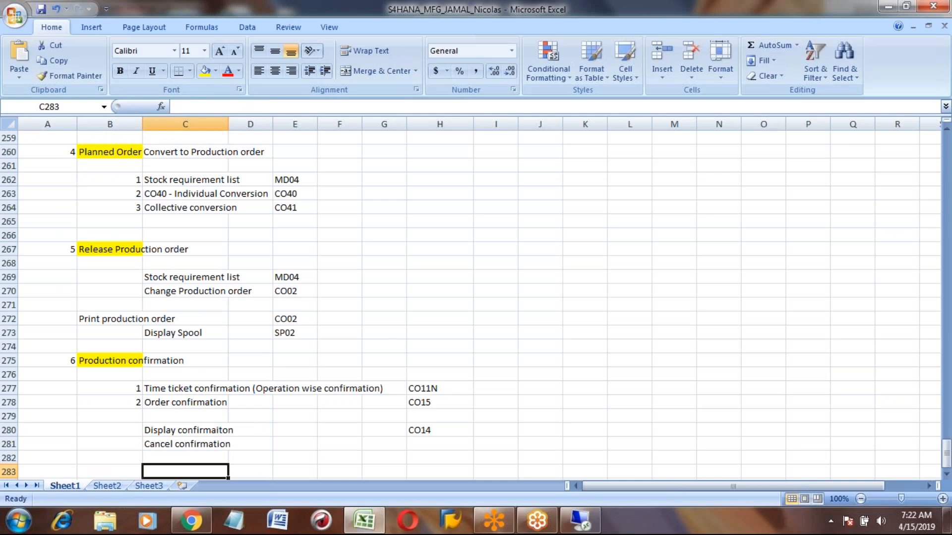
# - Enter transaction code CO13 in H281 for the cancel confirmation entry
pyautogui.click(173, 400)
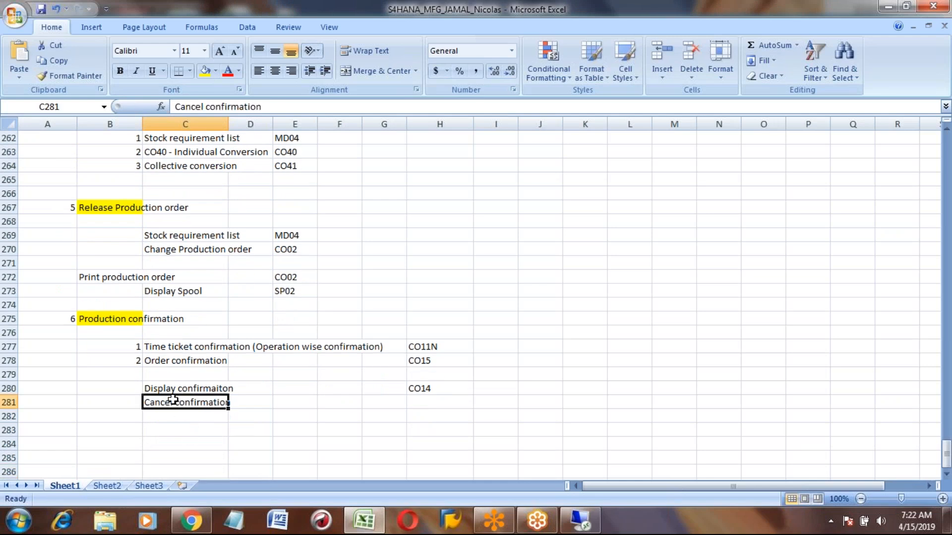
pyautogui.press('Right')
pyautogui.press('Right')
pyautogui.press('Right')
pyautogui.press('Right')
pyautogui.press('Right')
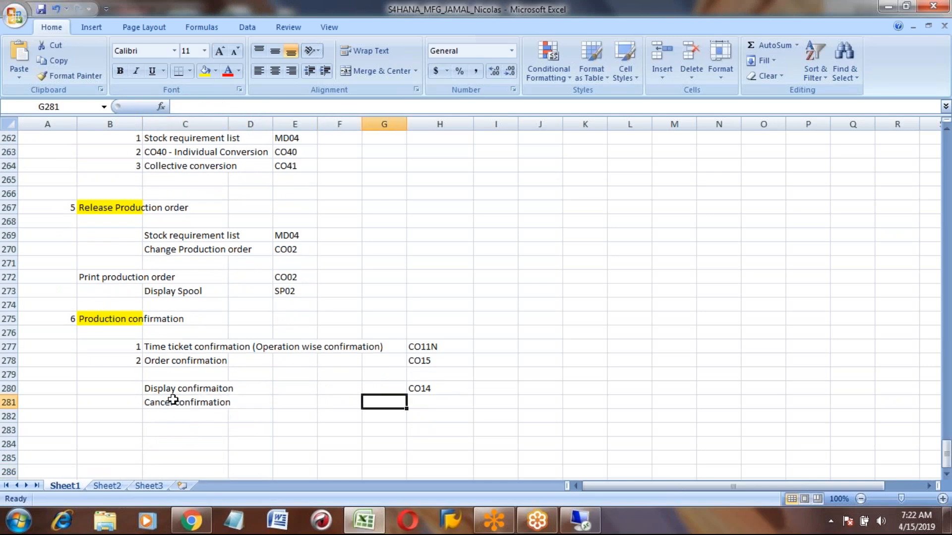
pyautogui.write('CO13')
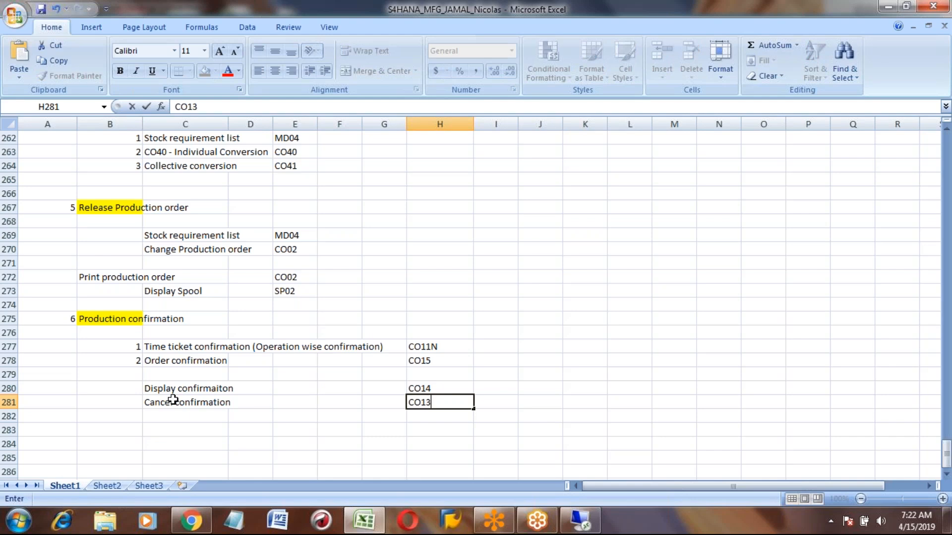
pyautogui.press('Return')
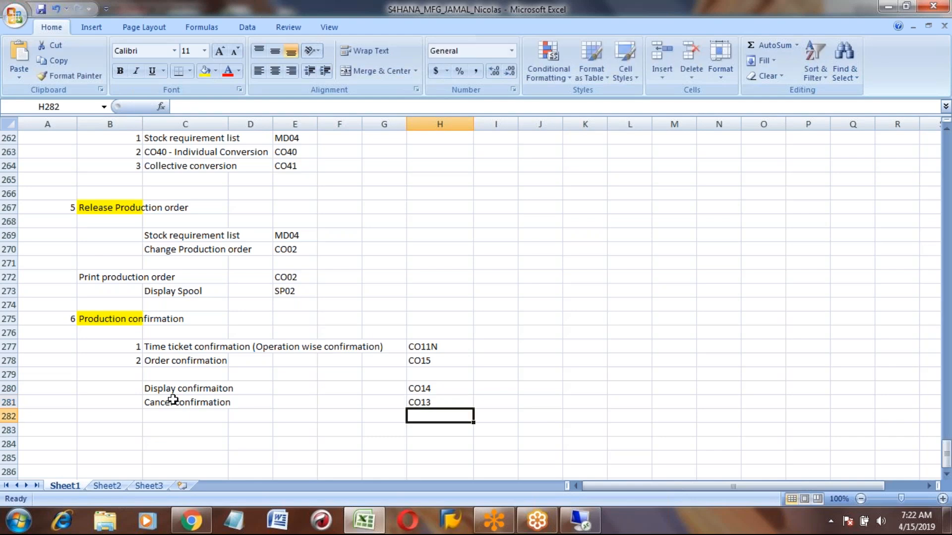
pyautogui.press('Up')
pyautogui.press('Left')
pyautogui.press('Left')
pyautogui.press('Left')
pyautogui.press('Left')
pyautogui.press('Left')
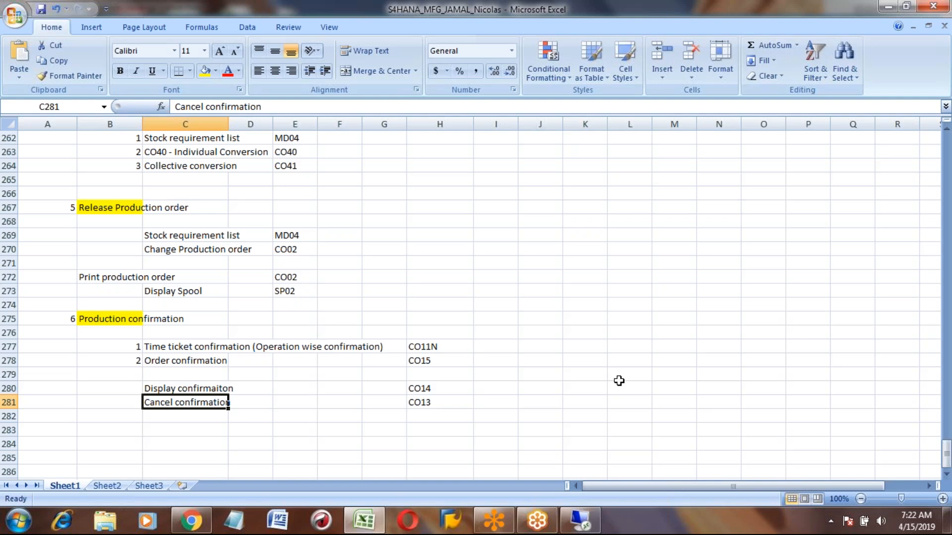
pyautogui.press('Down')
pyautogui.press('Down')
pyautogui.press('Down')
pyautogui.press('Down')
pyautogui.press('Down')
pyautogui.press('Down')
pyautogui.press('Down')
pyautogui.press('Down')
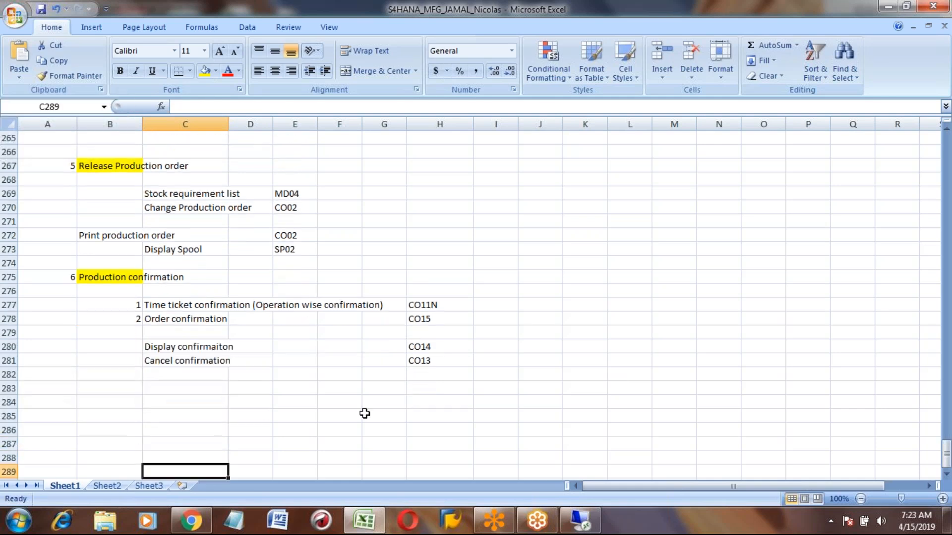
pyautogui.click(176, 358)
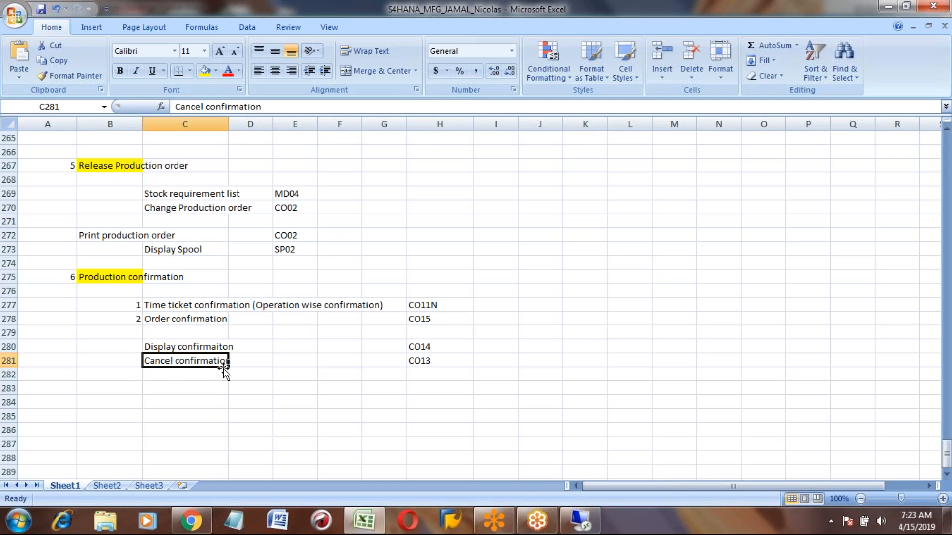
# - Switch back to SAP, start CO13 - Cancel and load the same HONDA_CAR production order's confirmation
pyautogui.hotkey('alt', 'Tab')
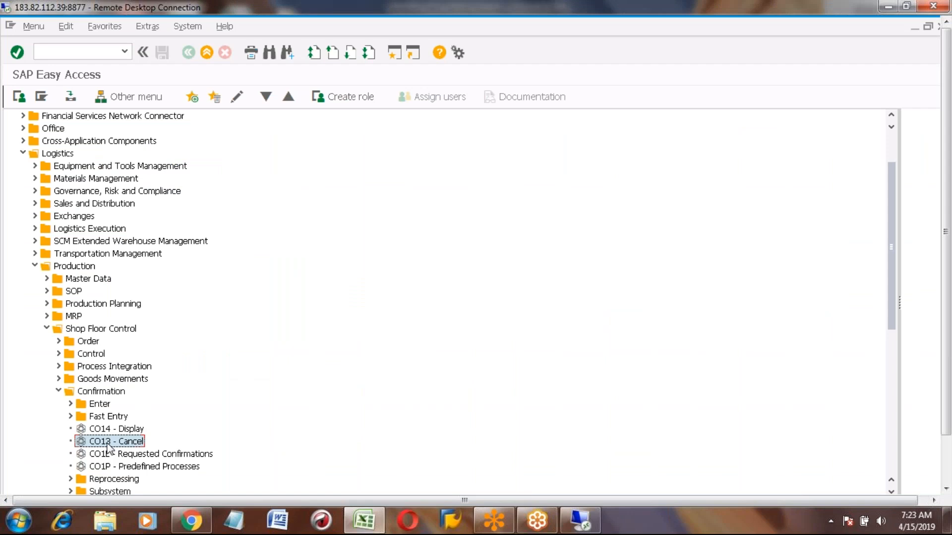
pyautogui.press('Return')
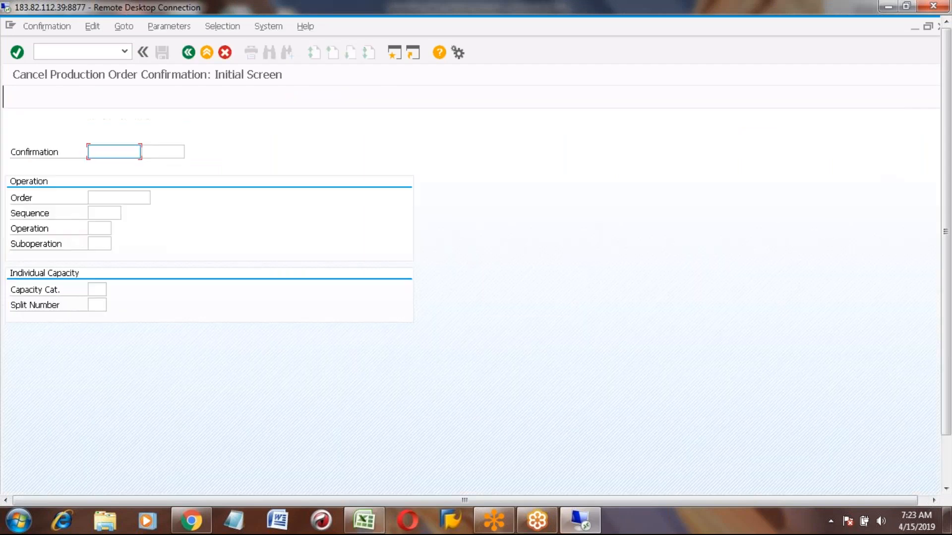
pyautogui.click(103, 198)
pyautogui.write('1')
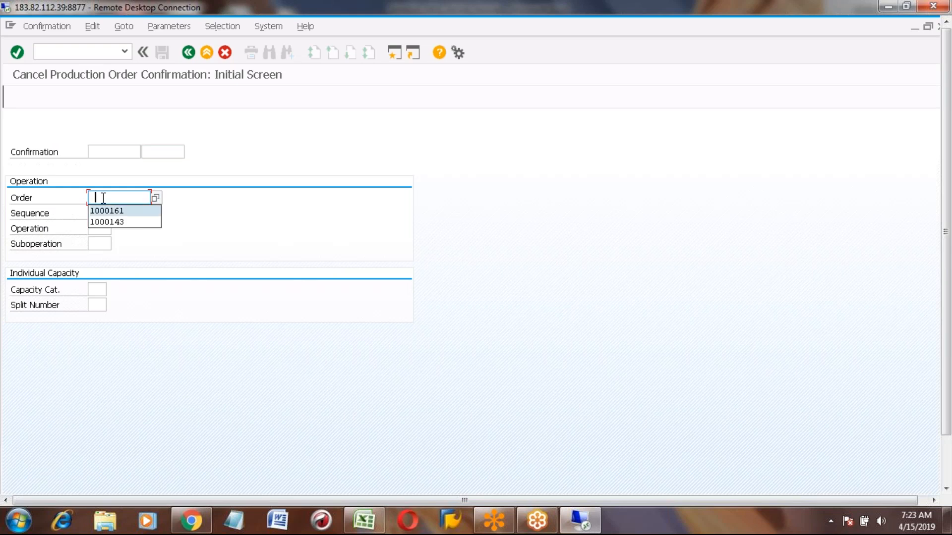
pyautogui.click(104, 211)
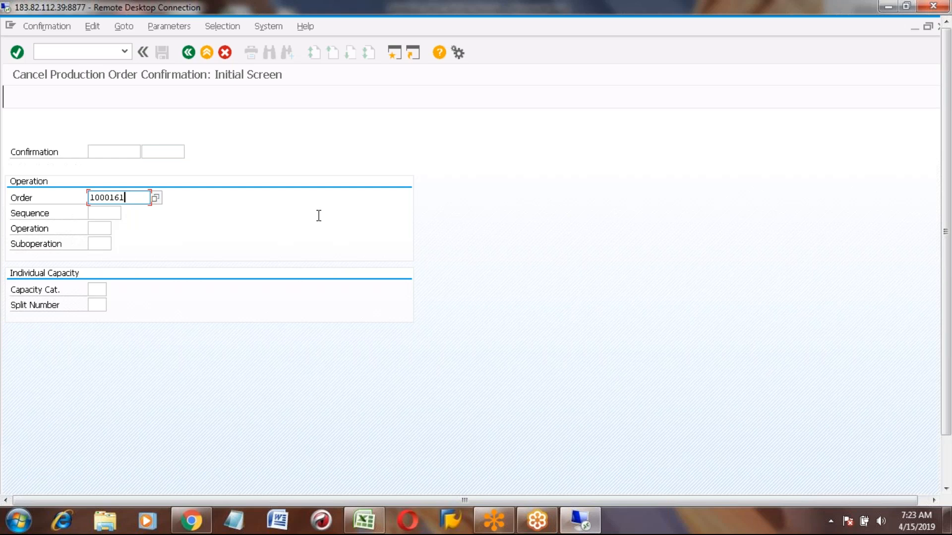
pyautogui.press('Return')
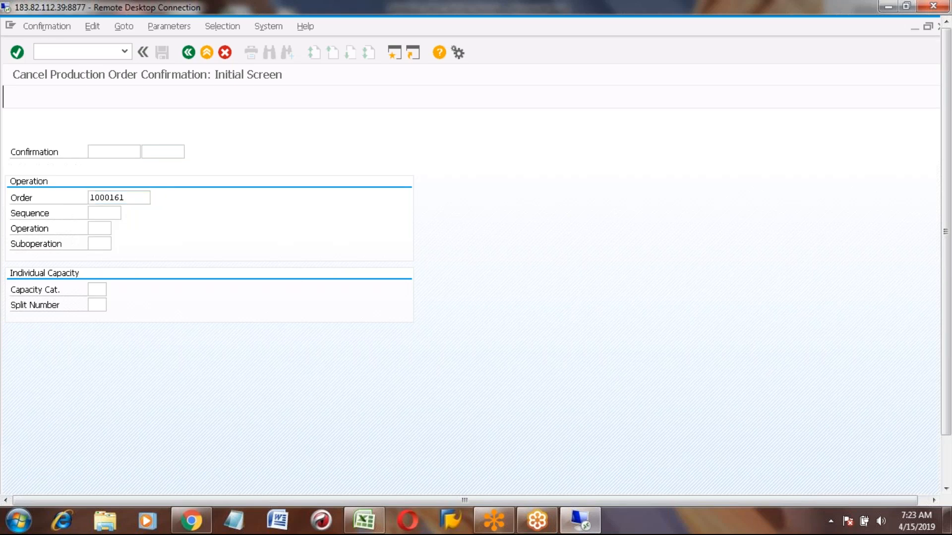
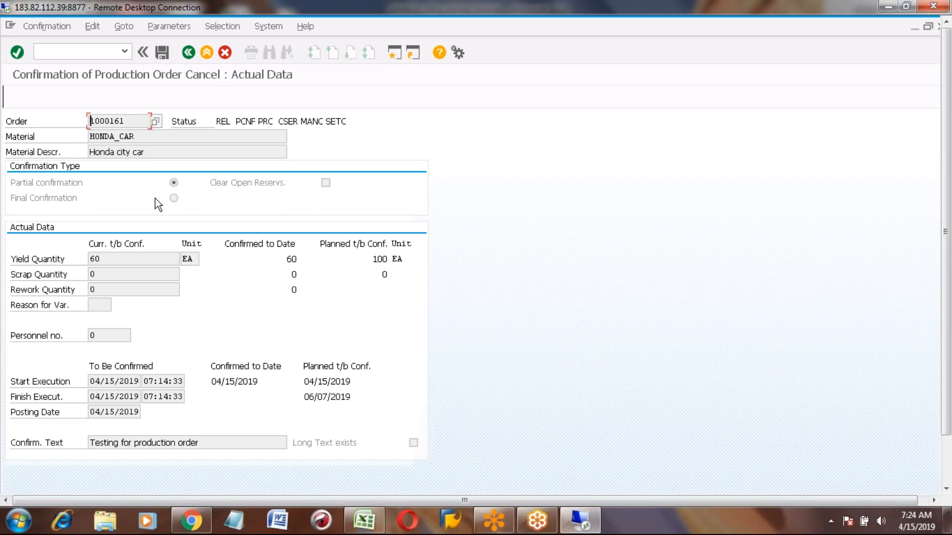
# - Save the cancellation of the order's partial confirmation and accept the Microsoft Office license agreement
pyautogui.click(103, 257)
pyautogui.click(162, 52)
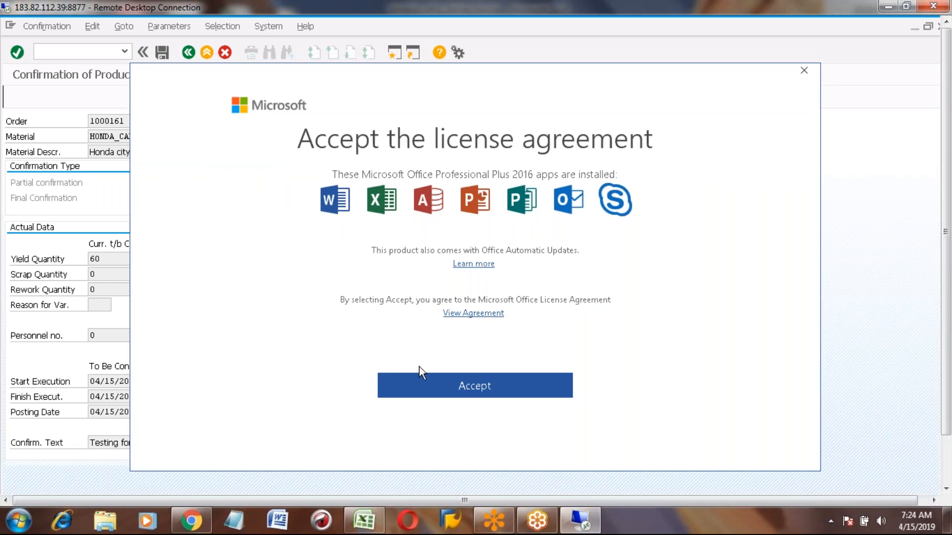
pyautogui.click(460, 389)
pyautogui.click(460, 391)
pyautogui.click(477, 386)
pyautogui.click(480, 391)
pyautogui.click(480, 390)
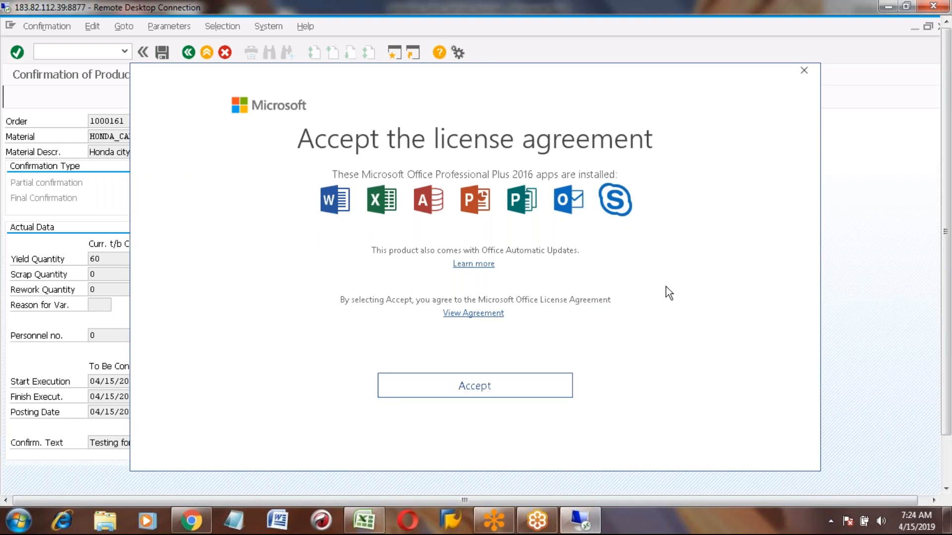
pyautogui.click(465, 385)
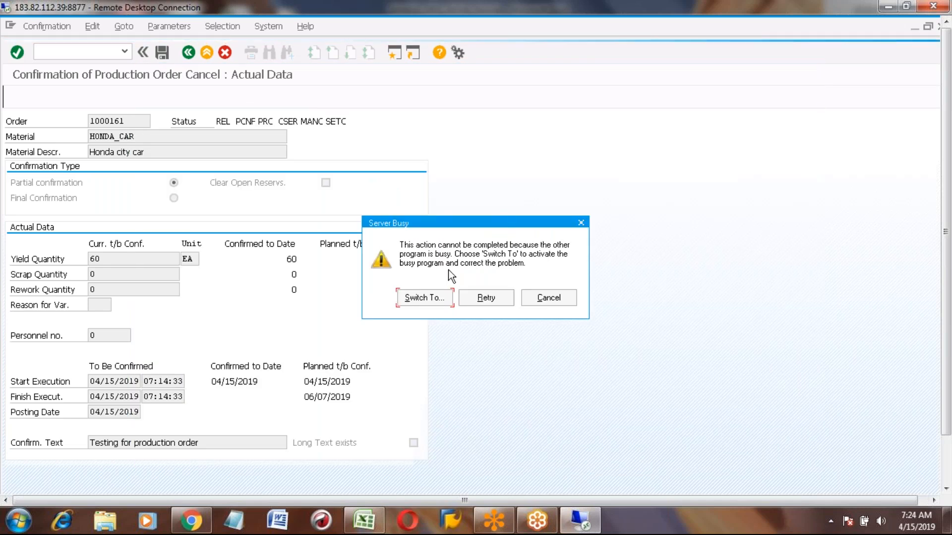
pyautogui.click(427, 297)
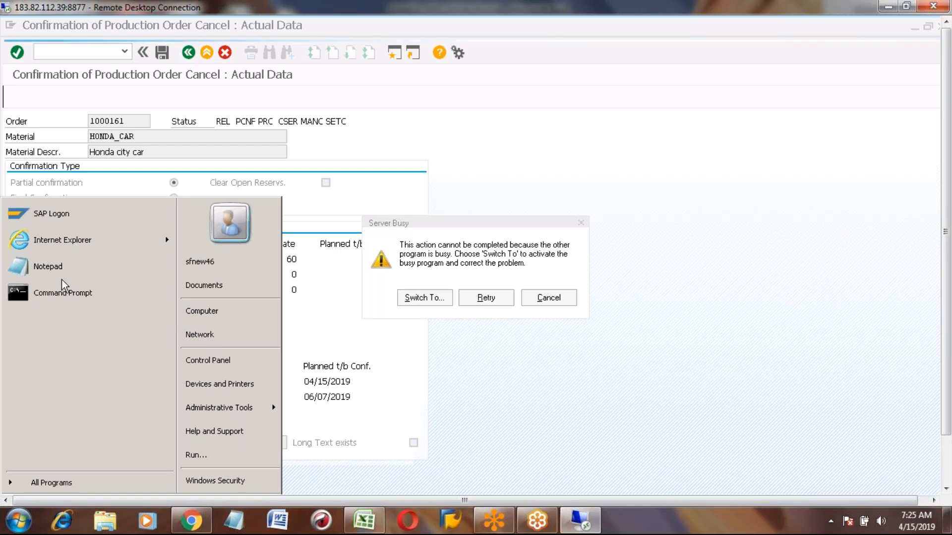
pyautogui.click(48, 266)
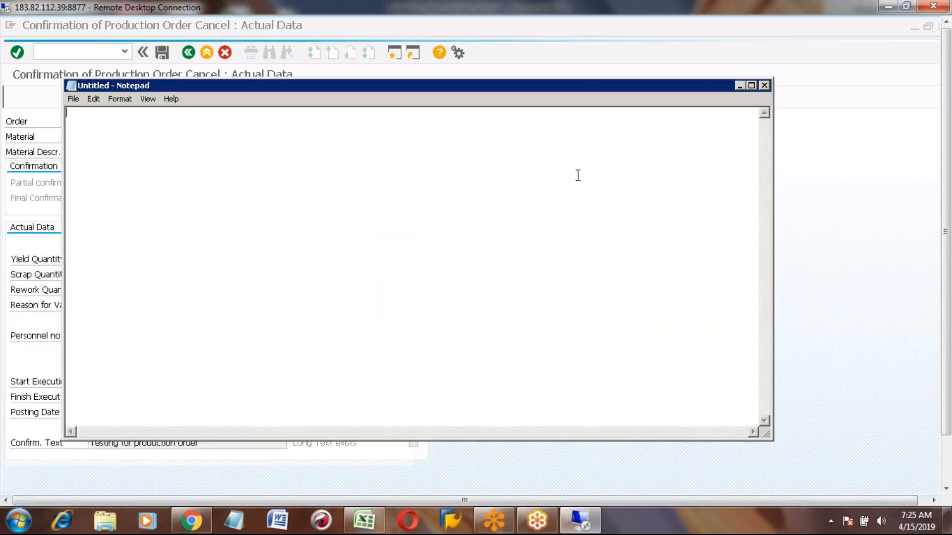
pyautogui.click(763, 85)
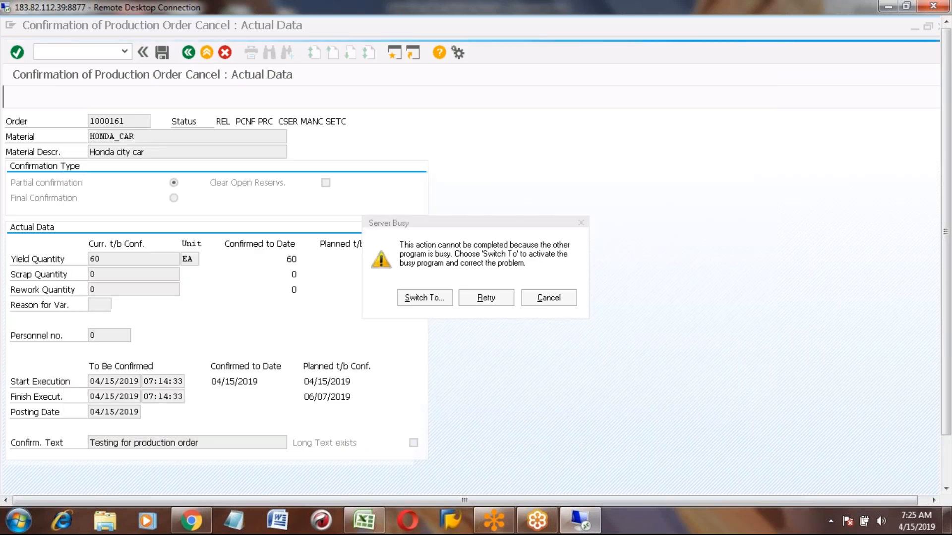
# - Switch to the busy program and allow SAP to create the SAPscriptWord2007.dotm template file, with the decision remembered
pyautogui.click(424, 298)
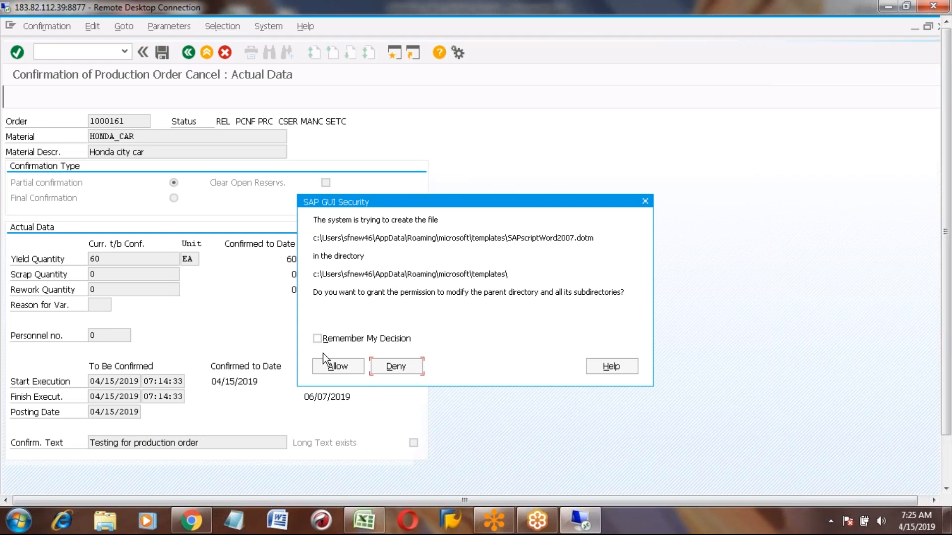
pyautogui.click(316, 338)
pyautogui.click(338, 367)
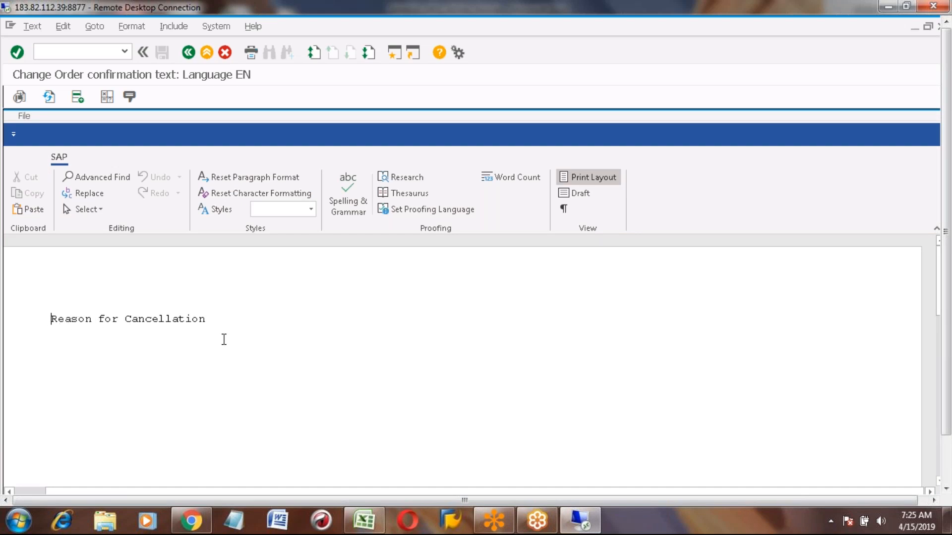
# - Enter "Wrong quantity entered." below the Reason for Cancellation line, go back to complete the cancellation and check the status message
pyautogui.click(214, 319)
pyautogui.press('Return')
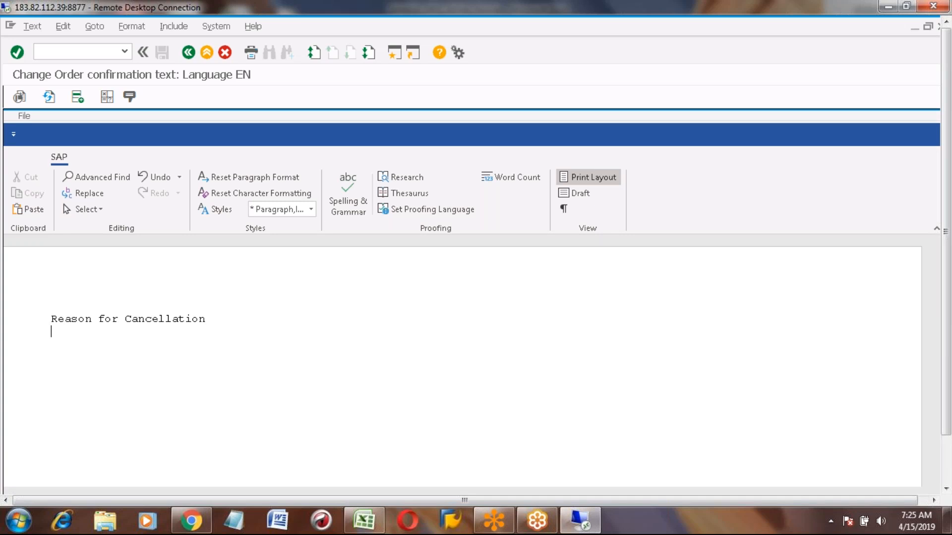
pyautogui.write('Wrong')
pyautogui.write('quantity')
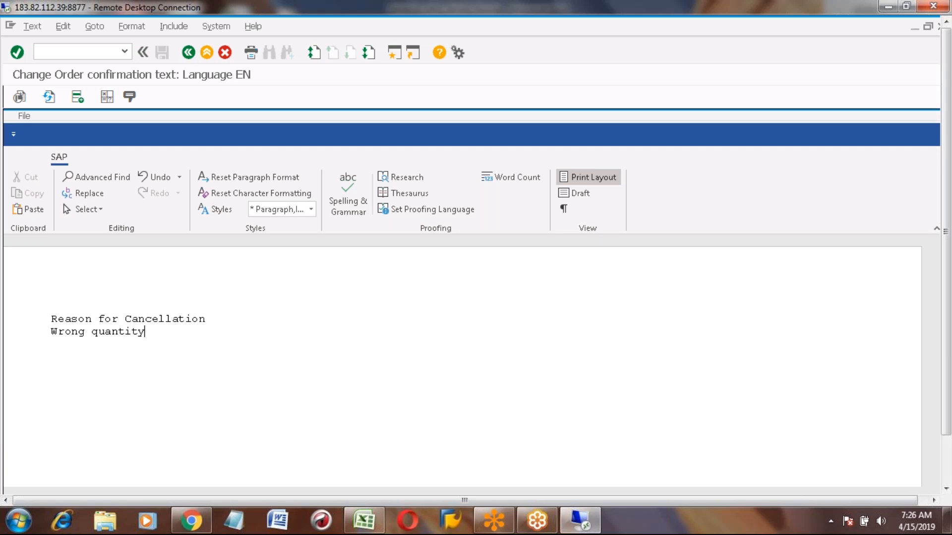
pyautogui.write(' entered.')
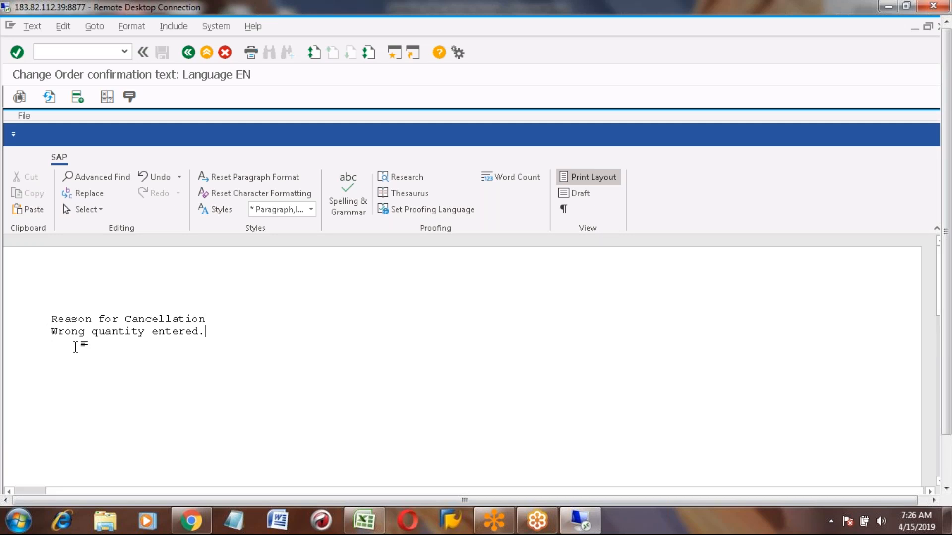
pyautogui.click(187, 54)
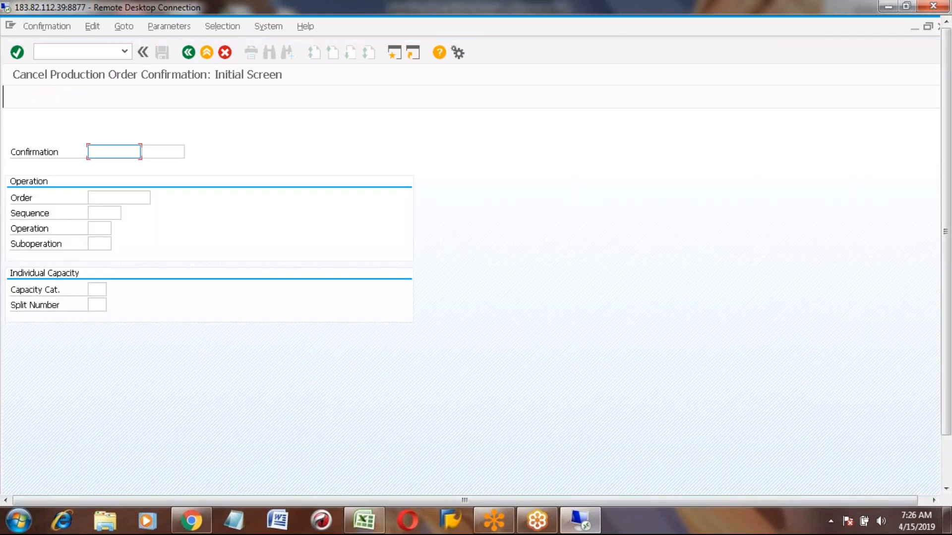
pyautogui.click(946, 477)
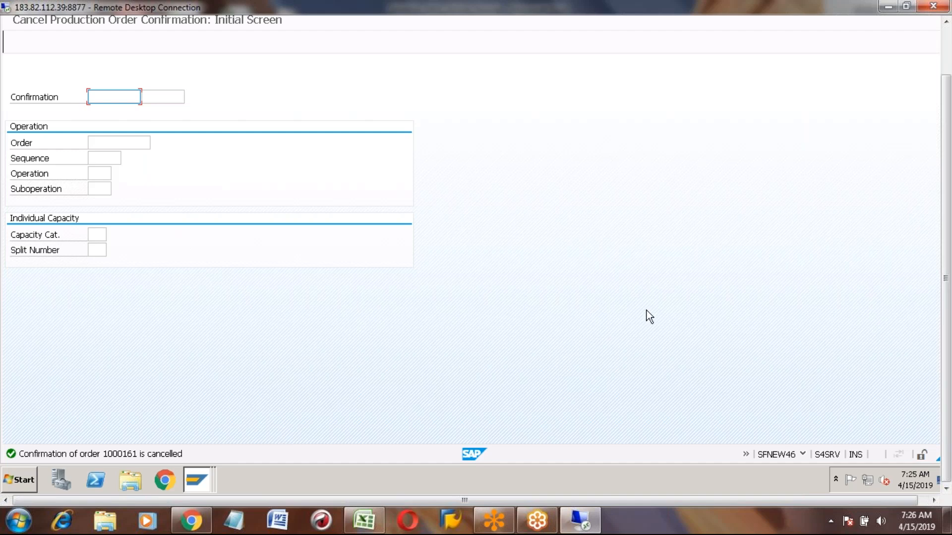
pyautogui.click(945, 41)
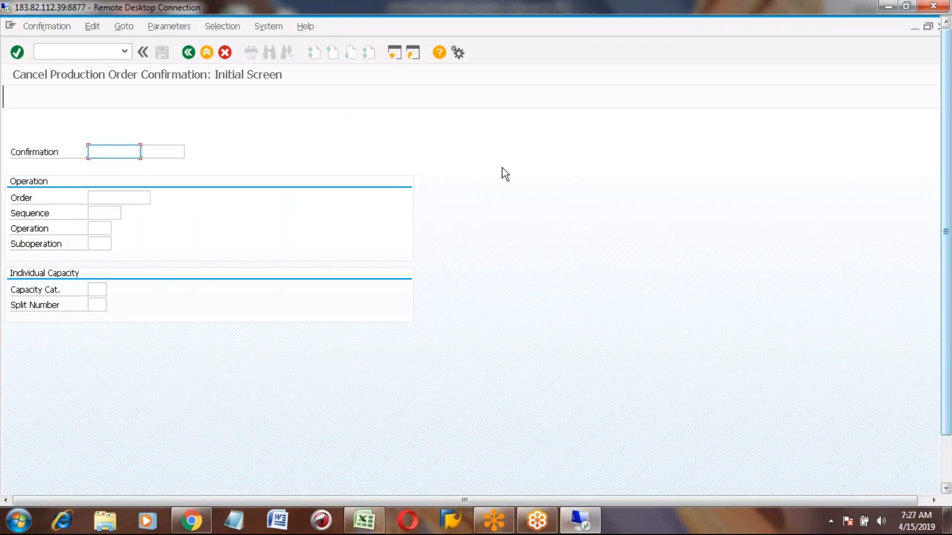
# - Reopen CO13 - Cancel with the same HONDA_CAR production order to check for a remaining confirmation, then return to the SAP menu
pyautogui.click(189, 52)
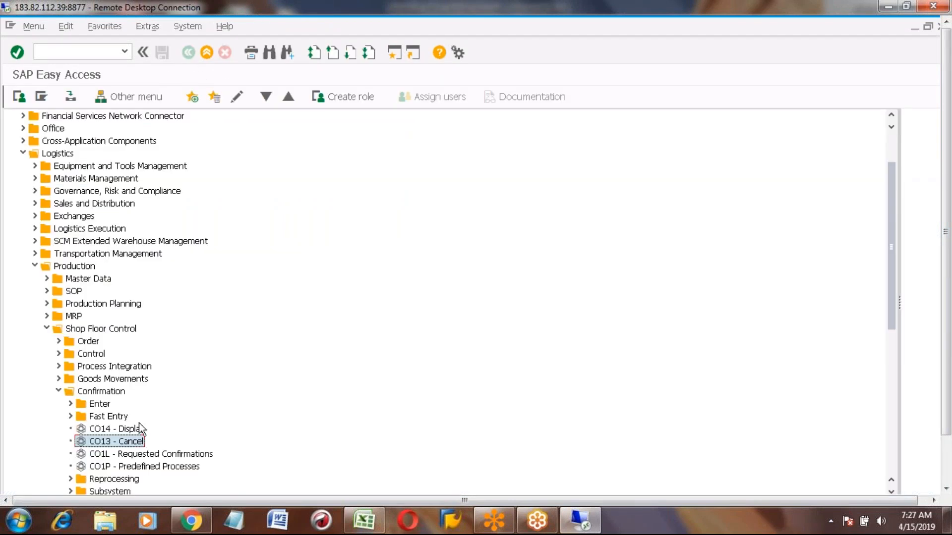
pyautogui.doubleClick(112, 441)
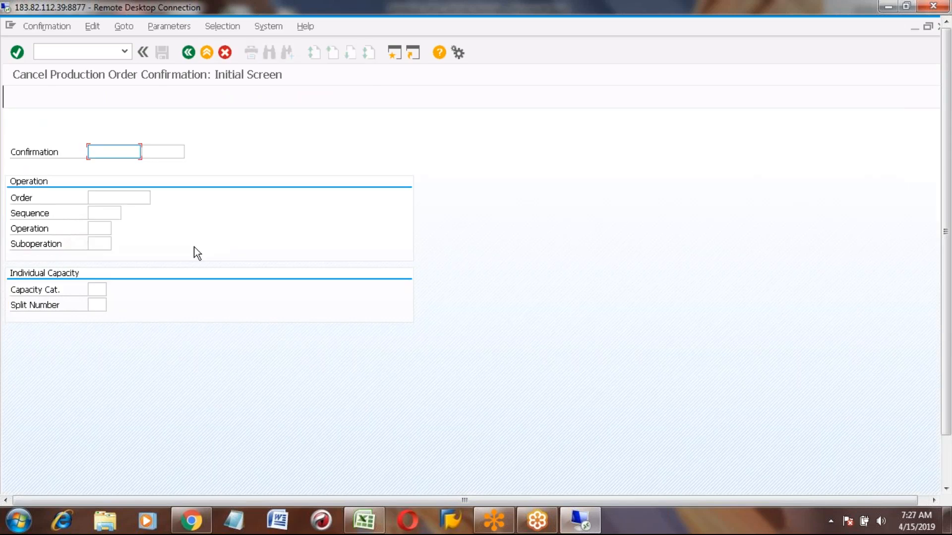
pyautogui.click(122, 198)
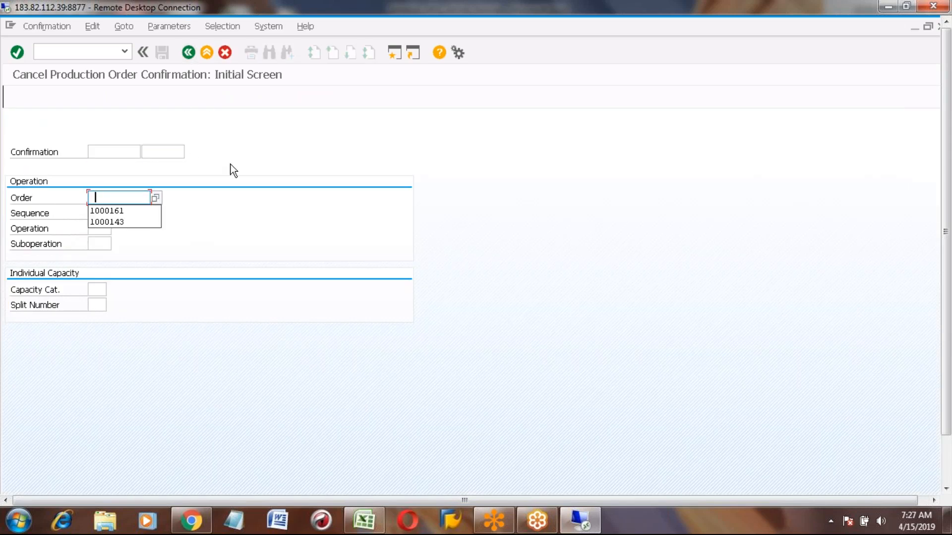
pyautogui.press('Down')
pyautogui.press('Return')
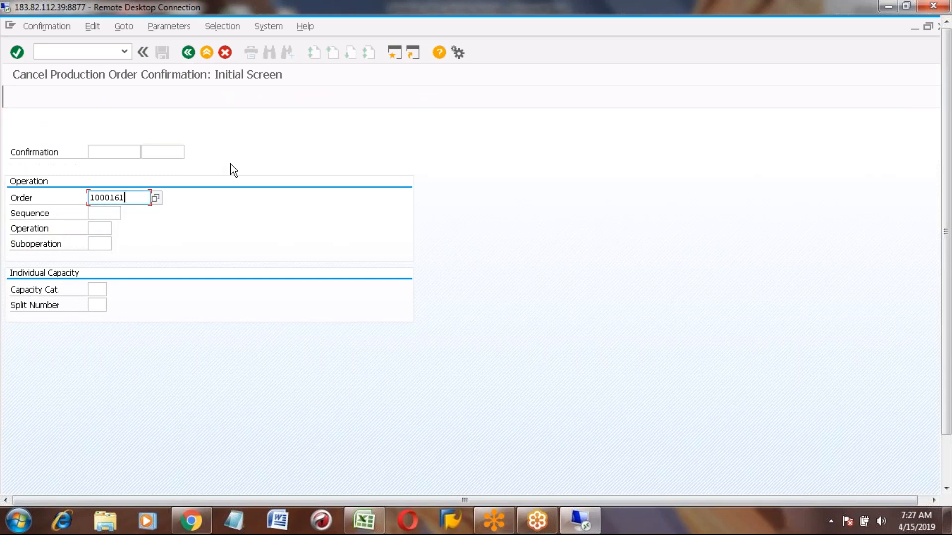
pyautogui.press('Return')
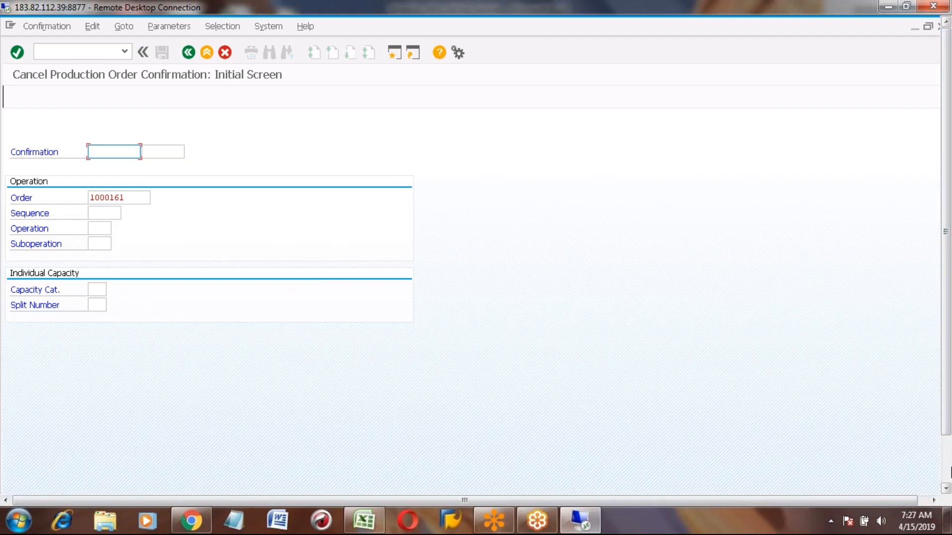
pyautogui.click(945, 466)
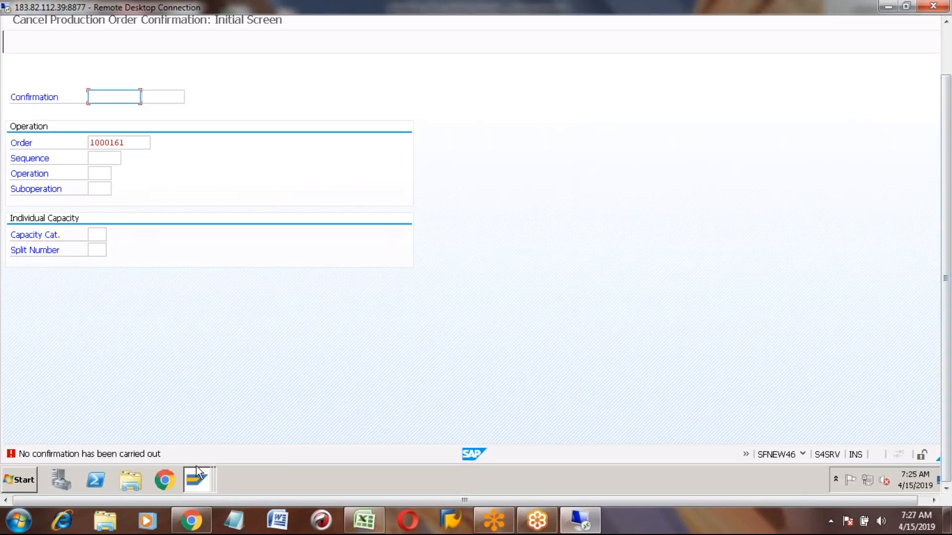
pyautogui.click(947, 42)
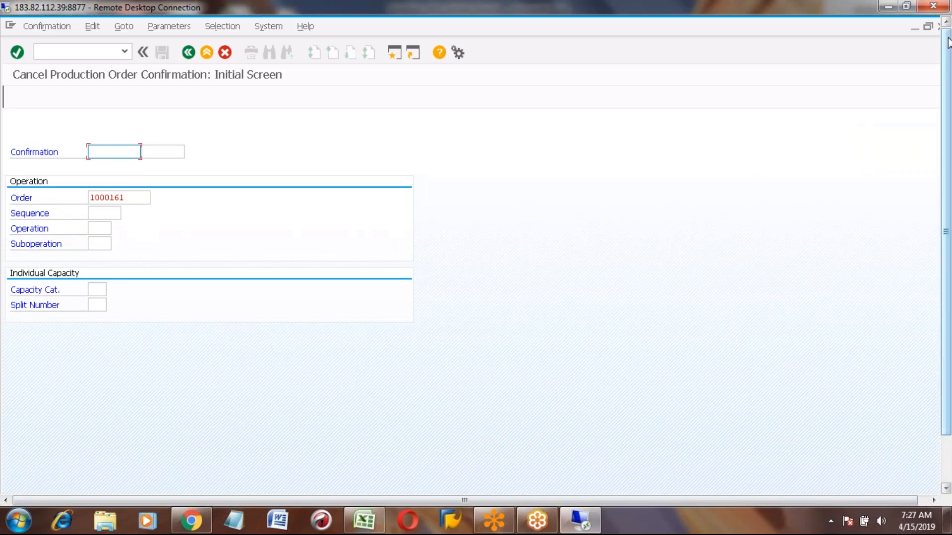
pyautogui.click(189, 52)
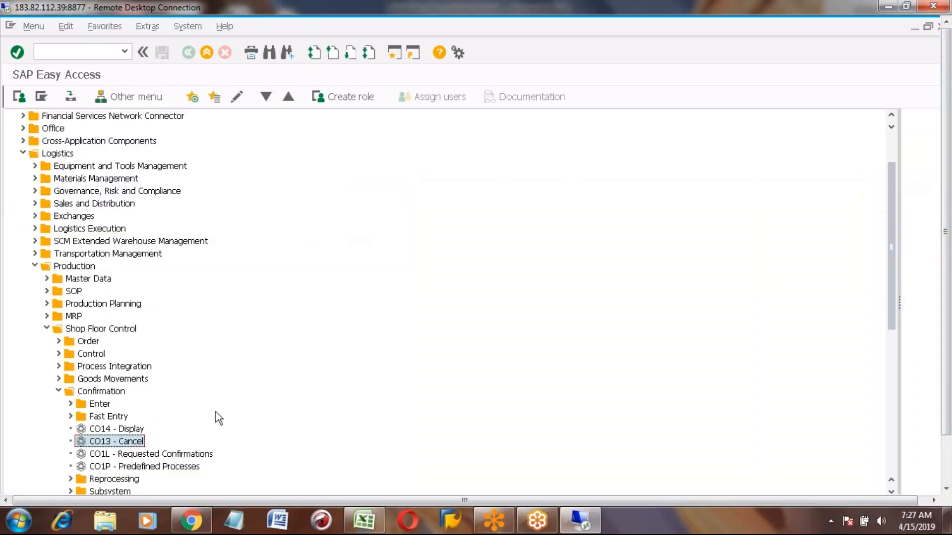
# - Start CO15 - For Order from the Confirmation entry transactions and load the same HONDA_CAR production order
pyautogui.click(70, 404)
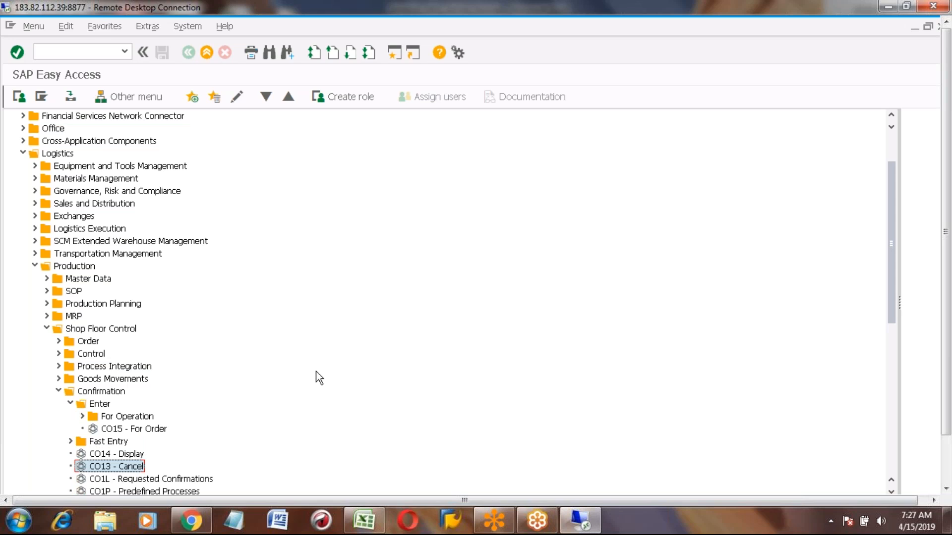
pyautogui.click(132, 429)
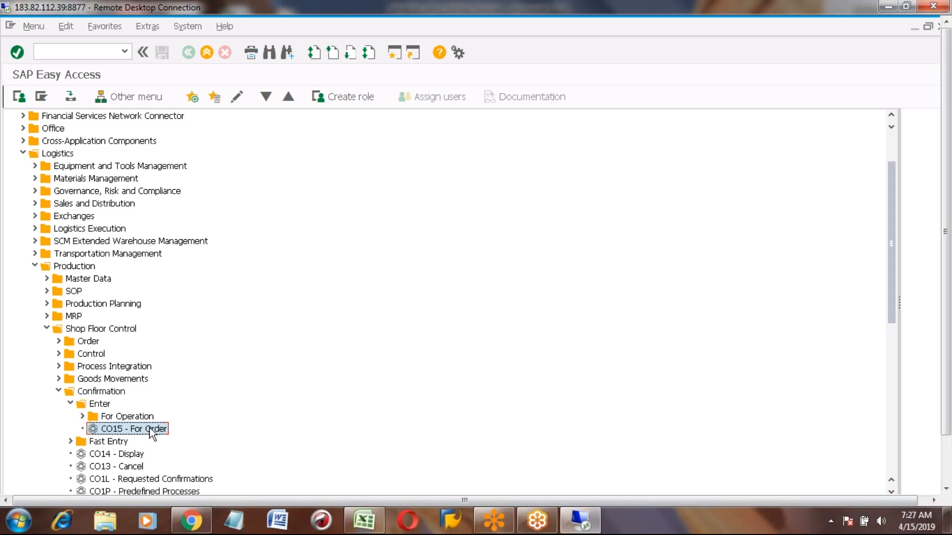
pyautogui.doubleClick(134, 429)
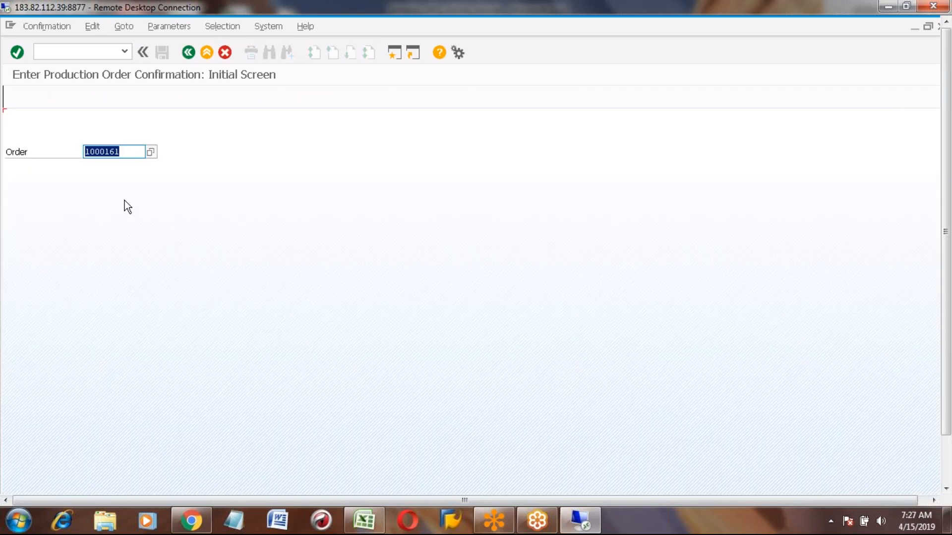
pyautogui.click(130, 153)
pyautogui.press('Return')
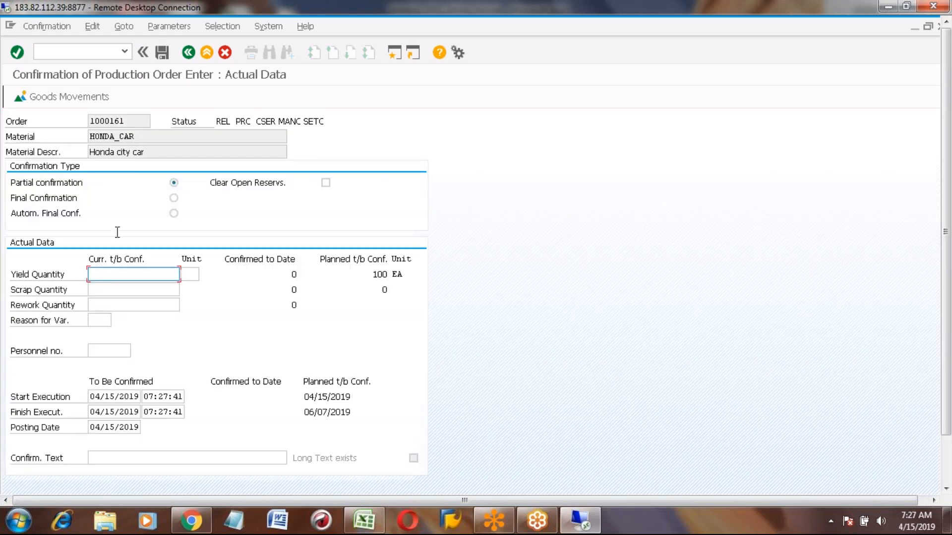
# - Save a partial confirmation with a yield quantity of 50 for the order and return to the SAP menu
pyautogui.write('50')
pyautogui.press('Return')
pyautogui.click(161, 53)
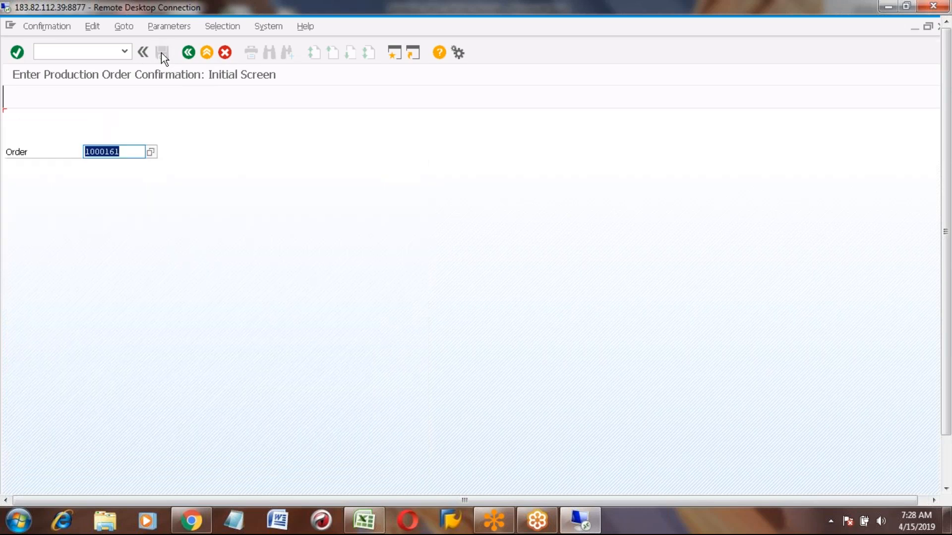
pyautogui.click(188, 52)
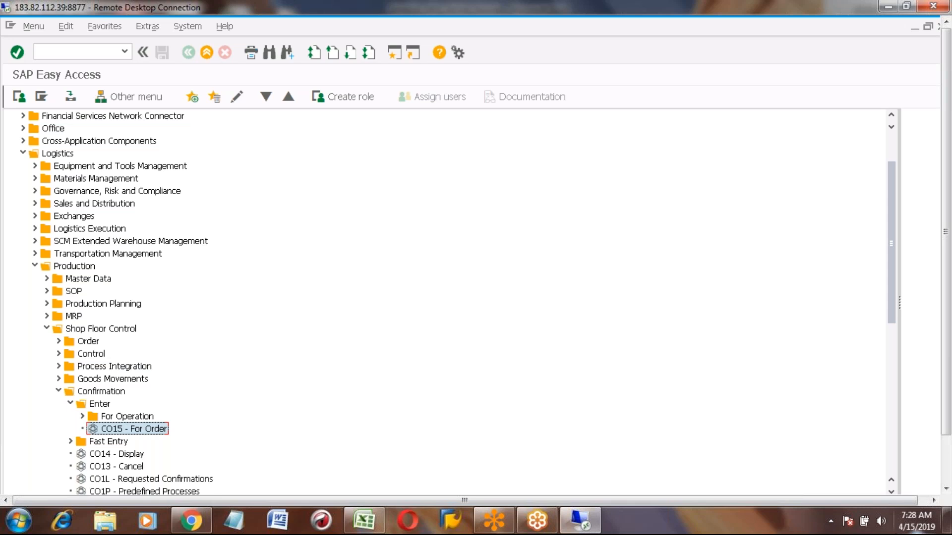
pyautogui.click(946, 475)
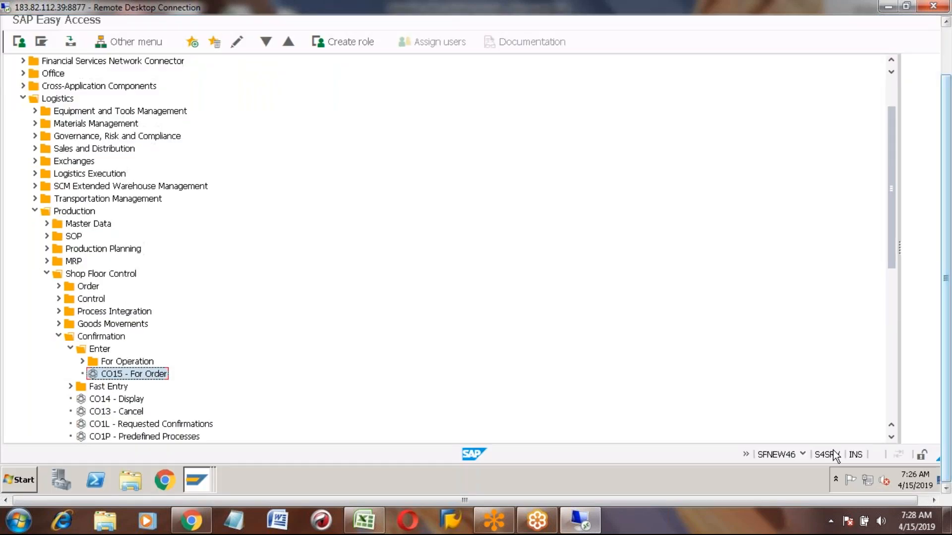
pyautogui.click(945, 48)
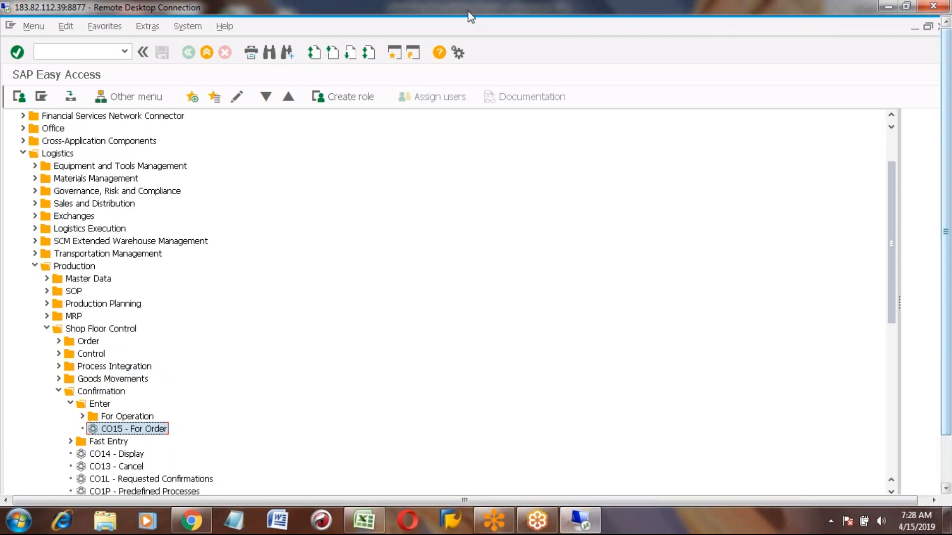
# - Run transaction co03 and display the header of the same HONDA_CAR production order
pyautogui.click(89, 55)
pyautogui.write('co03')
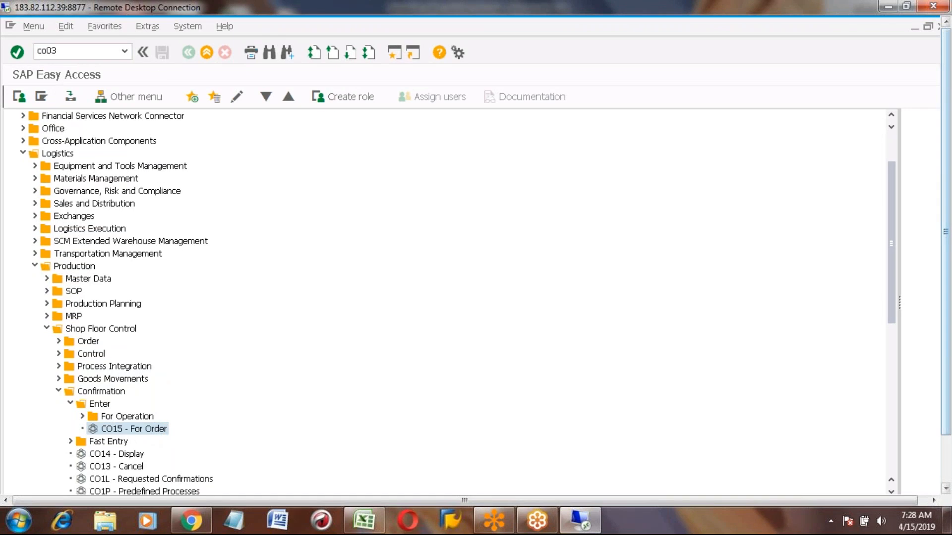
pyautogui.press('Return')
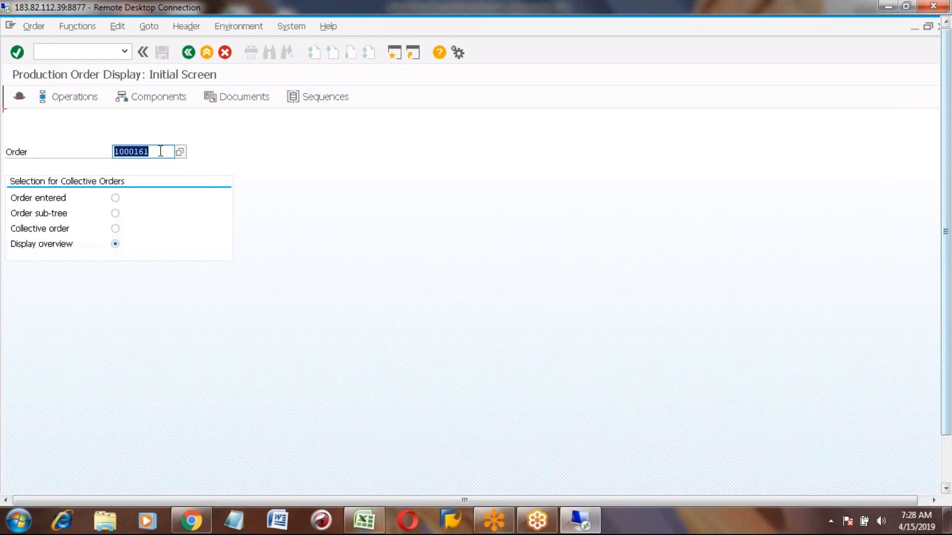
pyautogui.click(159, 150)
pyautogui.press('Return')
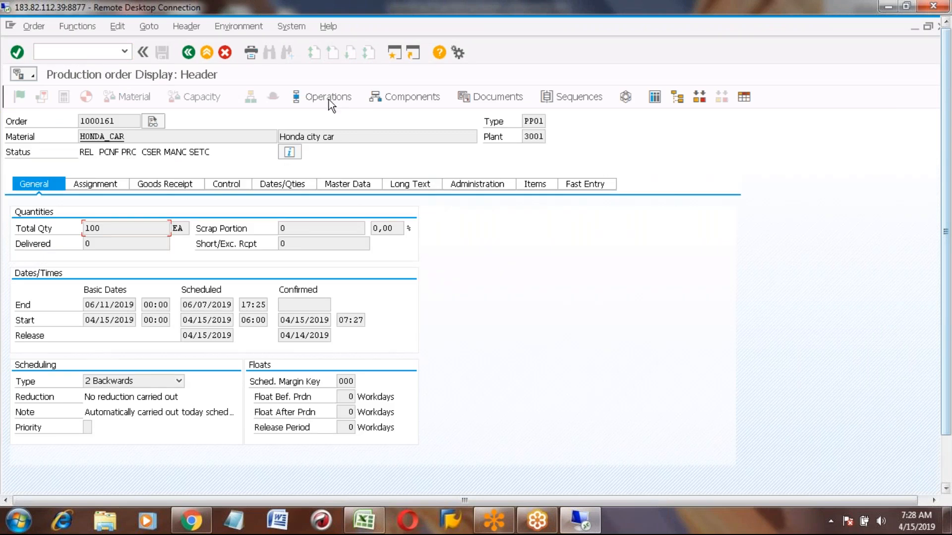
# - Open the production order's operation overview and examine the Confirmed Yield of its four operations
pyautogui.click(327, 96)
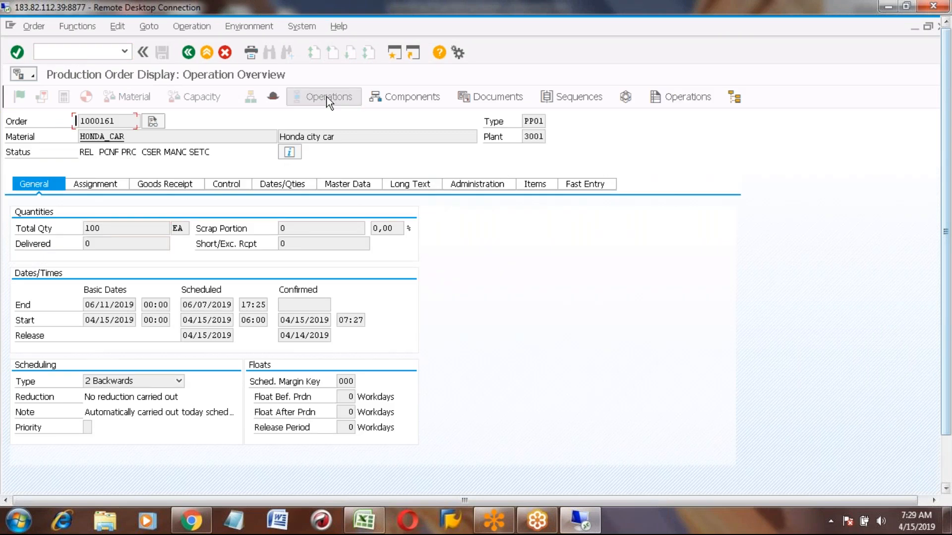
pyautogui.click(710, 472)
pyautogui.click(709, 473)
pyautogui.click(709, 473)
pyautogui.click(710, 472)
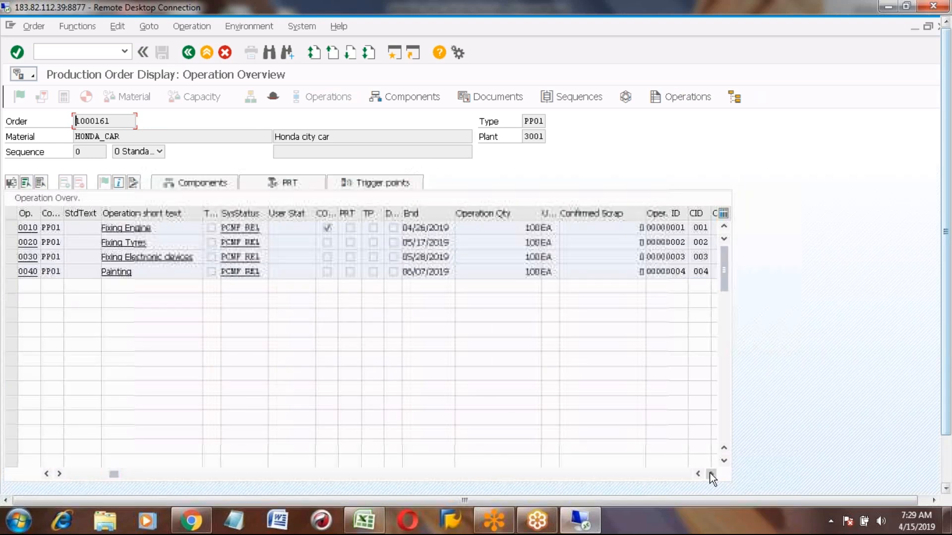
pyautogui.click(710, 472)
pyautogui.click(710, 472)
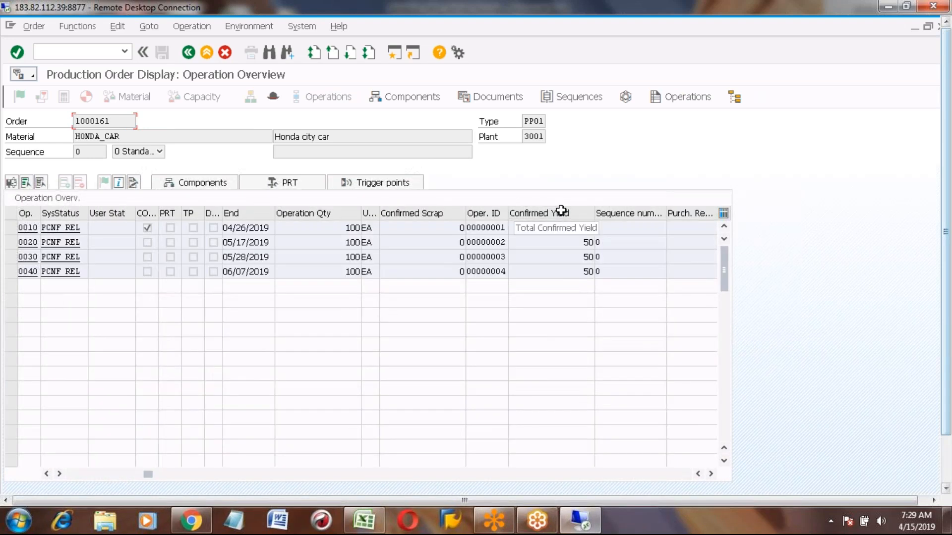
pyautogui.click(576, 275)
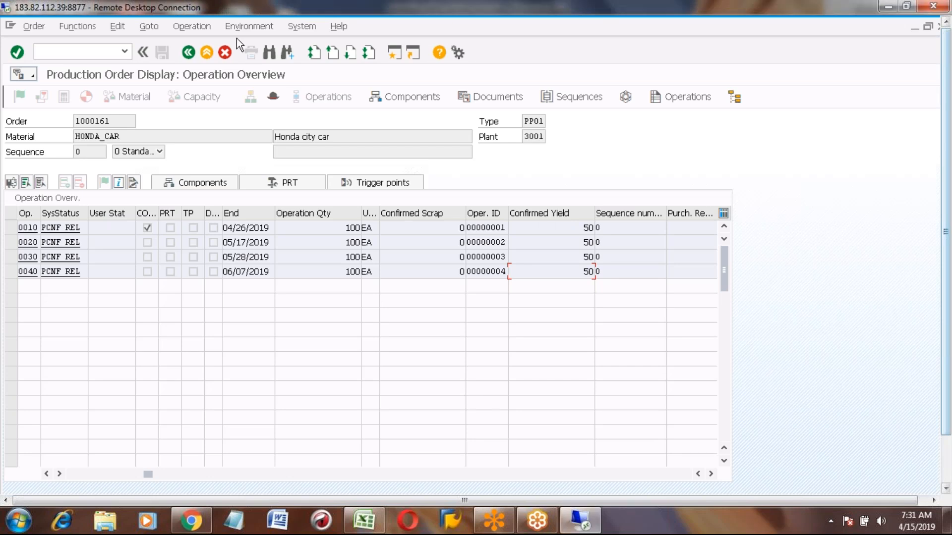
# - Exit the production order display to SAP Easy Access and collapse the Enter and Confirmation folders under Shop Floor Control
pyautogui.click(207, 52)
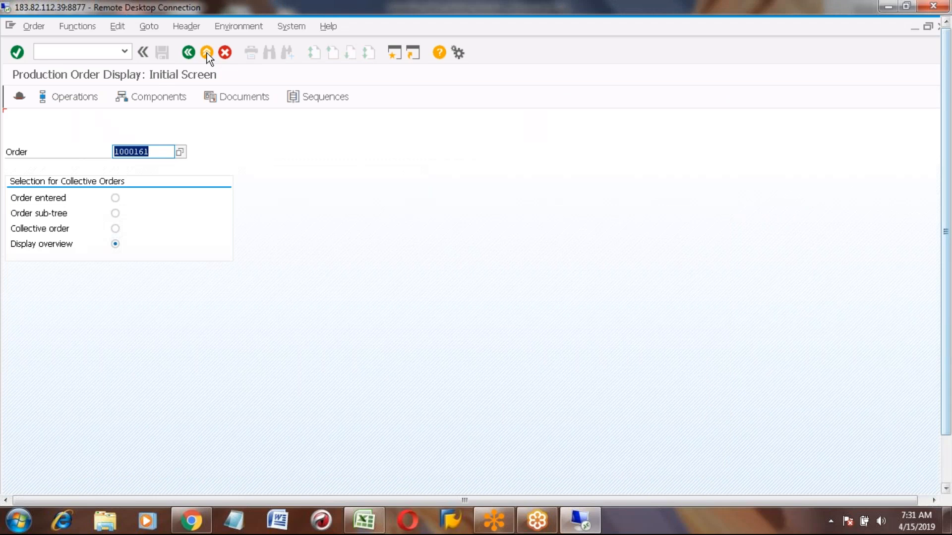
pyautogui.click(207, 52)
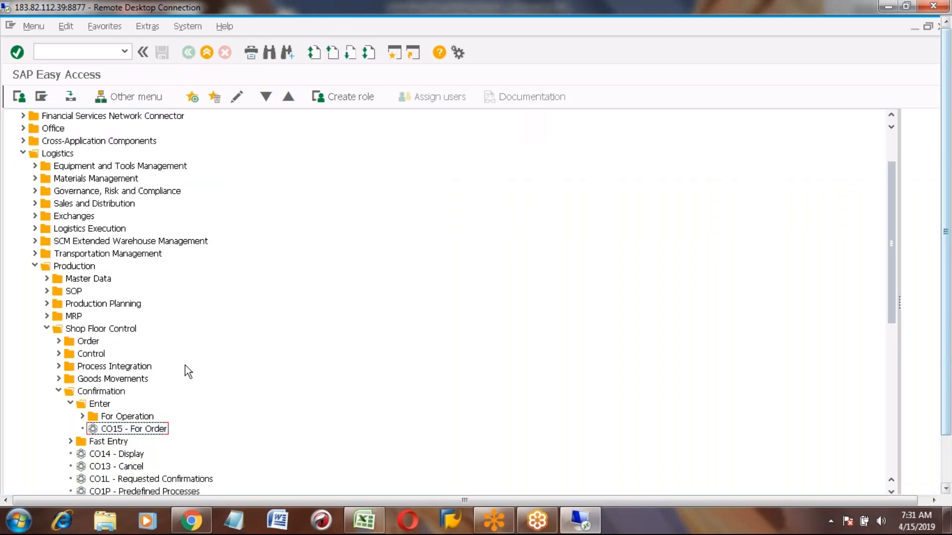
pyautogui.click(70, 404)
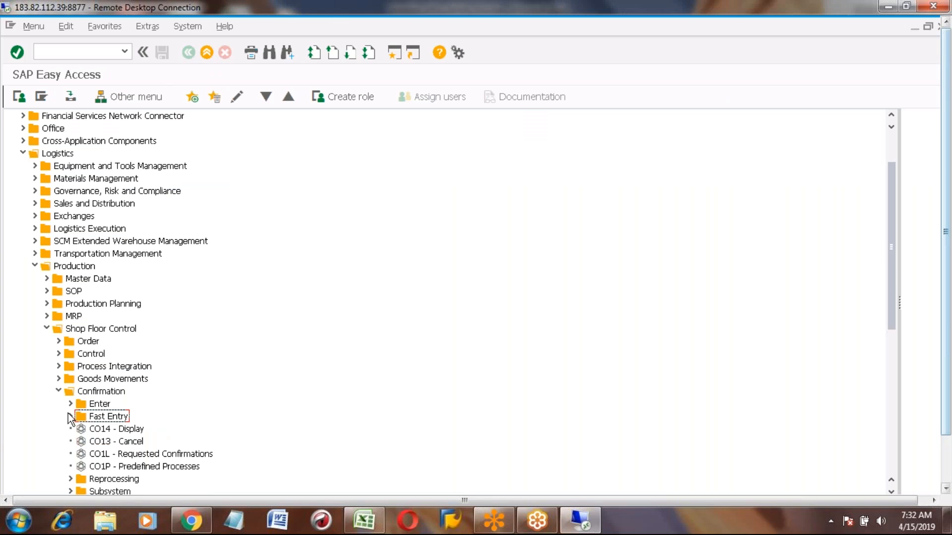
pyautogui.click(59, 391)
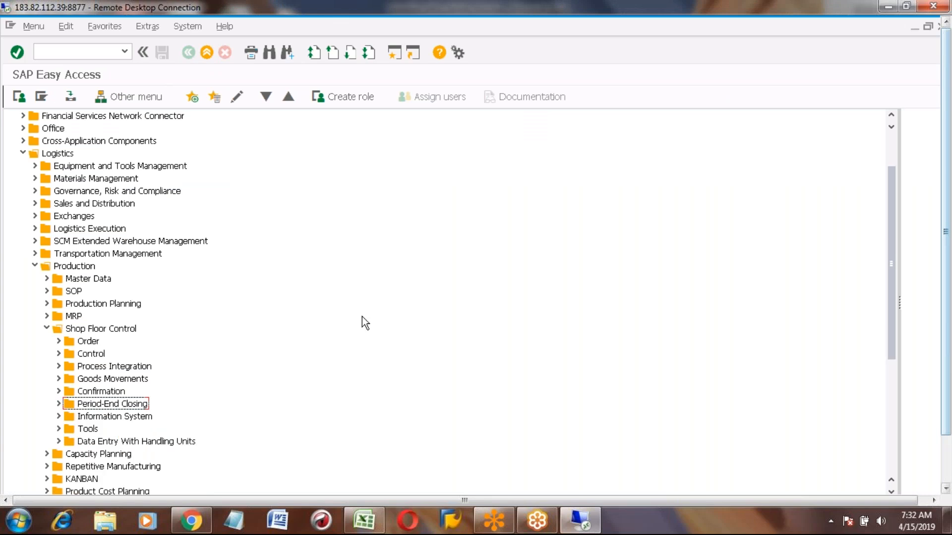